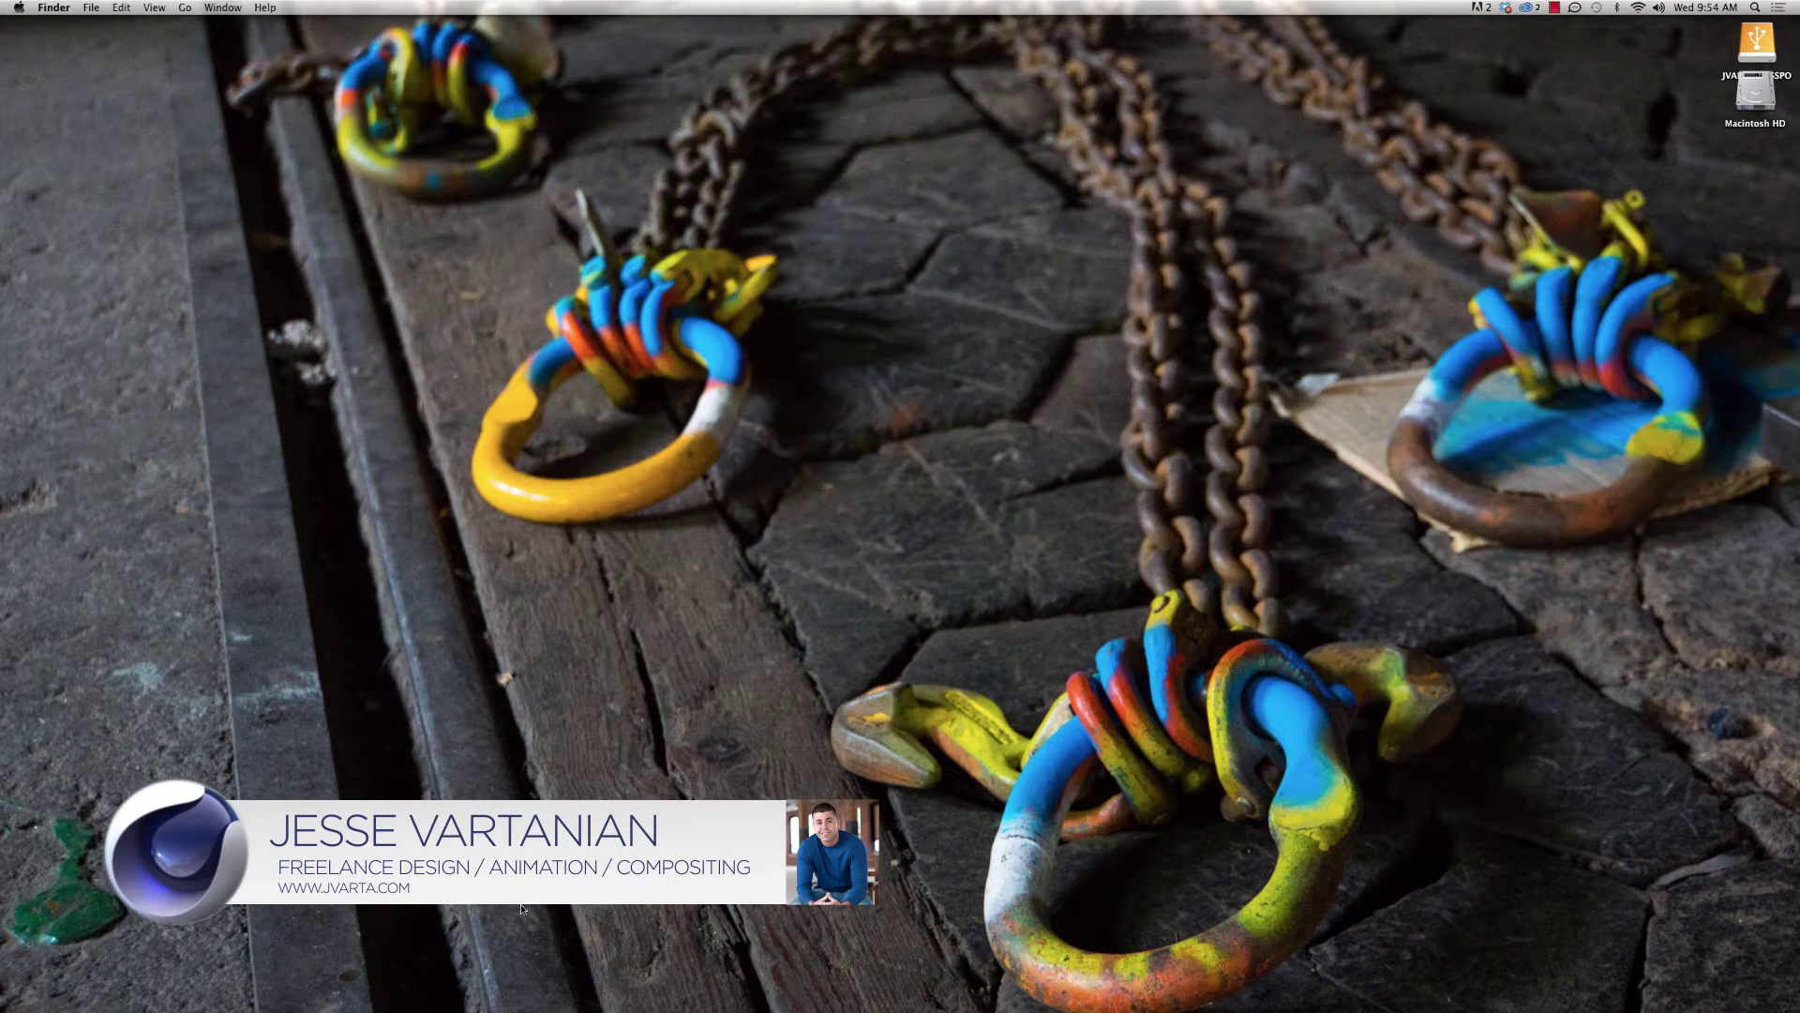
# - Open After Effects and create a new composition with the HDTV 1080 29.97 preset
pyautogui.moveTo(309, 1008)
pyautogui.click(366, 986)
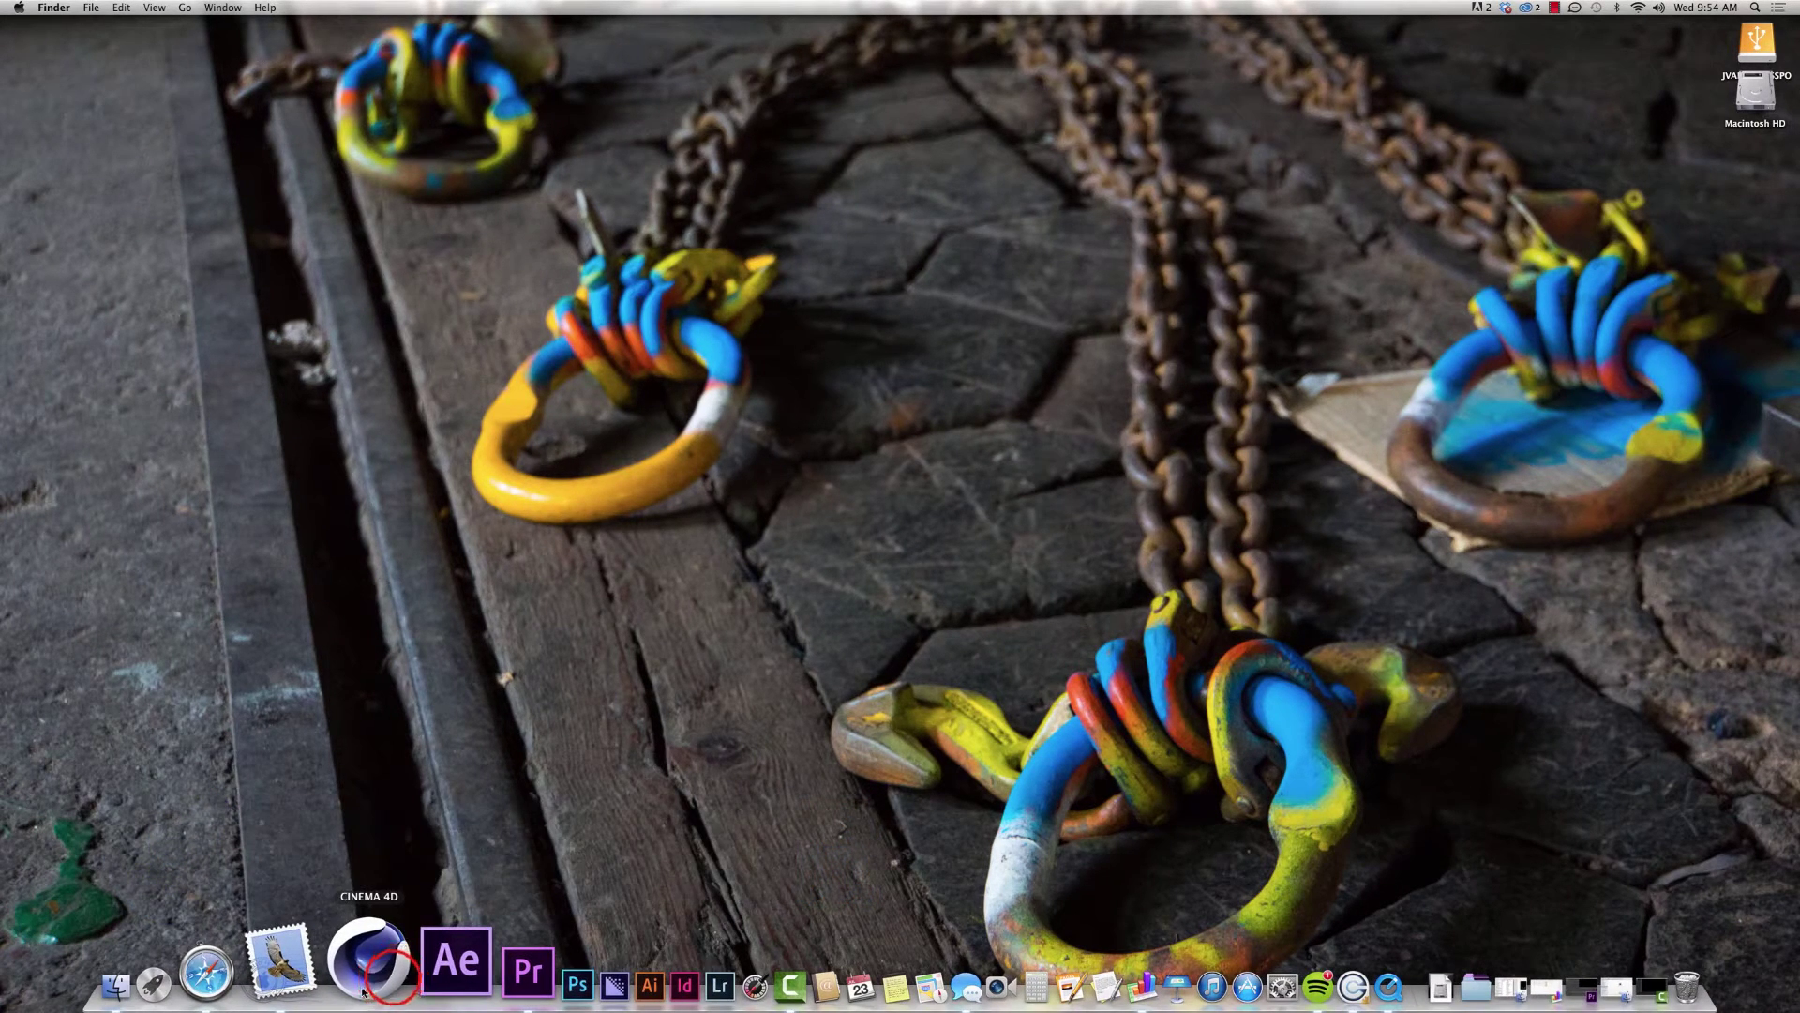
pyautogui.click(403, 966)
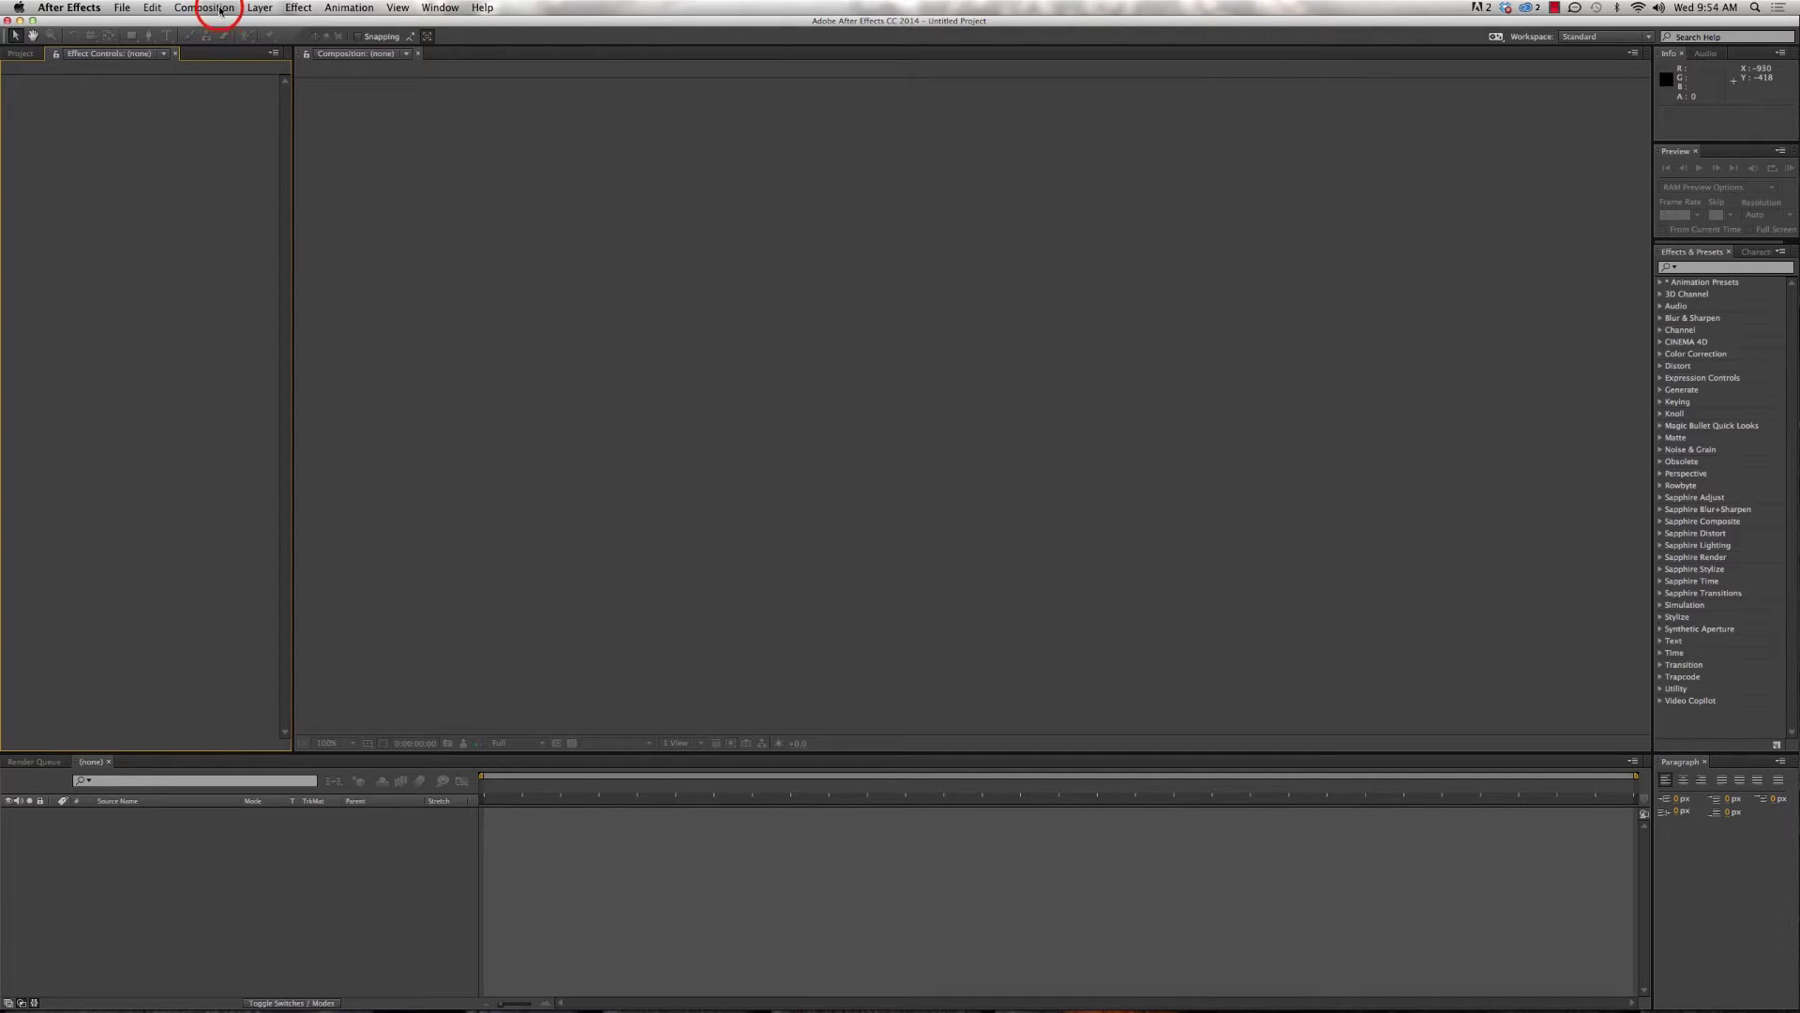
pyautogui.click(221, 8)
pyautogui.click(225, 25)
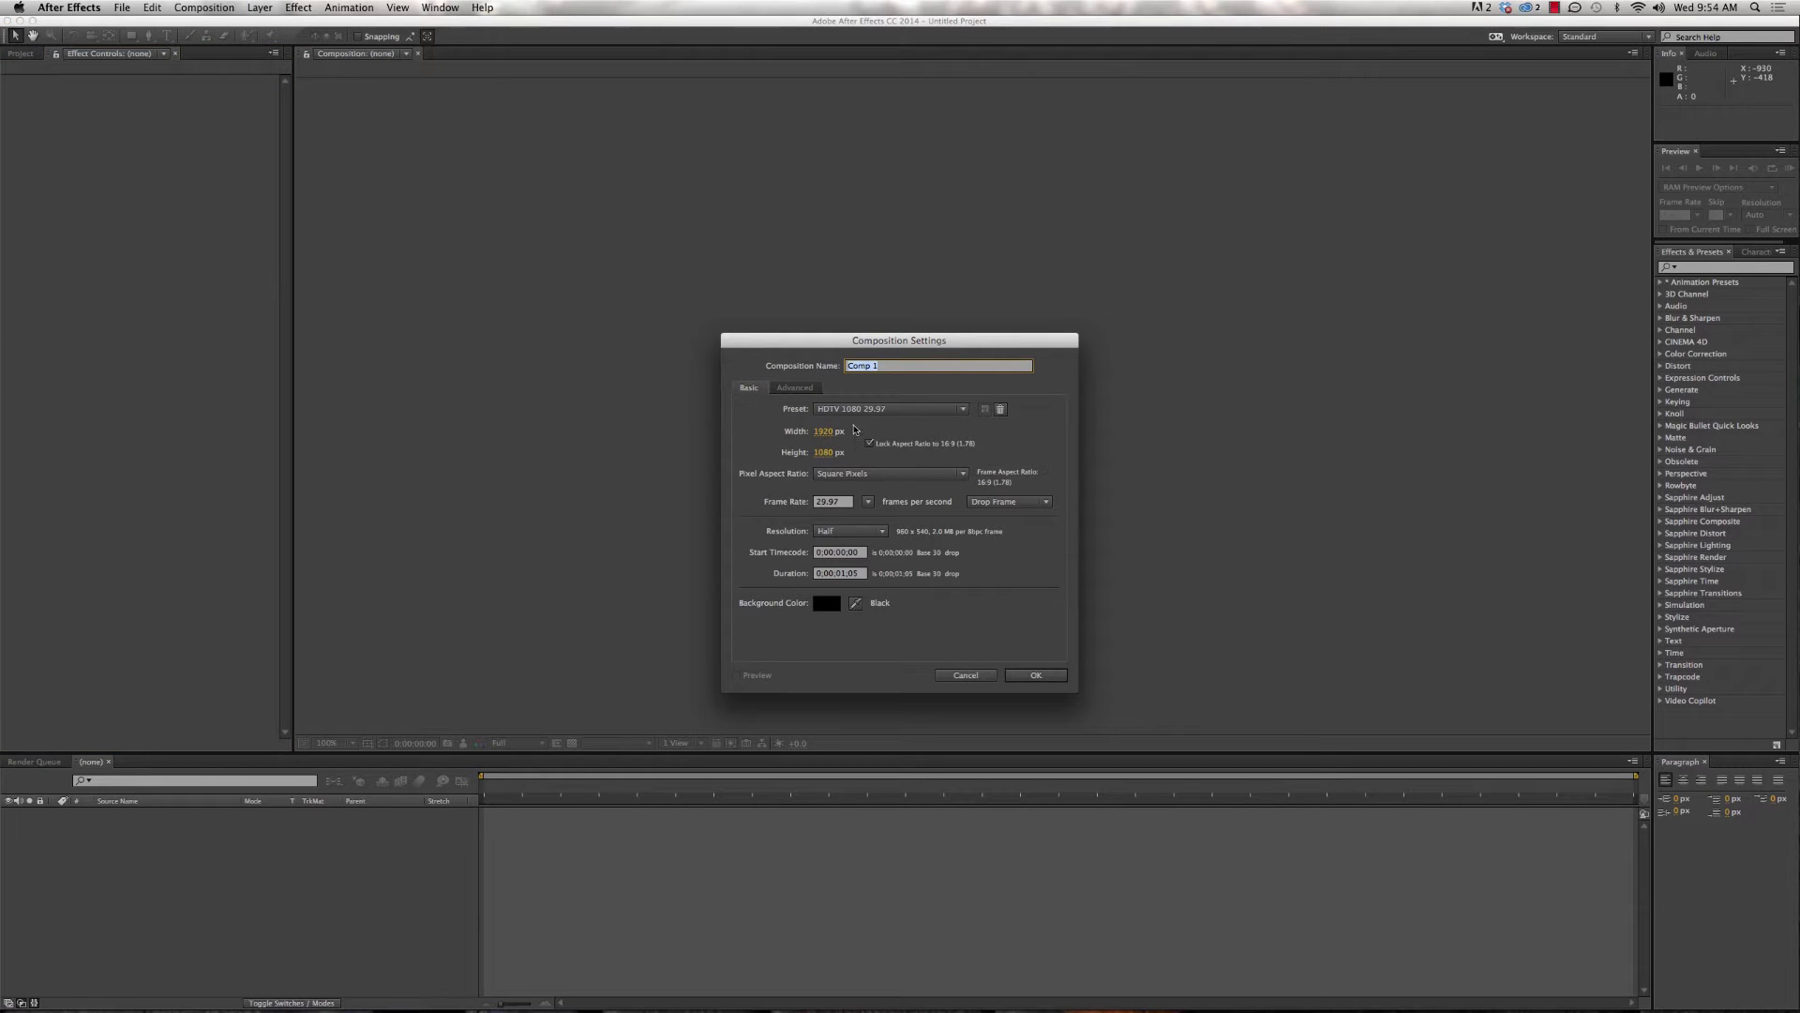
pyautogui.click(1021, 680)
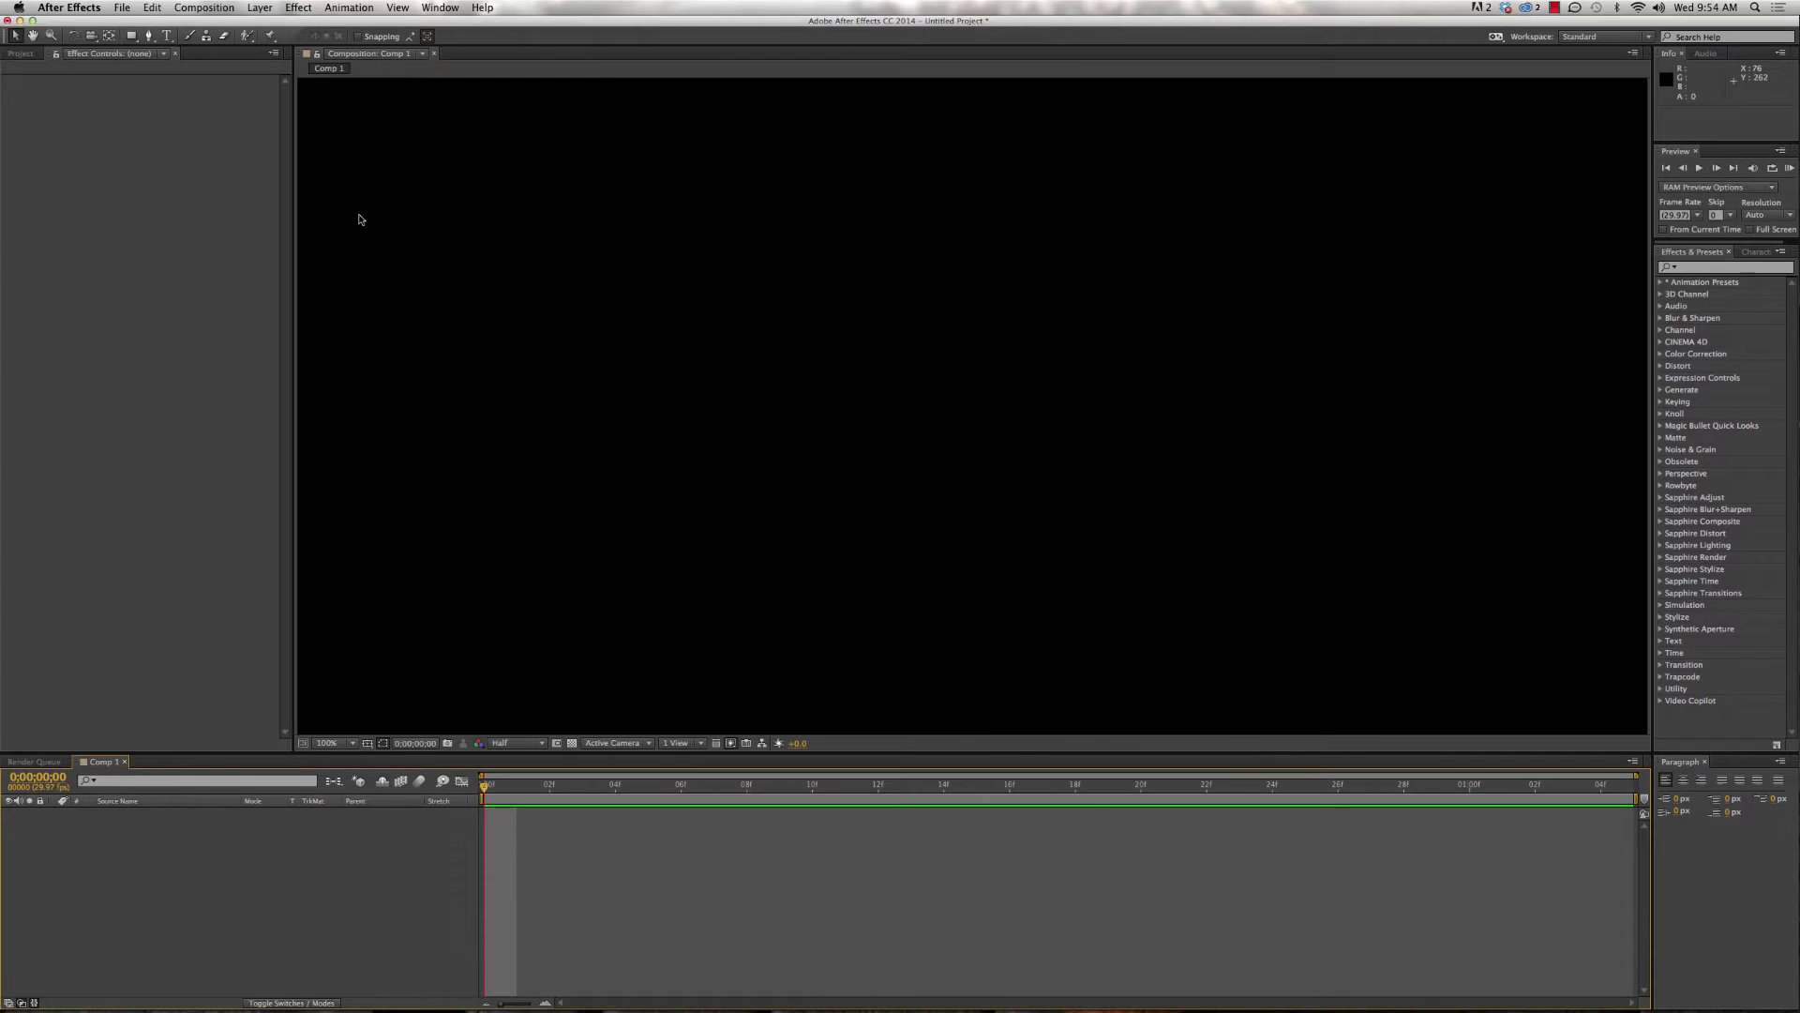
# - Add a new MAXON CINEMA 4D File layer to the composition and save it on the Desktop as Video_Mortise
pyautogui.click(571, 283)
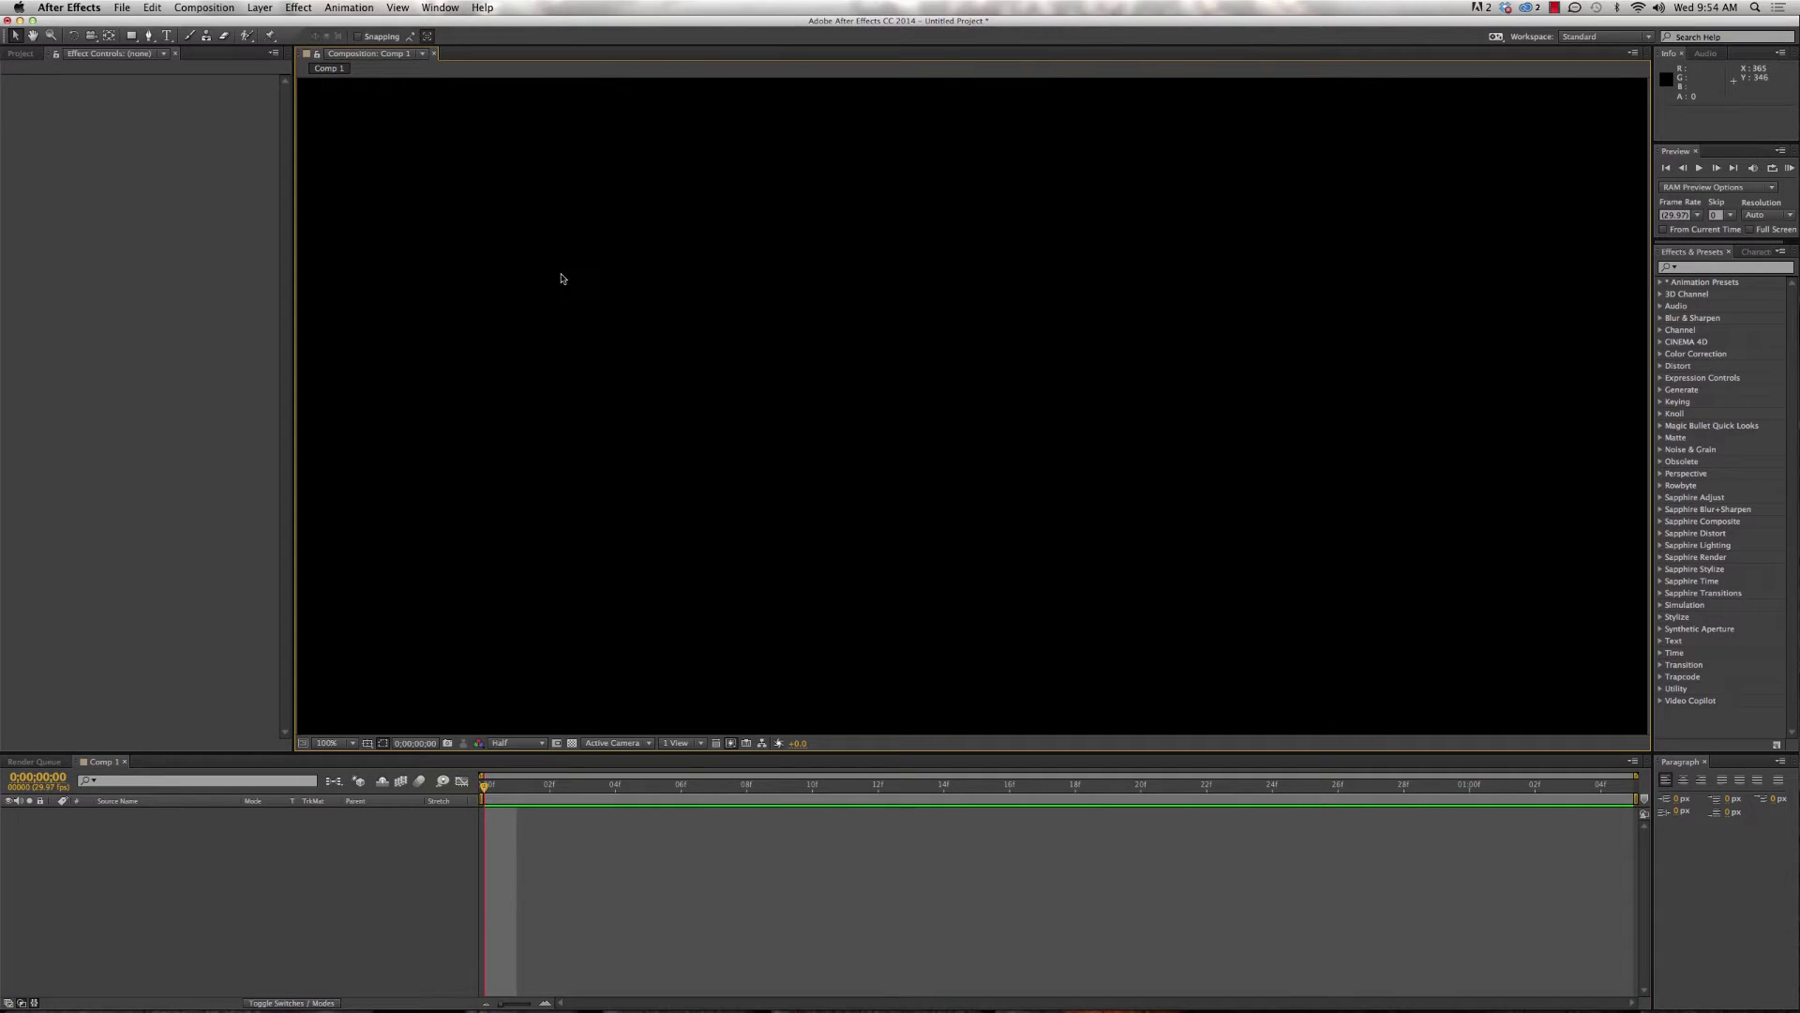
pyautogui.click(260, 7)
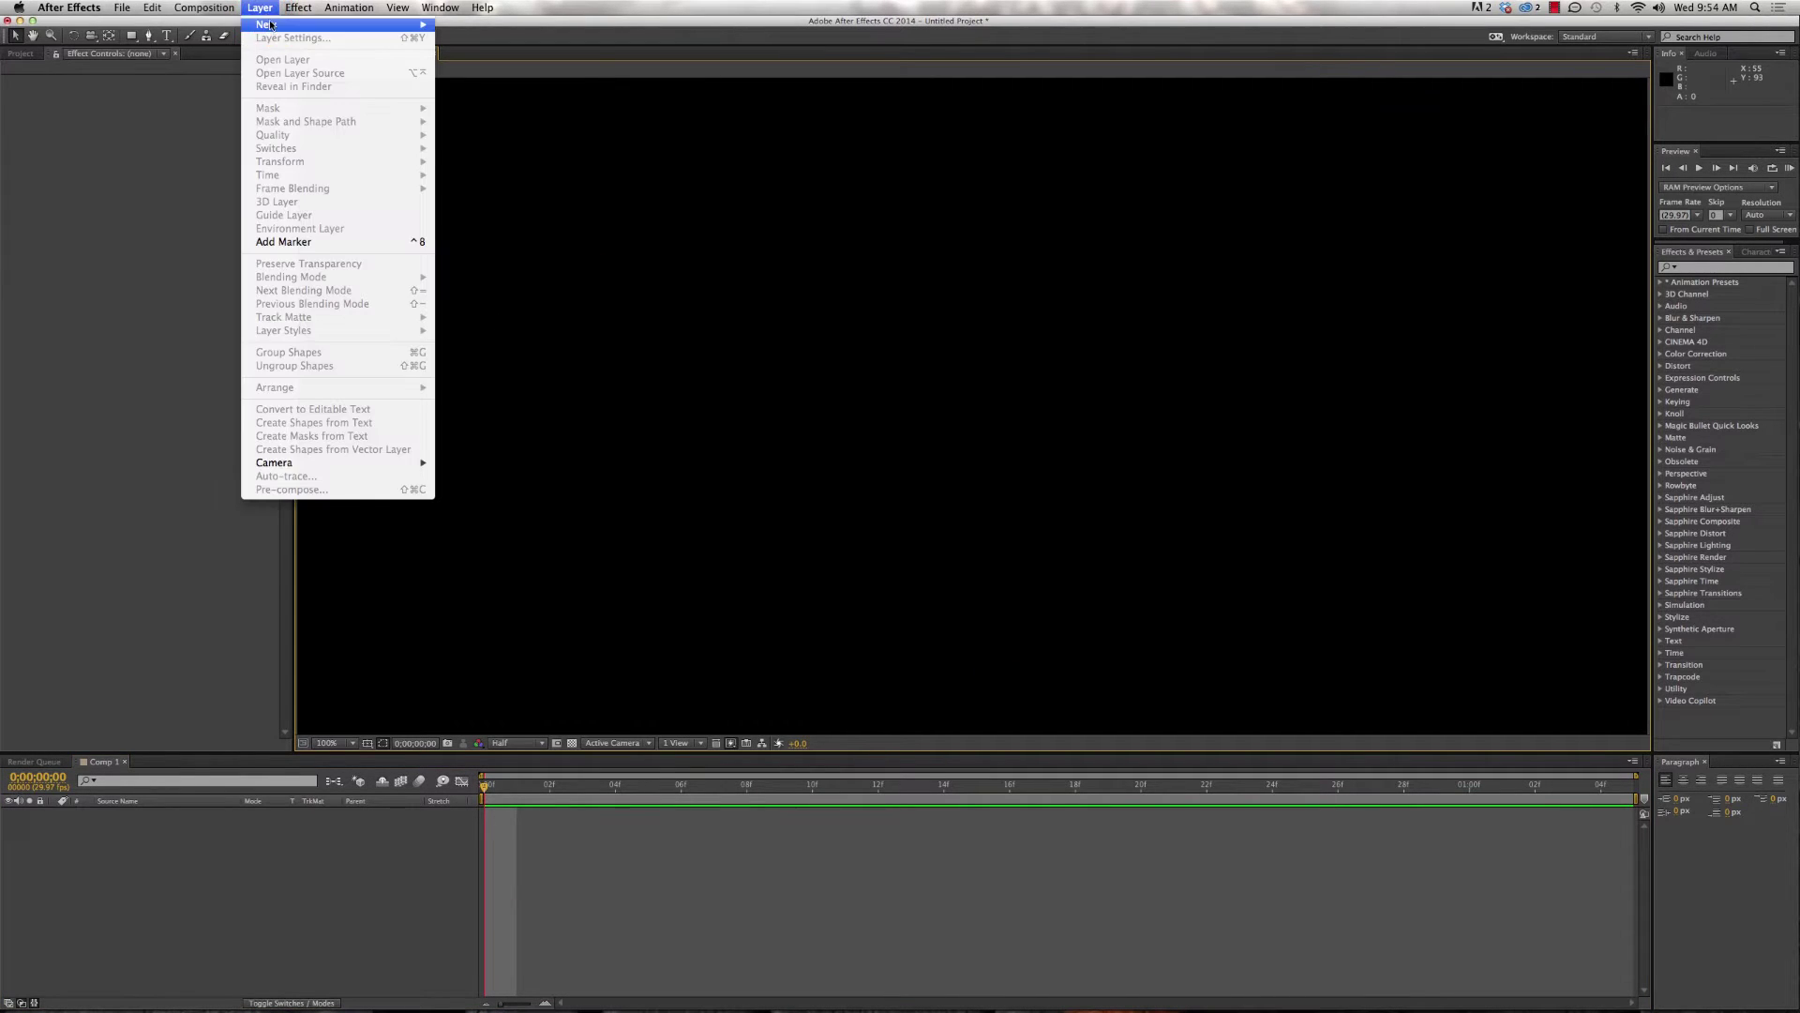
pyautogui.moveTo(270, 26)
pyautogui.click(463, 136)
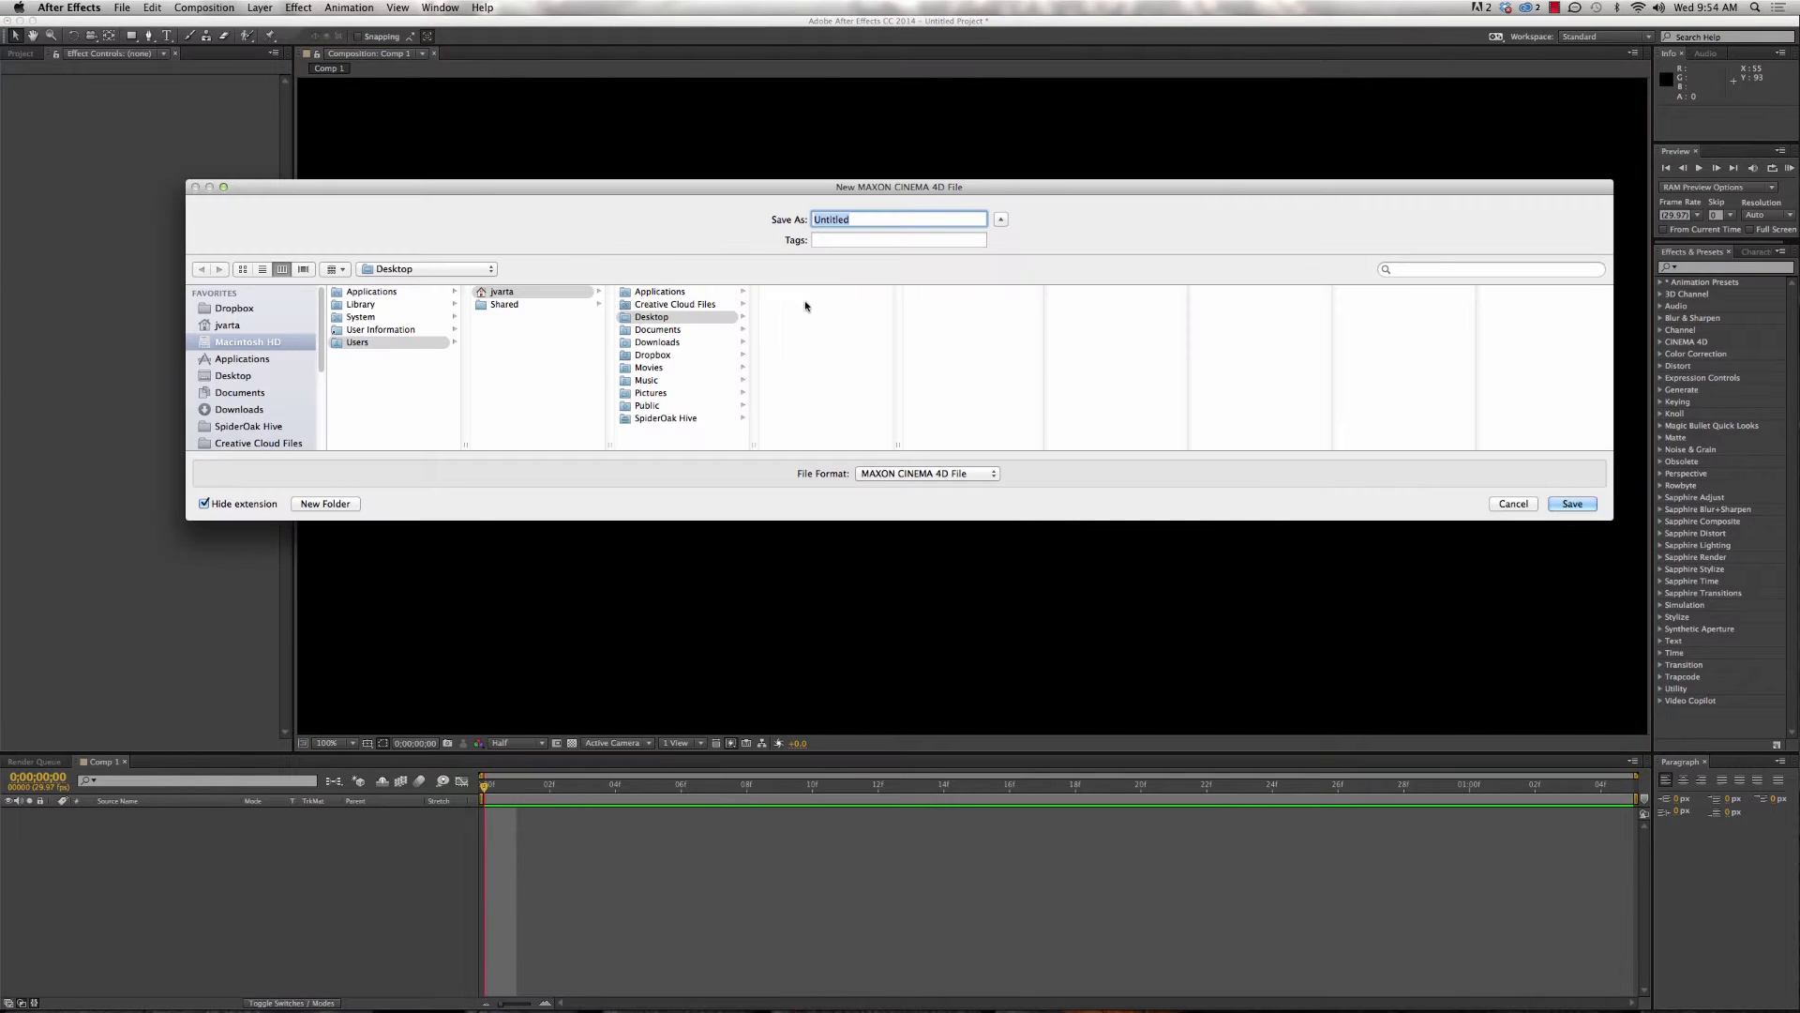
pyautogui.write('Video_Mortise')
pyautogui.press('Return')
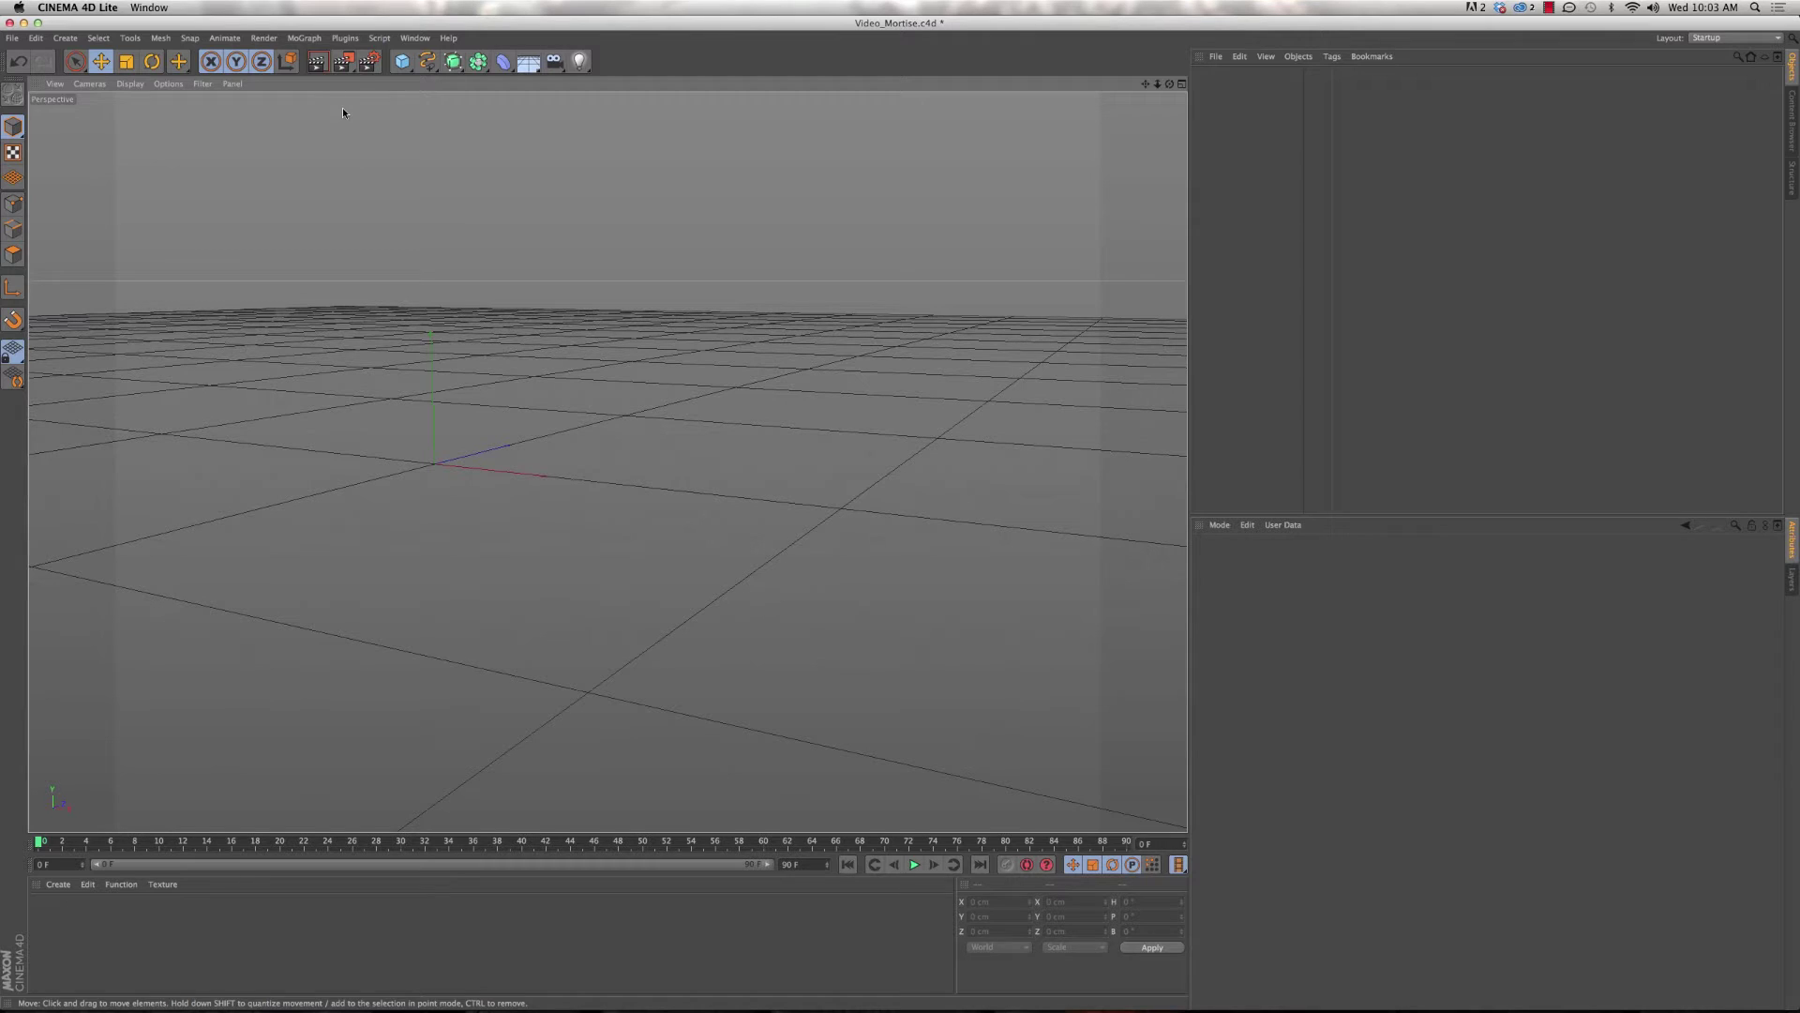
# - Open the render settings and set the output size to 1920 by 1080 pixels
pyautogui.click(369, 62)
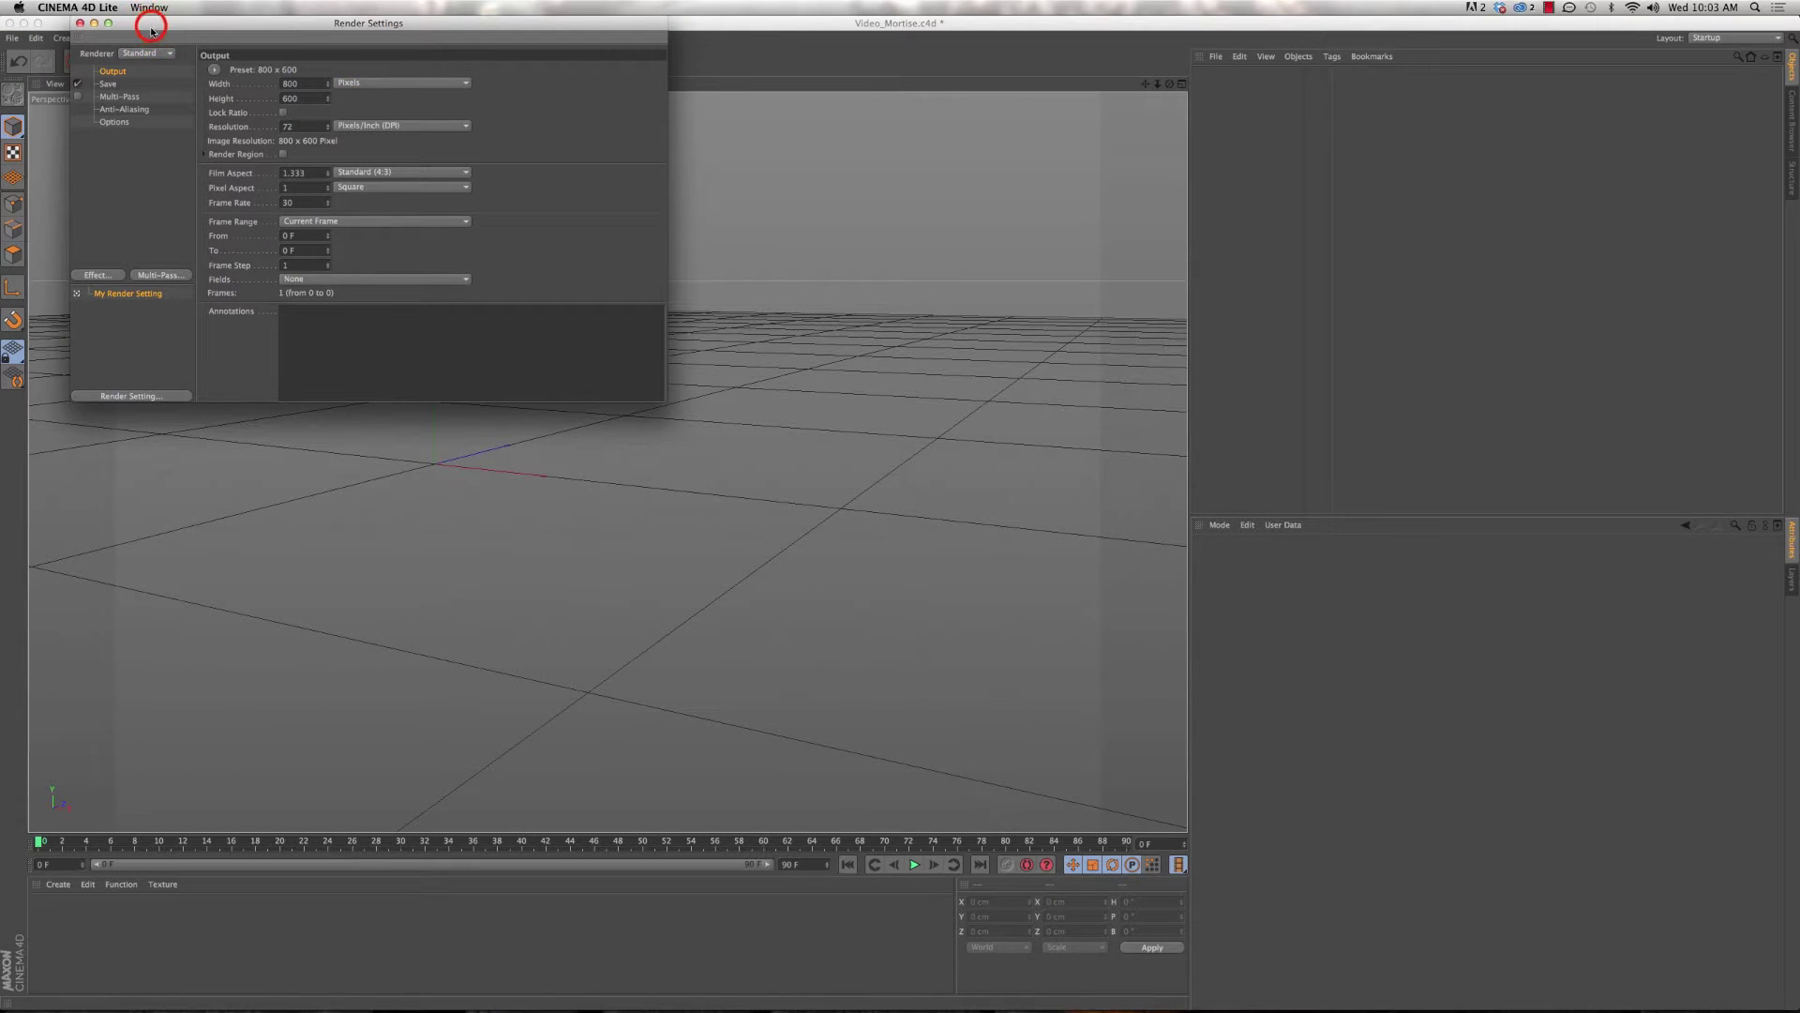
pyautogui.moveTo(152, 29); pyautogui.dragTo(174, 158)
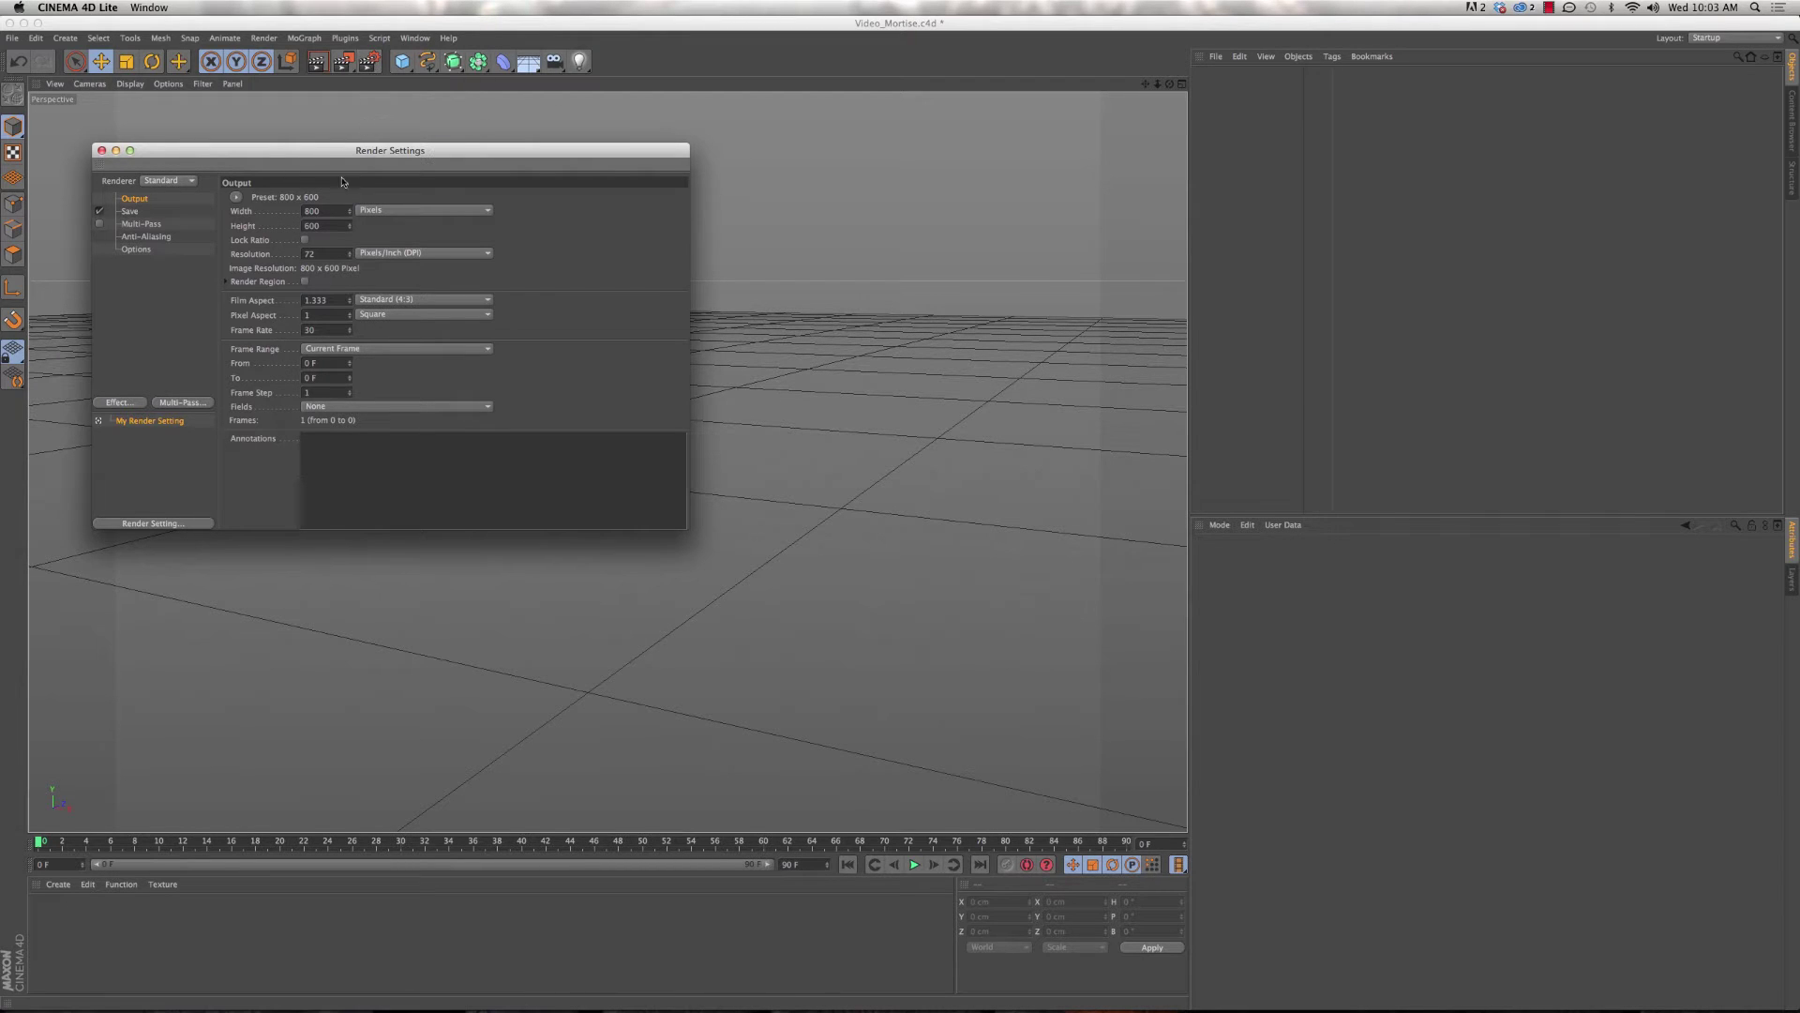
pyautogui.click(329, 210)
pyautogui.doubleClick(328, 210)
pyautogui.write('1920')
pyautogui.press('Tab')
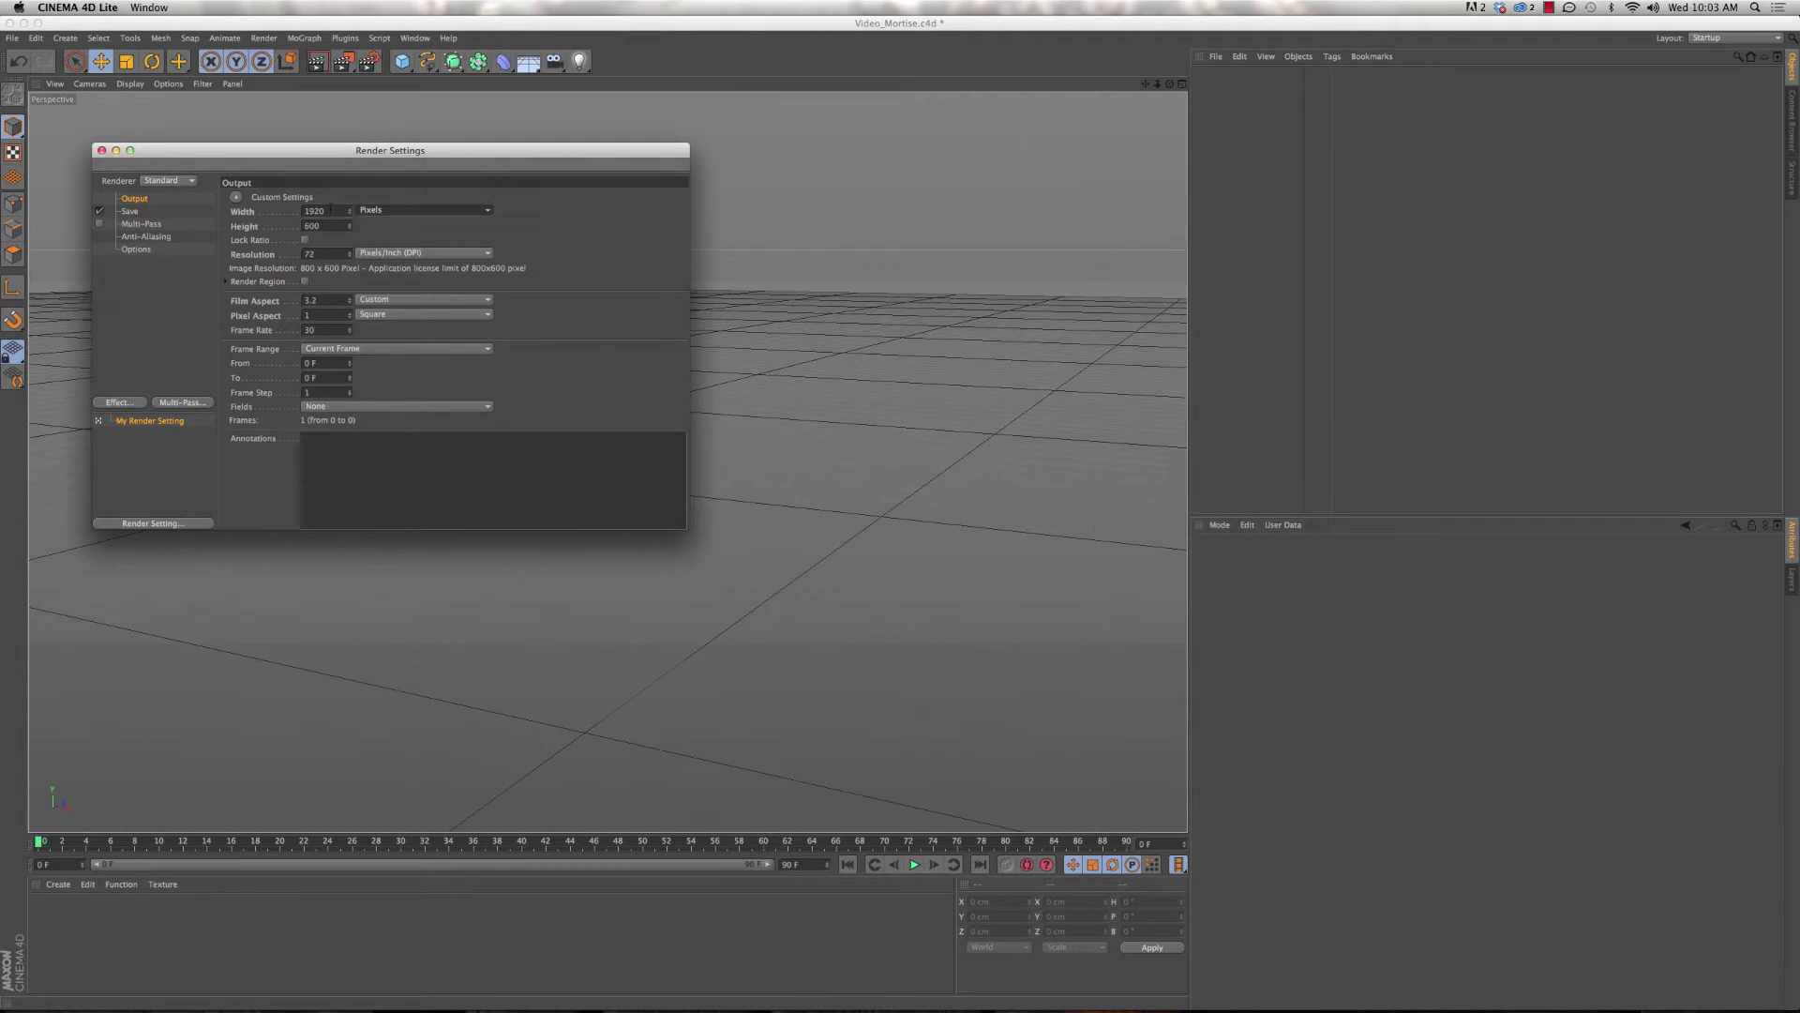
pyautogui.write('1080')
# - Apply the HDTV 1080 29.97 film/video preset to the render output and close the render settings
pyautogui.click(236, 197)
pyautogui.click(238, 199)
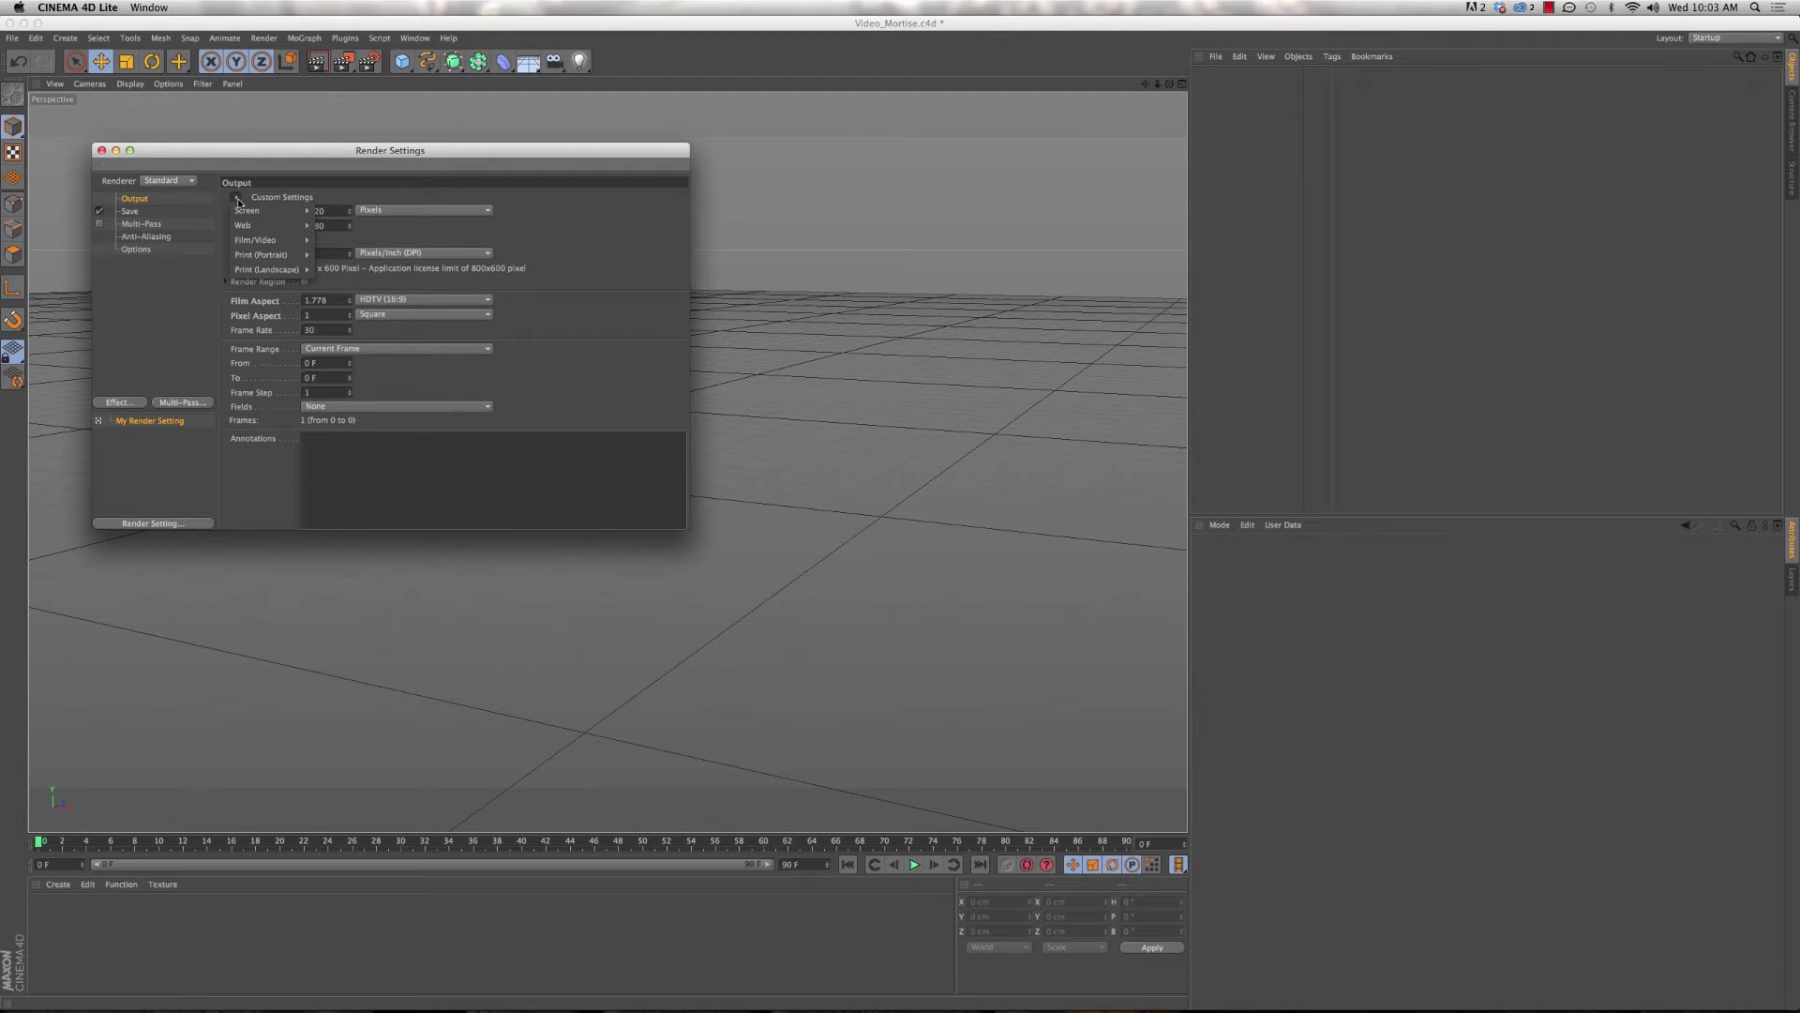
pyautogui.moveTo(248, 243)
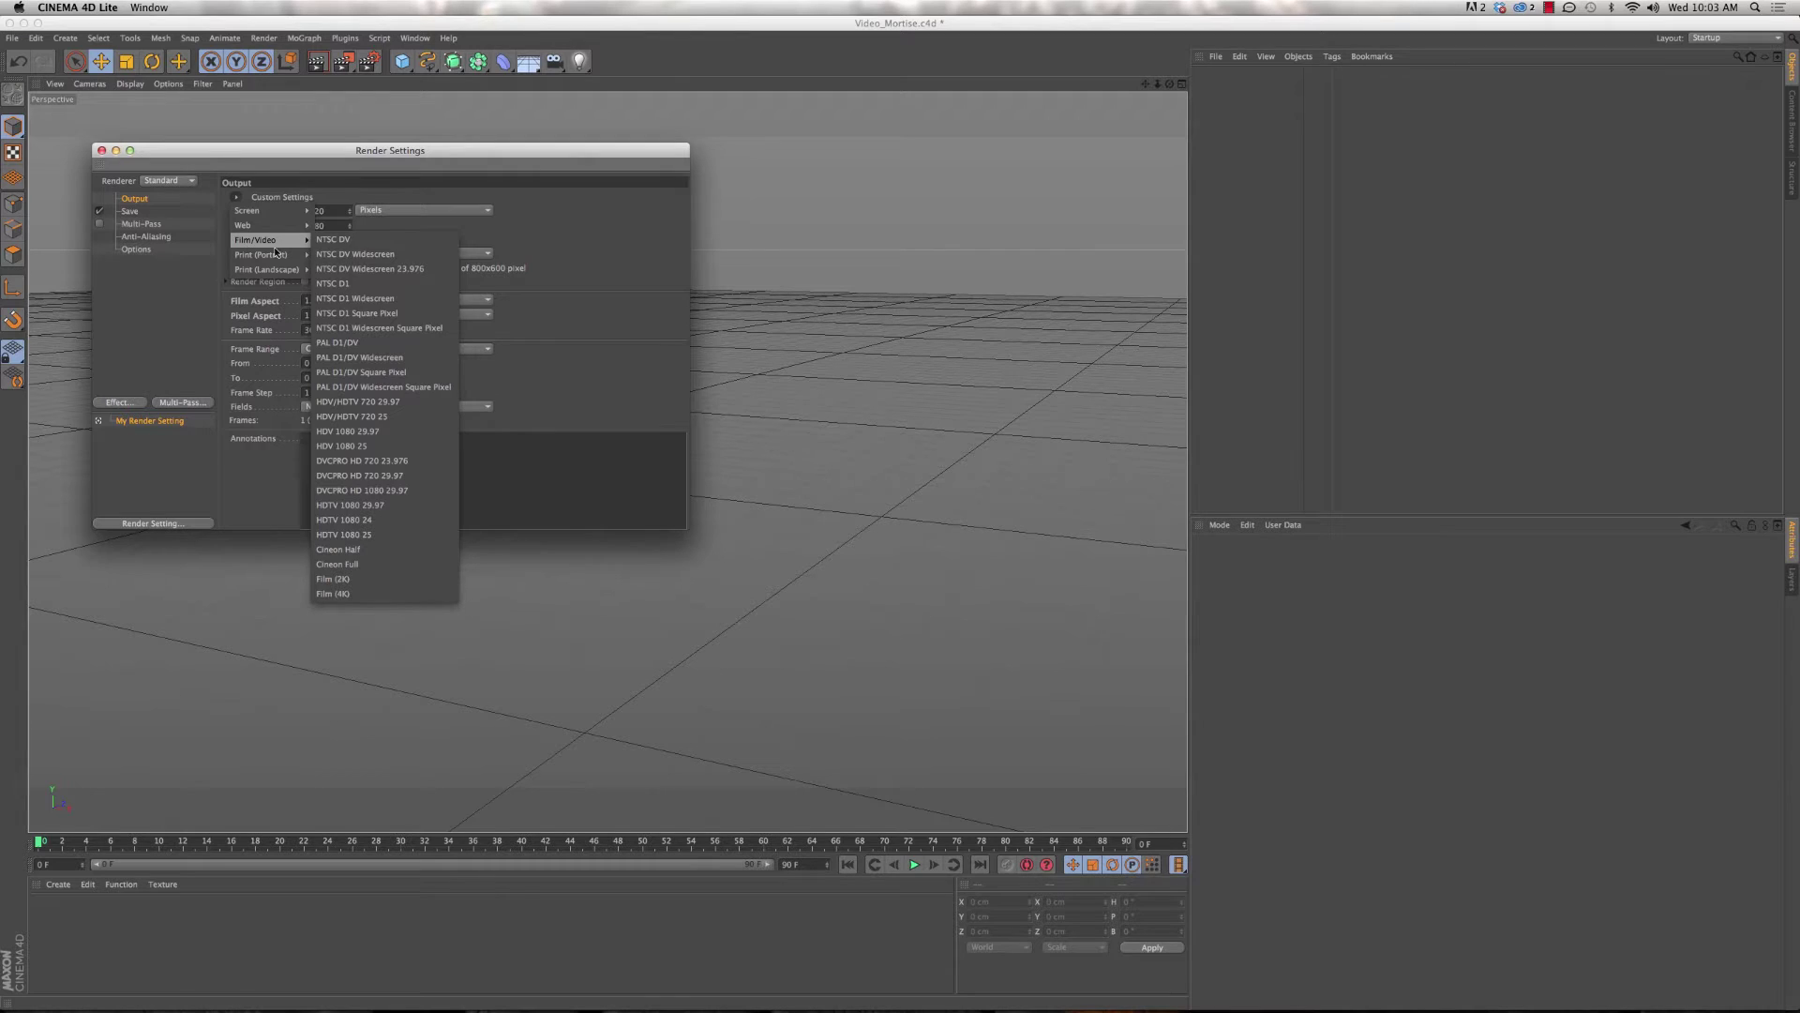
pyautogui.click(331, 516)
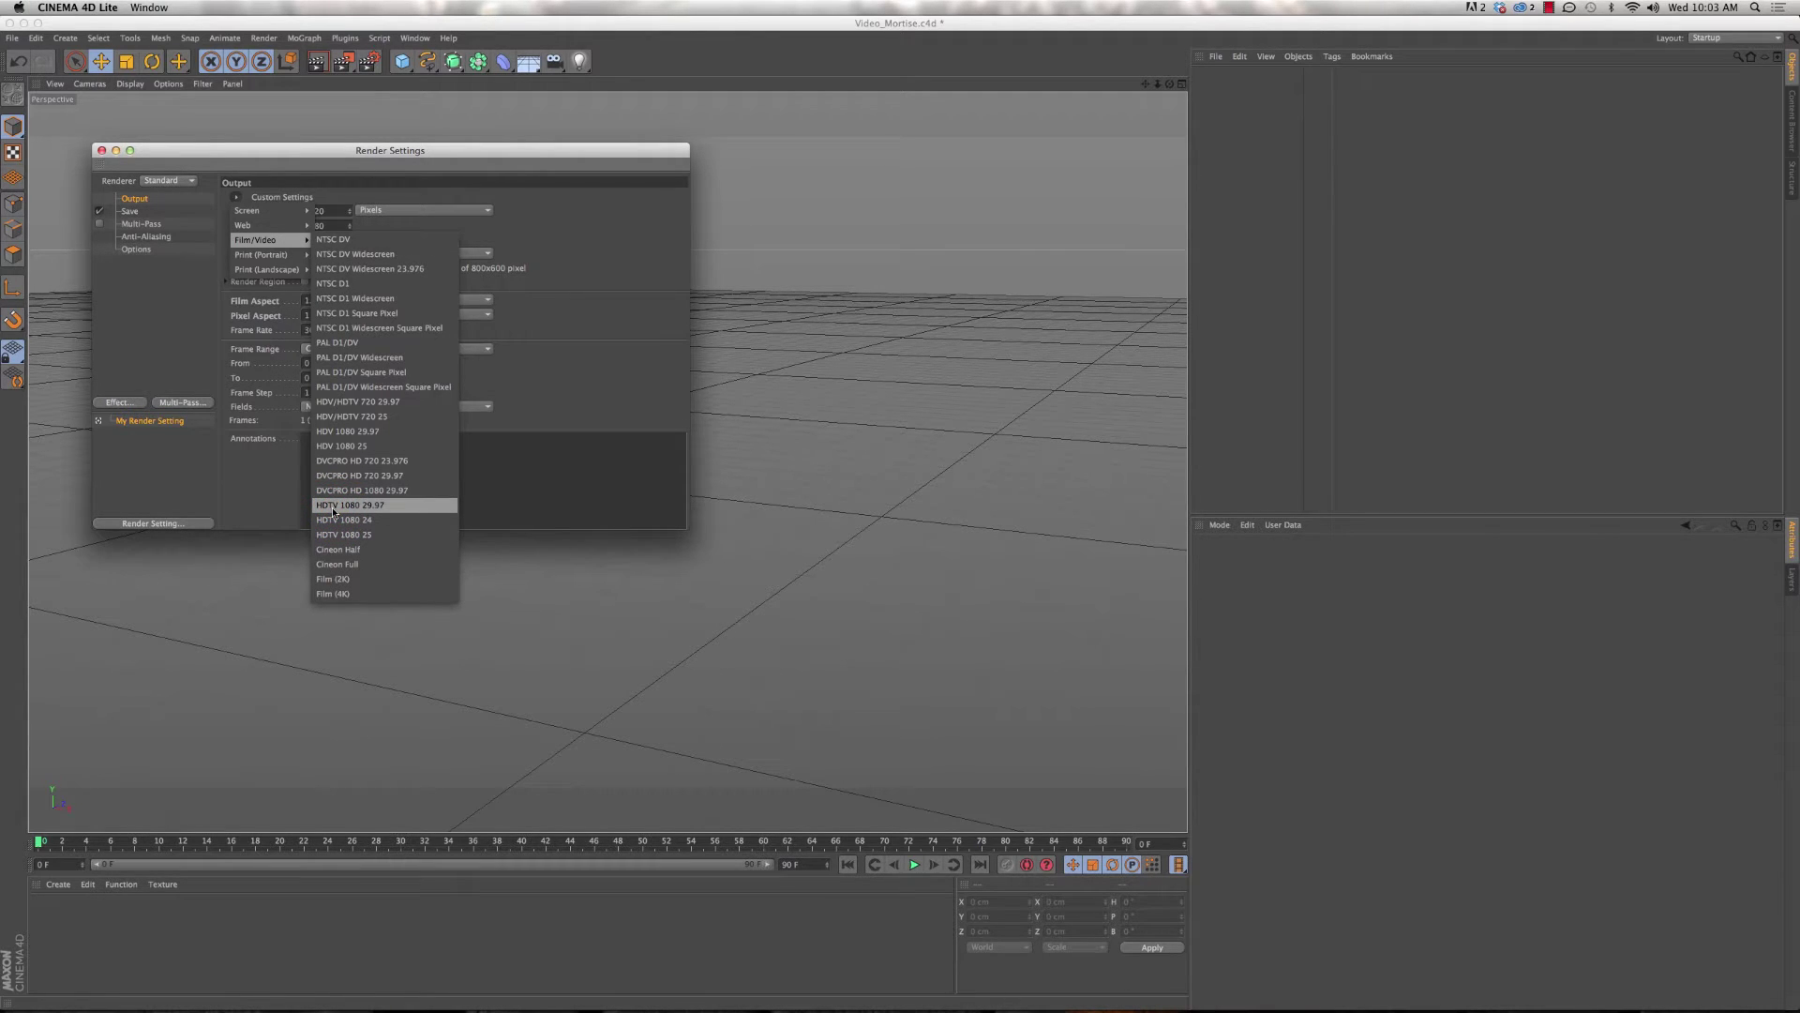
pyautogui.click(332, 507)
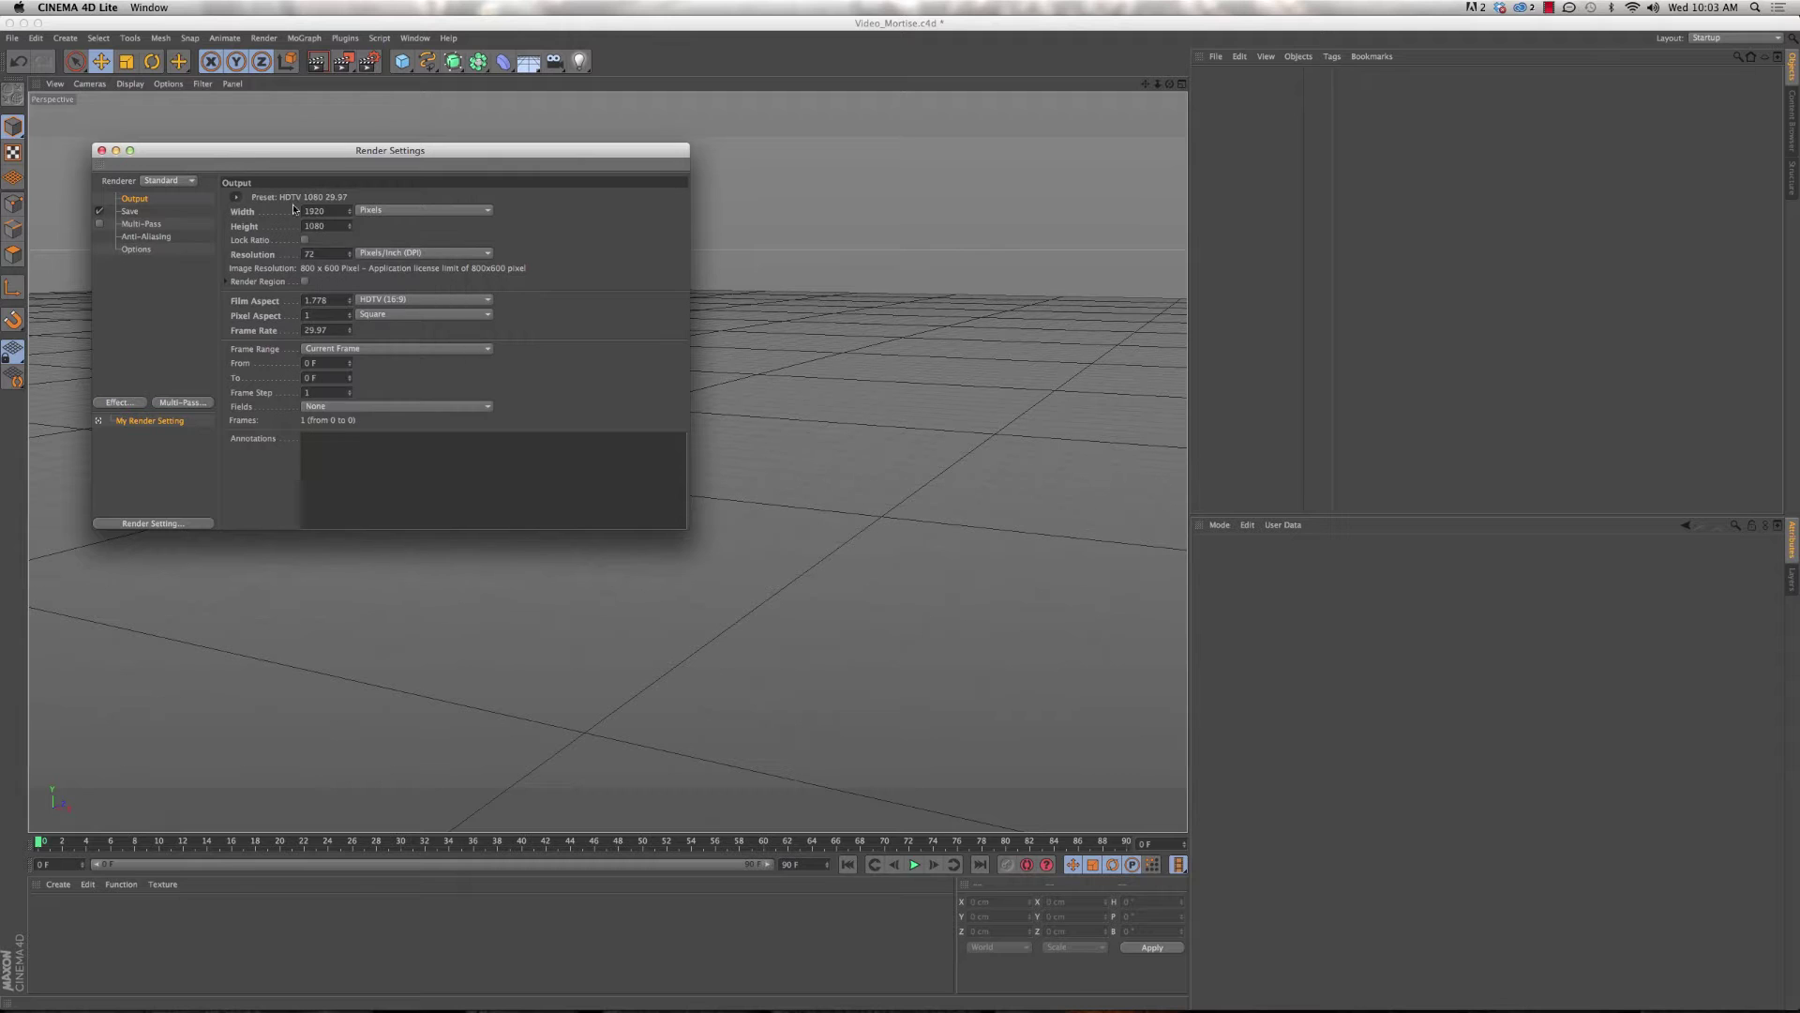
pyautogui.click(102, 150)
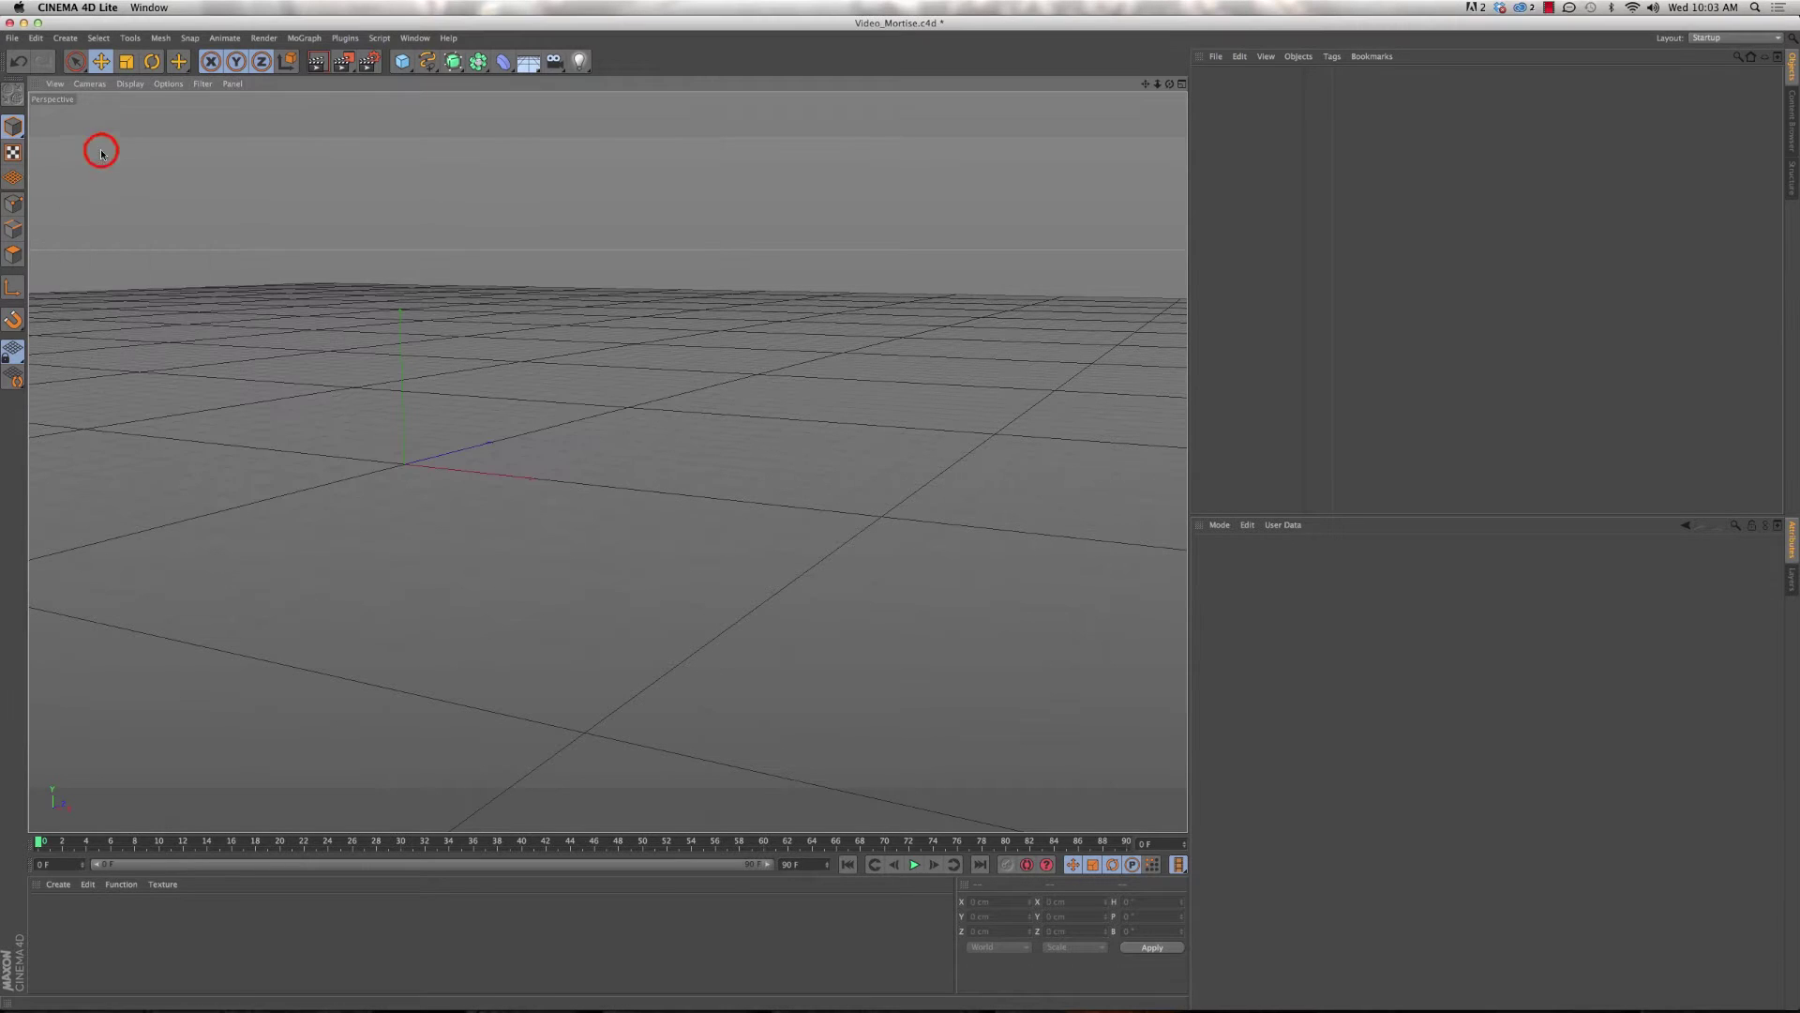
# - Add a cube primitive to the scene and frame it closely in the perspective view
pyautogui.scroll(-2, 447, 270)
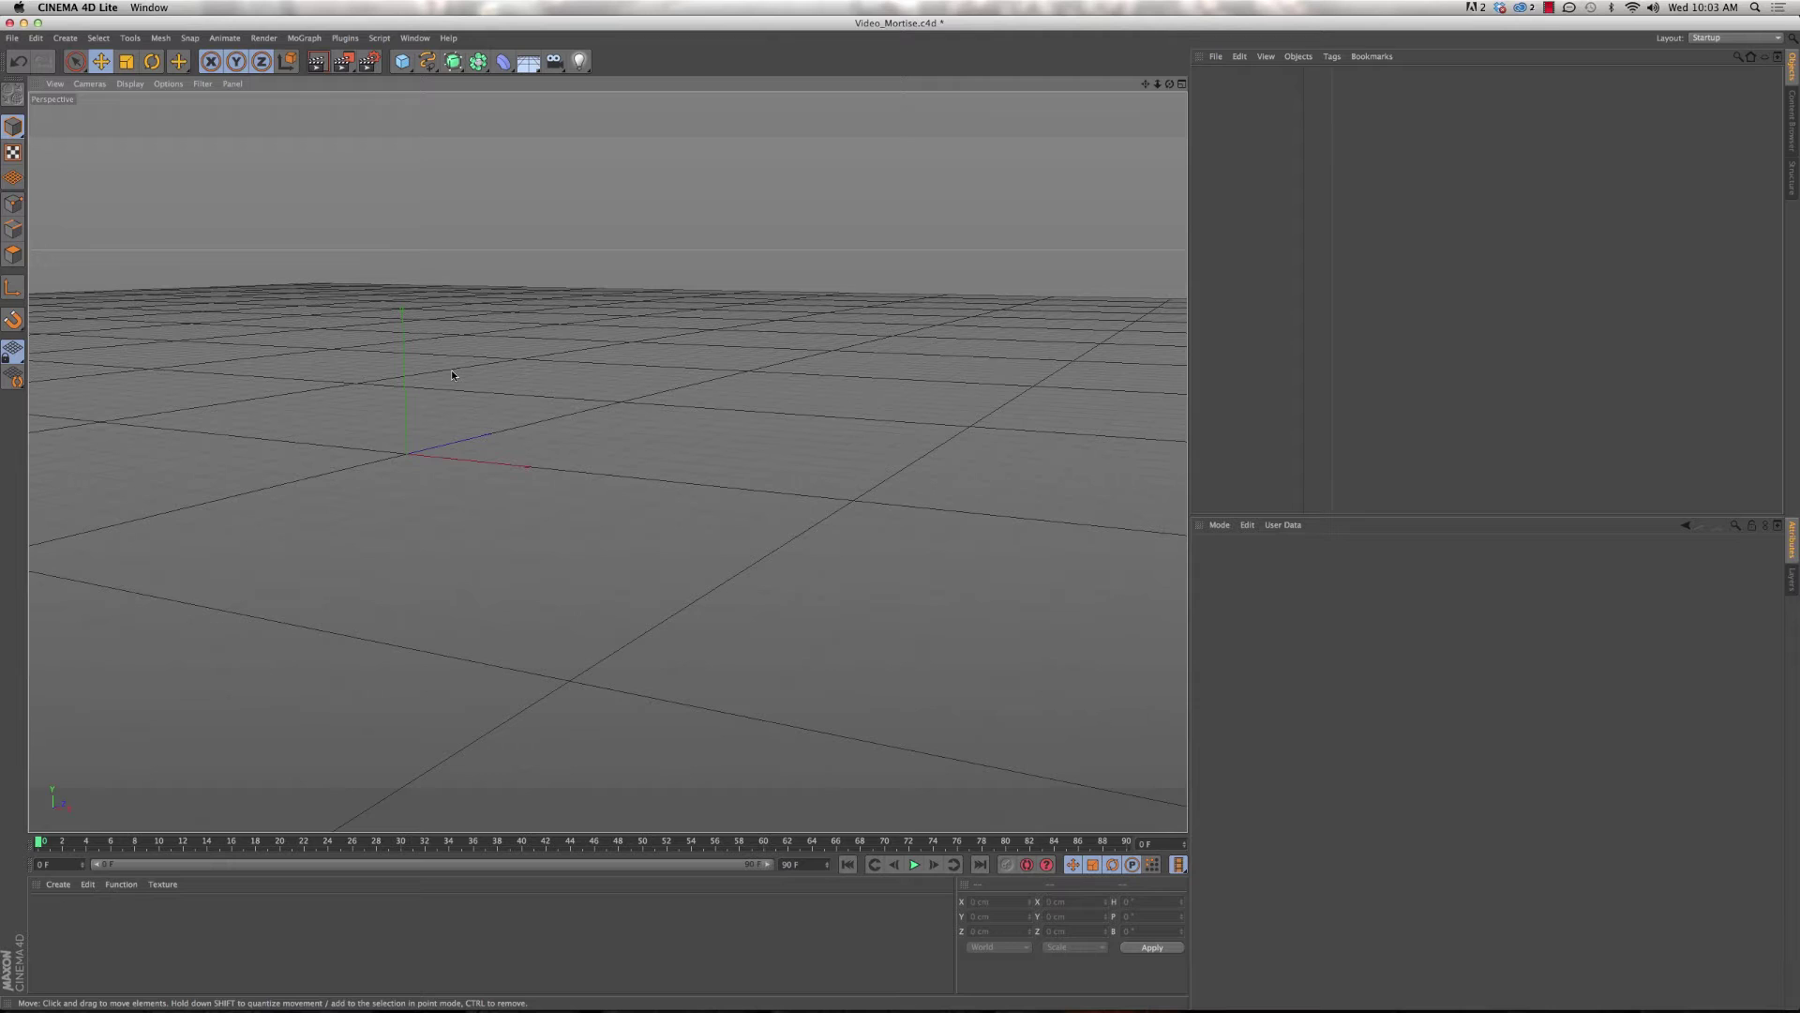
pyautogui.click(401, 62)
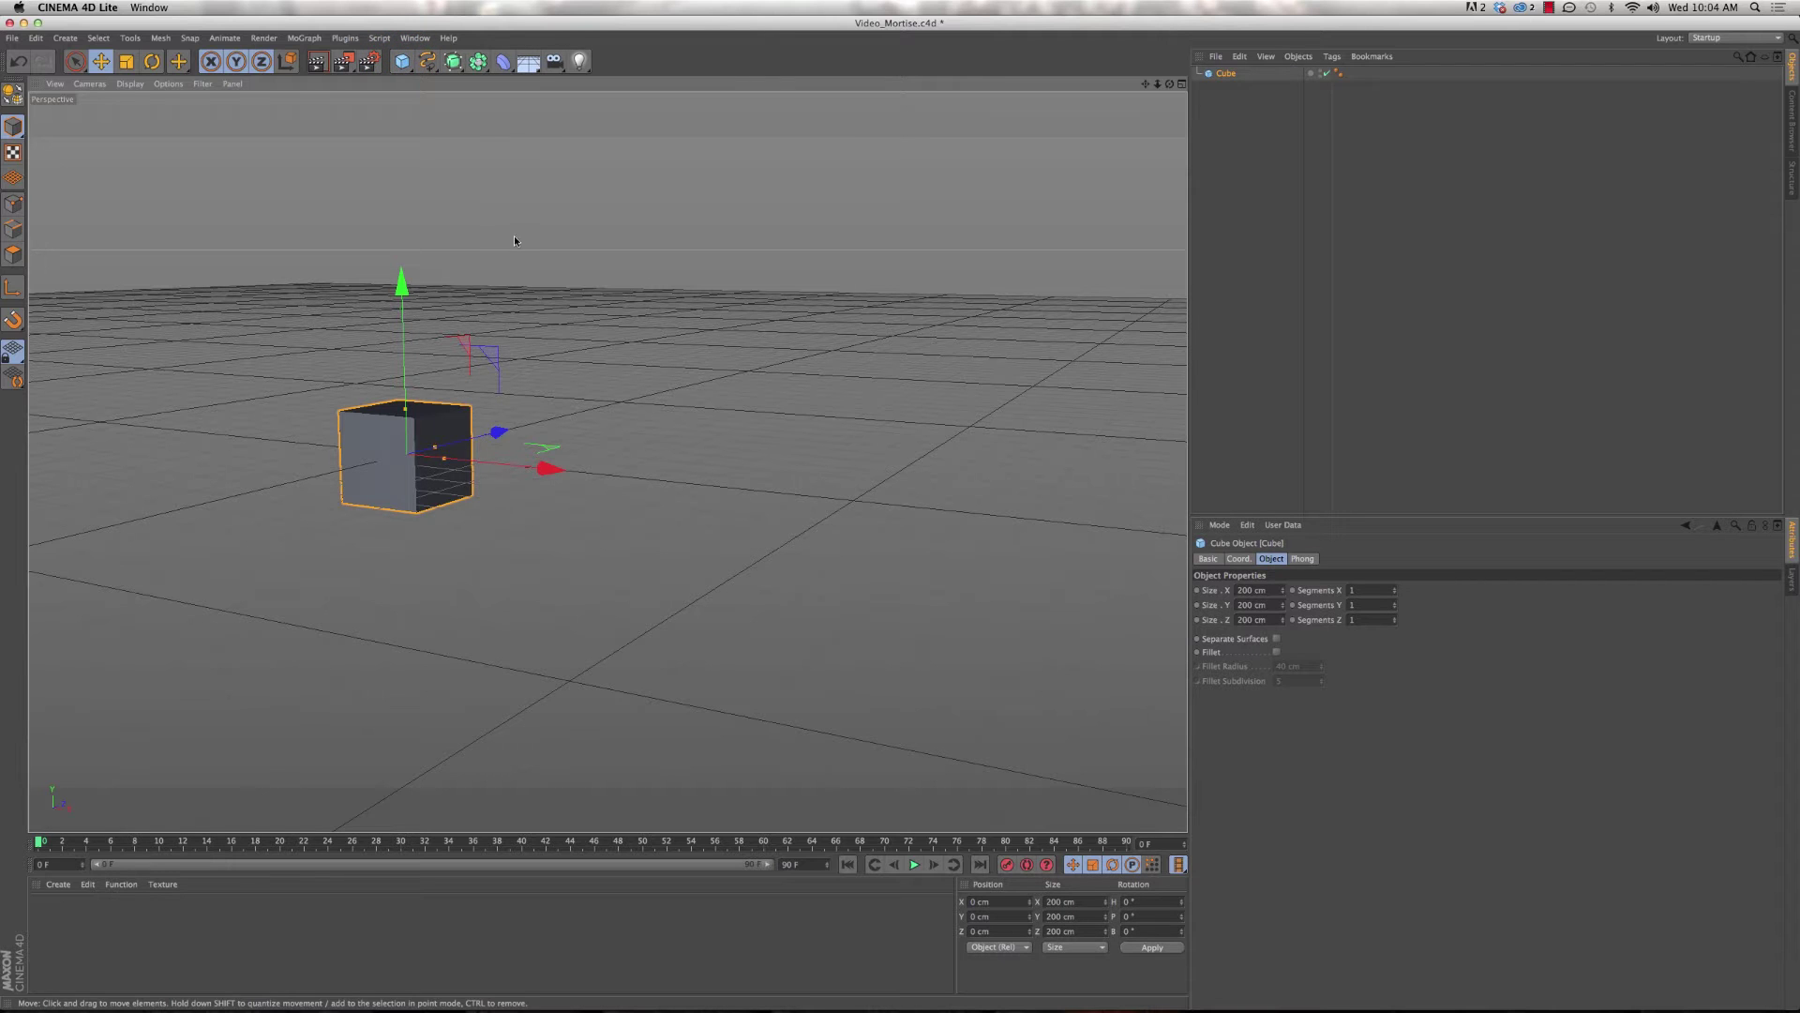
pyautogui.keyDown('alt'); pyautogui.moveTo(377, 466); pyautogui.dragTo(495, 466, button='middle'); pyautogui.keyUp('alt')
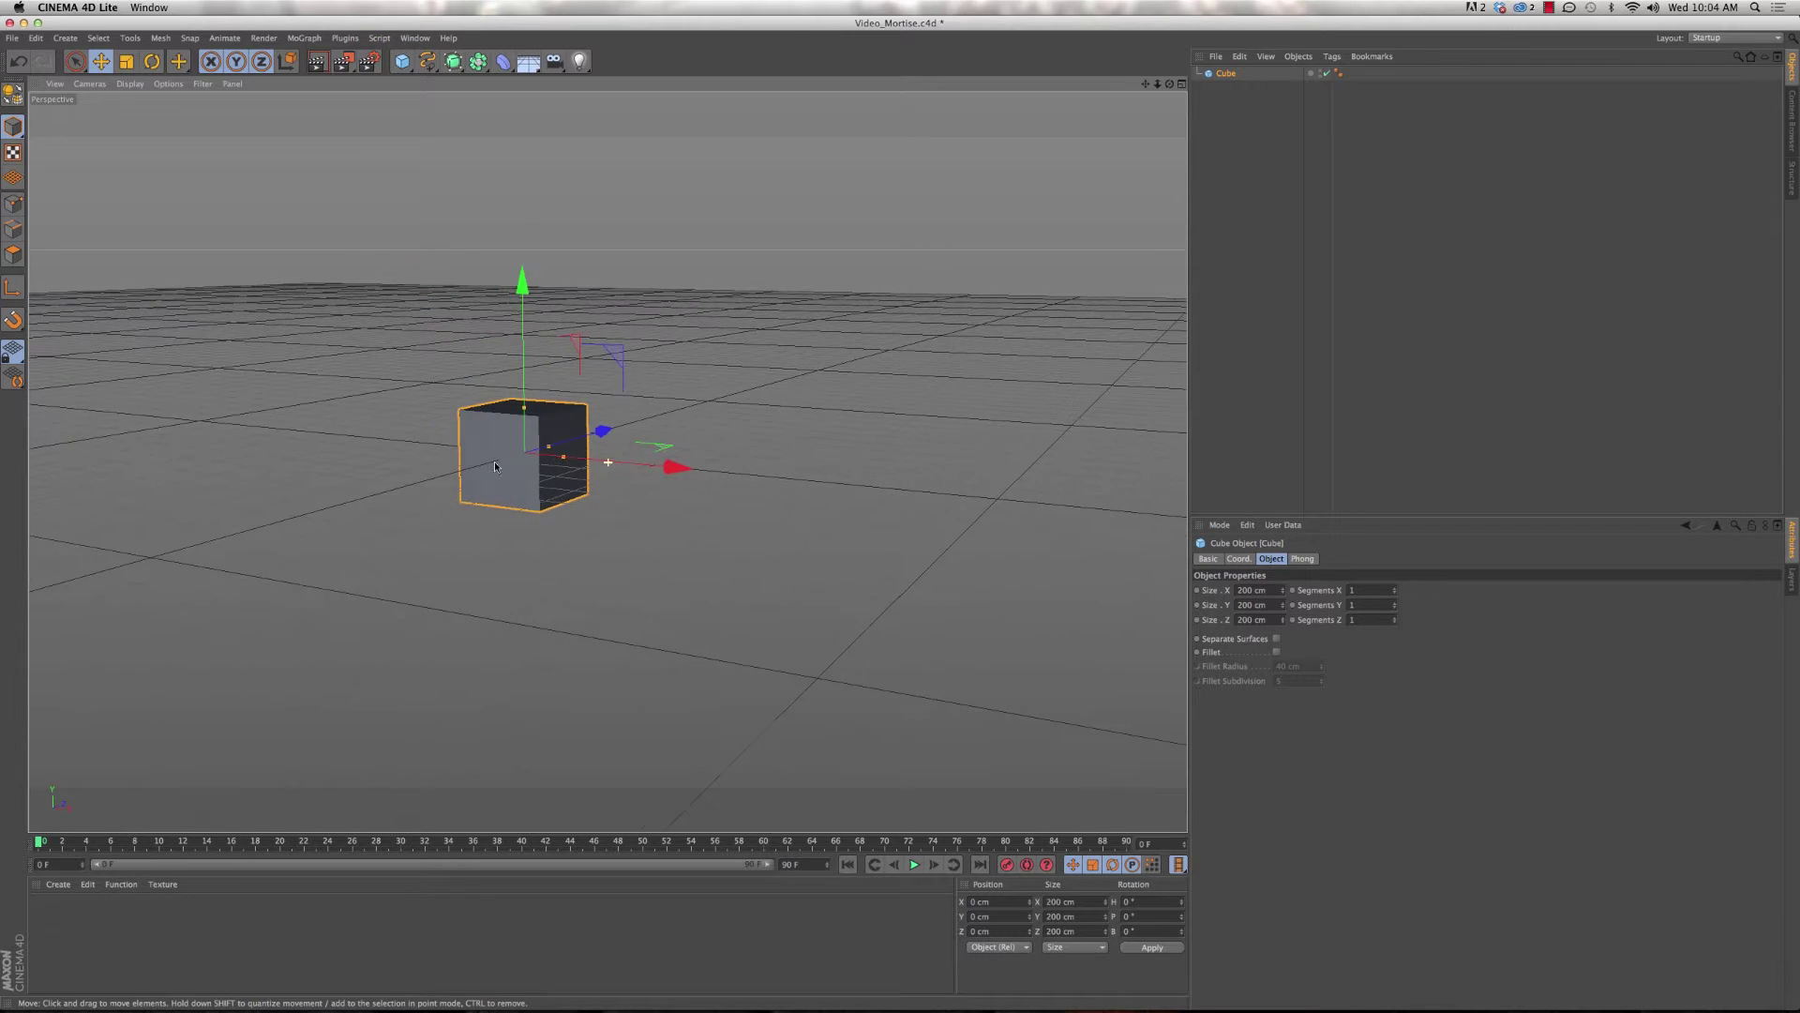
pyautogui.scroll(6, 565, 458)
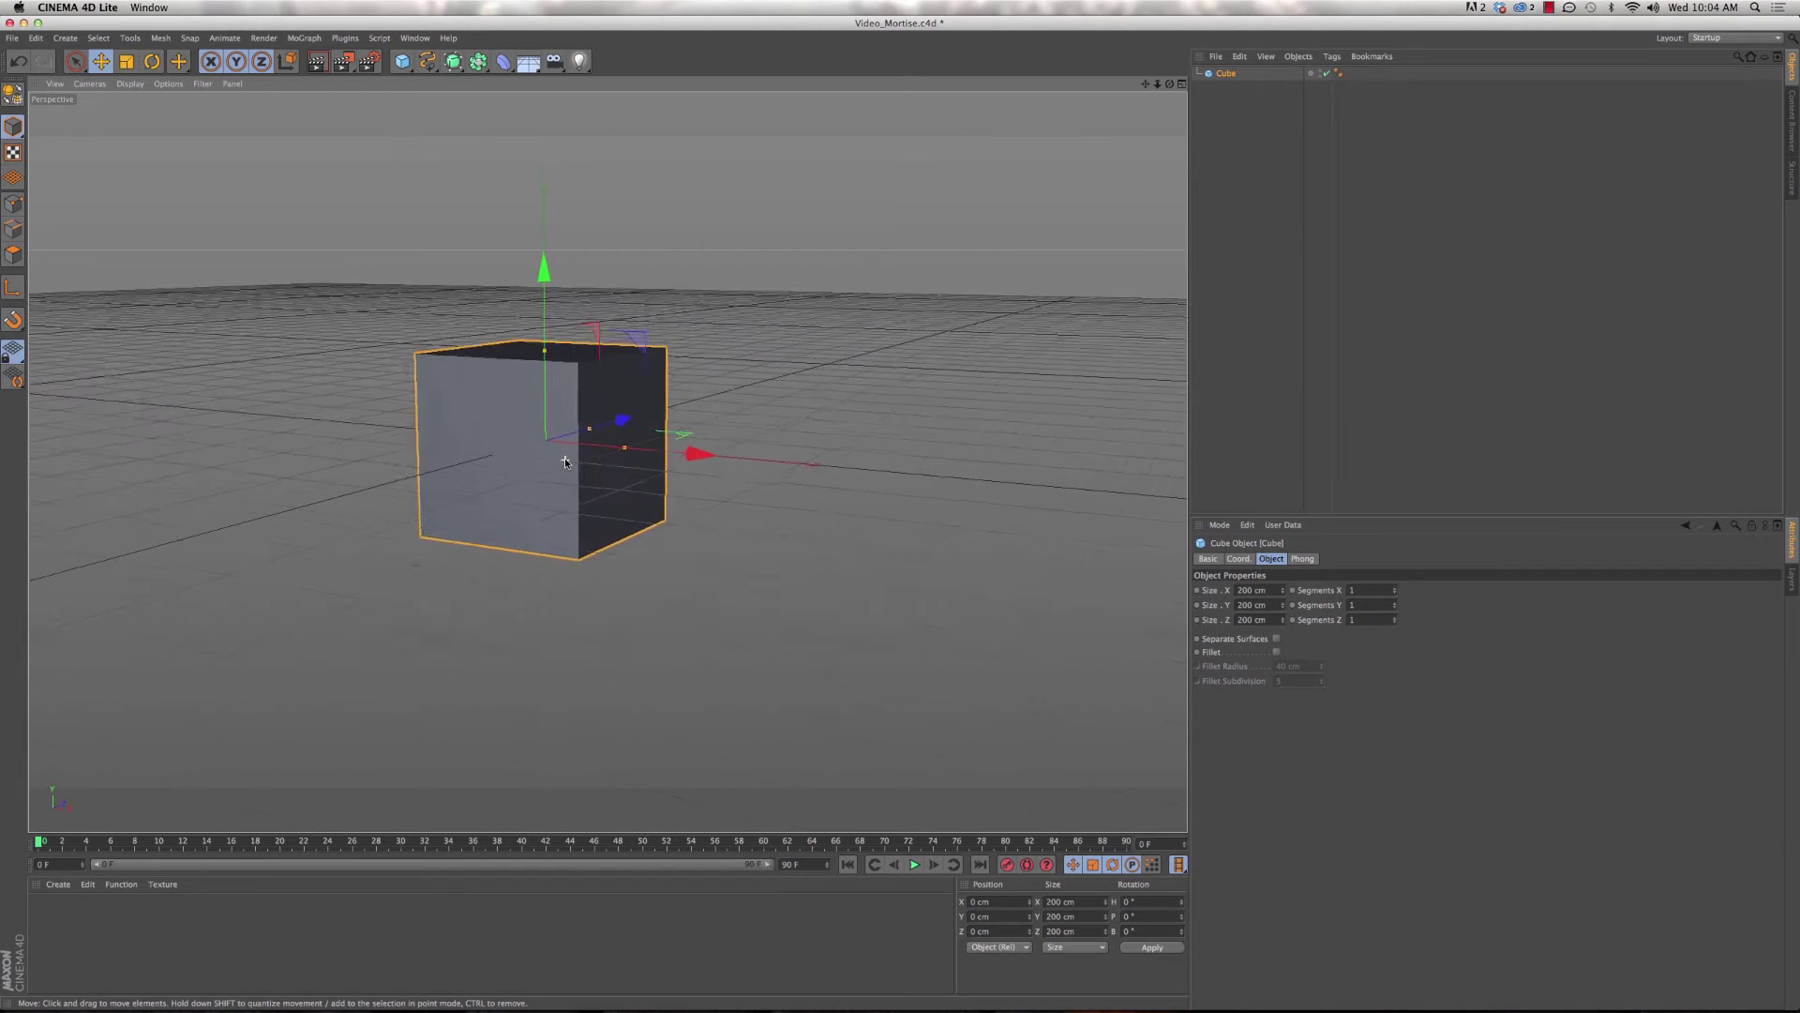
pyautogui.scroll(2, 564, 457)
pyautogui.keyDown('alt'); pyautogui.moveTo(526, 430); pyautogui.dragTo(535, 445); pyautogui.keyUp('alt')
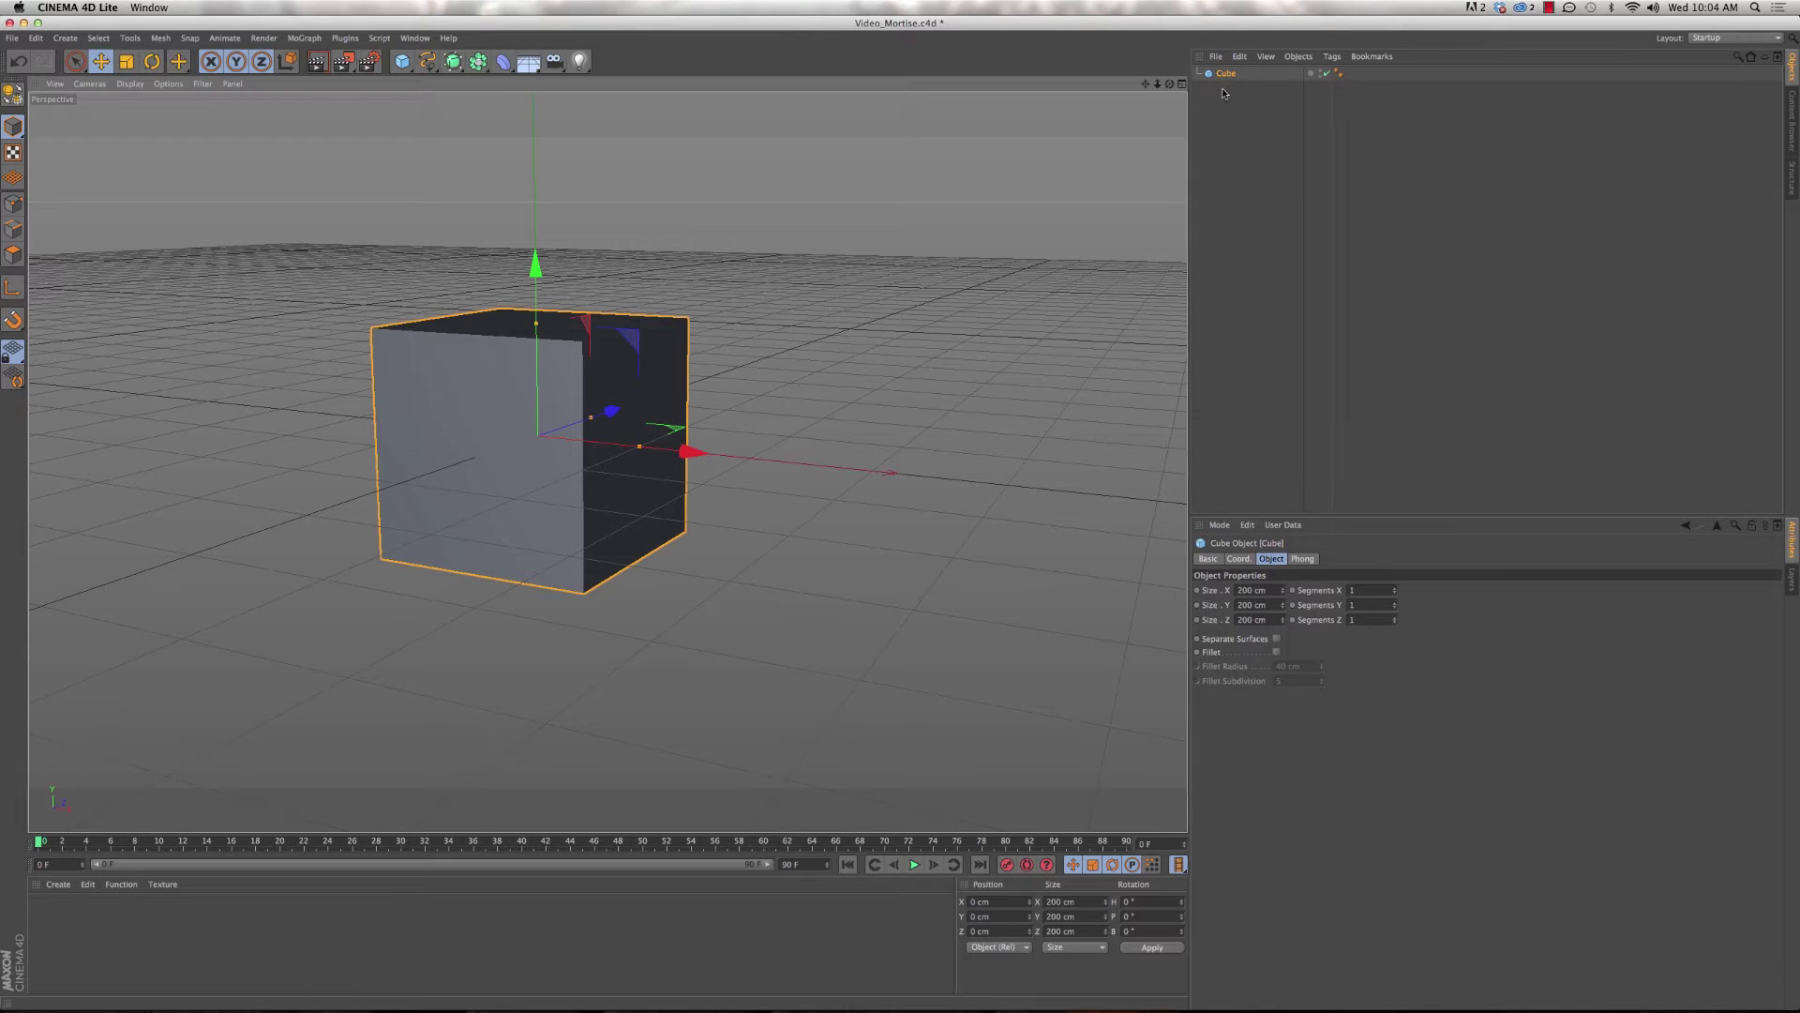
# - Toggle the cube off and back on, and clear and restore its selection
pyautogui.click(1326, 74)
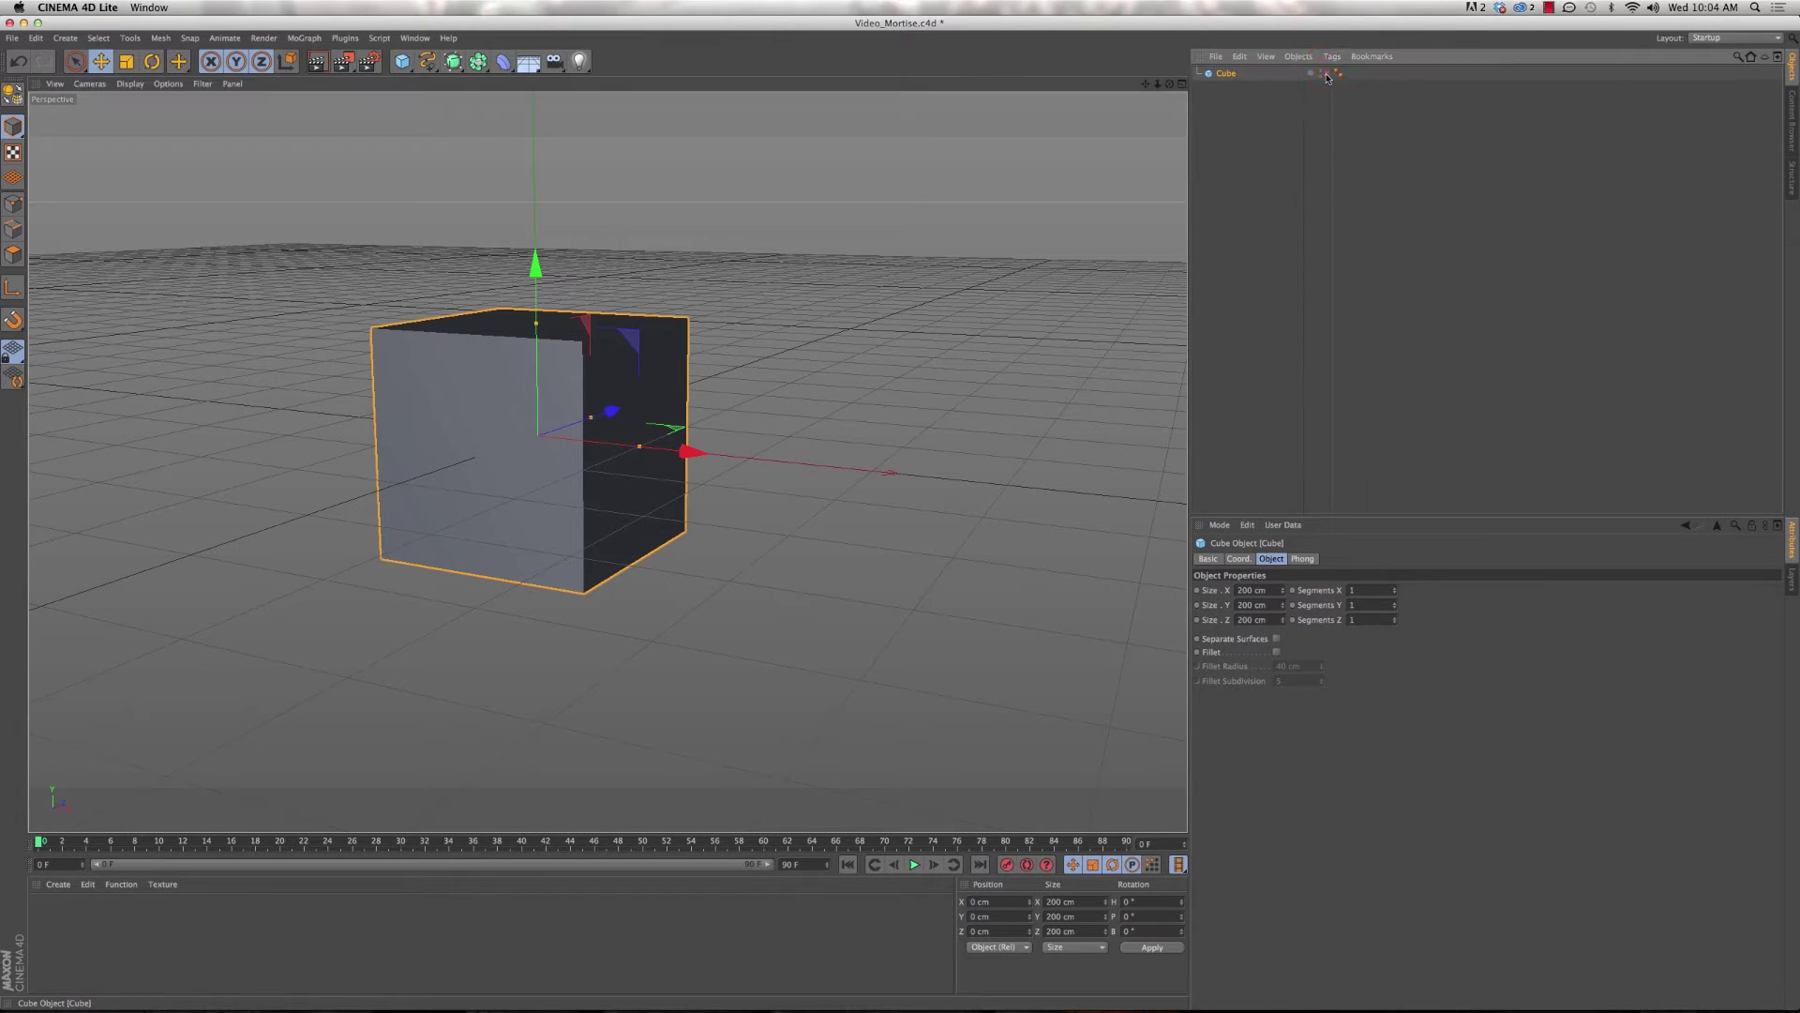
pyautogui.click(1326, 74)
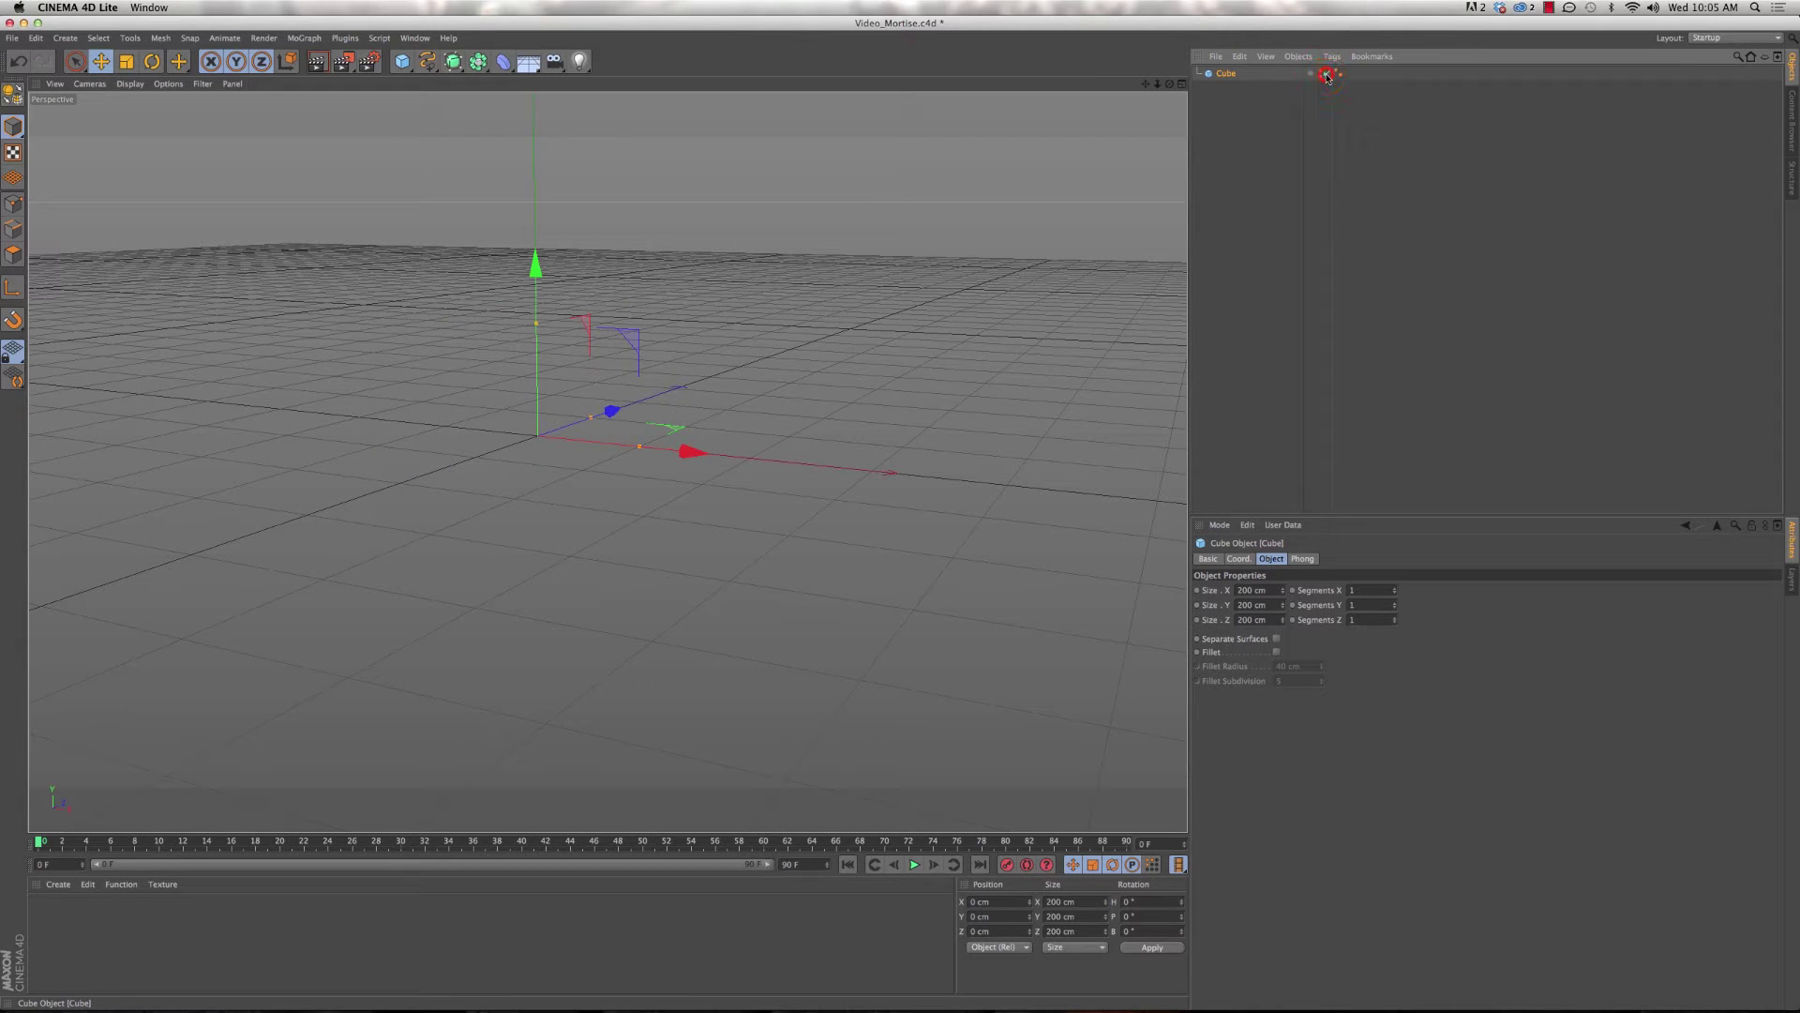
pyautogui.click(1326, 74)
pyautogui.click(1326, 74)
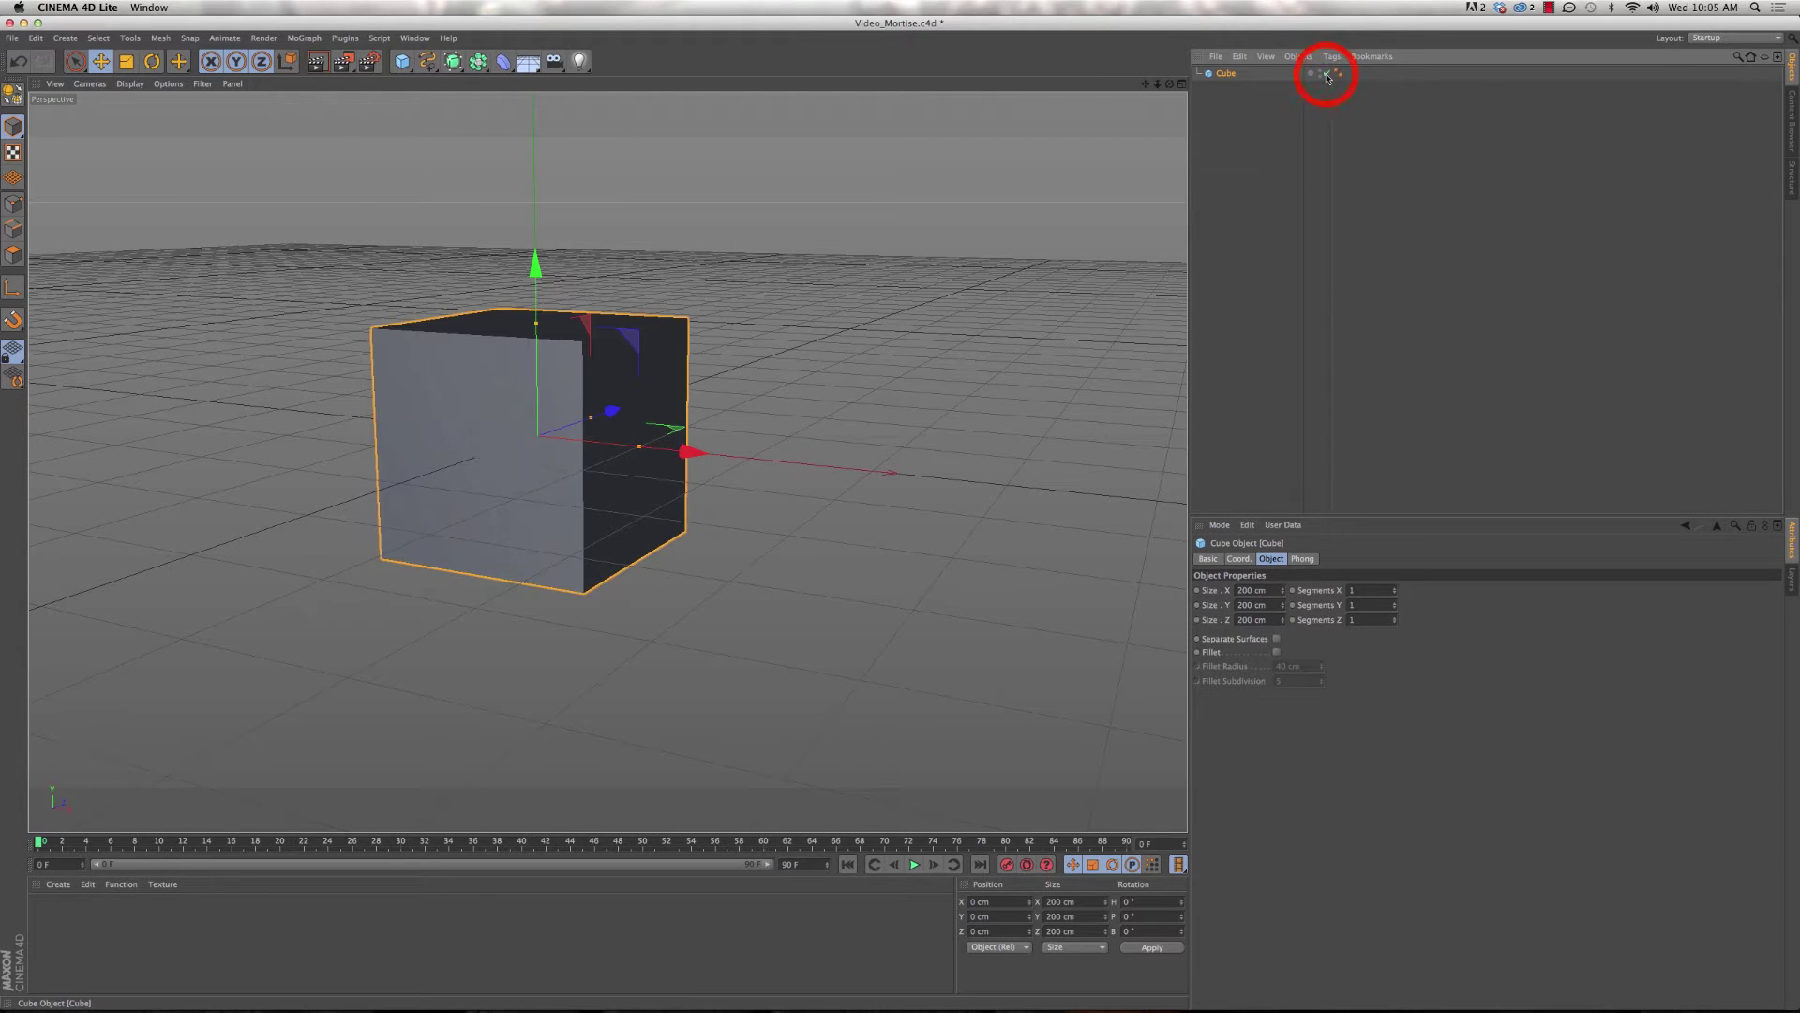
pyautogui.click(1326, 74)
pyautogui.click(1326, 74)
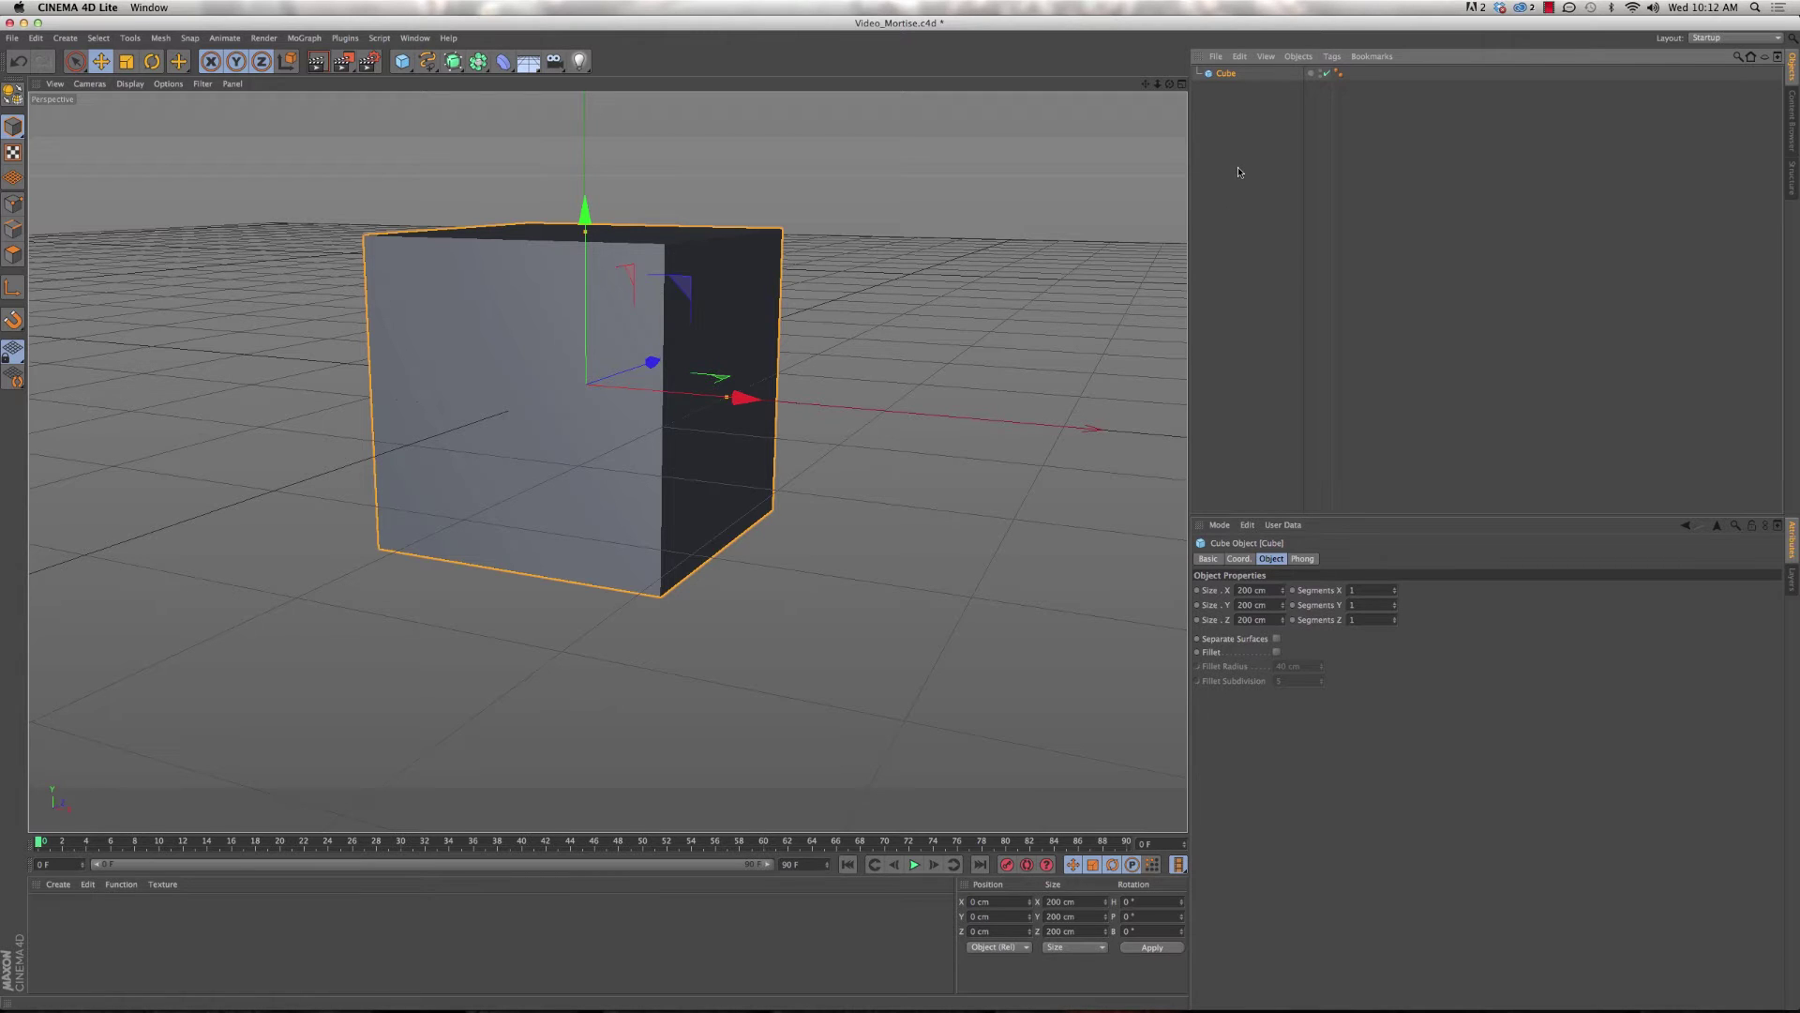
pyautogui.click(1230, 107)
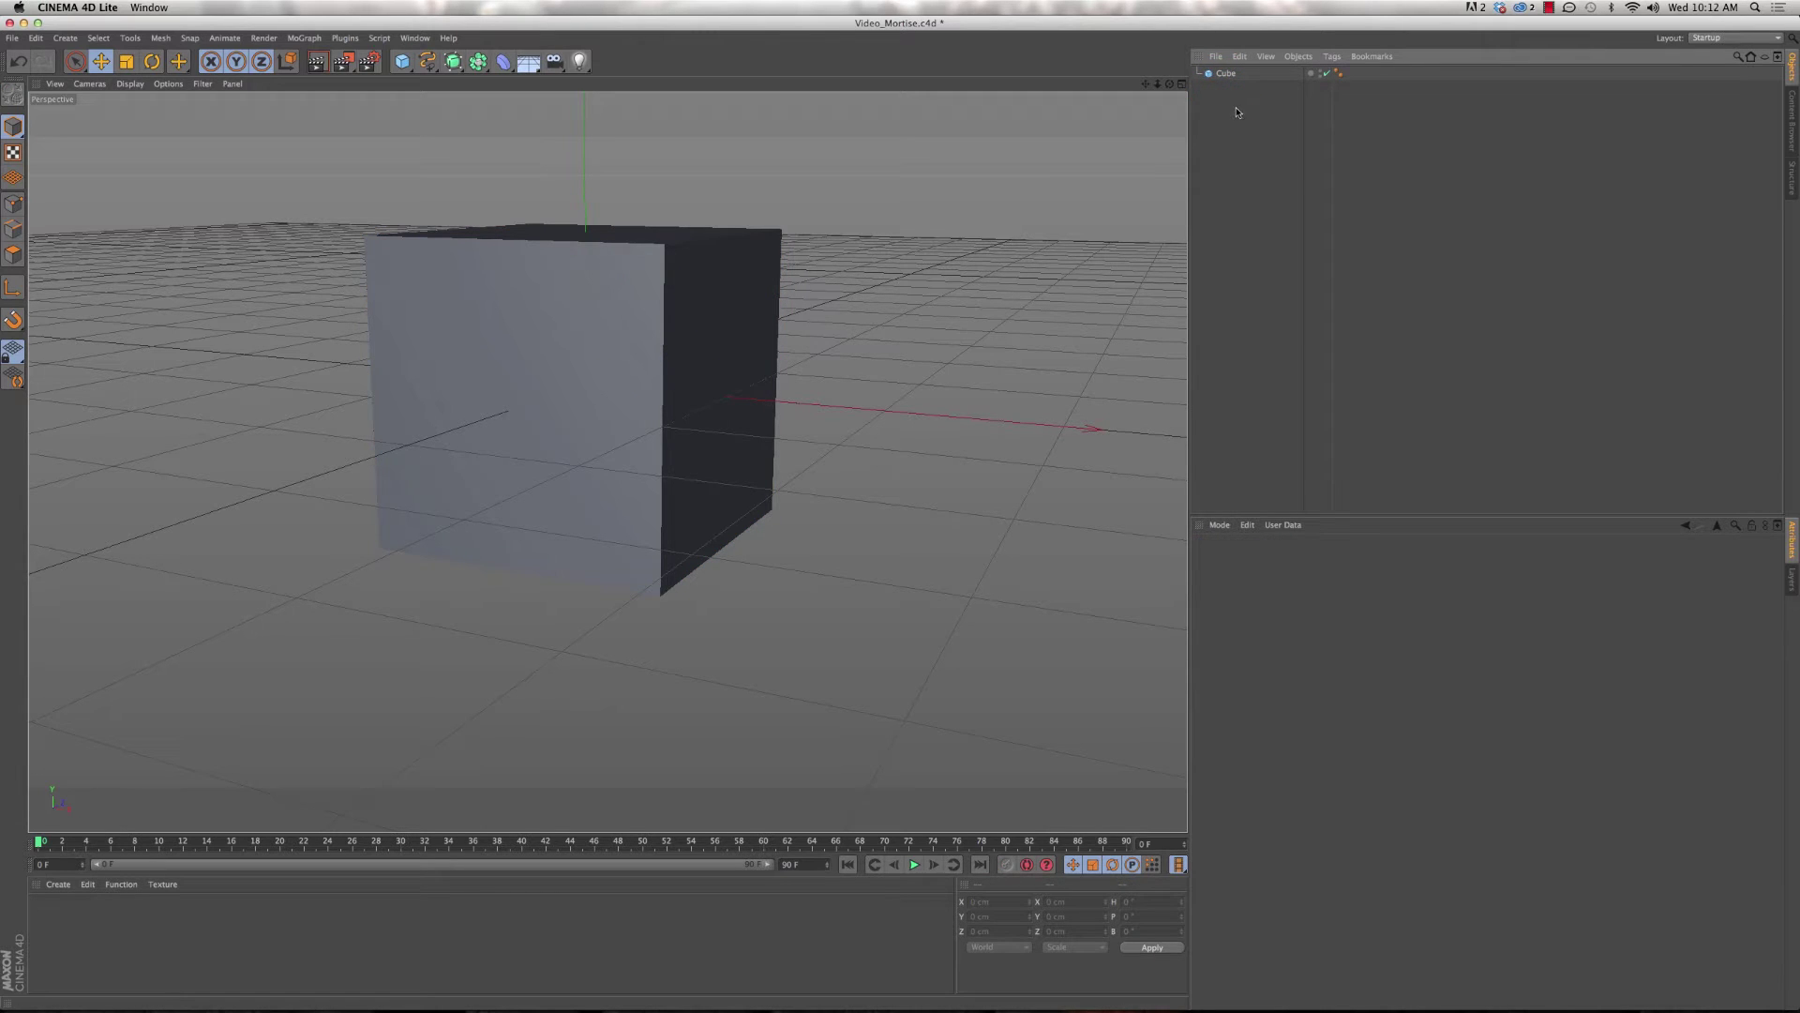
pyautogui.click(1225, 73)
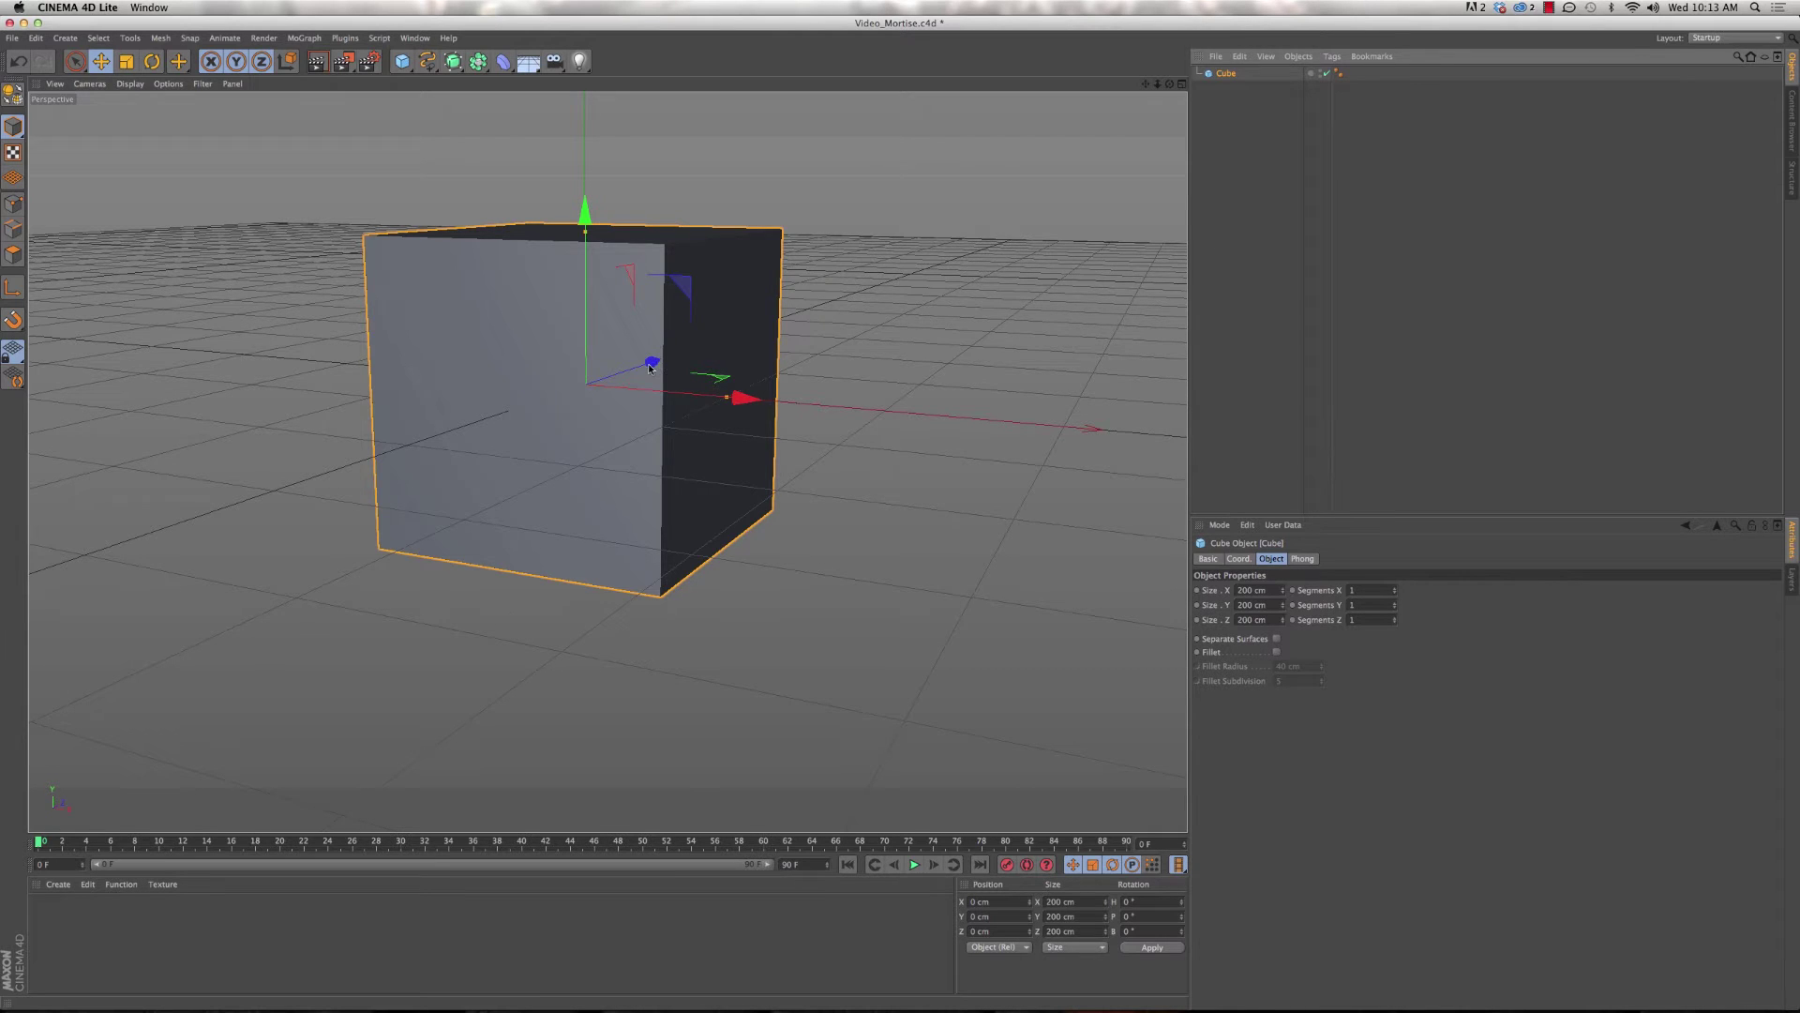
# - Resize the cube to 452 cm in X, 354 cm in Y and 547 cm in Z
pyautogui.scroll(-3, 648, 366)
pyautogui.moveTo(648, 366)
pyautogui.keyDown('alt'); pyautogui.mouseDown()
pyautogui.moveTo(675, 362)
pyautogui.moveTo(642, 362)
pyautogui.mouseUp(); pyautogui.keyUp('alt')
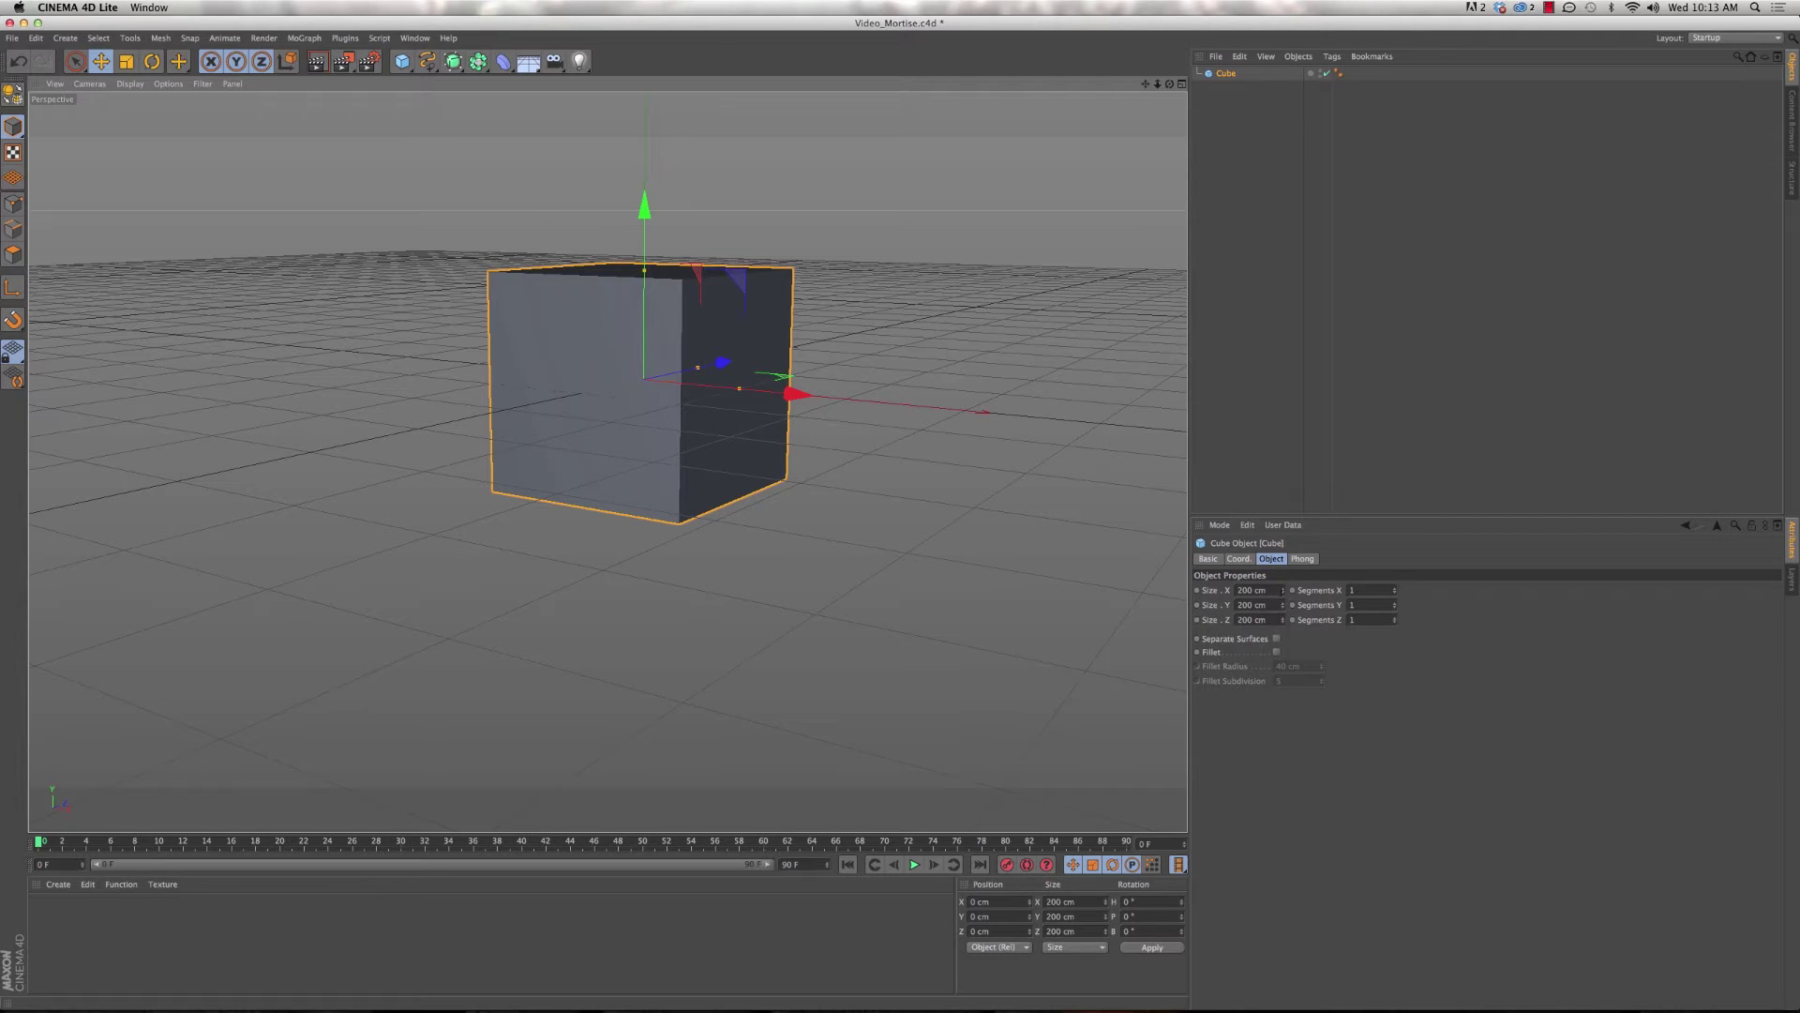
pyautogui.doubleClick(1252, 589)
pyautogui.write('324')
pyautogui.press('Return')
pyautogui.moveTo(1282, 590)
pyautogui.mouseDown()
pyautogui.moveTo(1305, 585)
pyautogui.moveTo(1282, 601)
pyautogui.mouseUp()
pyautogui.click(1282, 608)
pyautogui.click(1281, 622)
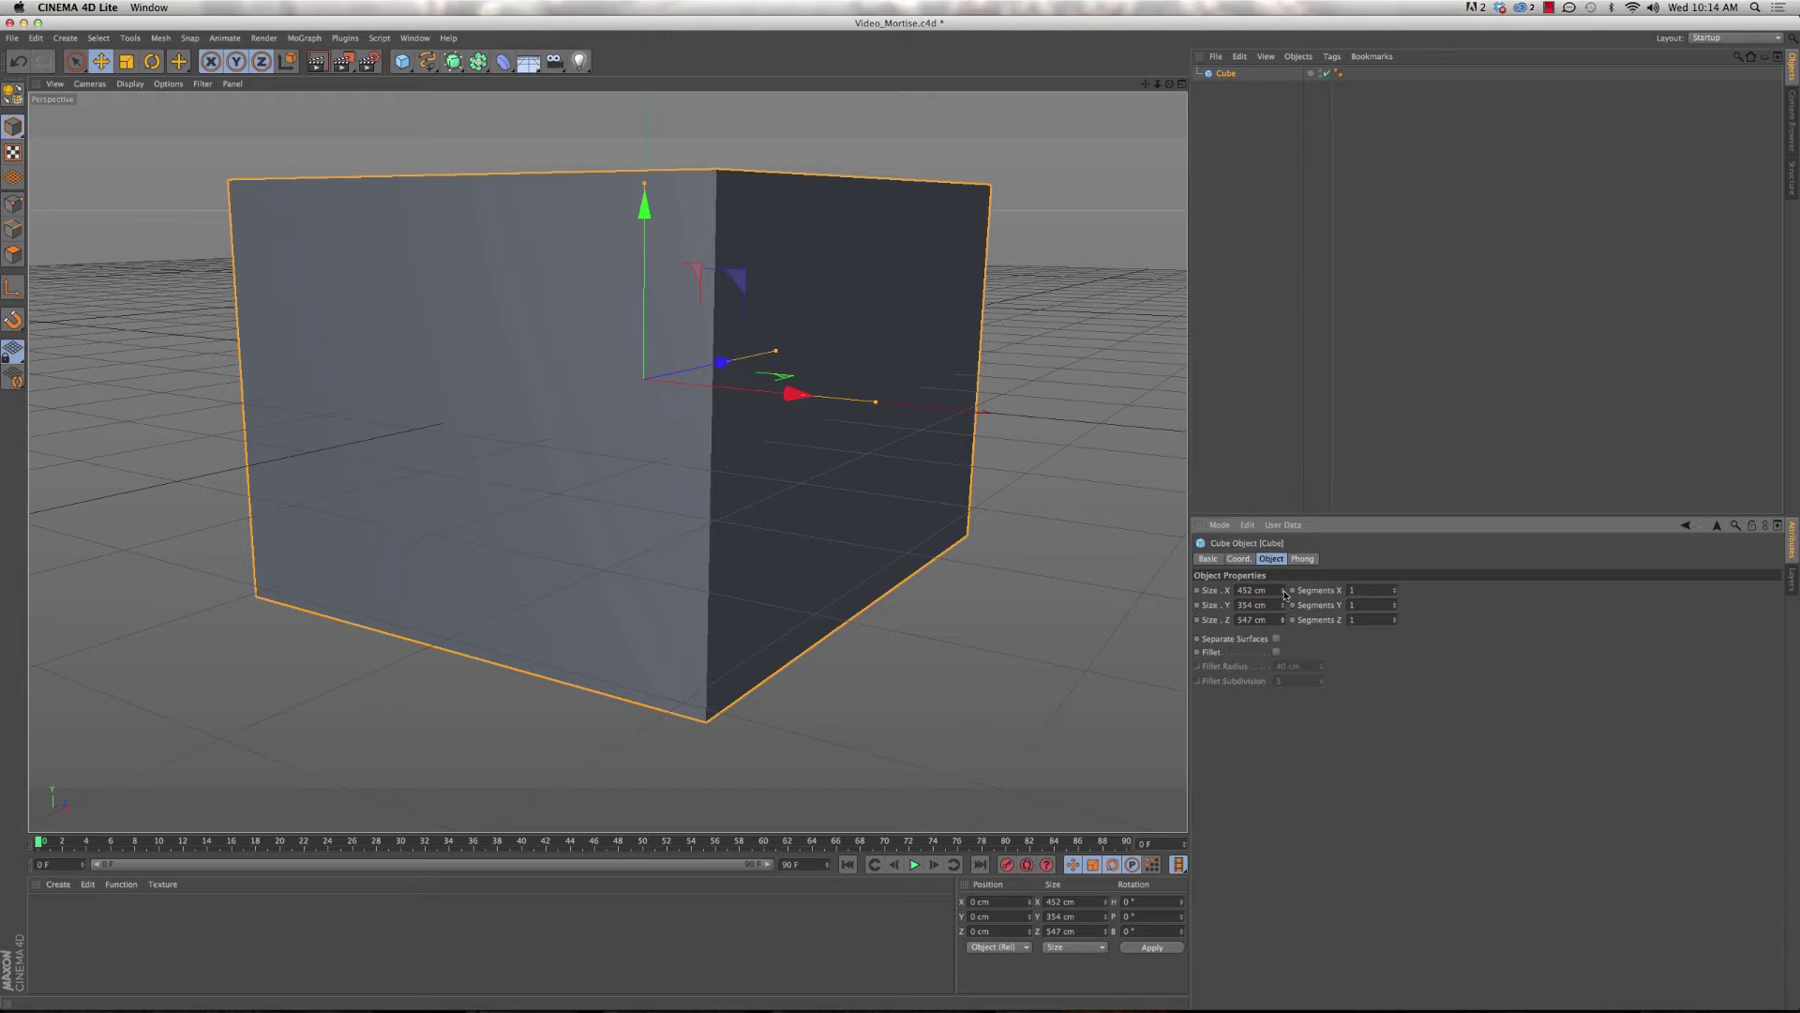
# - Reset the cube's X, Y and Z sizes to the default 200 cm
pyautogui.rightClick(1283, 592)
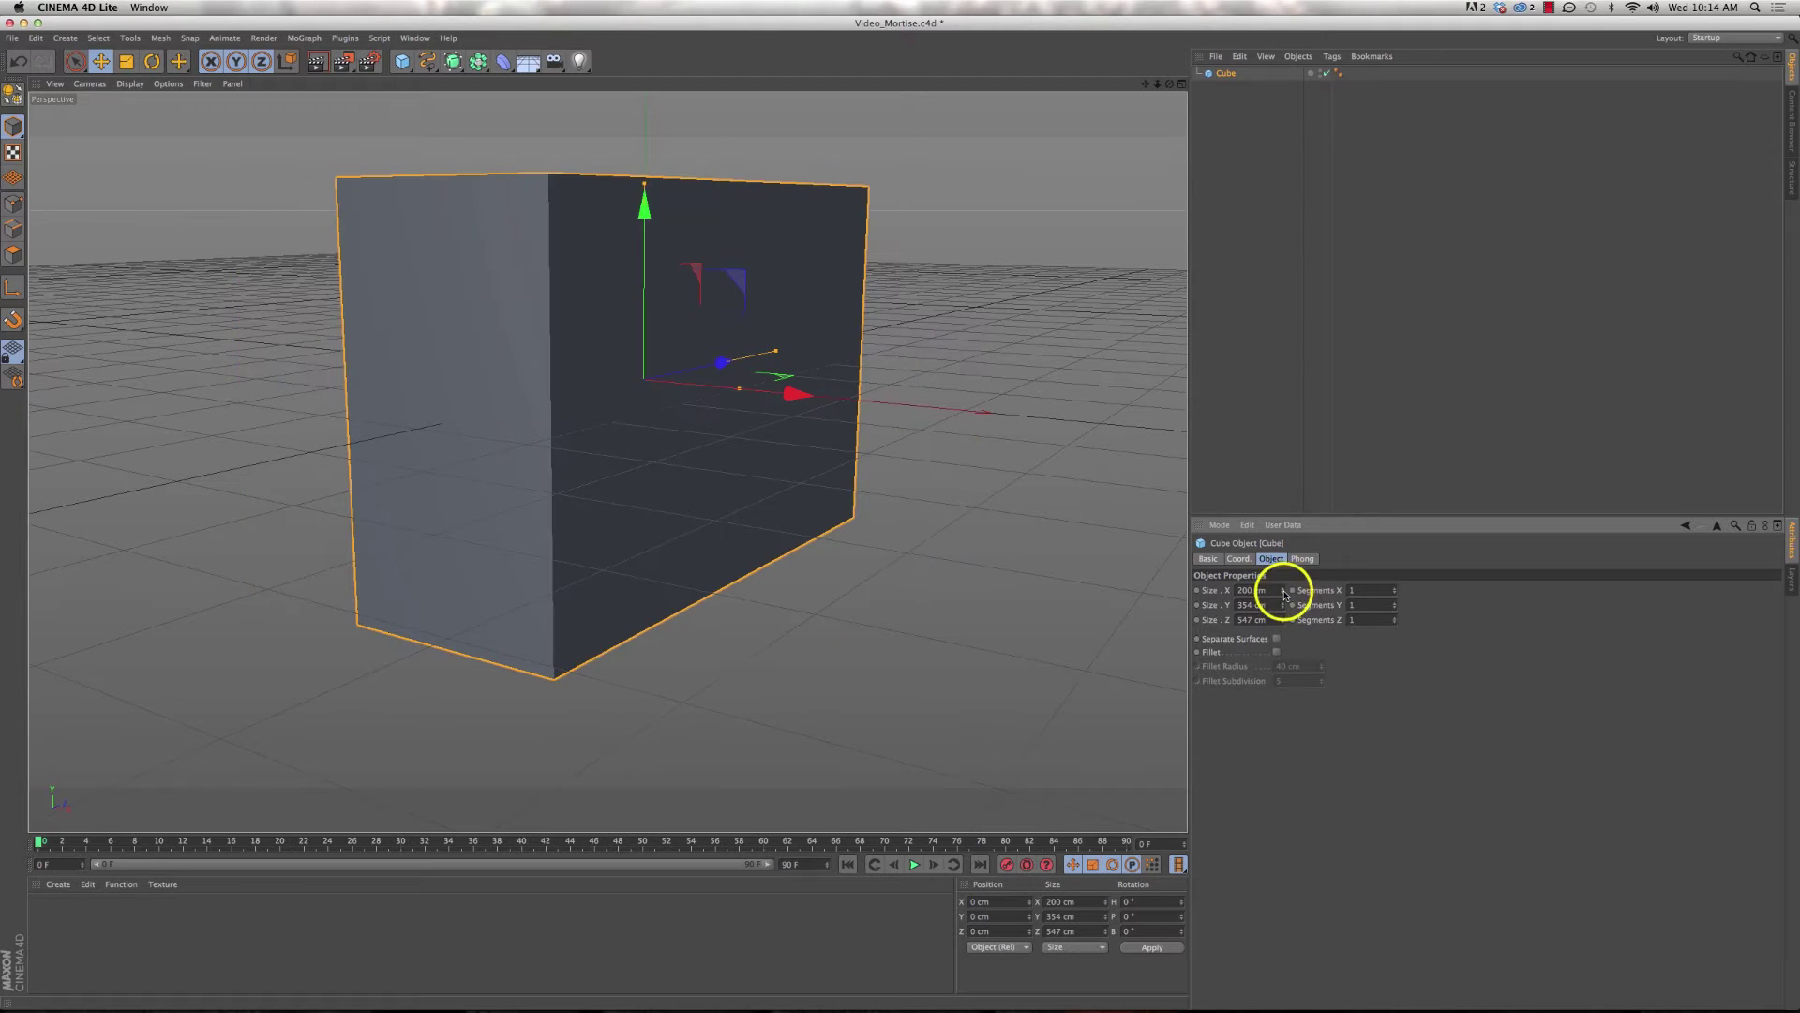
pyautogui.rightClick(1284, 605)
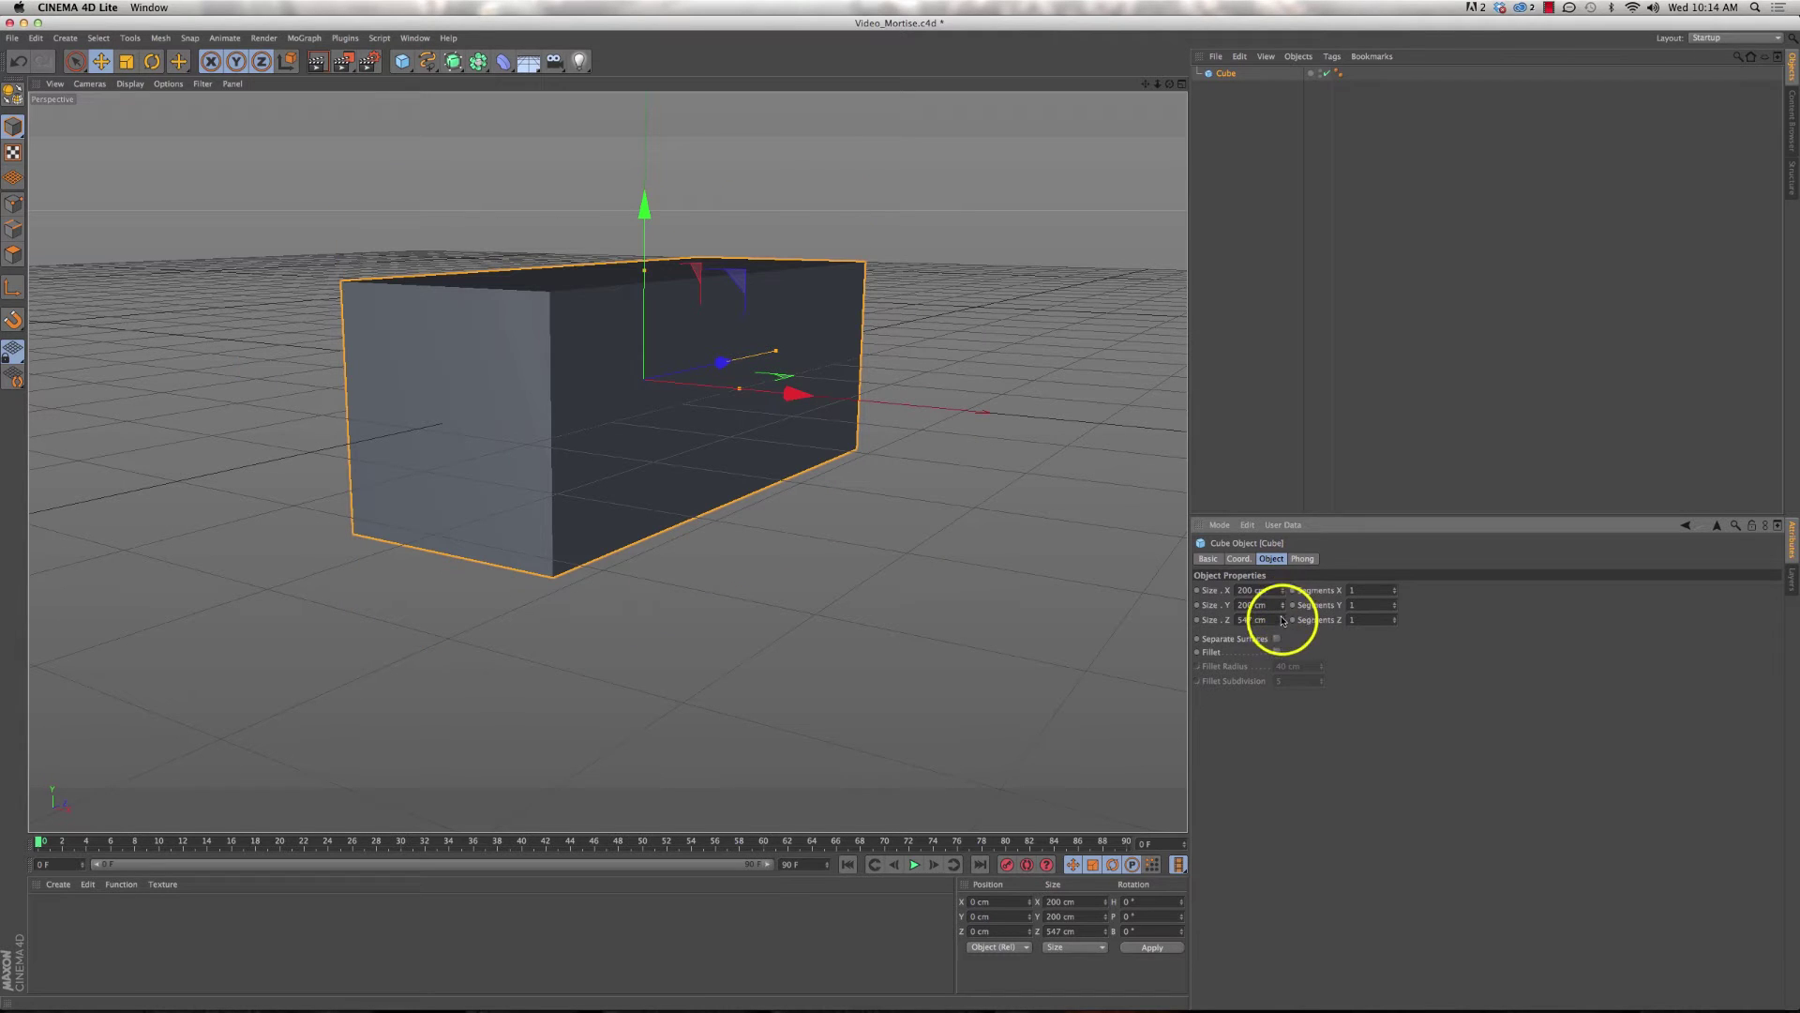
pyautogui.rightClick(1283, 620)
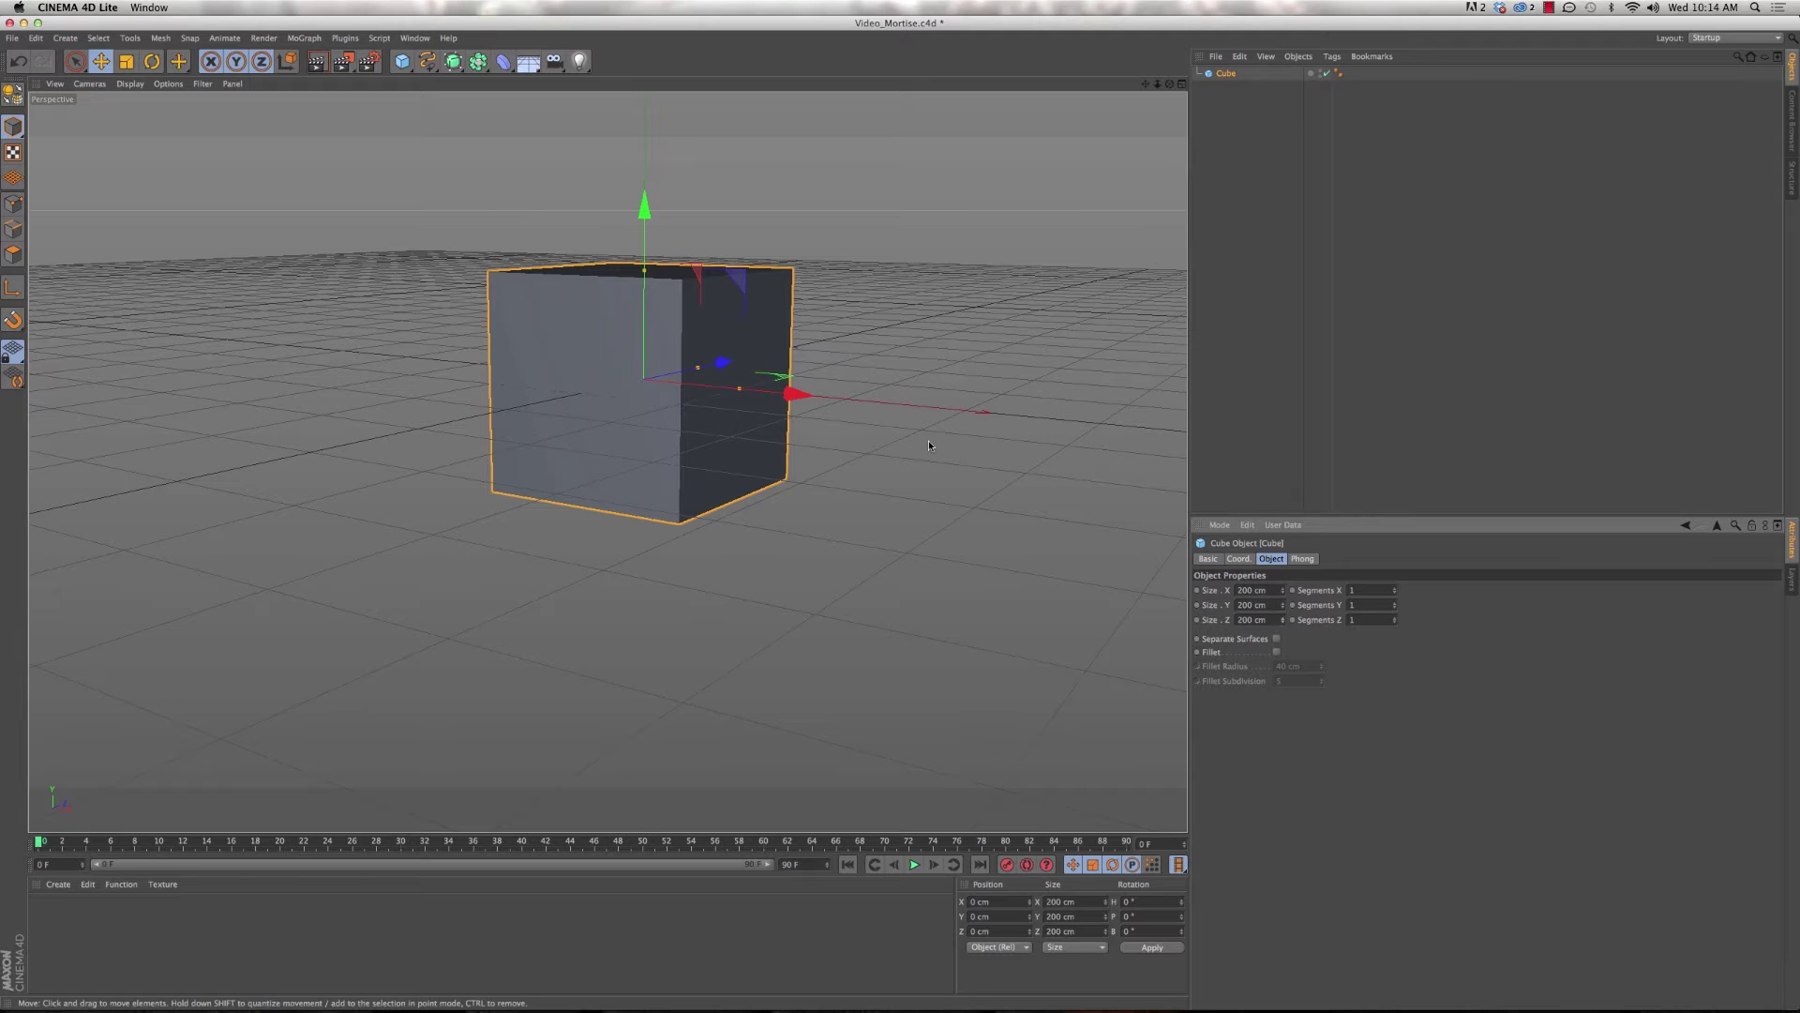
# - Set the cube's size to 1920 cm in X and 1080 cm in Y
pyautogui.scroll(3, 660, 370)
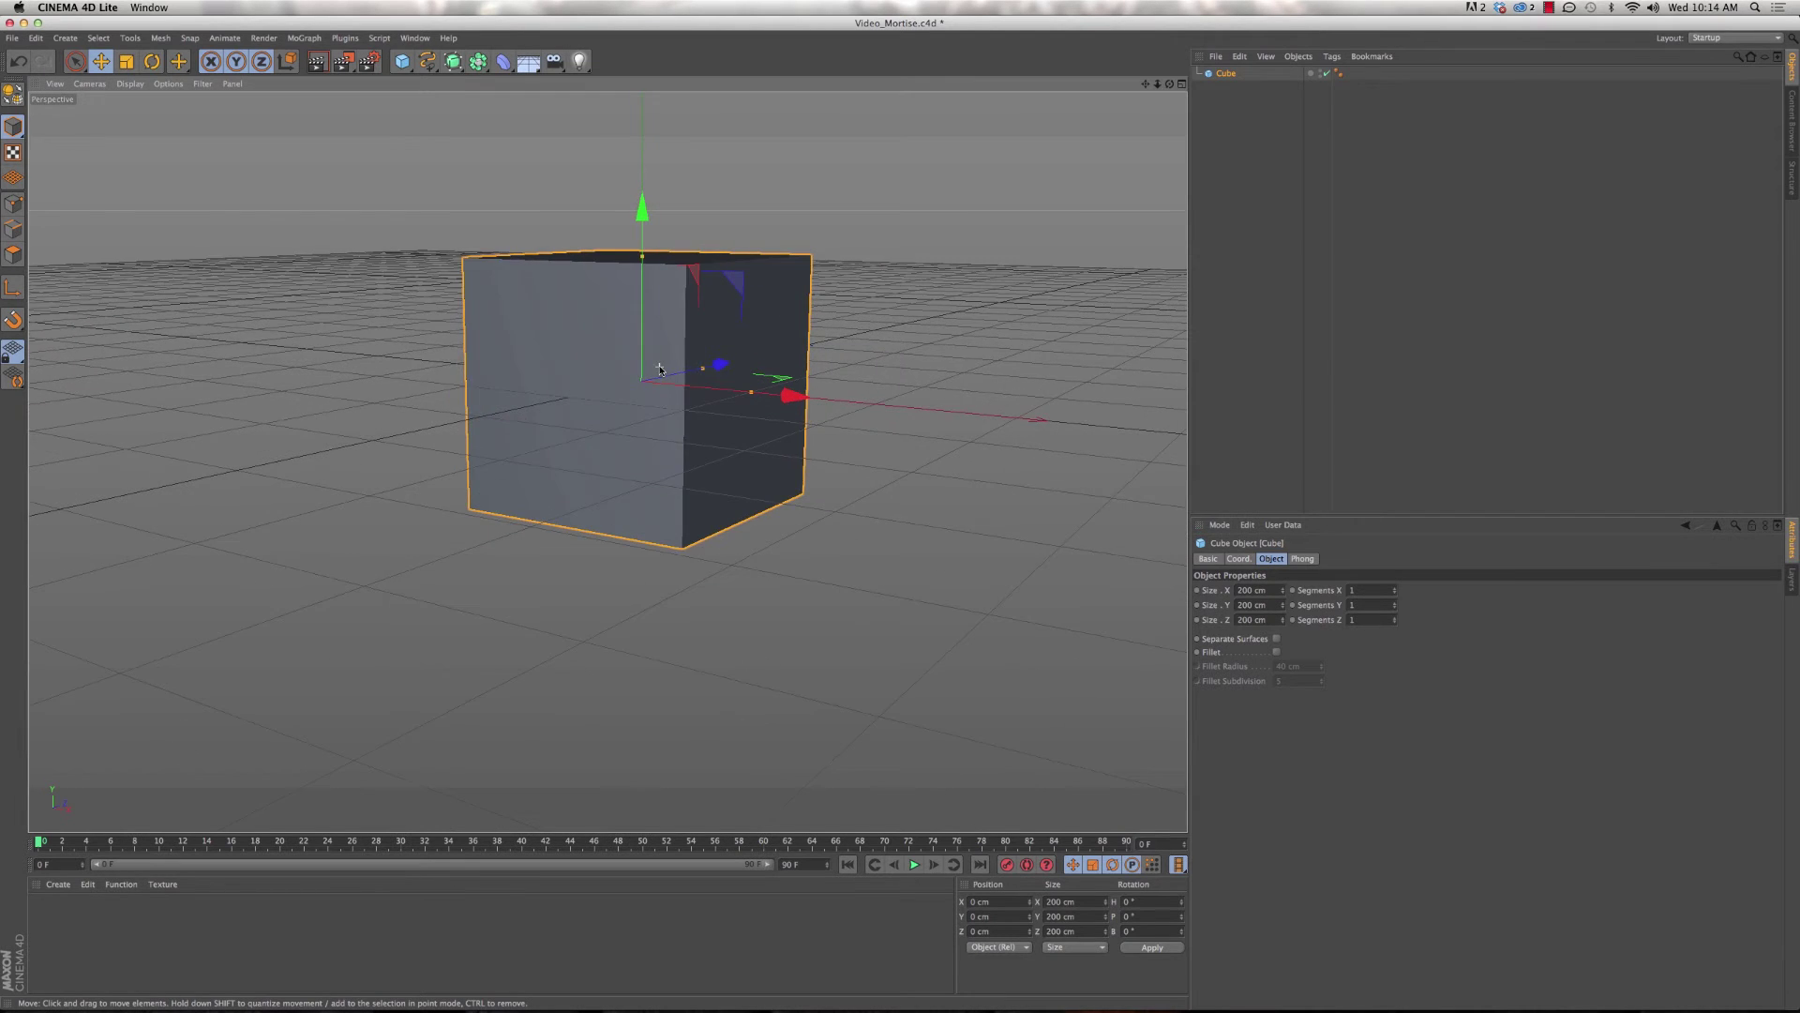
pyautogui.keyDown('alt'); pyautogui.moveTo(562, 414); pyautogui.dragTo(655, 403); pyautogui.keyUp('alt')
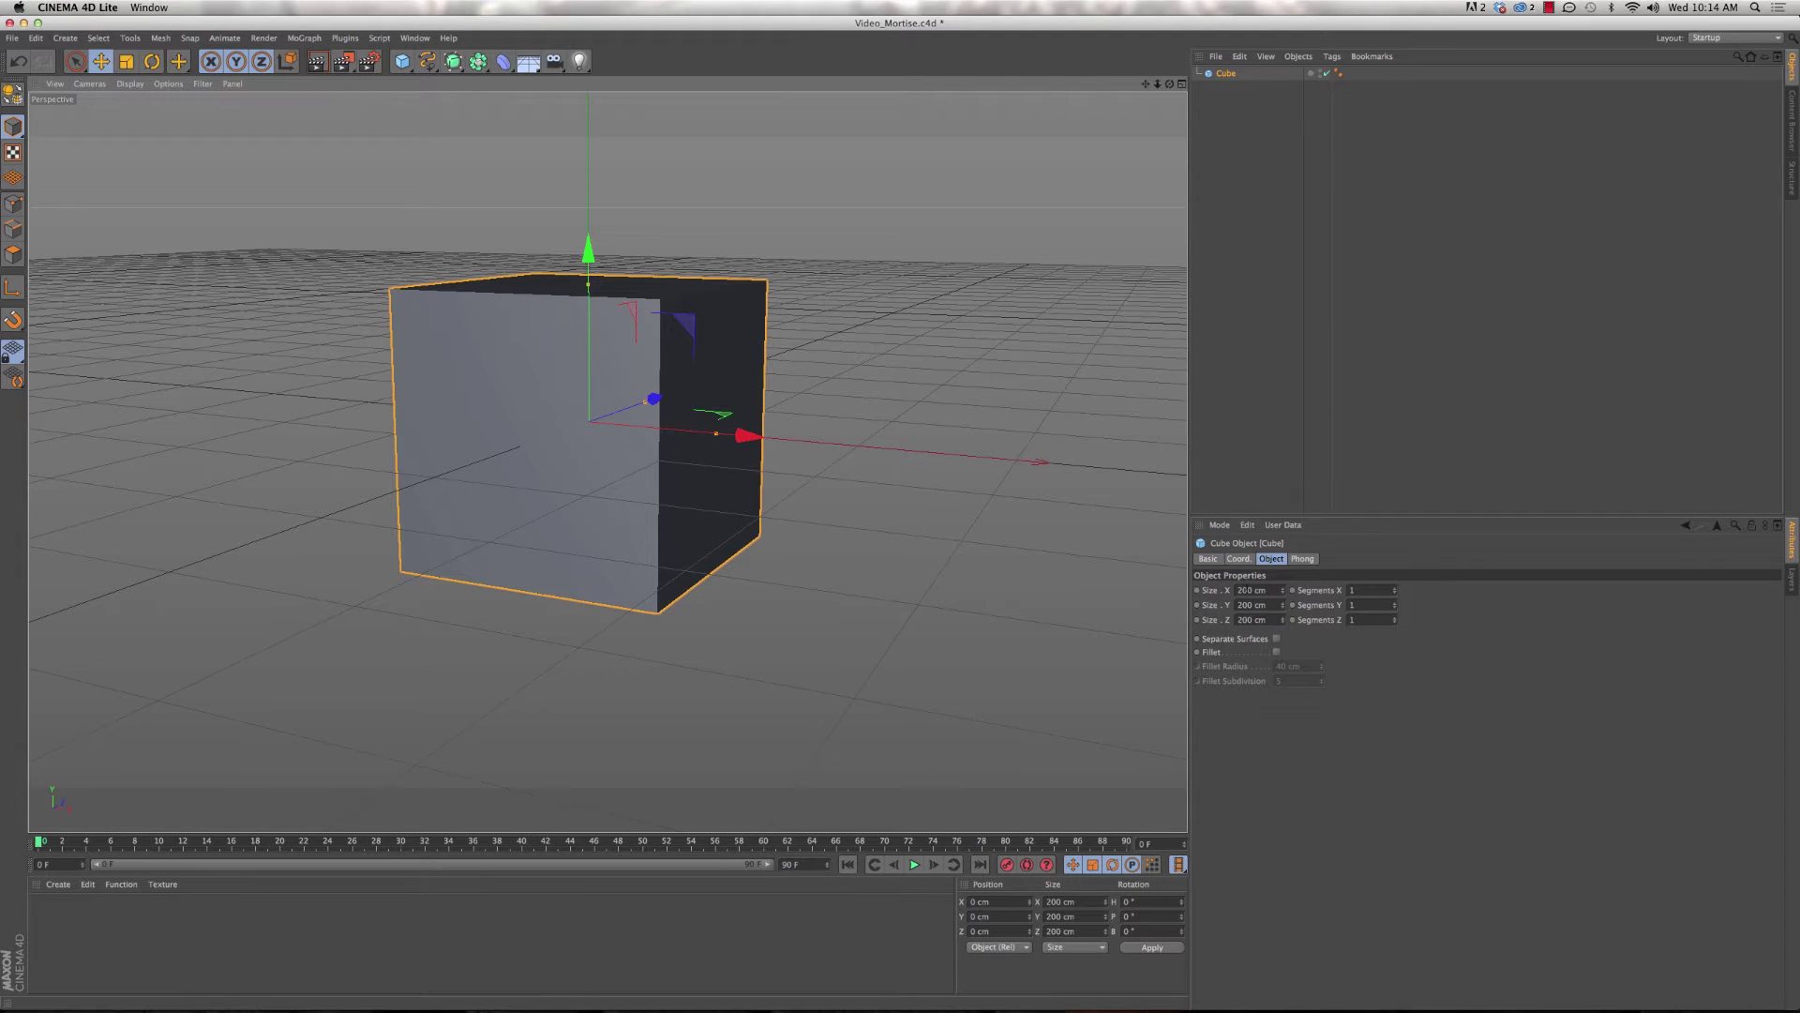
pyautogui.click(1252, 590)
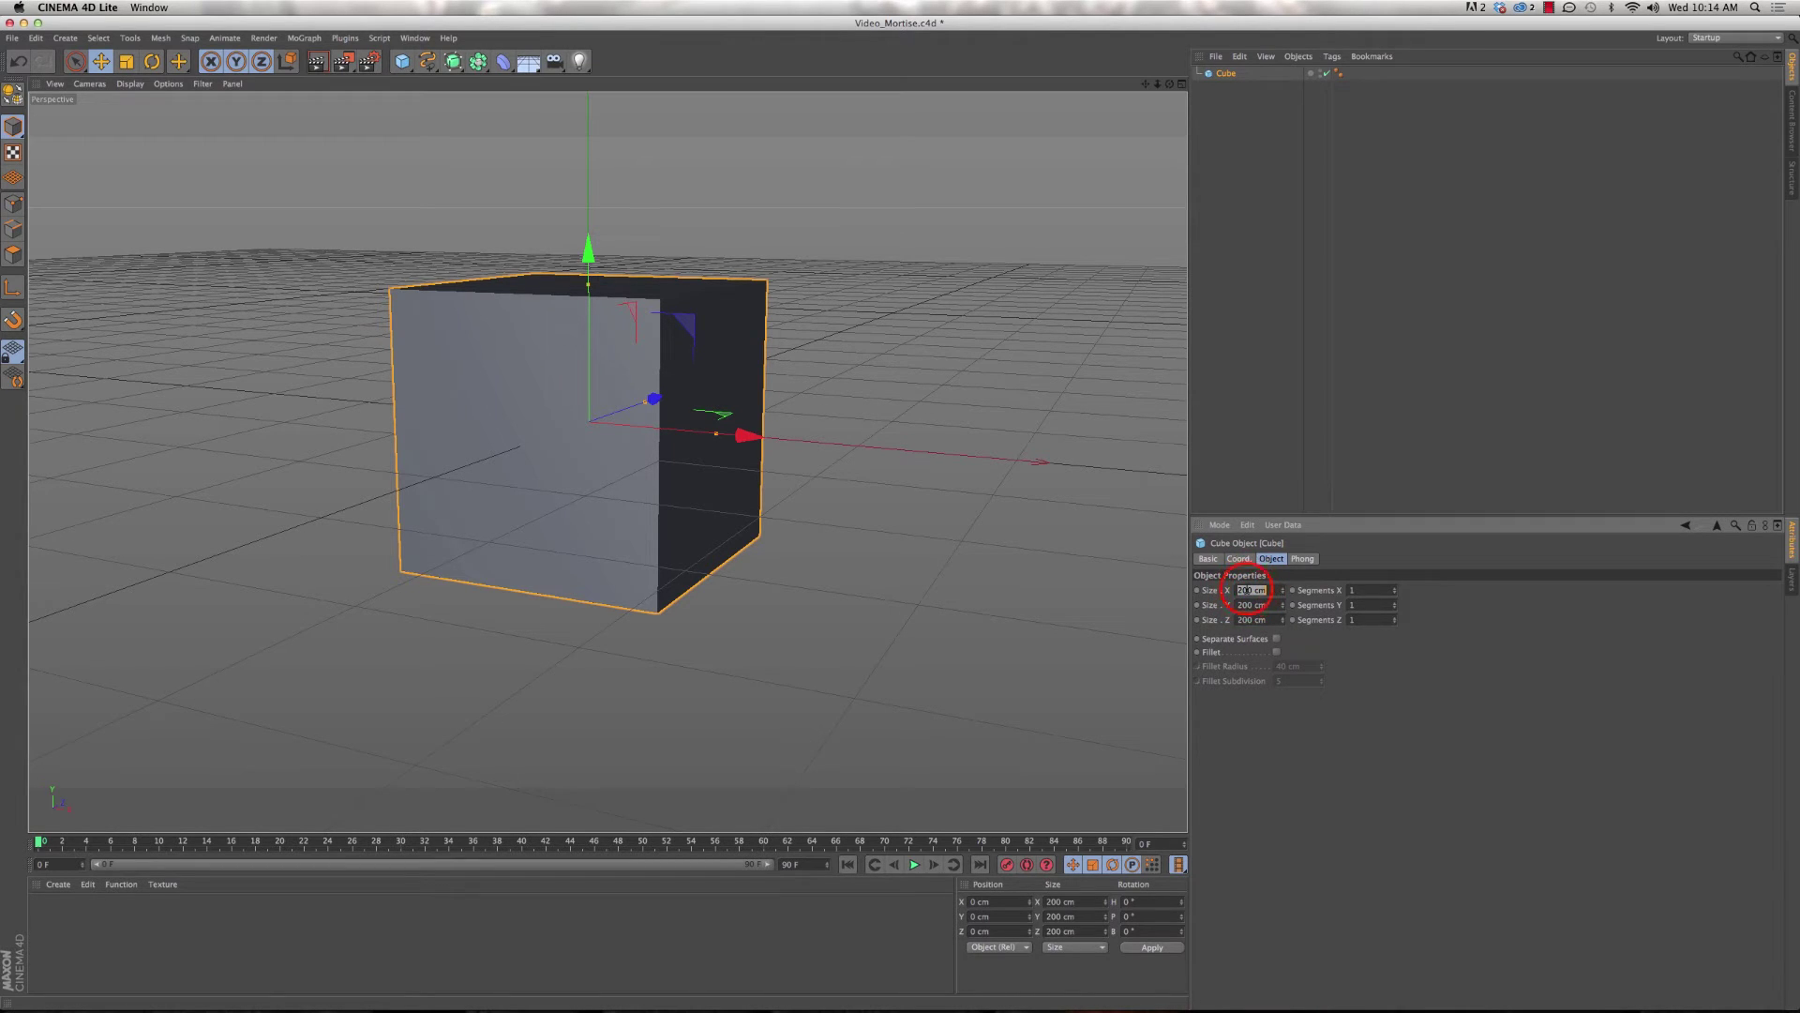
pyautogui.write('19')
pyautogui.press('Tab')
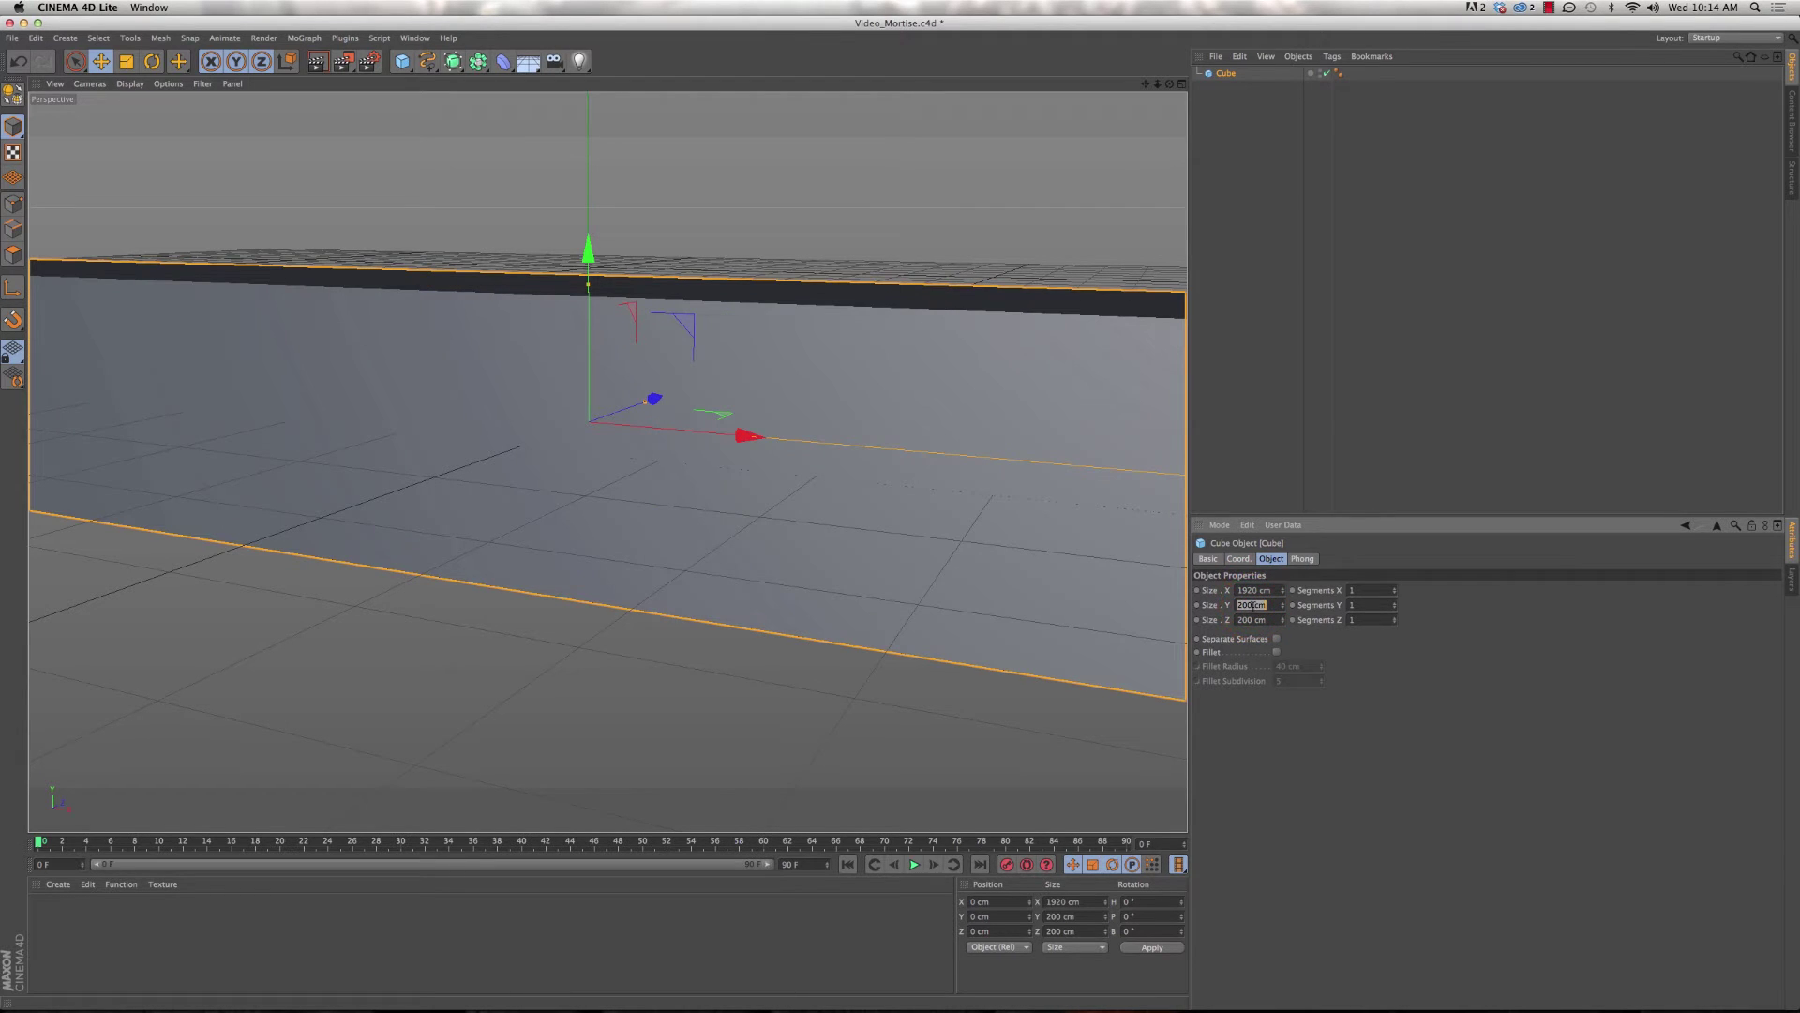
pyautogui.write('1080')
pyautogui.press('Return')
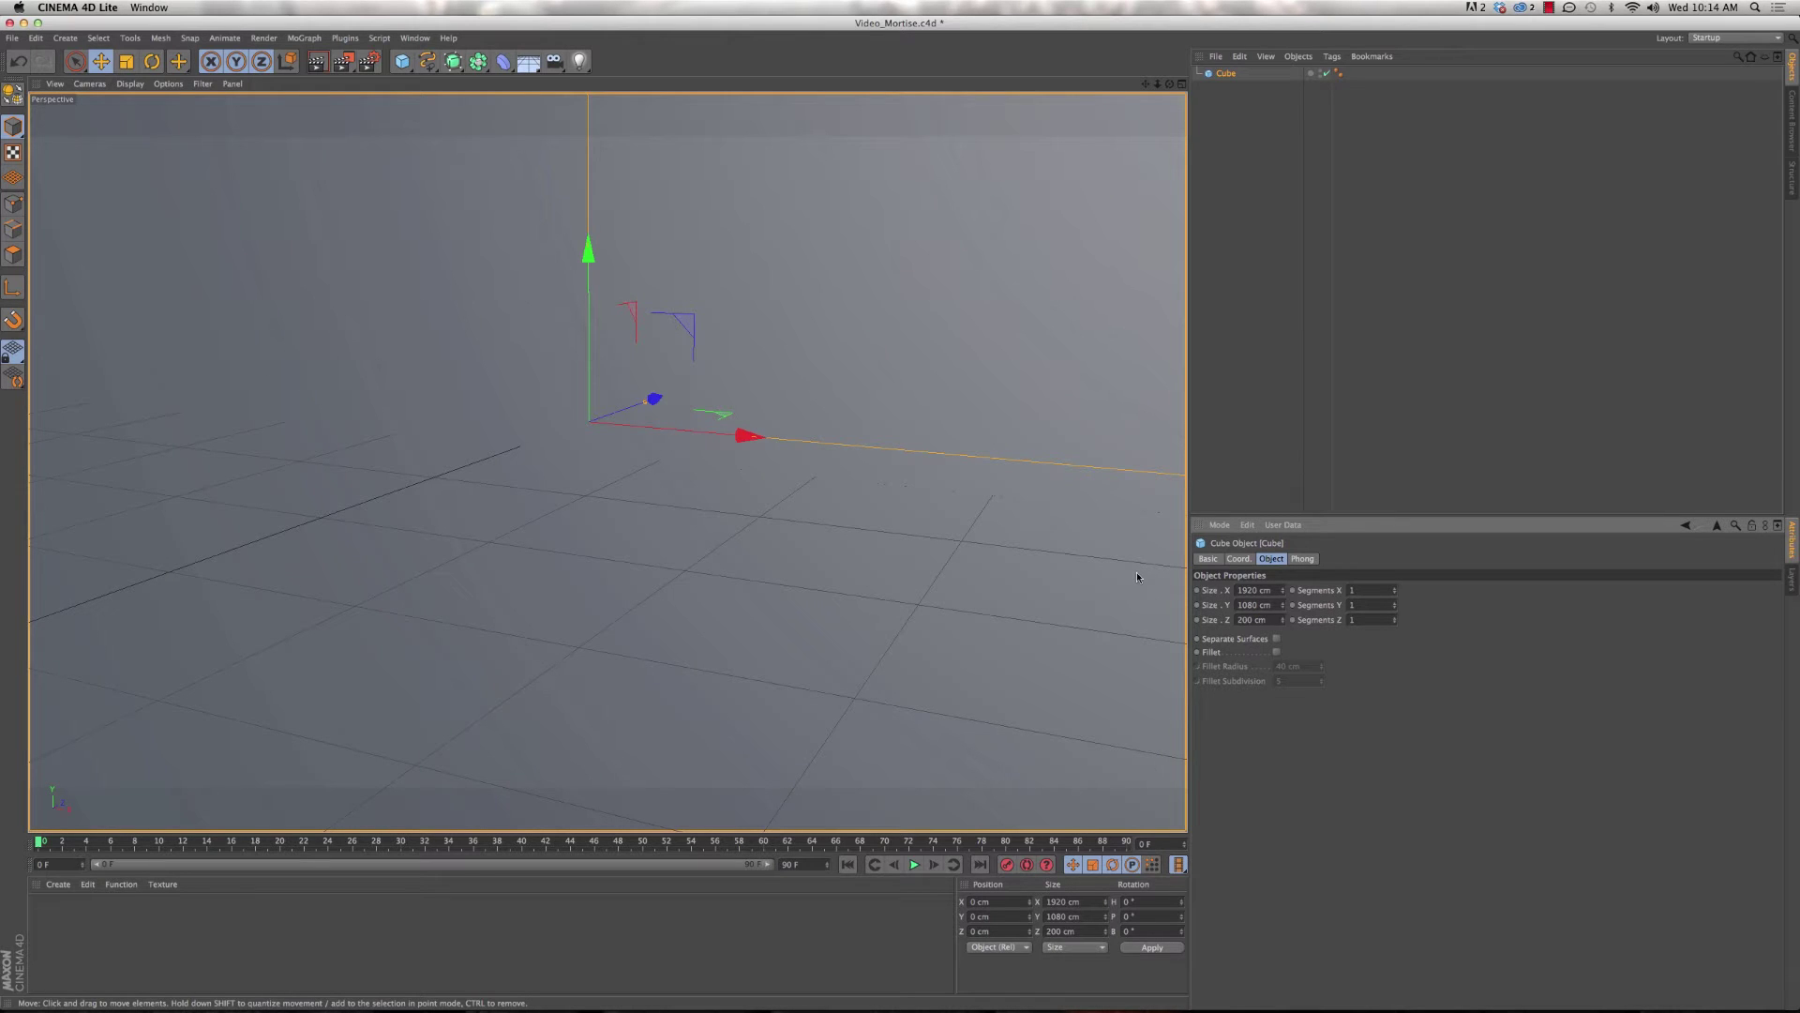
# - Hide the grid in the perspective view so that only the slab and its axes are displayed
pyautogui.scroll(-5, 736, 436)
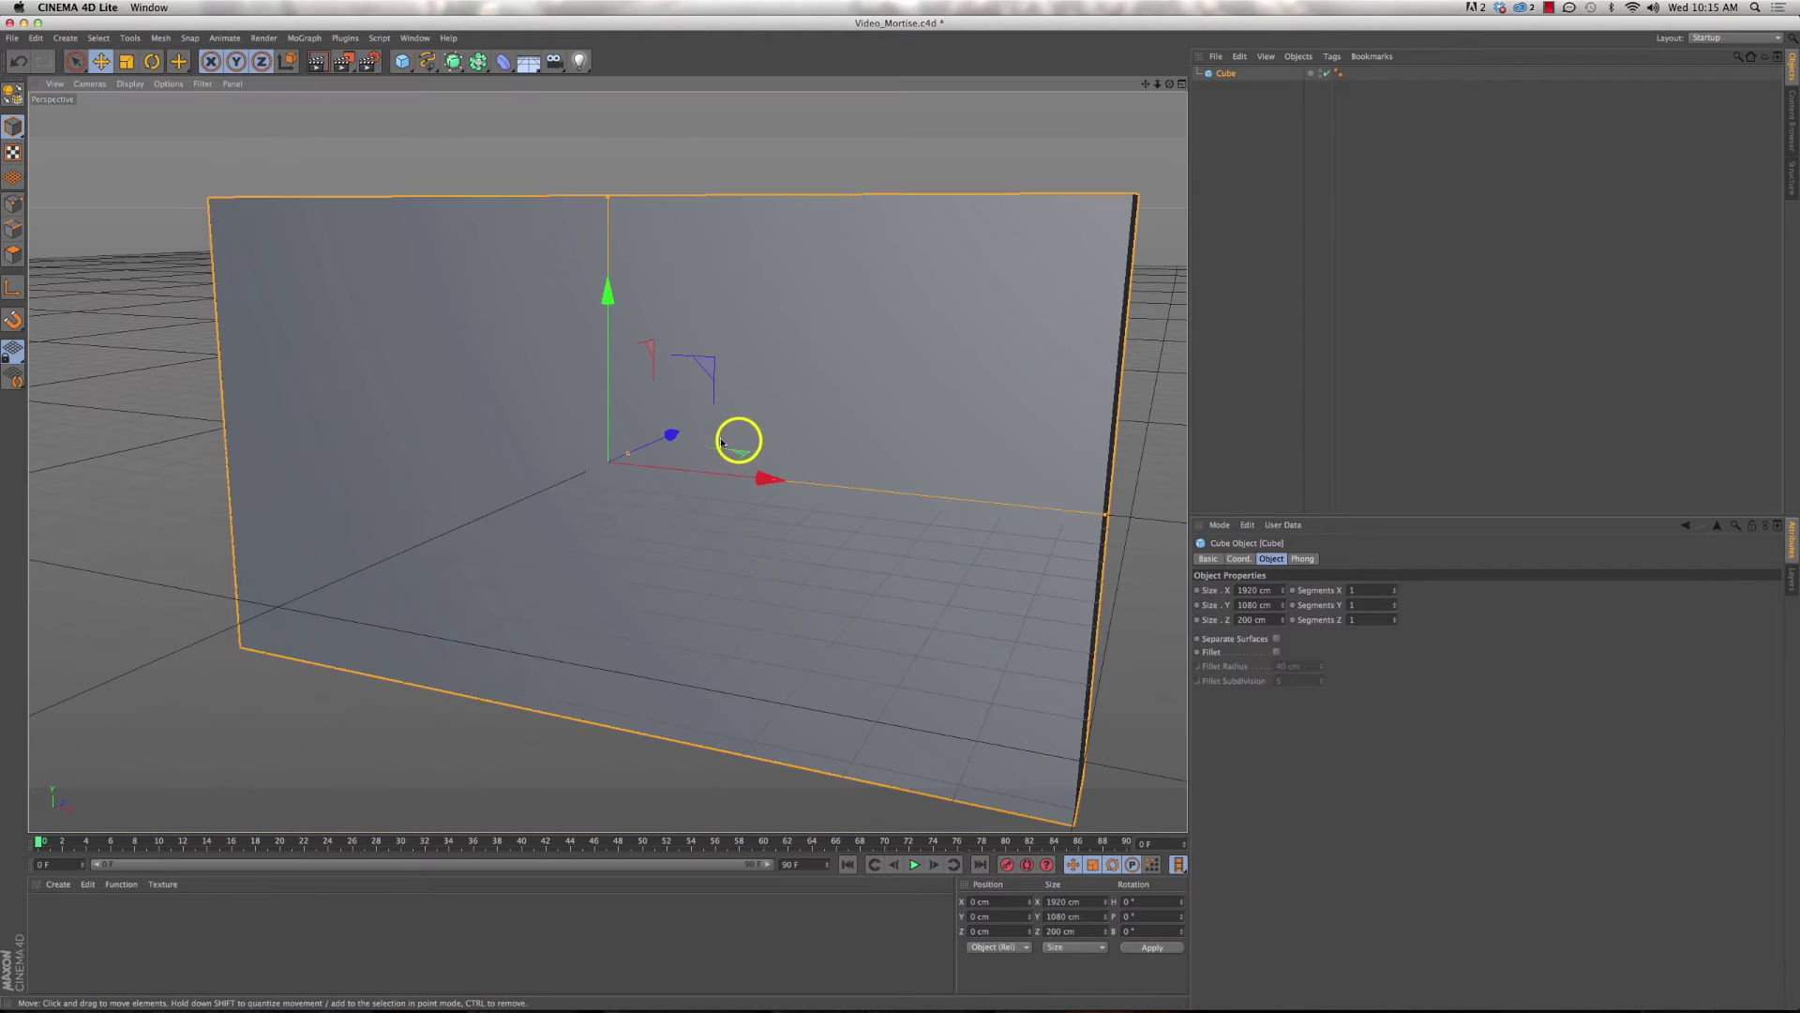
pyautogui.scroll(1, 736, 442)
pyautogui.keyDown('alt'); pyautogui.moveTo(737, 442); pyautogui.dragTo(650, 437, button='right'); pyautogui.keyUp('alt')
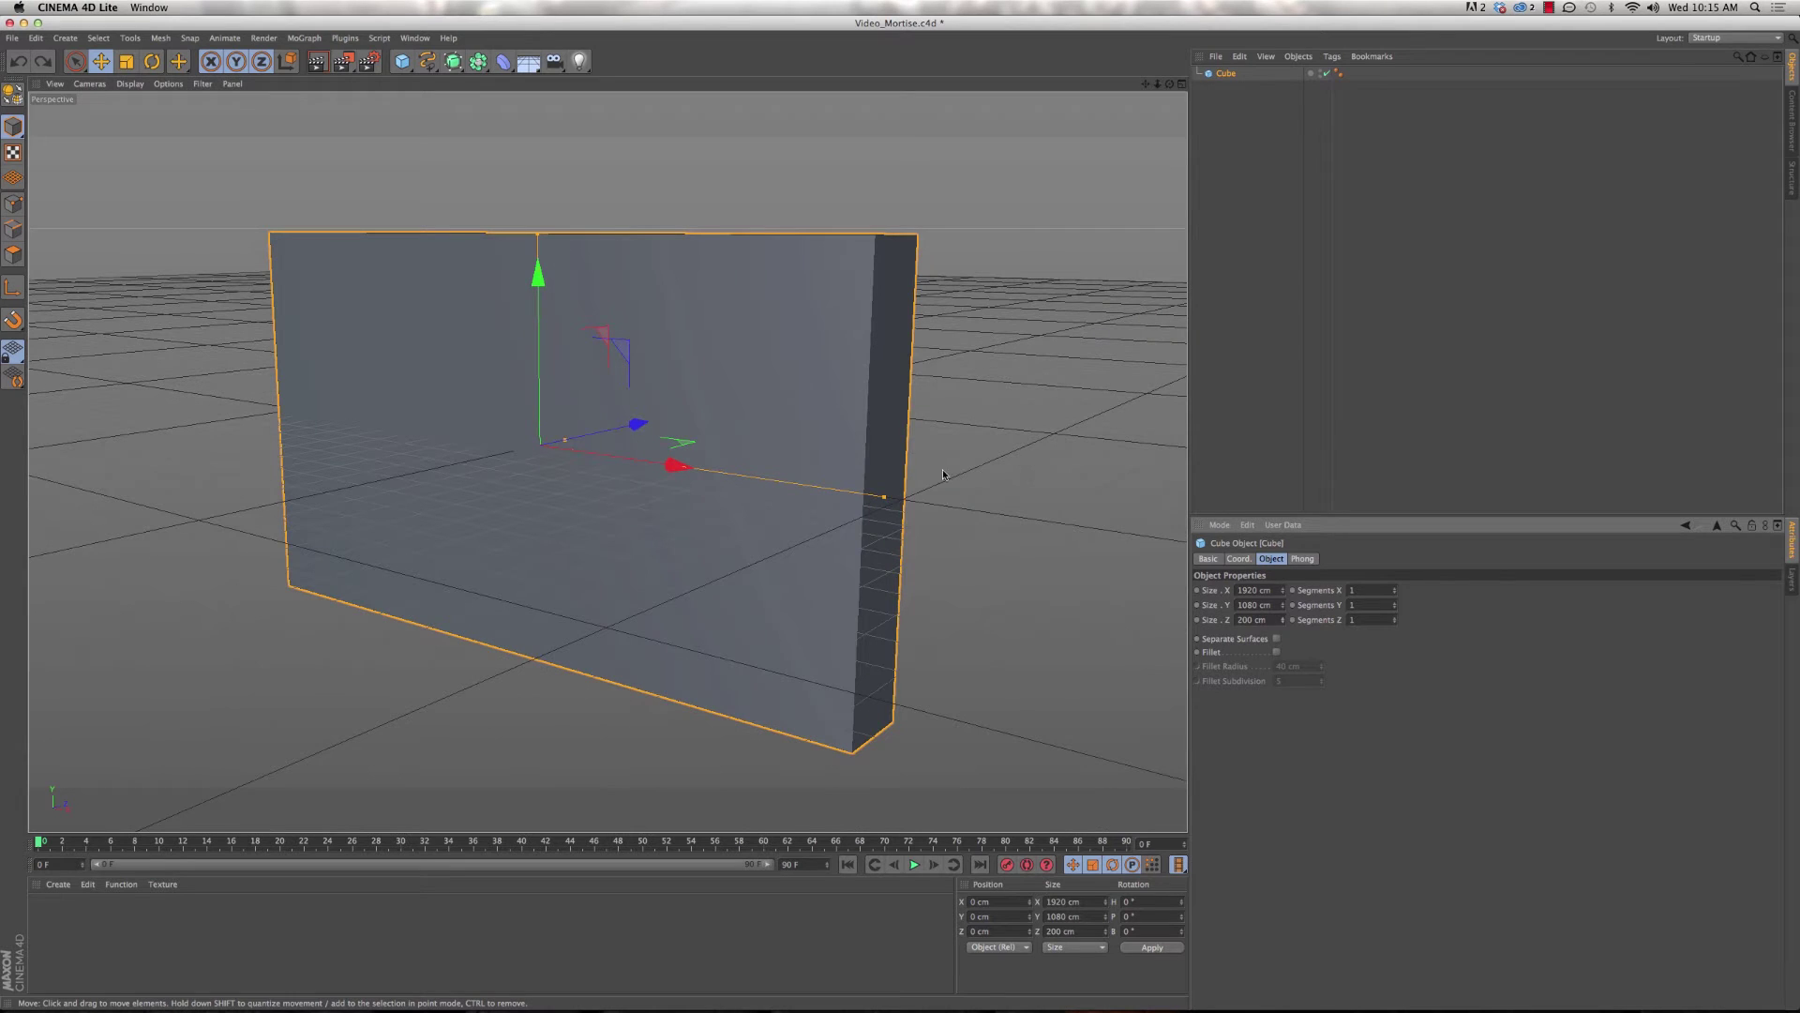
pyautogui.moveTo(594, 480)
pyautogui.keyDown('alt'); pyautogui.mouseDown()
pyautogui.moveTo(587, 461)
pyautogui.moveTo(602, 484)
pyautogui.moveTo(587, 485)
pyautogui.mouseUp(); pyautogui.keyUp('alt')
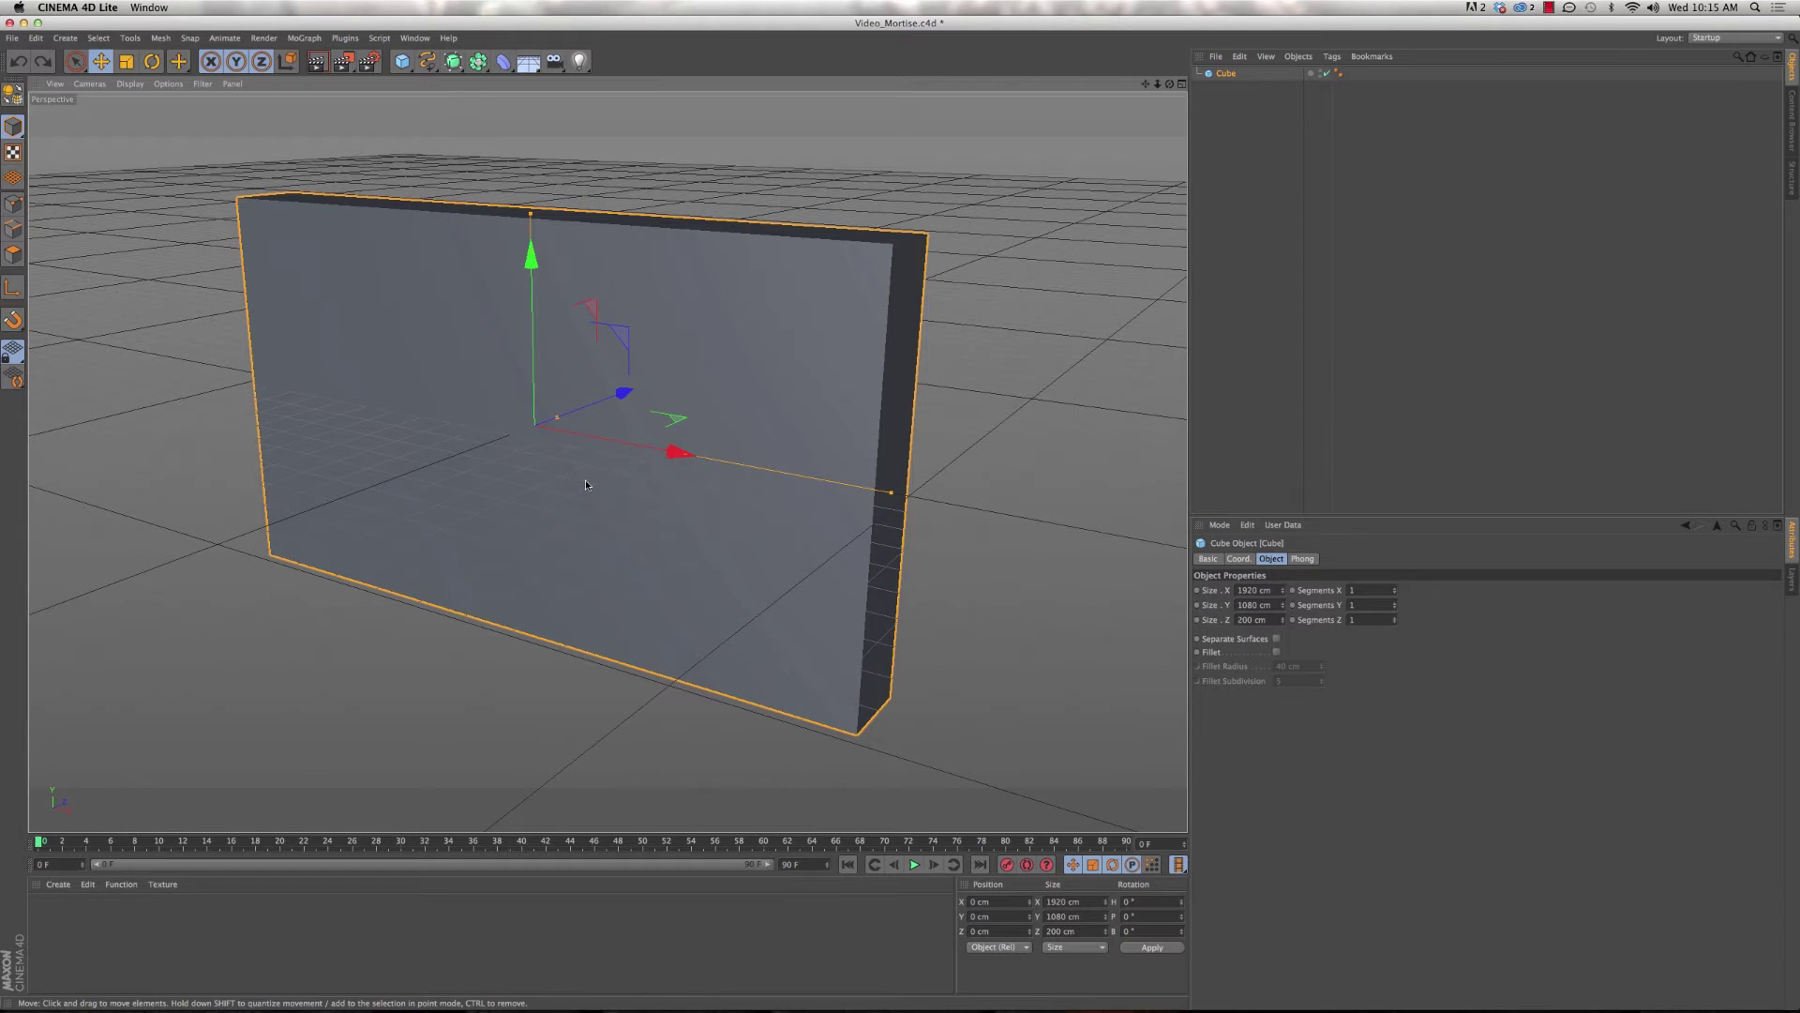
pyautogui.scroll(-3, 585, 481)
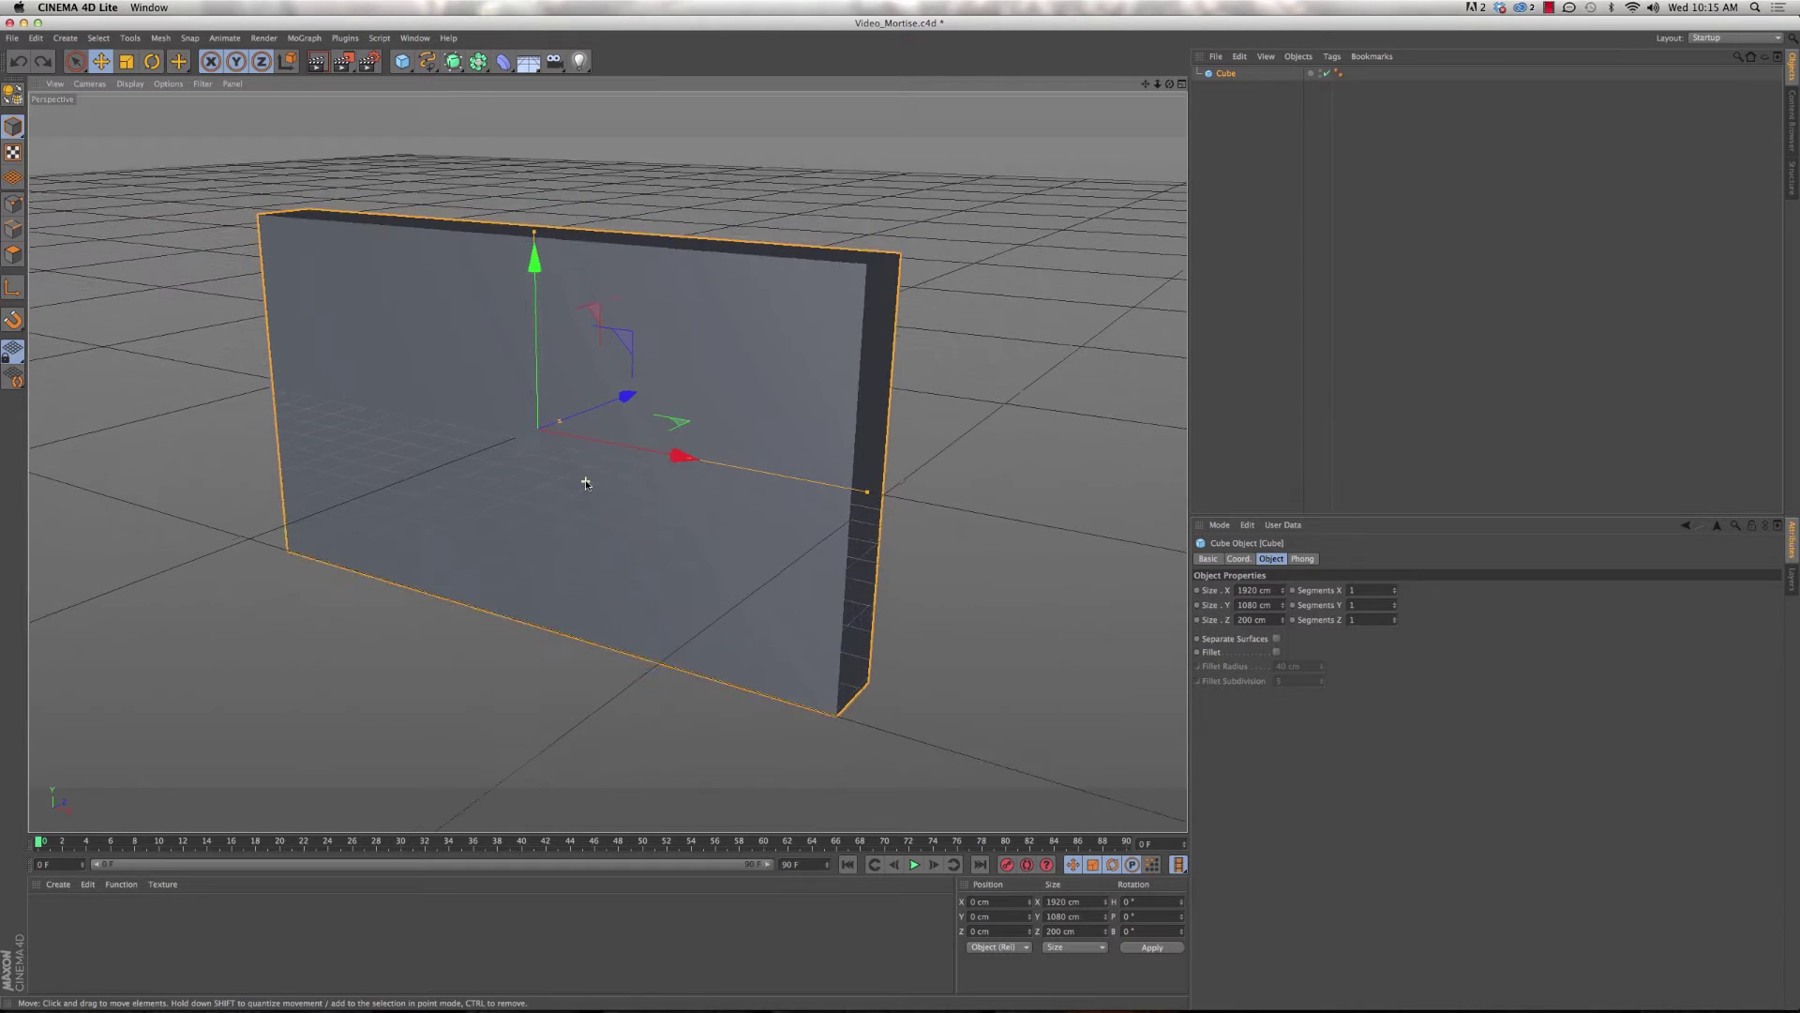
pyautogui.click(202, 83)
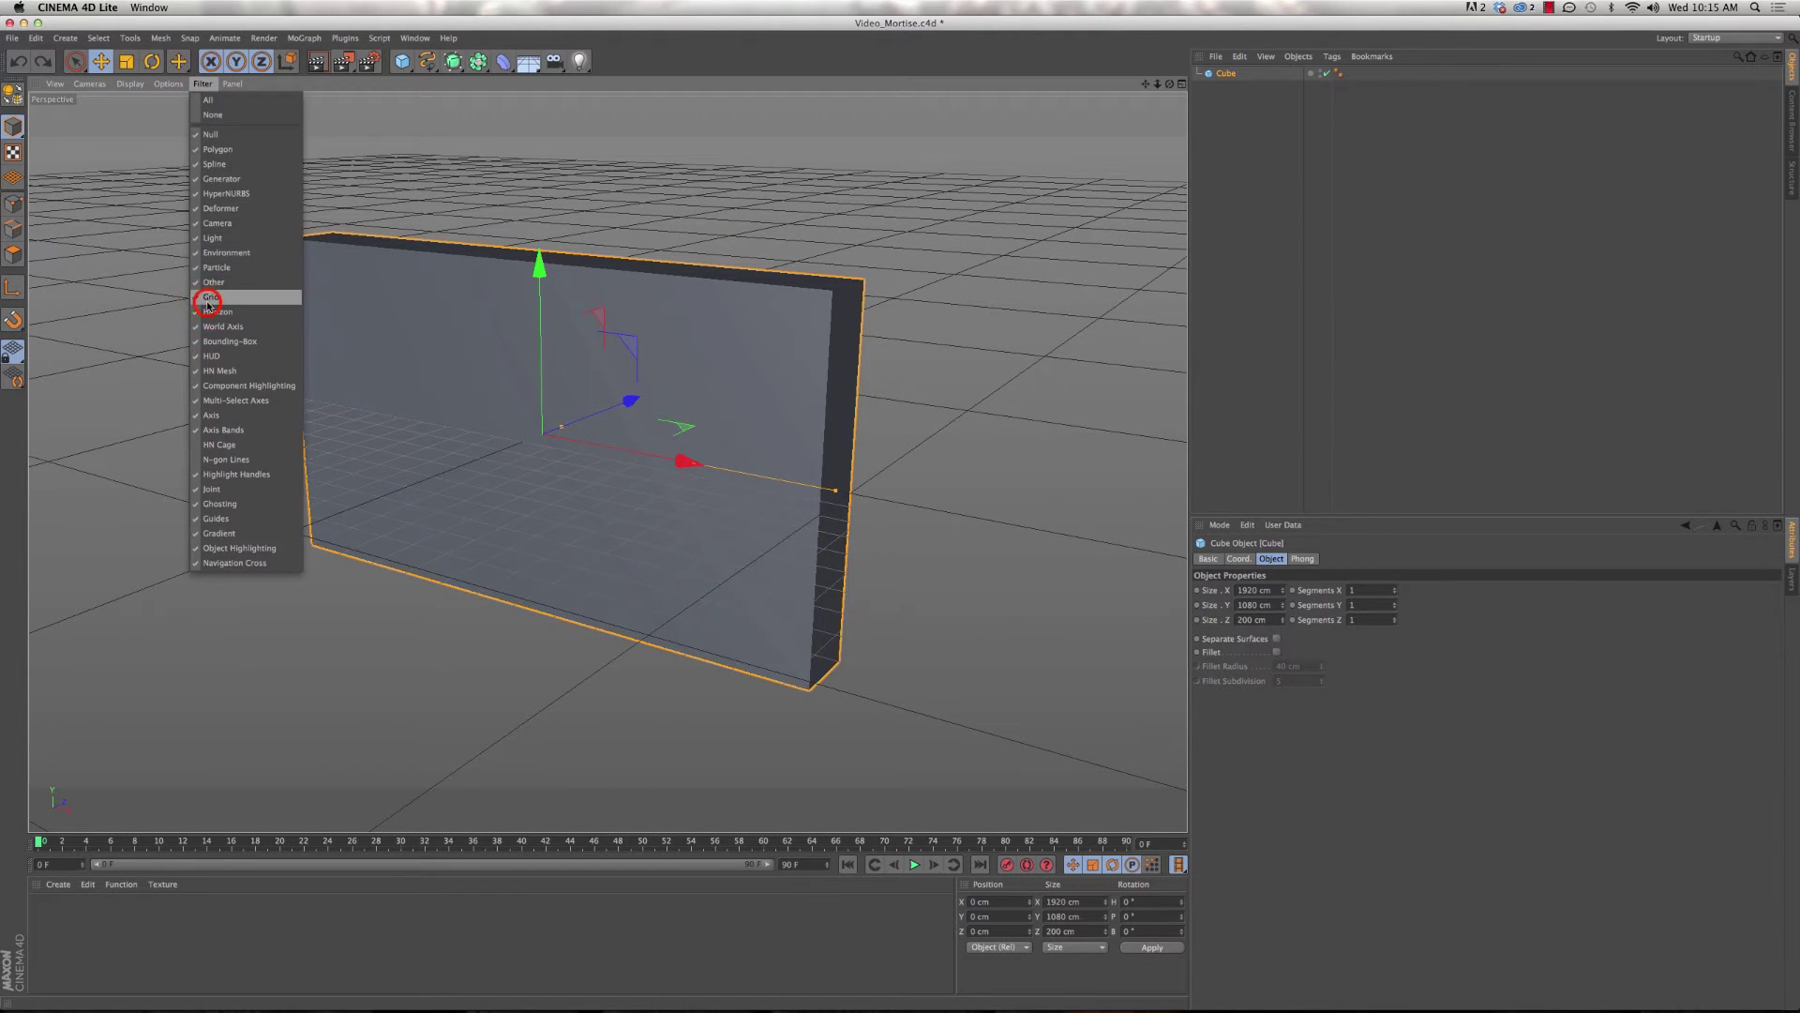
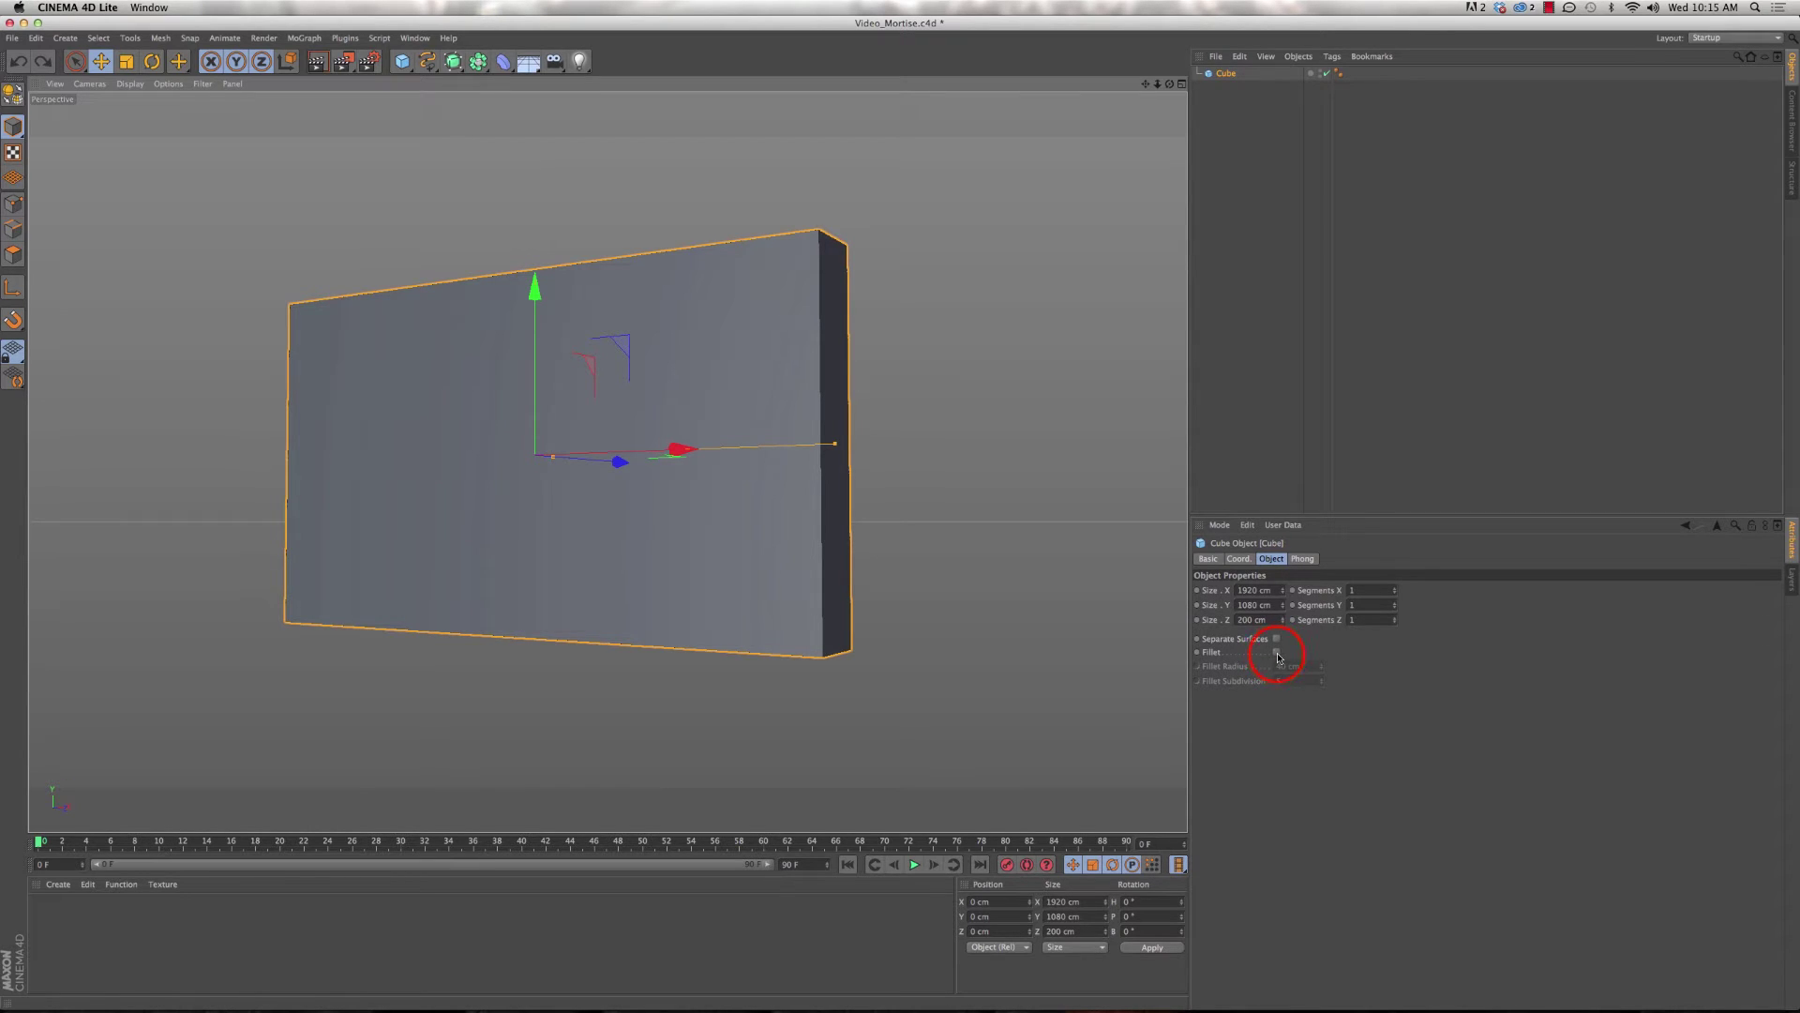
# - Enable the fillet on the cube and set the viewport display to Gouraud Shading (Lines)
pyautogui.click(1276, 653)
pyautogui.moveTo(764, 281)
pyautogui.keyDown('alt'); pyautogui.mouseDown()
pyautogui.moveTo(763, 333)
pyautogui.moveTo(767, 301)
pyautogui.mouseUp(); pyautogui.keyUp('alt')
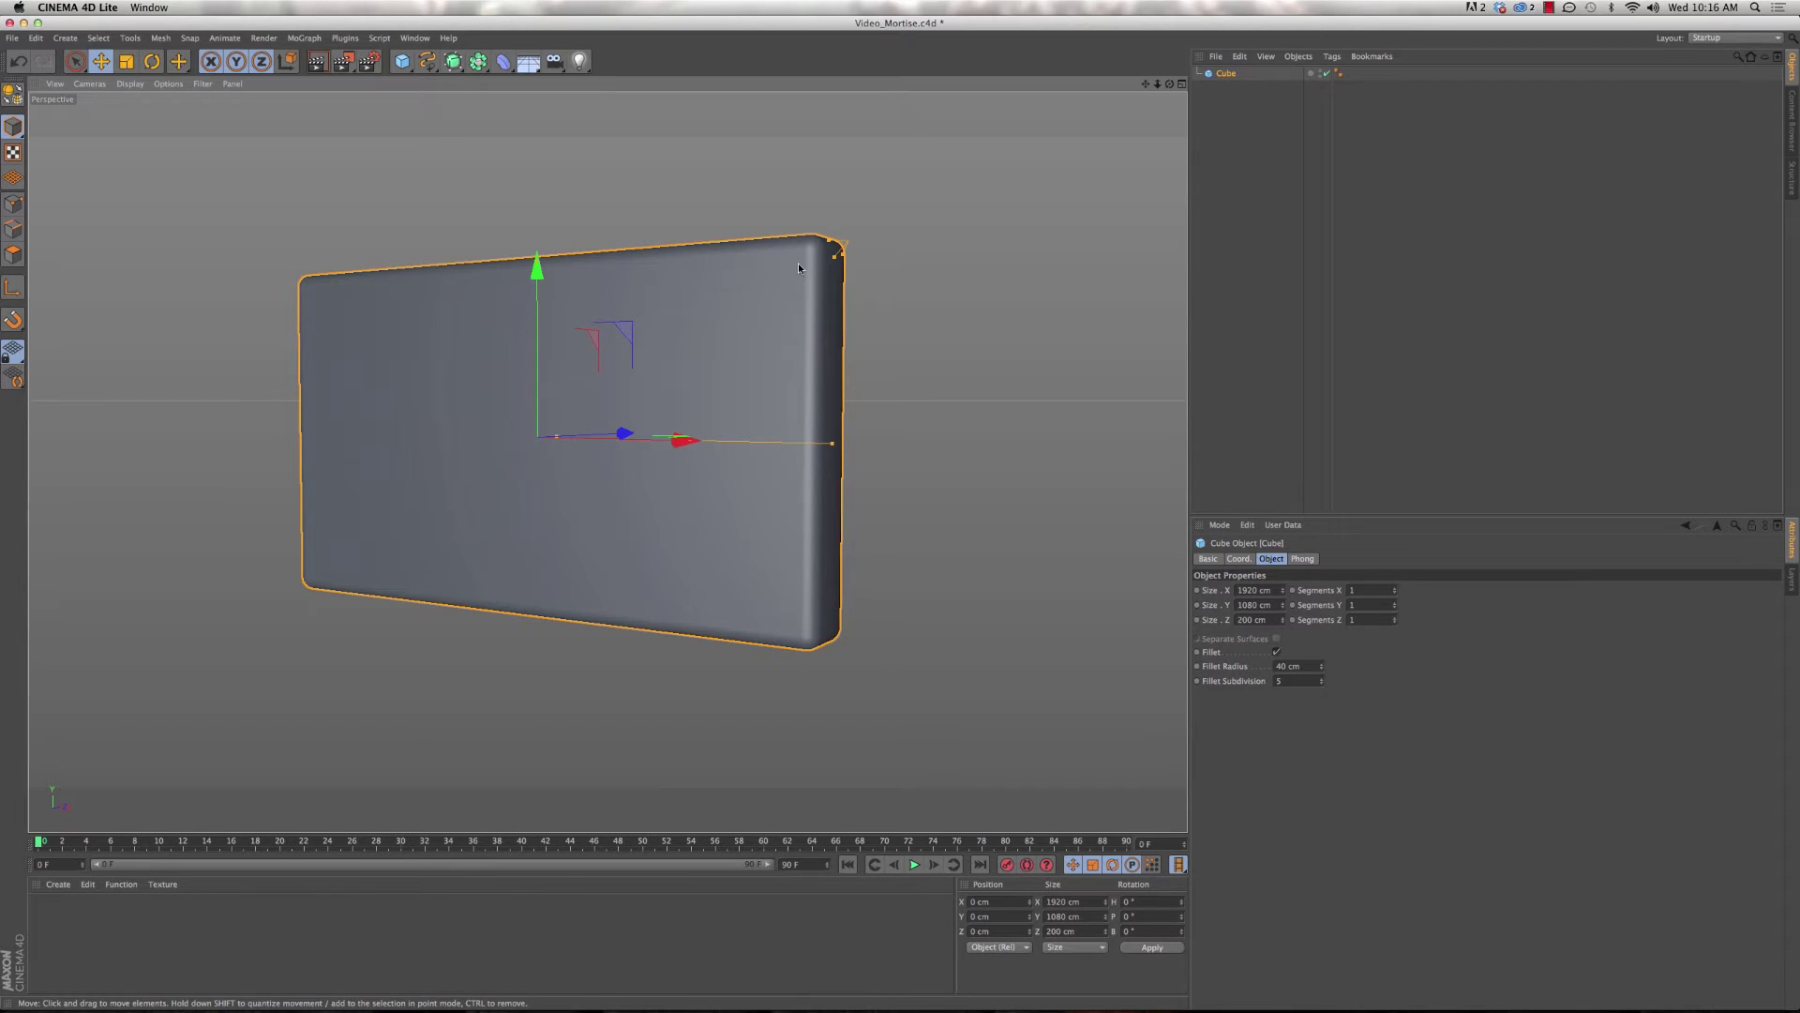
pyautogui.click(129, 86)
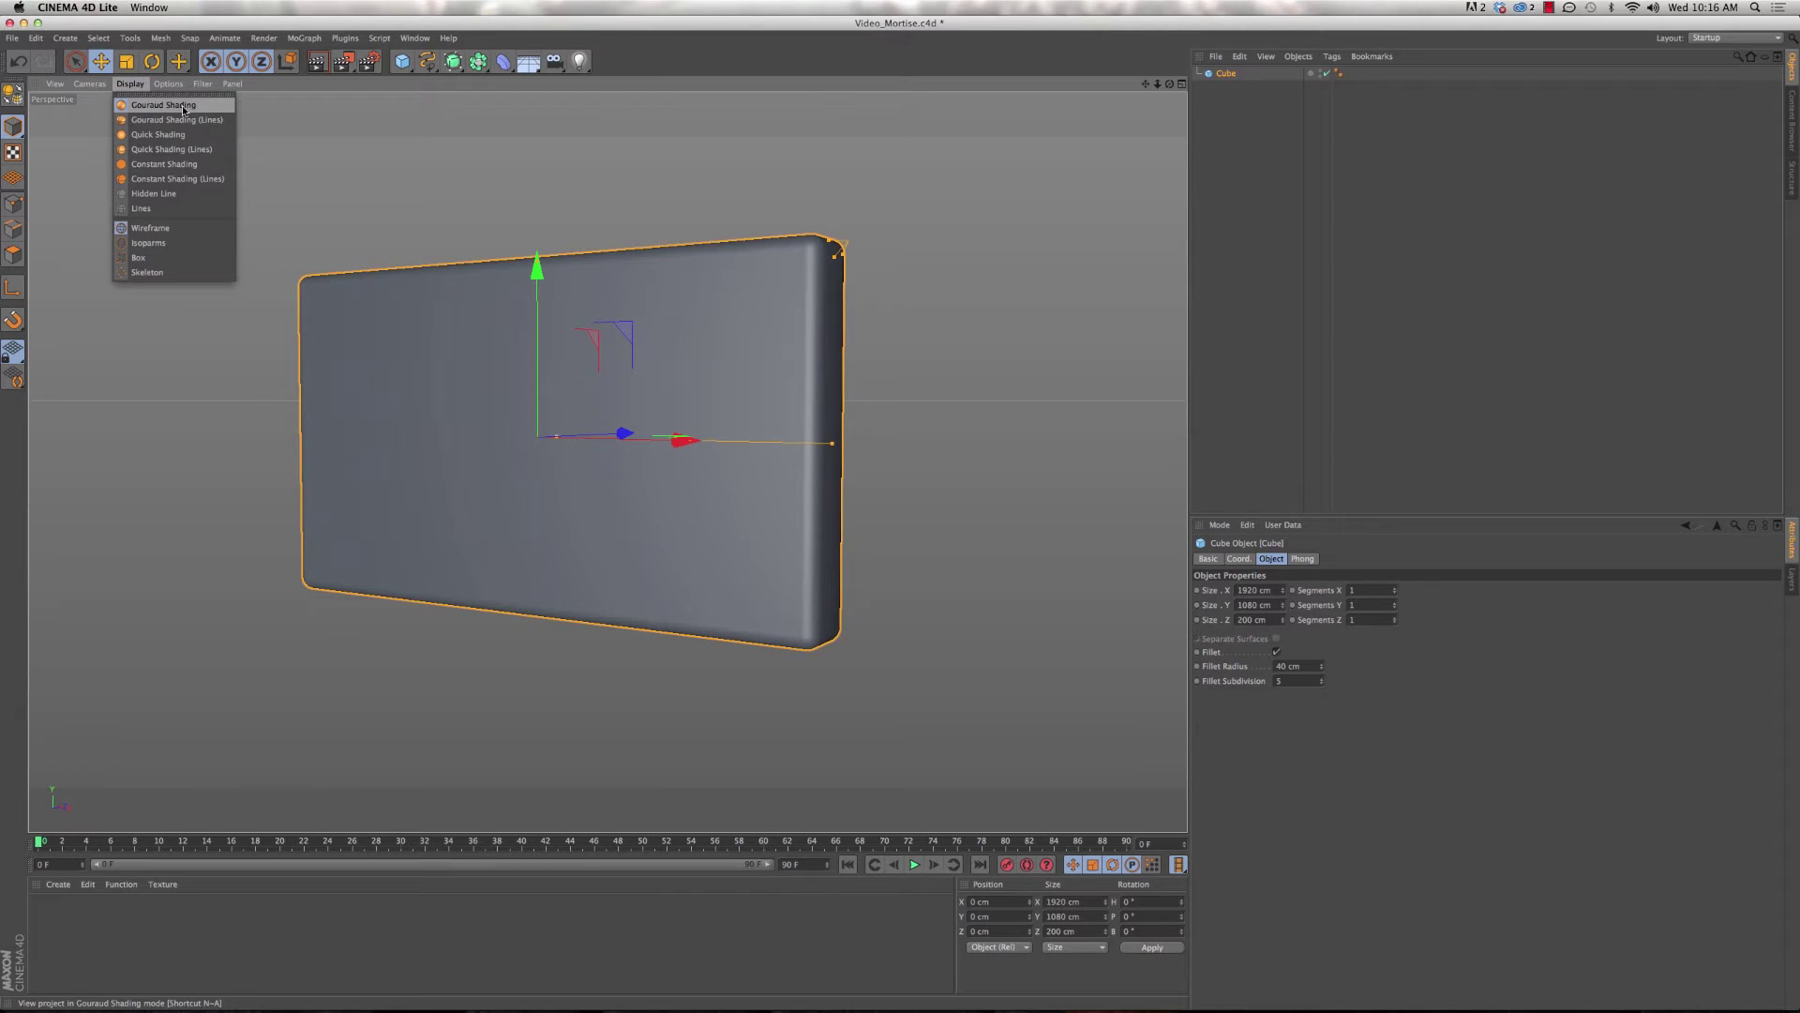
pyautogui.click(185, 121)
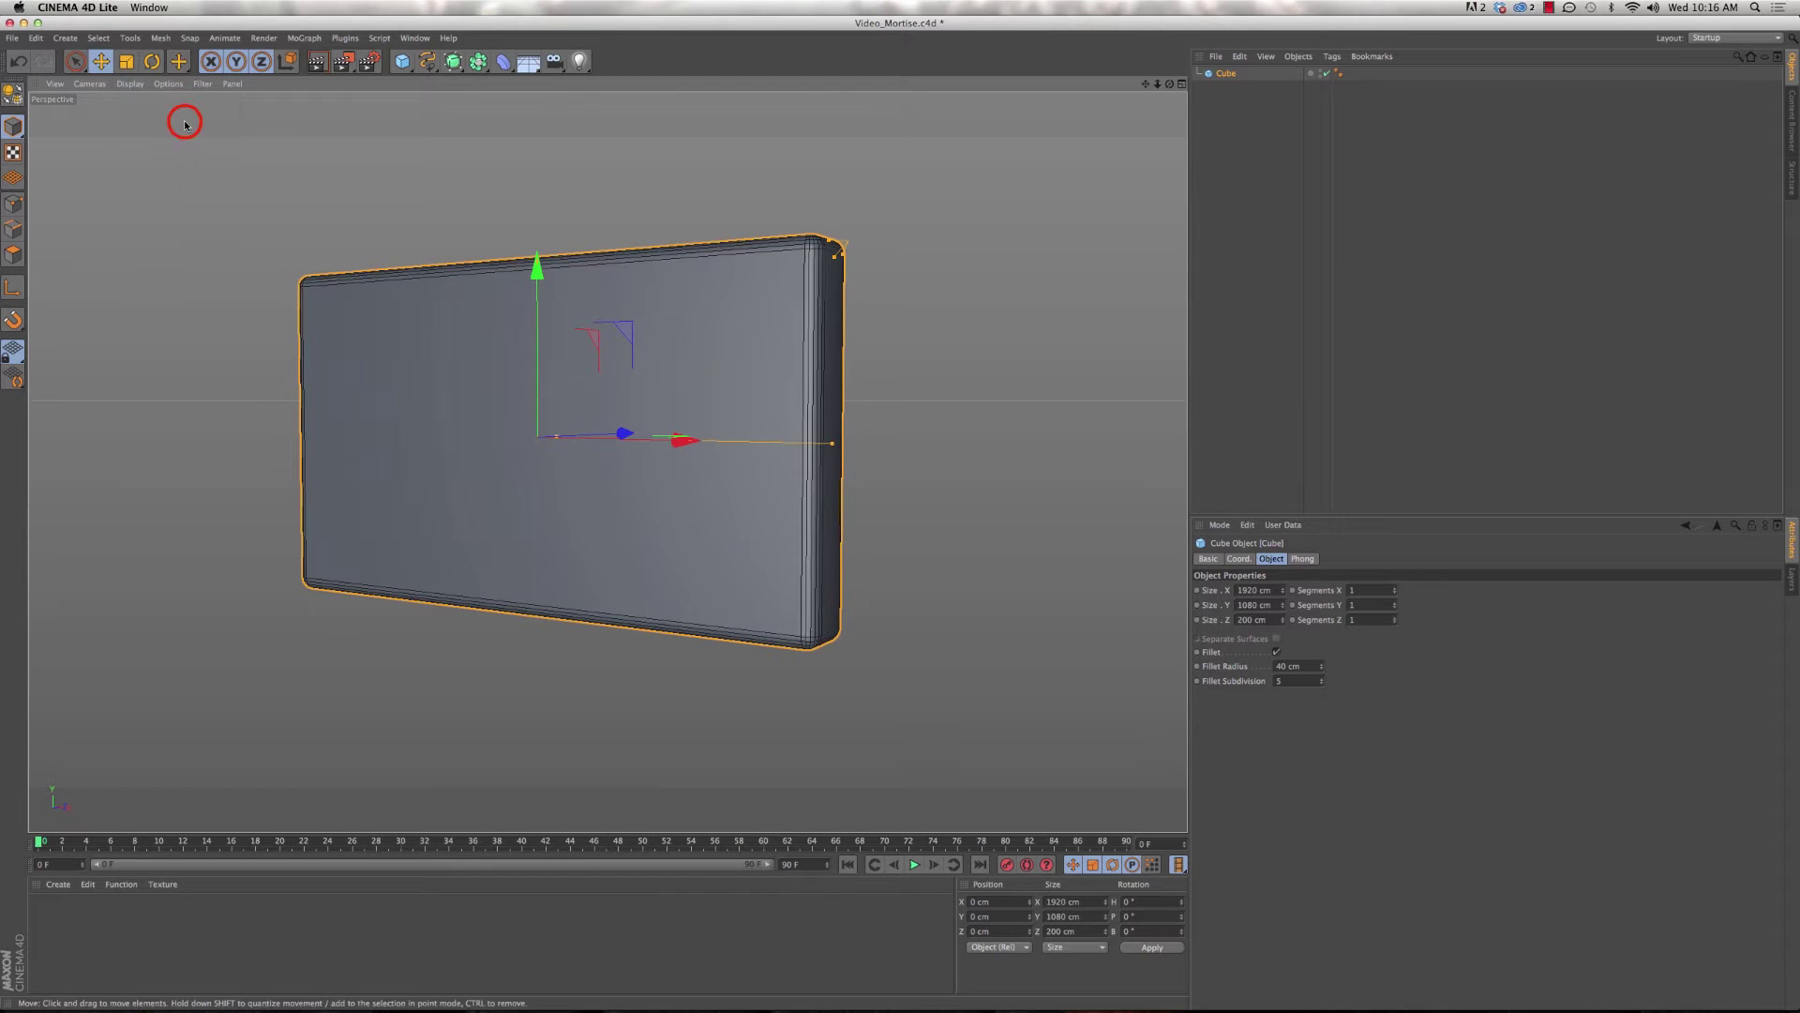
# - Lower the cube's fillet subdivision to 2
pyautogui.moveTo(804, 257)
pyautogui.keyDown('alt'); pyautogui.mouseDown()
pyautogui.moveTo(803, 289)
pyautogui.moveTo(803, 261)
pyautogui.moveTo(823, 282)
pyautogui.moveTo(811, 249)
pyautogui.mouseUp(); pyautogui.keyUp('alt')
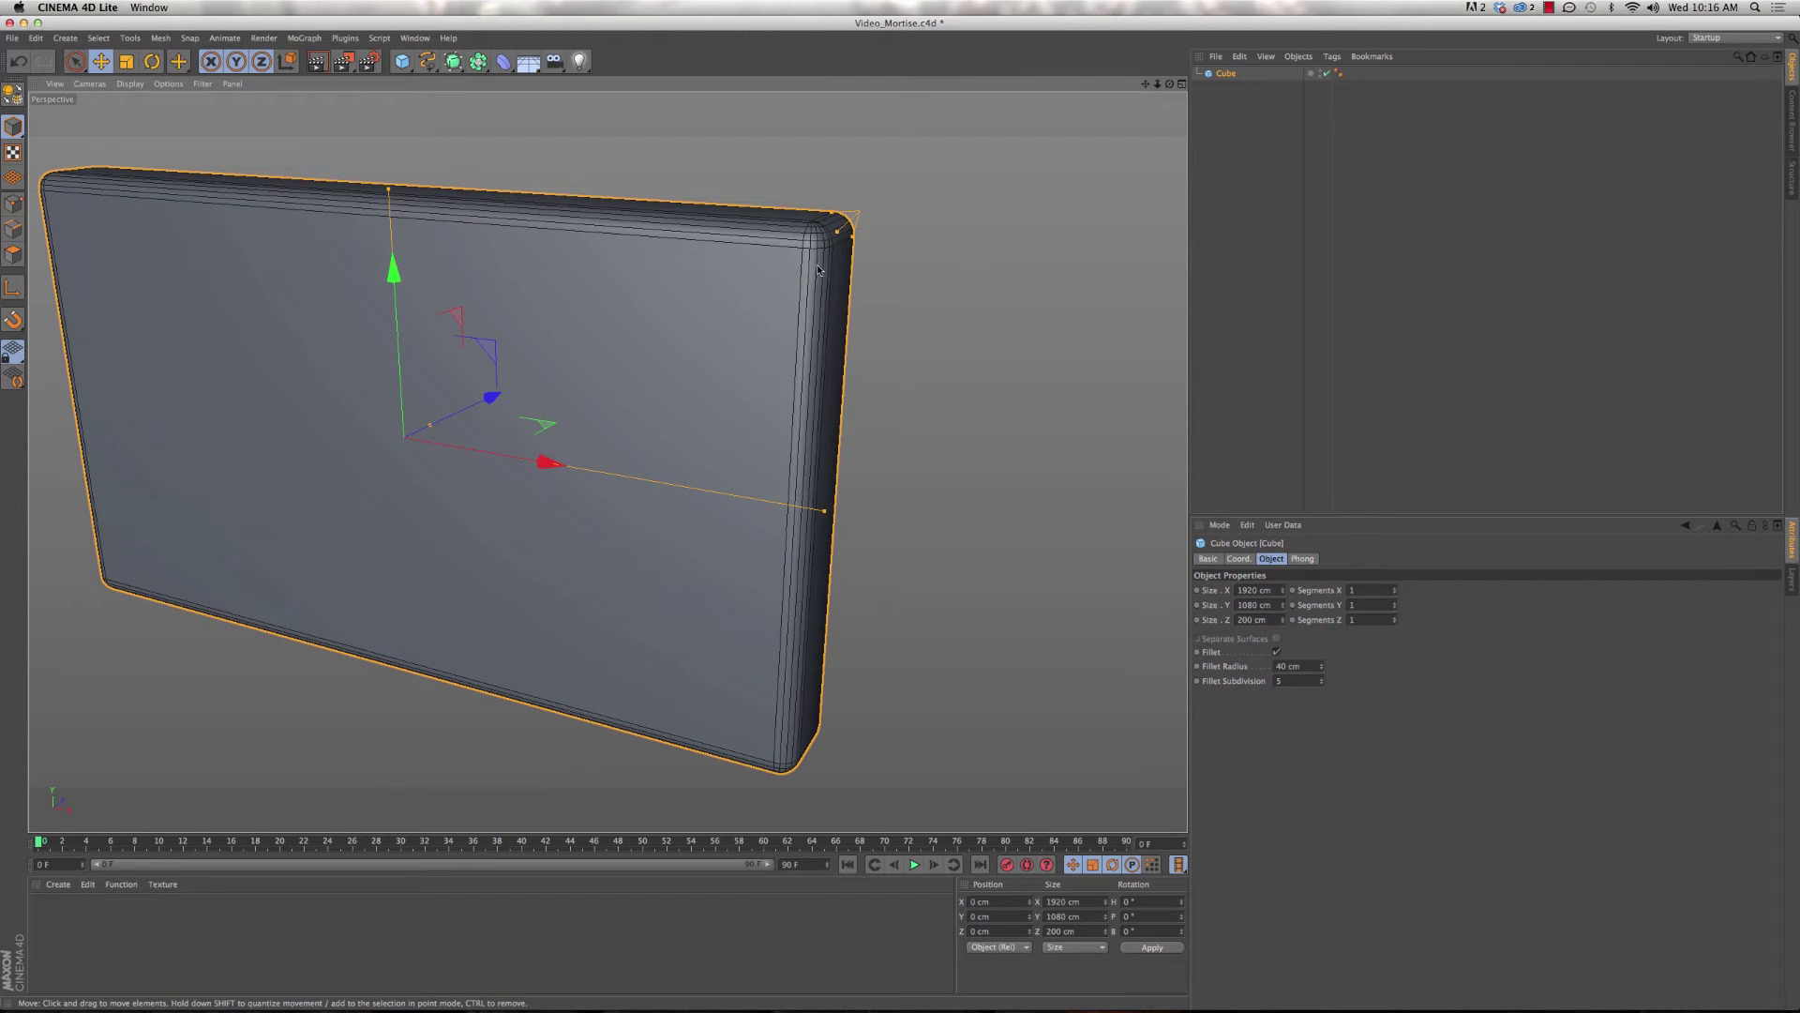
pyautogui.keyDown('alt'); pyautogui.moveTo(827, 297); pyautogui.dragTo(899, 294, button='middle'); pyautogui.keyUp('alt')
pyautogui.keyDown('alt'); pyautogui.moveTo(863, 329); pyautogui.dragTo(864, 294); pyautogui.keyUp('alt')
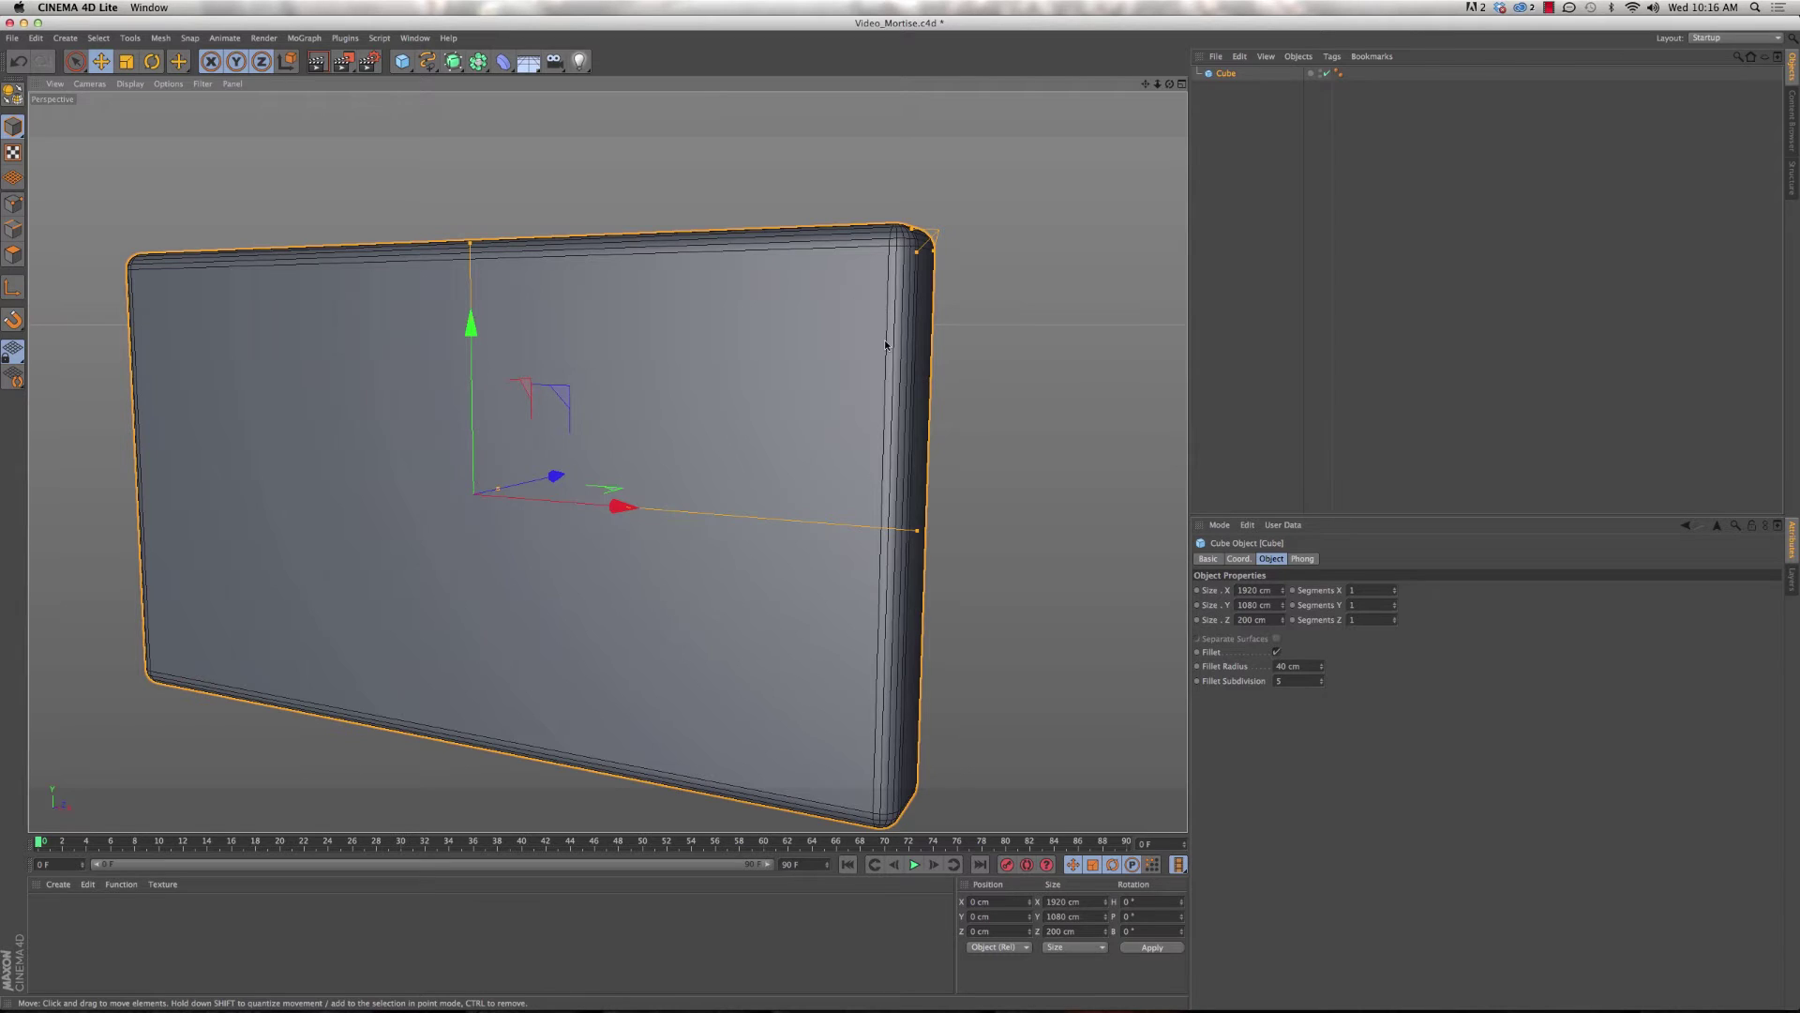
pyautogui.keyDown('alt'); pyautogui.moveTo(886, 345); pyautogui.dragTo(889, 294); pyautogui.keyUp('alt')
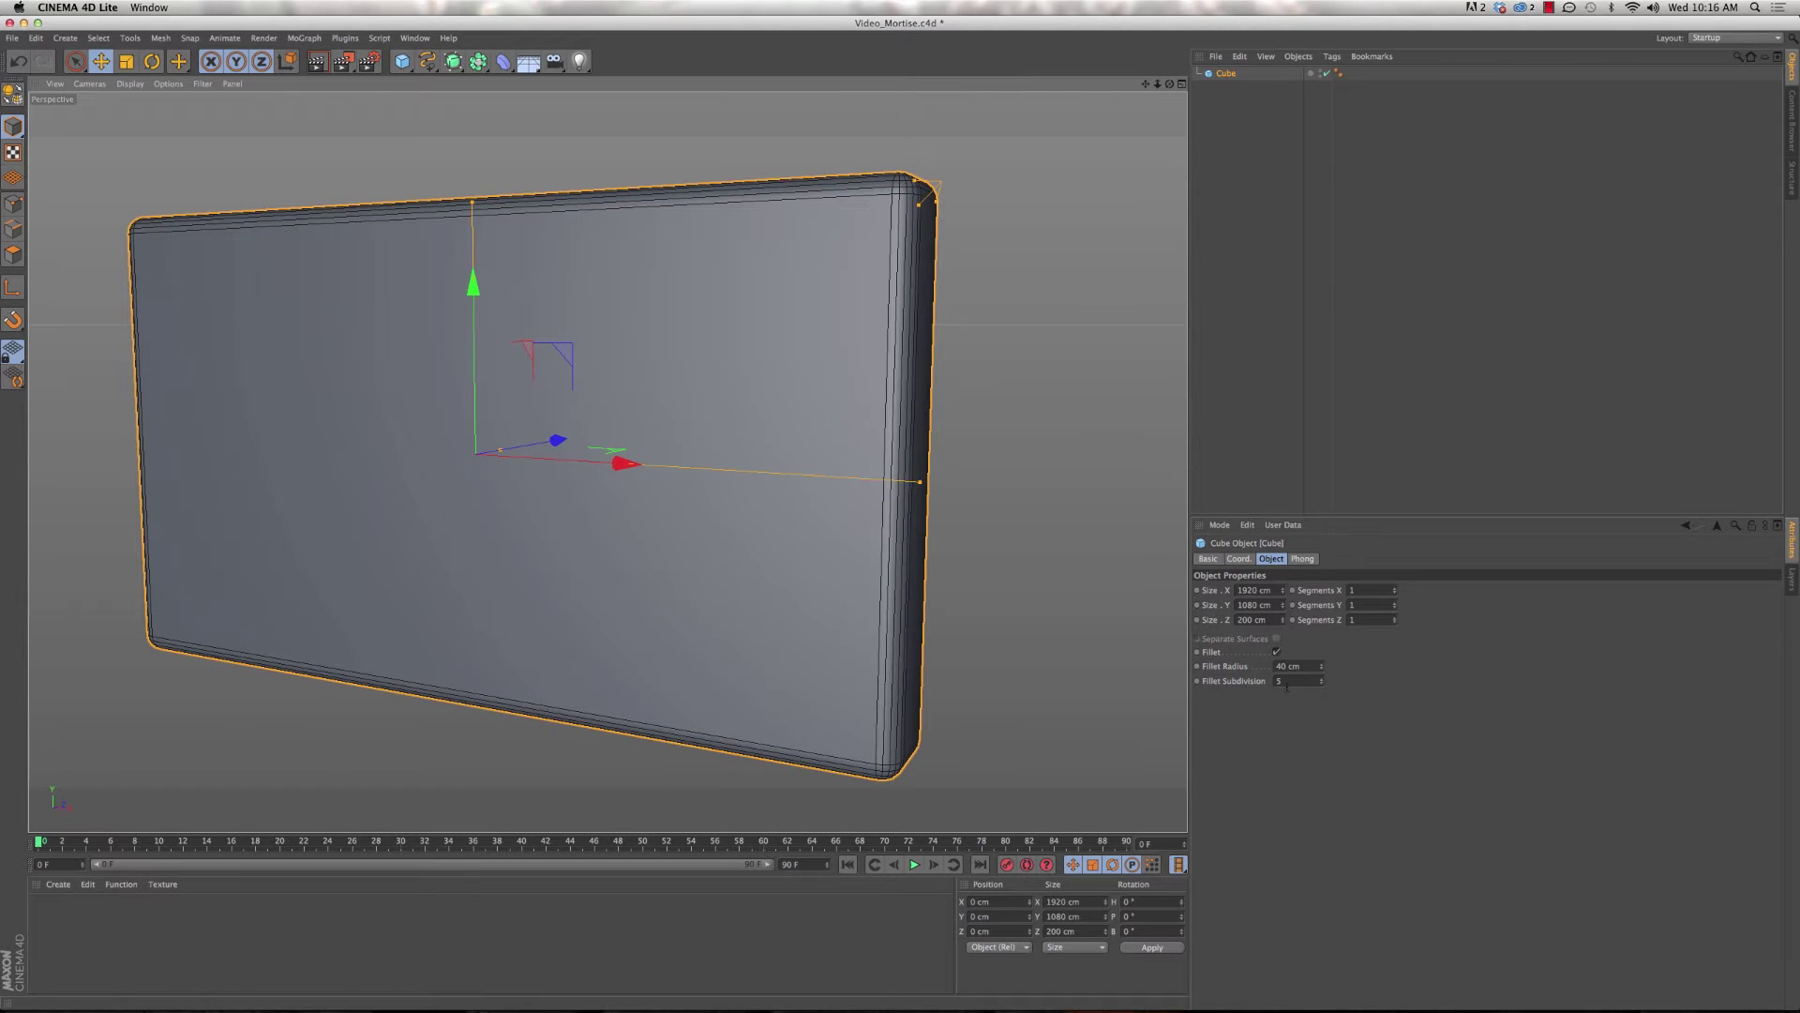
pyautogui.keyDown('alt'); pyautogui.moveTo(905, 176); pyautogui.dragTo(919, 362, button='right'); pyautogui.keyUp('alt')
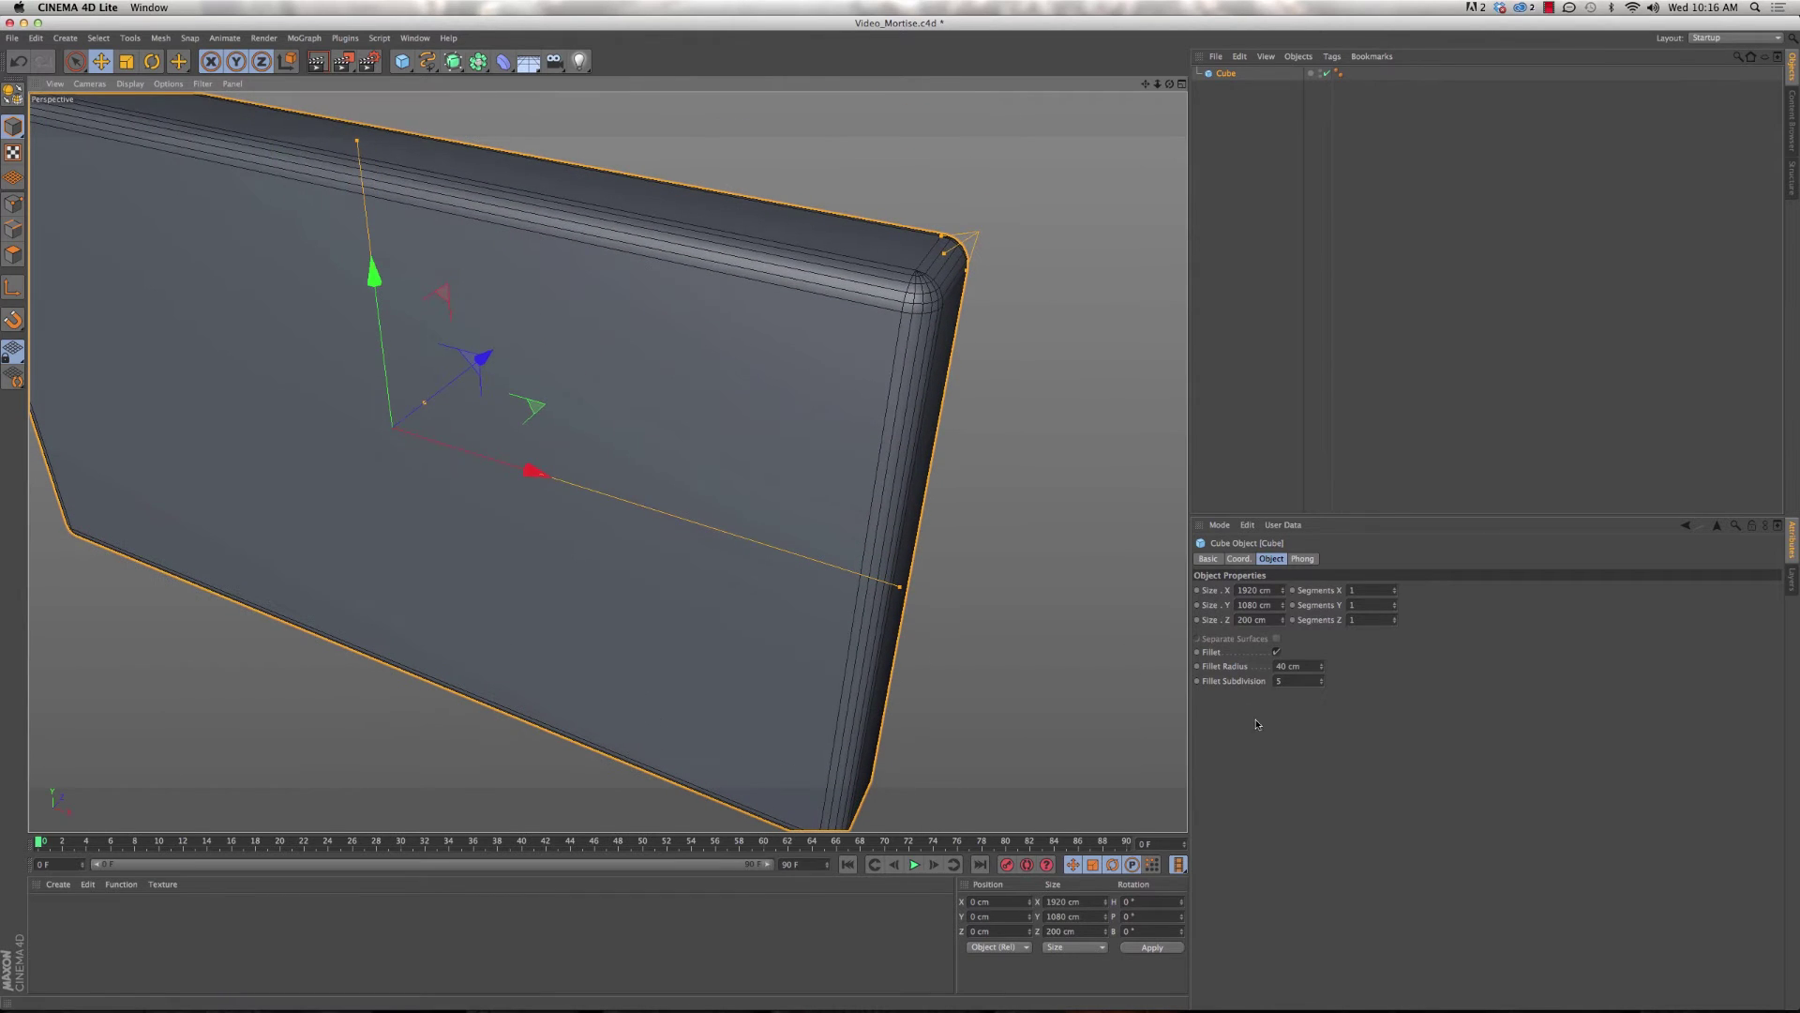
pyautogui.doubleClick(1282, 681)
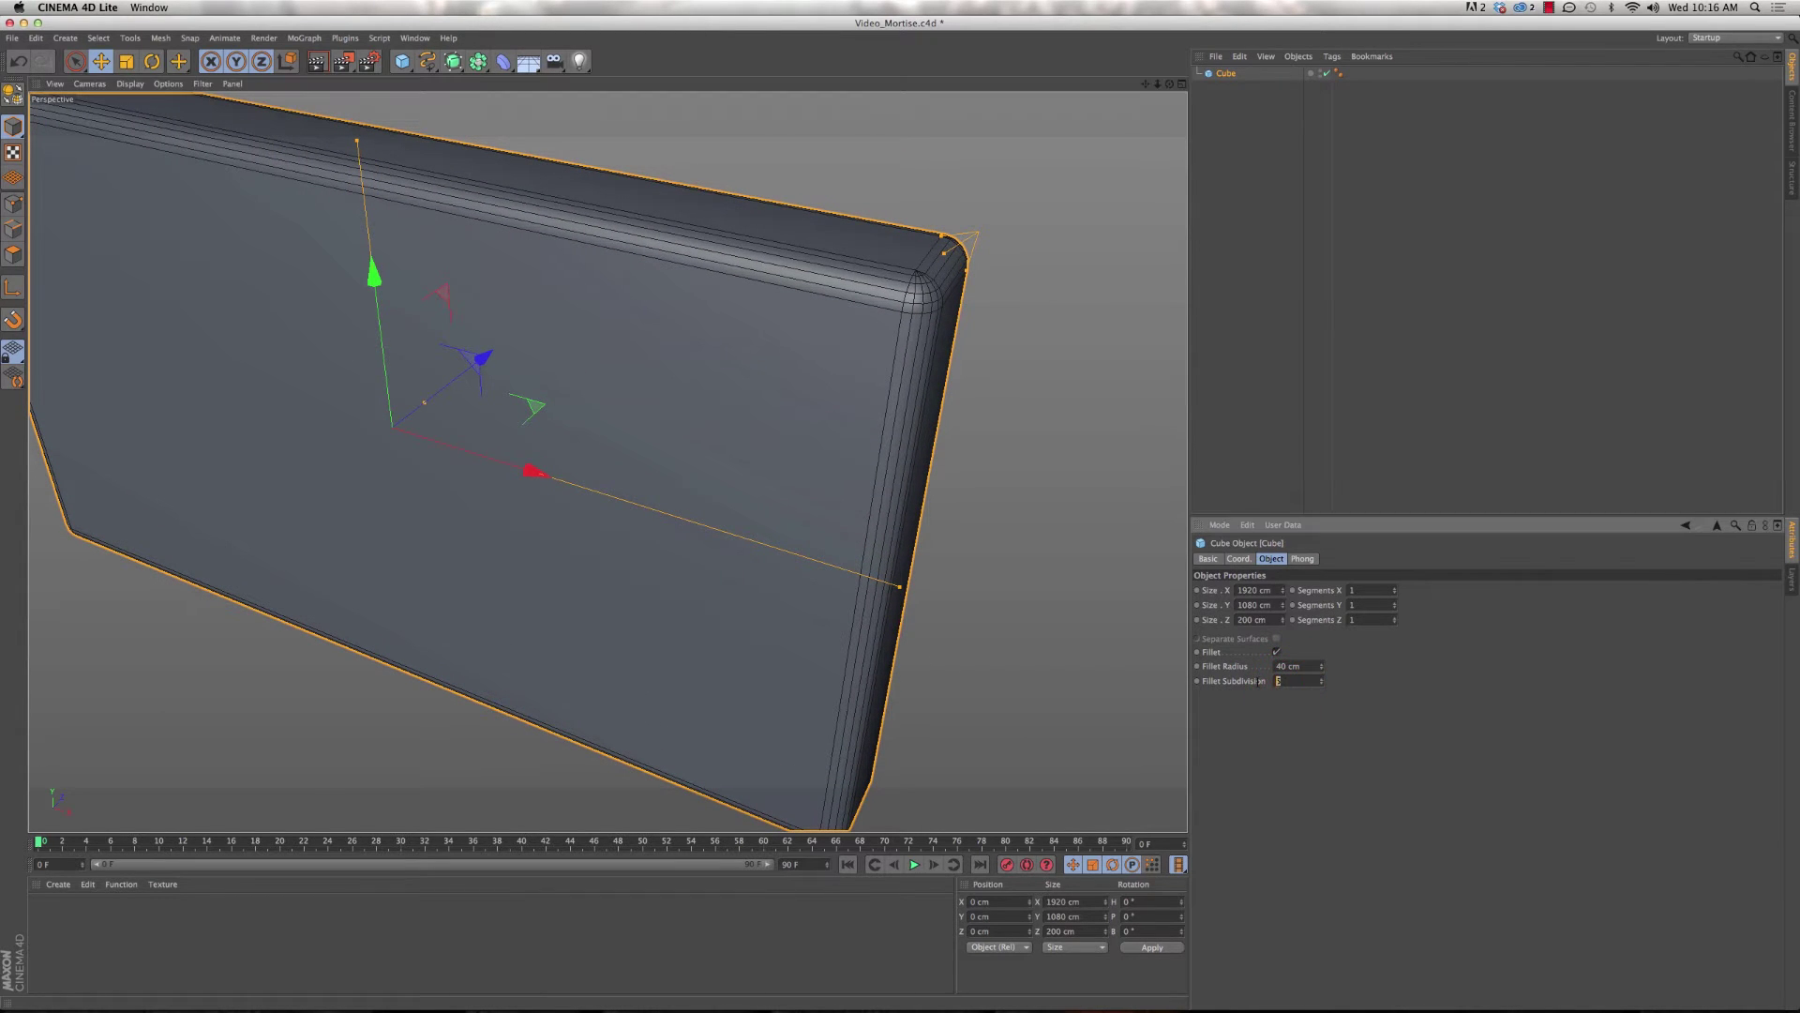
pyautogui.press('Return')
# - Inspect the coarse rounded corner and raise the cube's fillet subdivision to 47
pyautogui.keyDown('alt'); pyautogui.moveTo(911, 347); pyautogui.dragTo(895, 300); pyautogui.keyUp('alt')
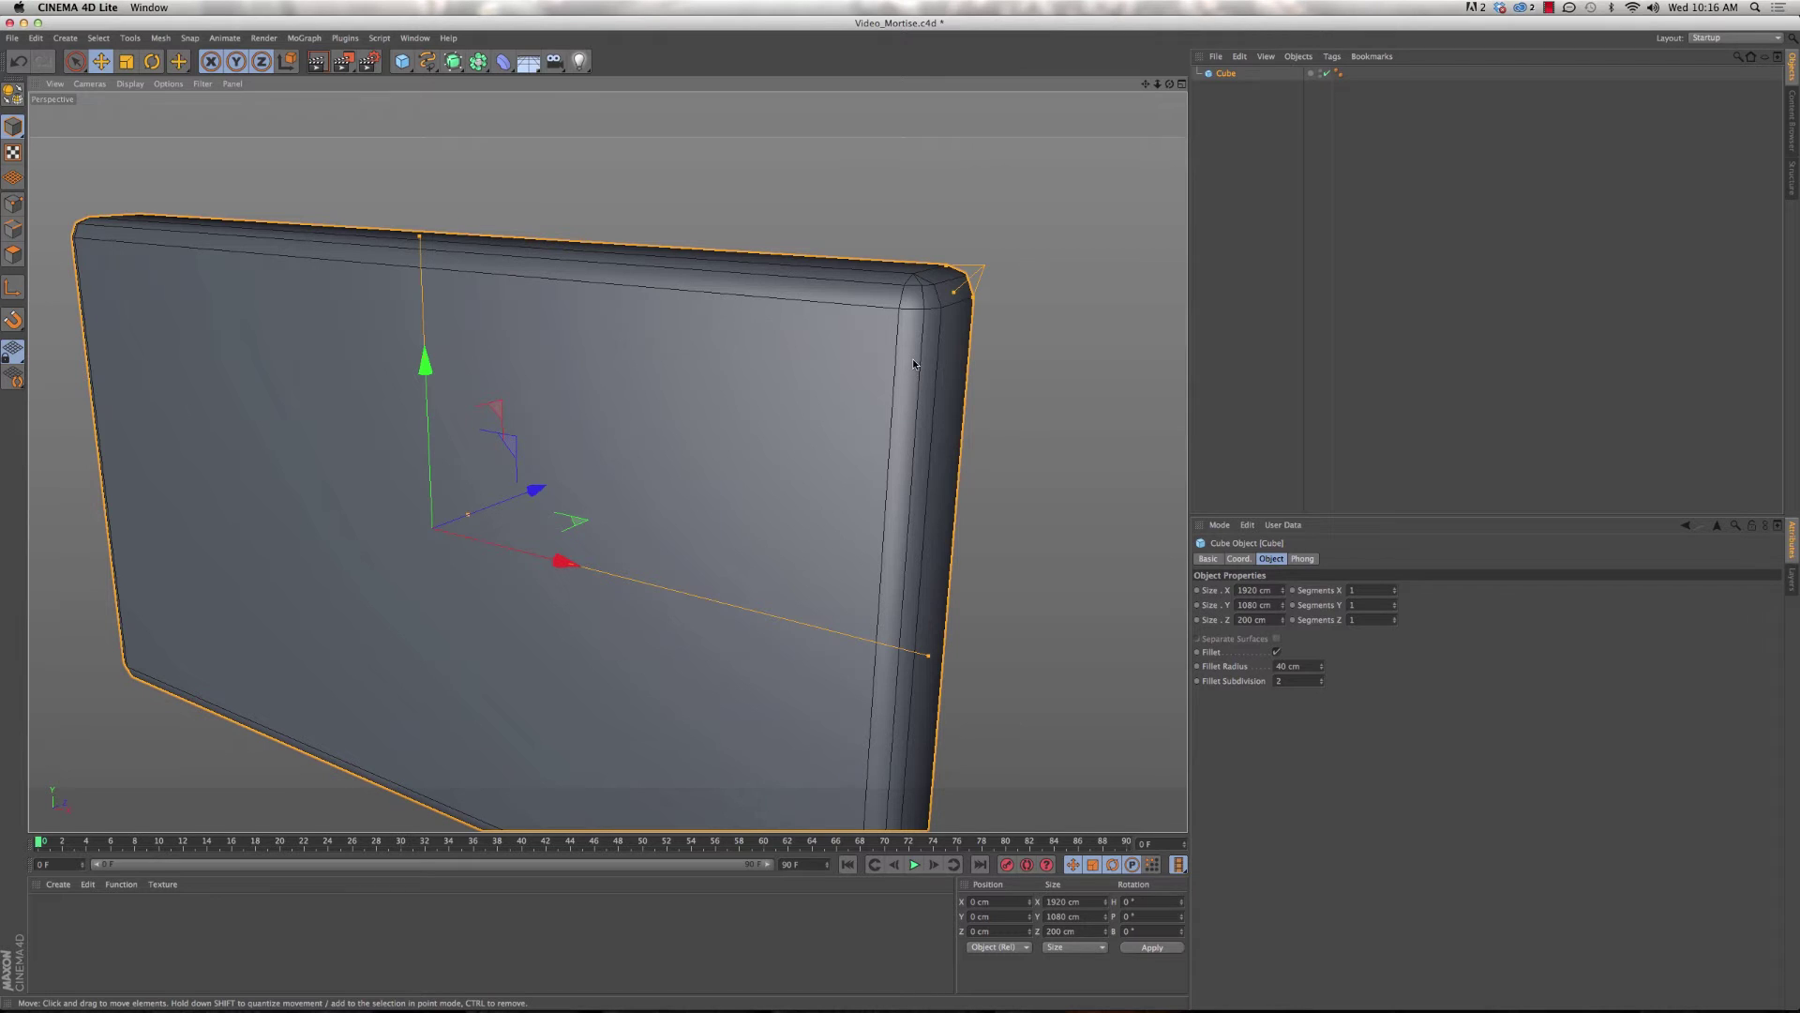
pyautogui.moveTo(900, 337)
pyautogui.keyDown('alt'); pyautogui.mouseDown()
pyautogui.moveTo(982, 328)
pyautogui.moveTo(950, 332)
pyautogui.moveTo(908, 415)
pyautogui.mouseUp(); pyautogui.keyUp('alt')
pyautogui.keyDown('alt'); pyautogui.moveTo(908, 416); pyautogui.dragTo(897, 354, button='right'); pyautogui.keyUp('alt')
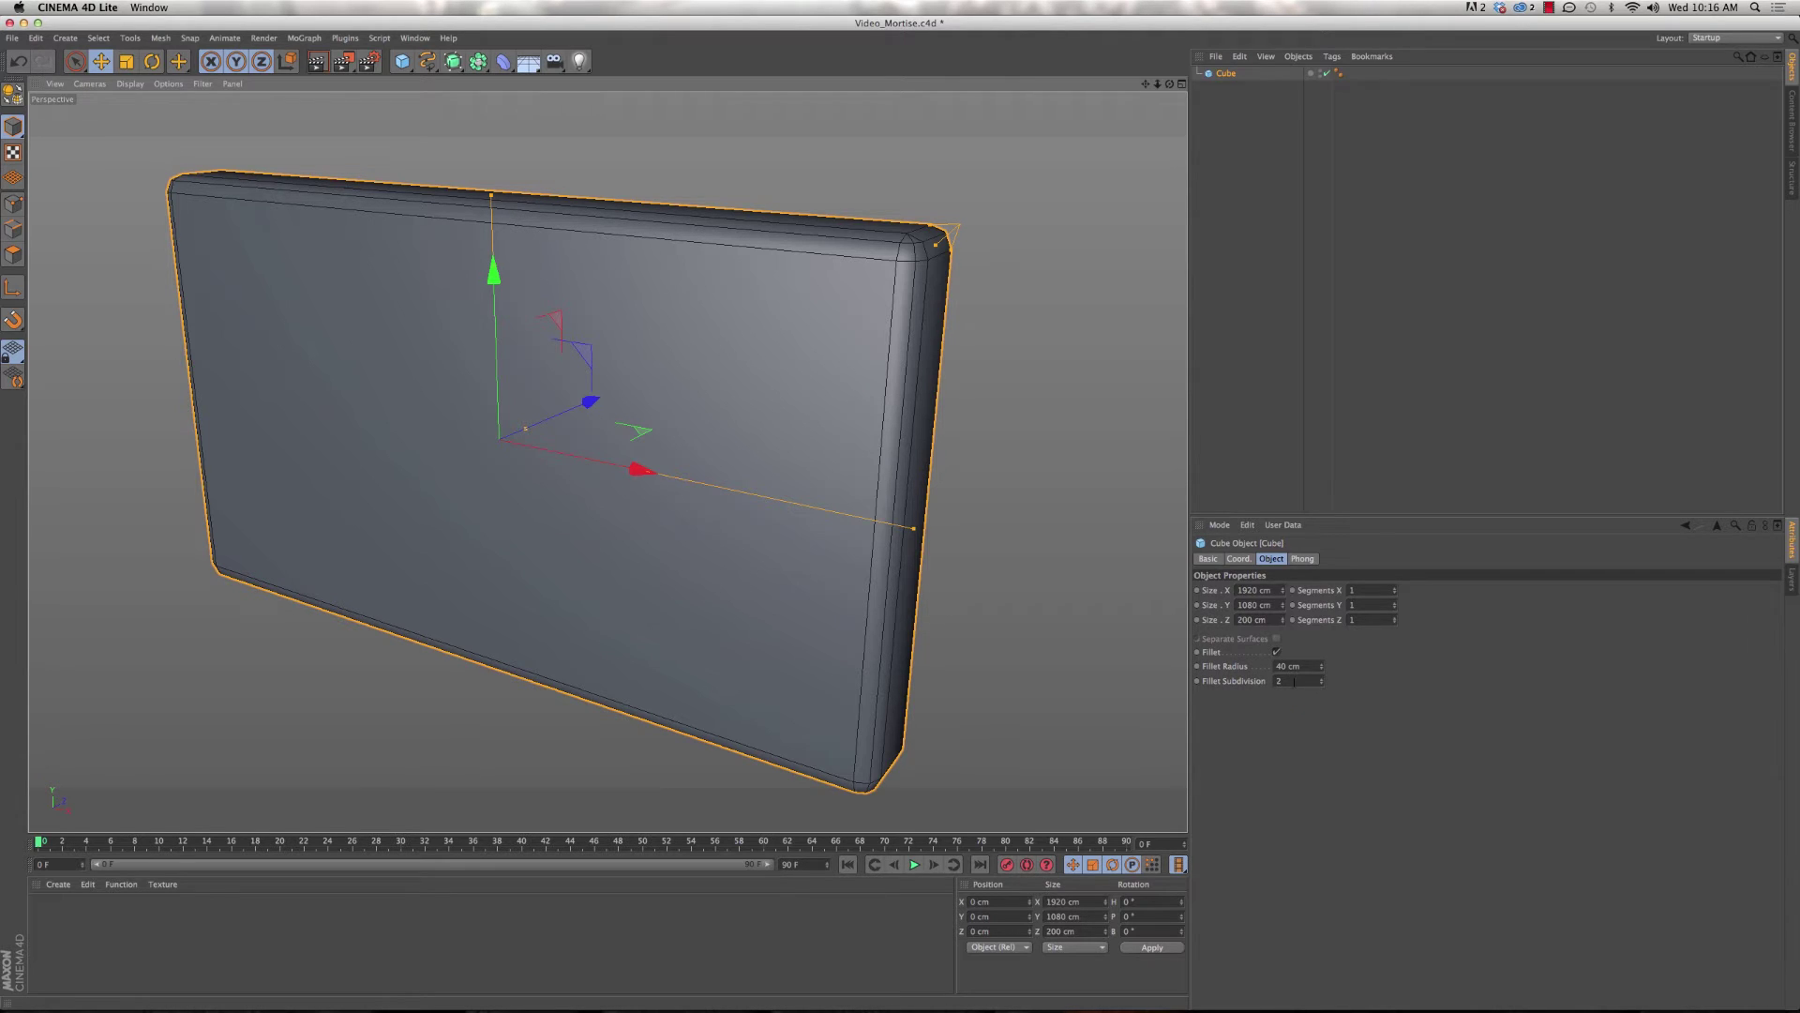
pyautogui.click(1321, 684)
pyautogui.moveTo(1321, 681); pyautogui.dragTo(1321, 634)
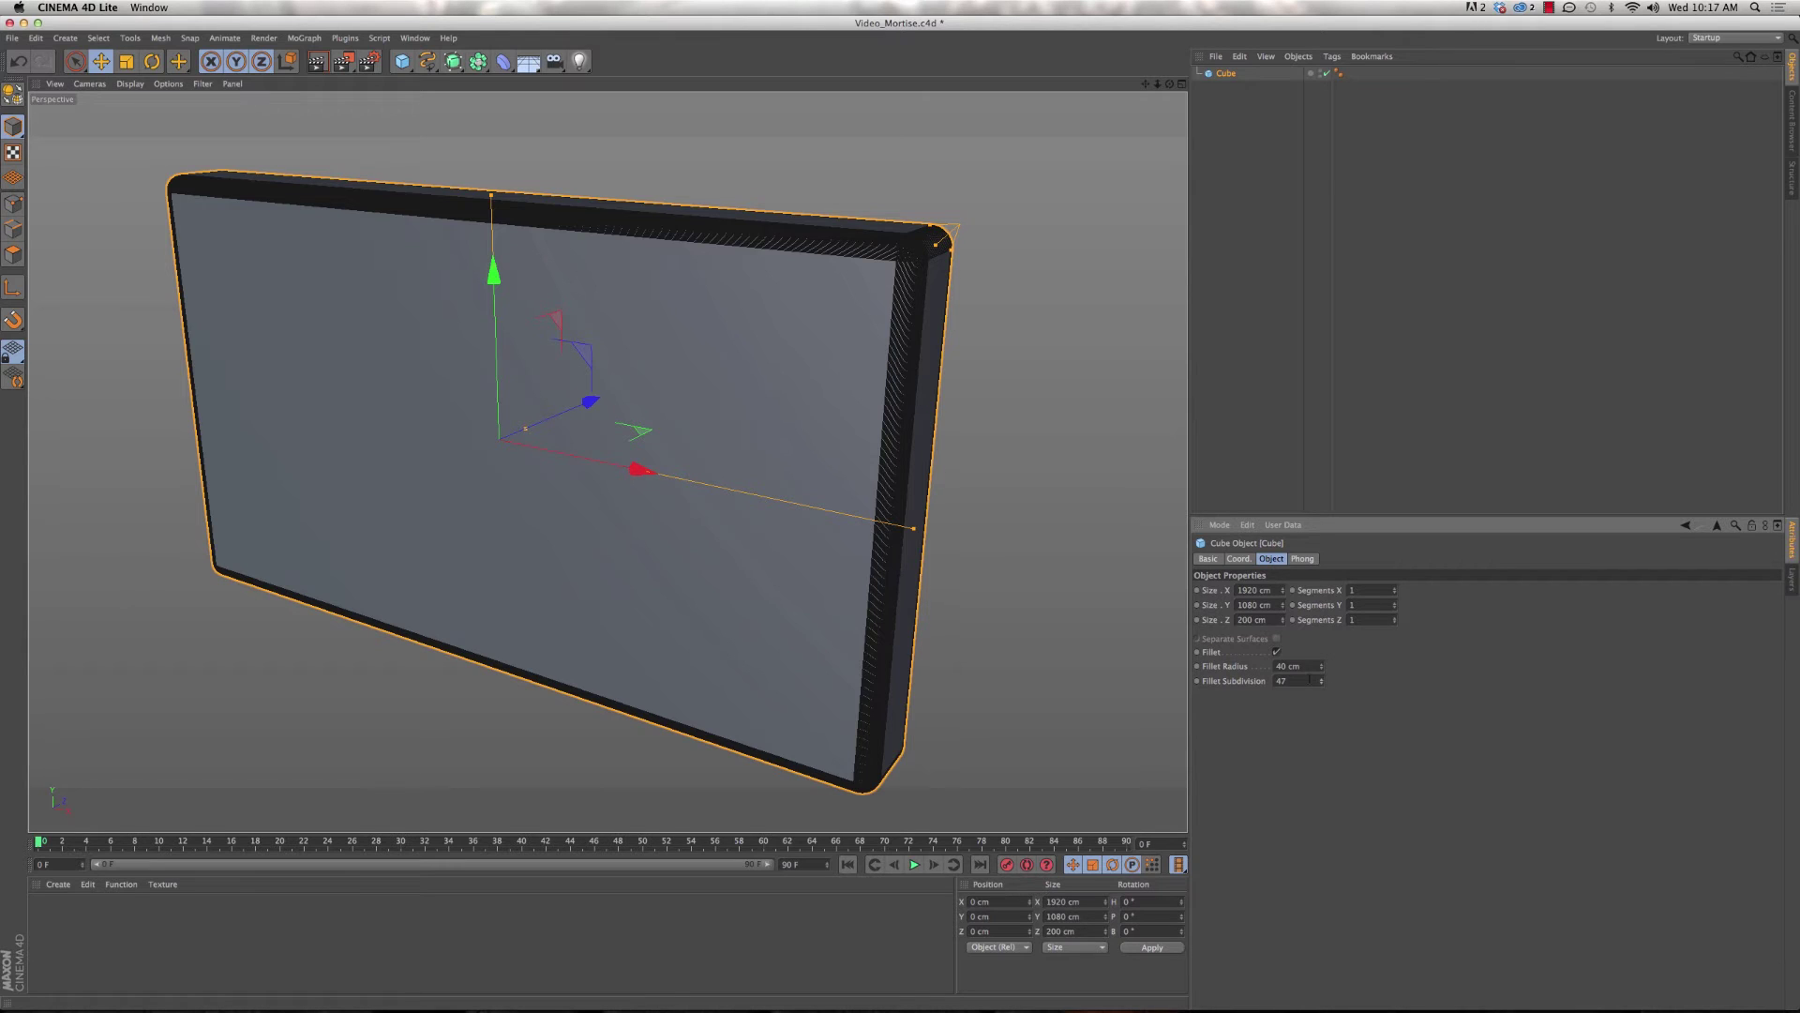
# - Set the cube's fillet radius to 5 cm with a subdivision of 5, and deselect the cube
pyautogui.moveTo(1310, 666); pyautogui.dragTo(1260, 670)
pyautogui.write('5')
pyautogui.press('Return')
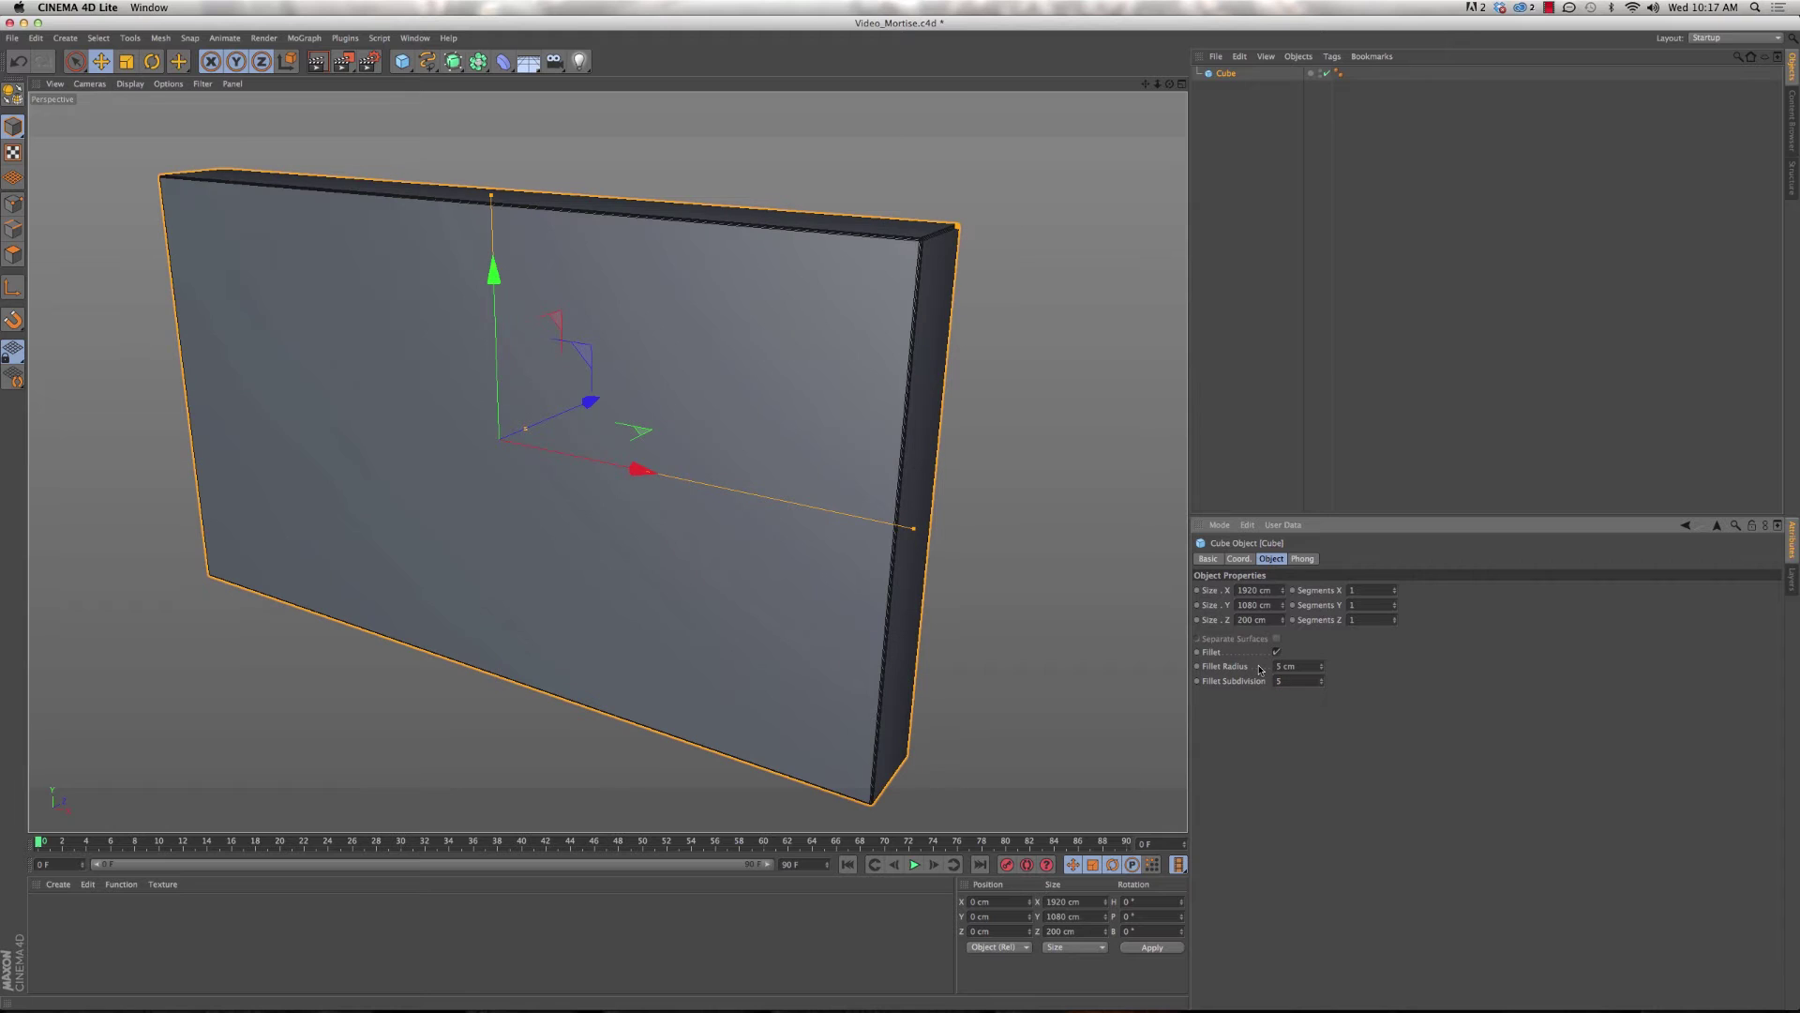
pyautogui.click(984, 442)
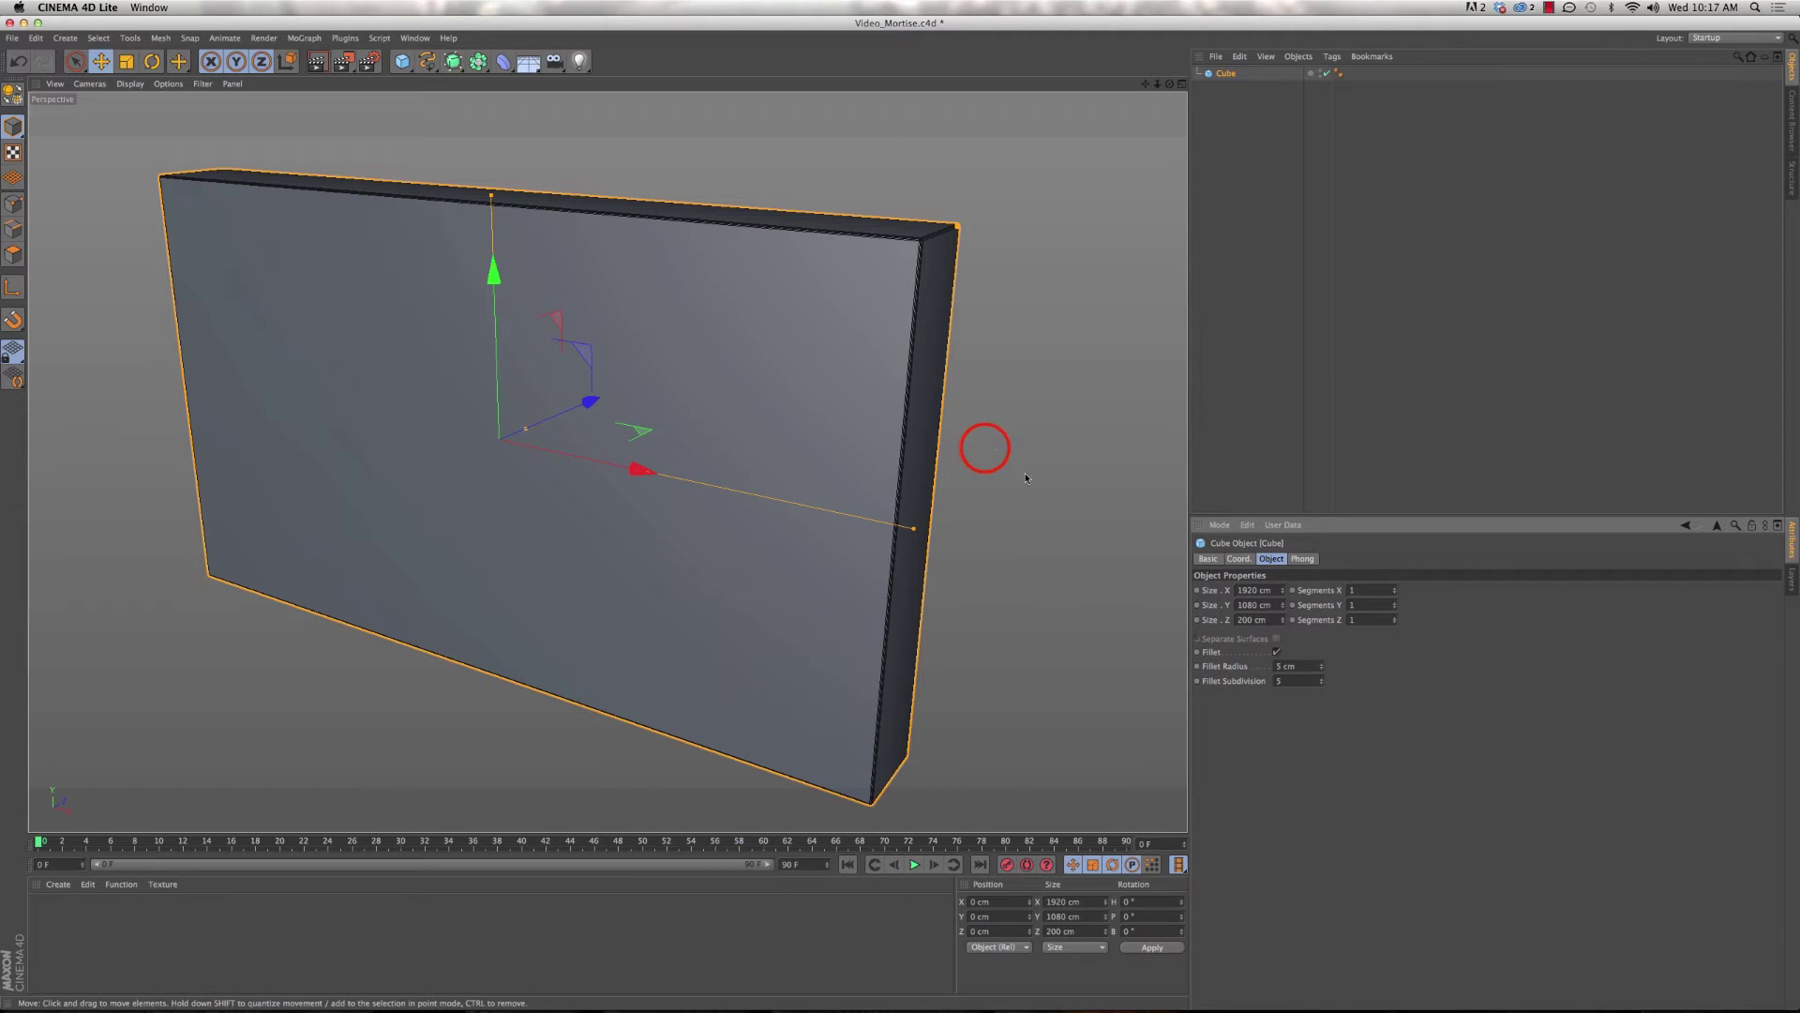
pyautogui.scroll(-2, 899, 400)
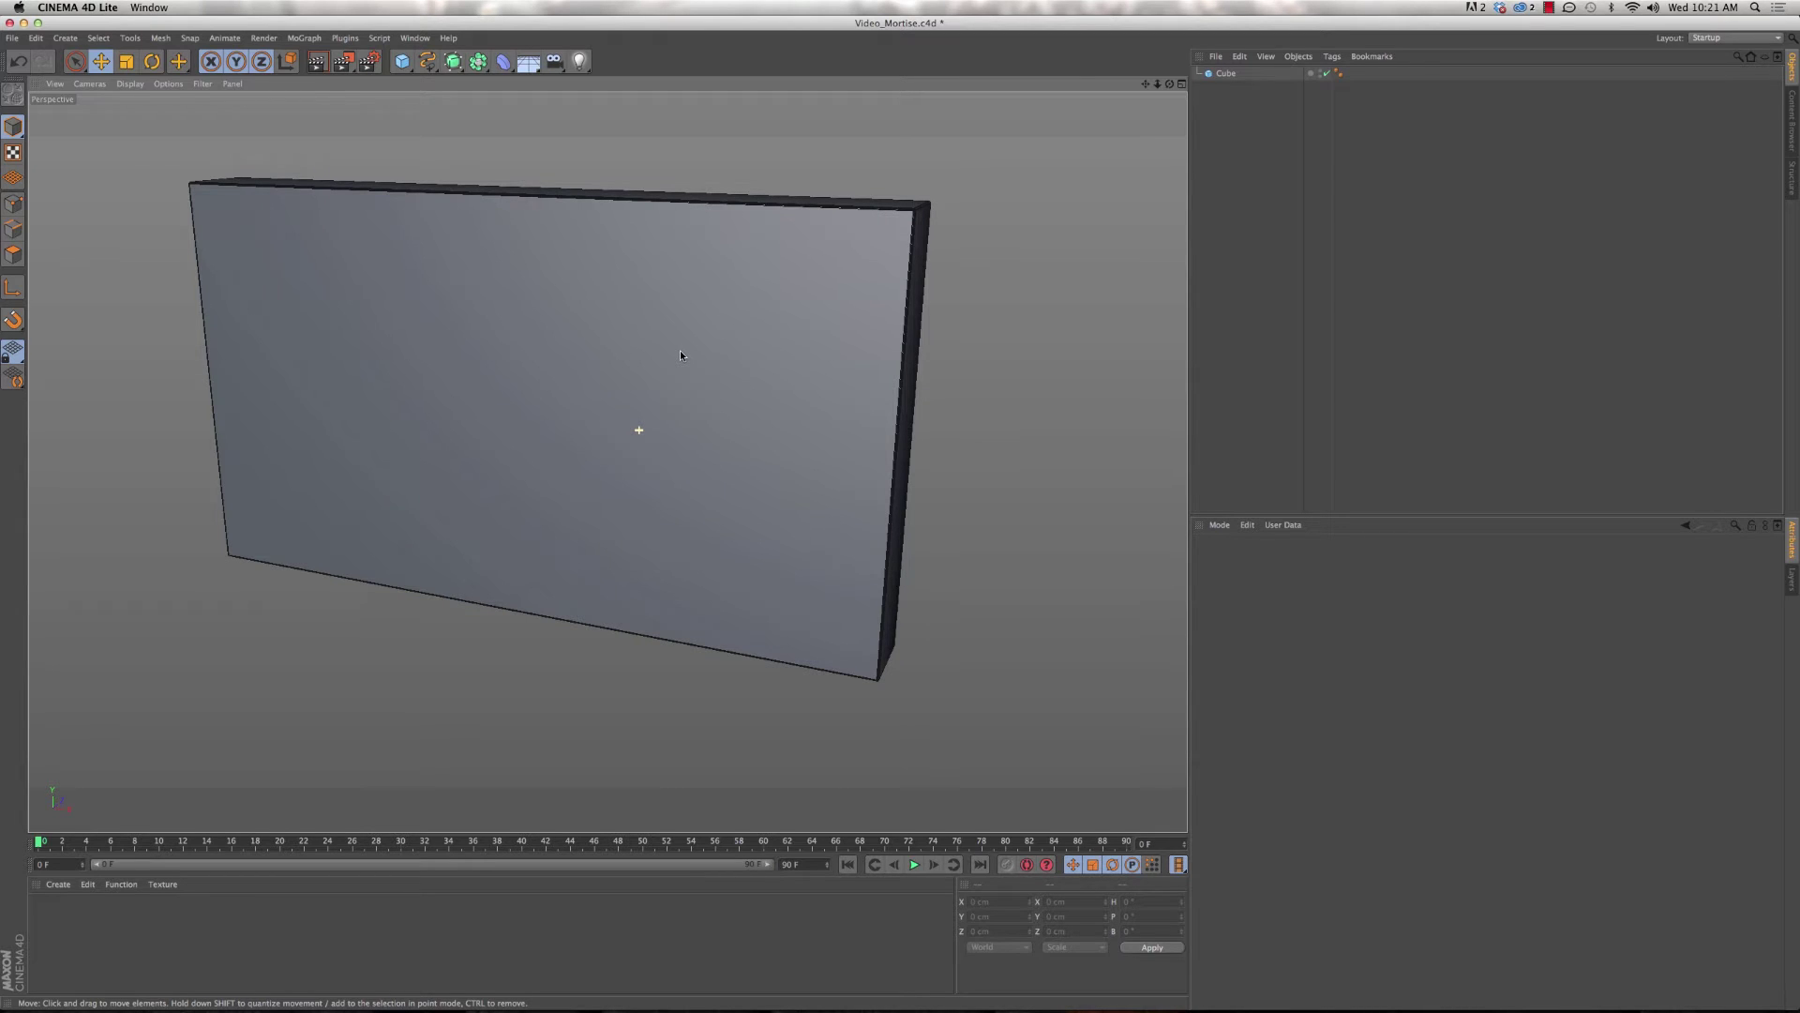
# - Duplicate the filleted cube in the object list, placing the copy above the original
pyautogui.keyDown('alt'); pyautogui.moveTo(641, 392); pyautogui.dragTo(812, 358); pyautogui.keyUp('alt')
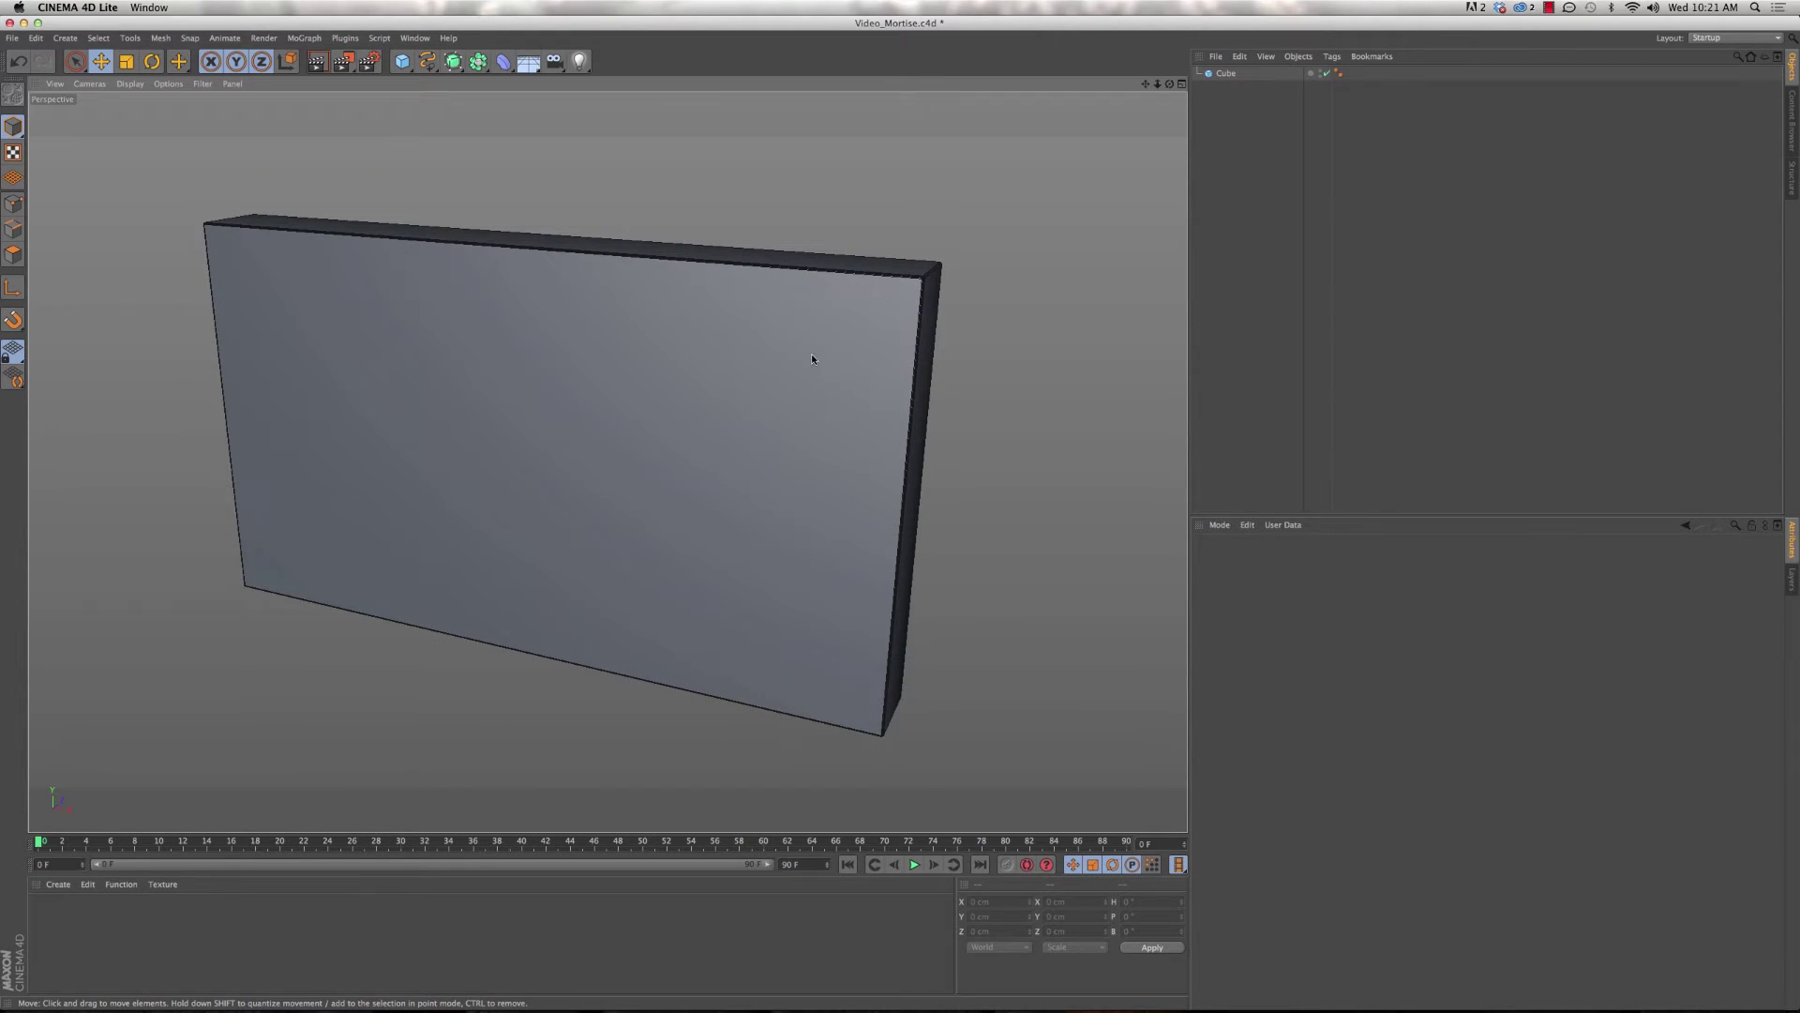
pyautogui.click(1225, 74)
pyautogui.keyDown('ctrl'); pyautogui.moveTo(1226, 76); pyautogui.dragTo(1227, 74); pyautogui.keyUp('ctrl')
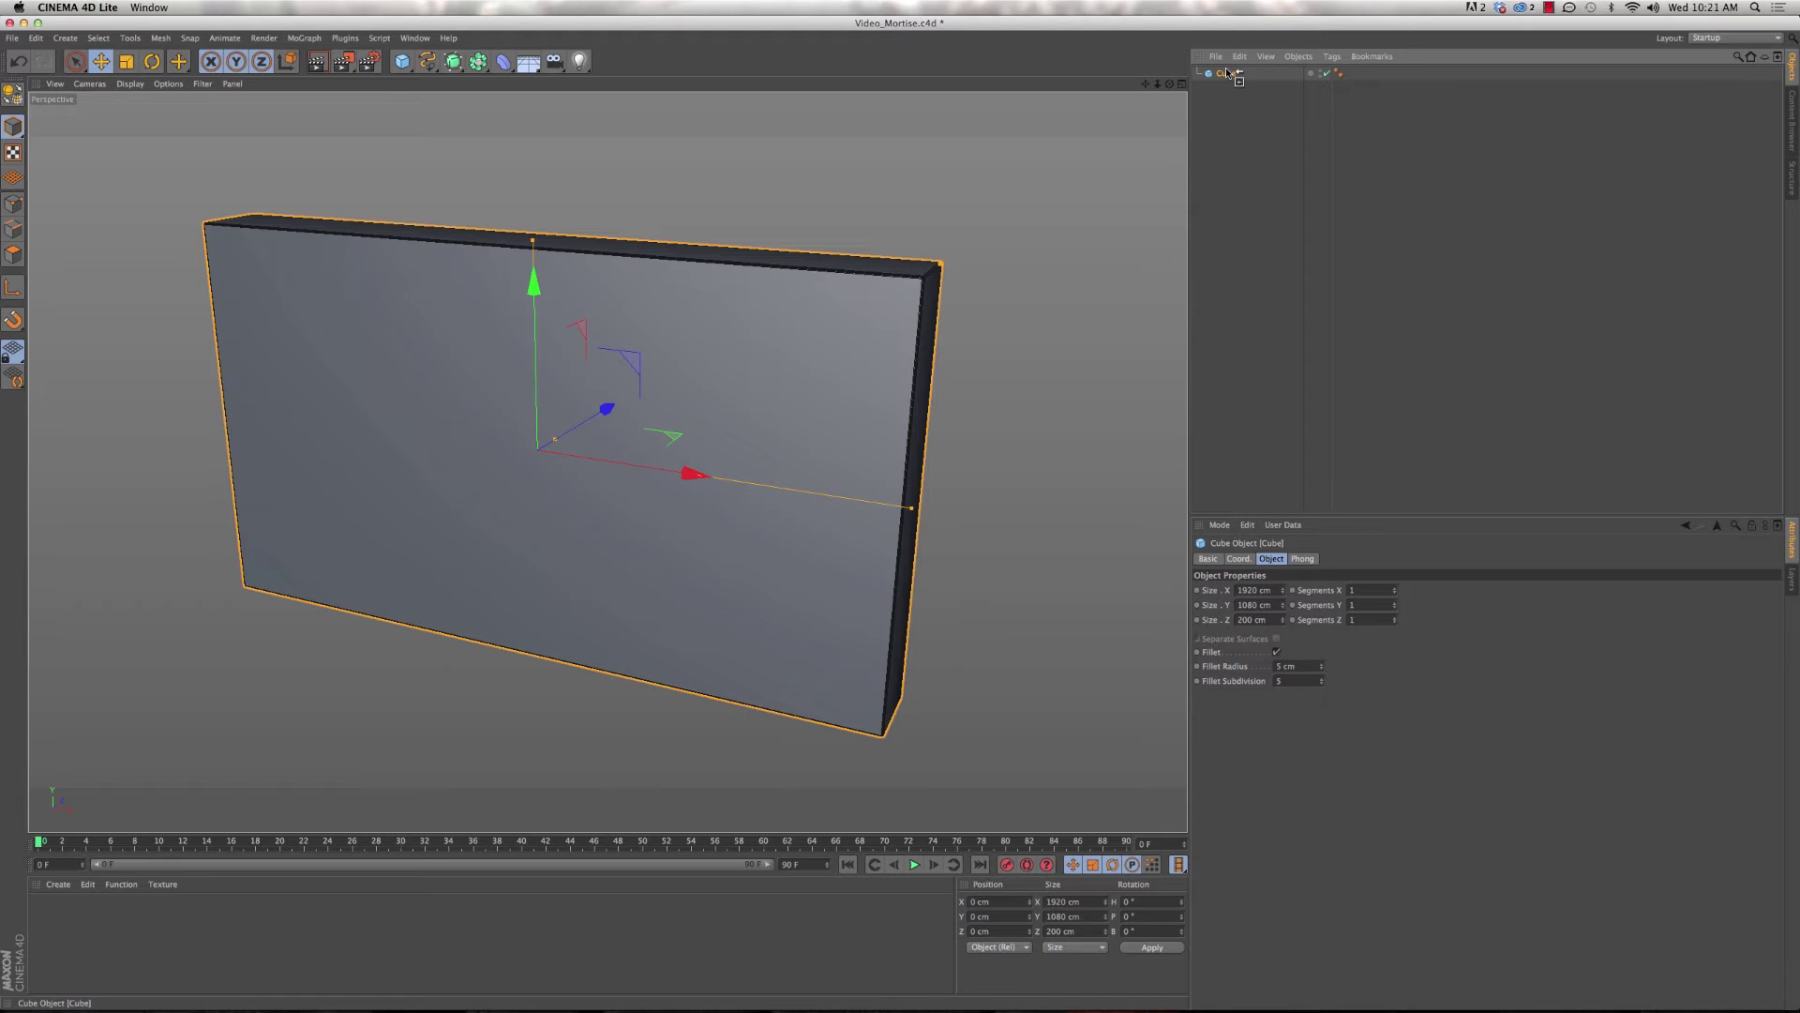
pyautogui.moveTo(1226, 70); pyautogui.dragTo(1227, 73)
pyautogui.moveTo(1226, 73); pyautogui.dragTo(1226, 73)
pyautogui.moveTo(1227, 75); pyautogui.dragTo(1227, 72)
pyautogui.keyDown('ctrl'); pyautogui.moveTo(1226, 72); pyautogui.dragTo(1226, 72); pyautogui.keyUp('ctrl')
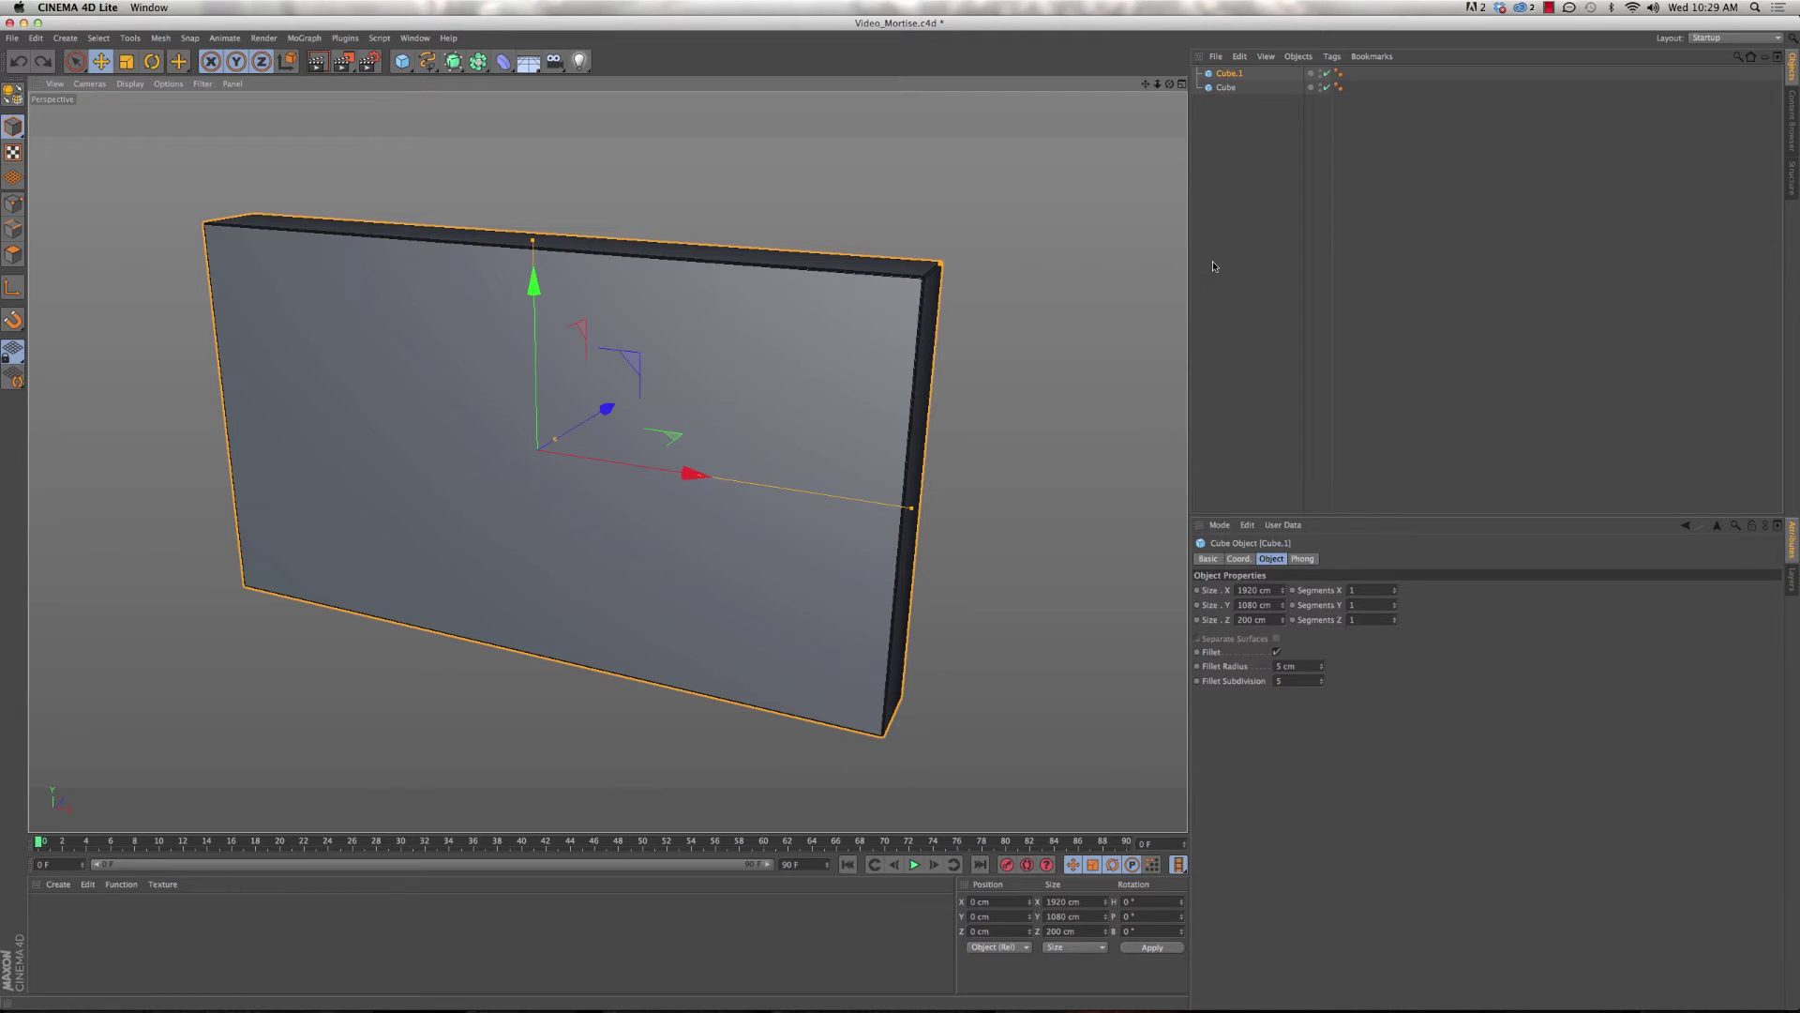
# - Turn off the fillet on the duplicate cube and set its Z size to 0 cm
pyautogui.click(1276, 651)
pyautogui.click(1257, 620)
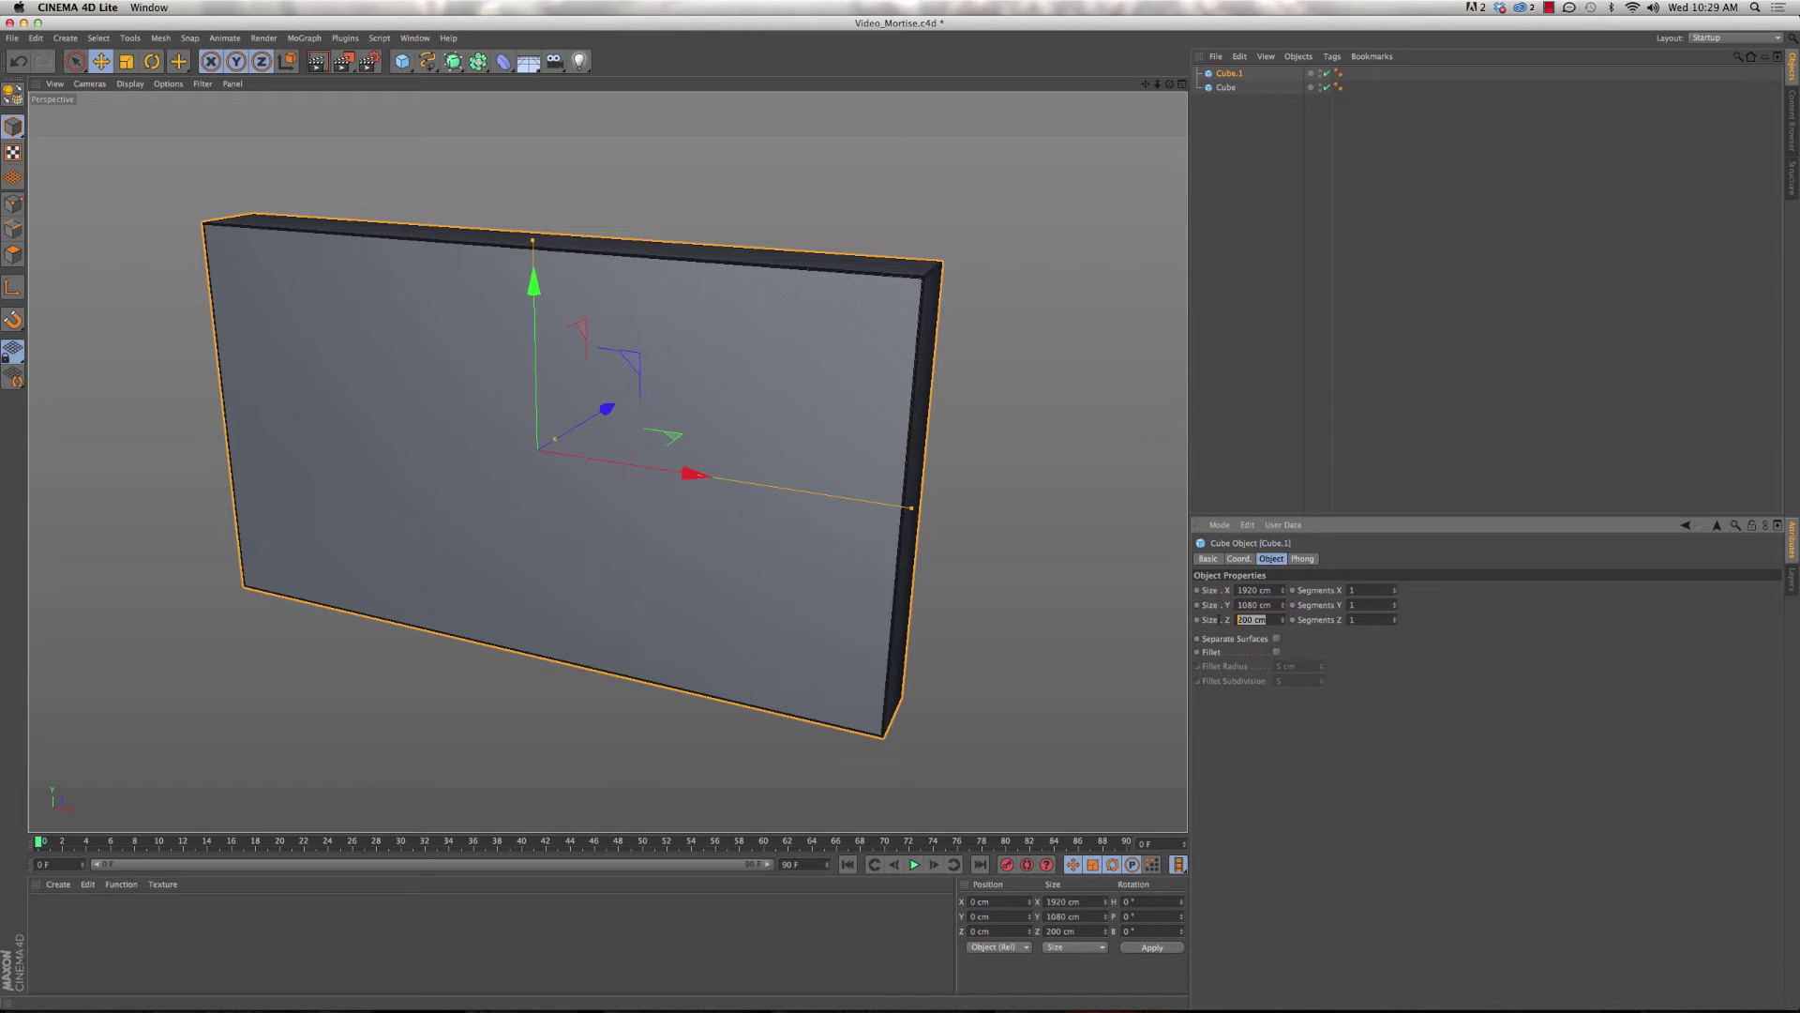
pyautogui.write('0')
pyautogui.press('Return')
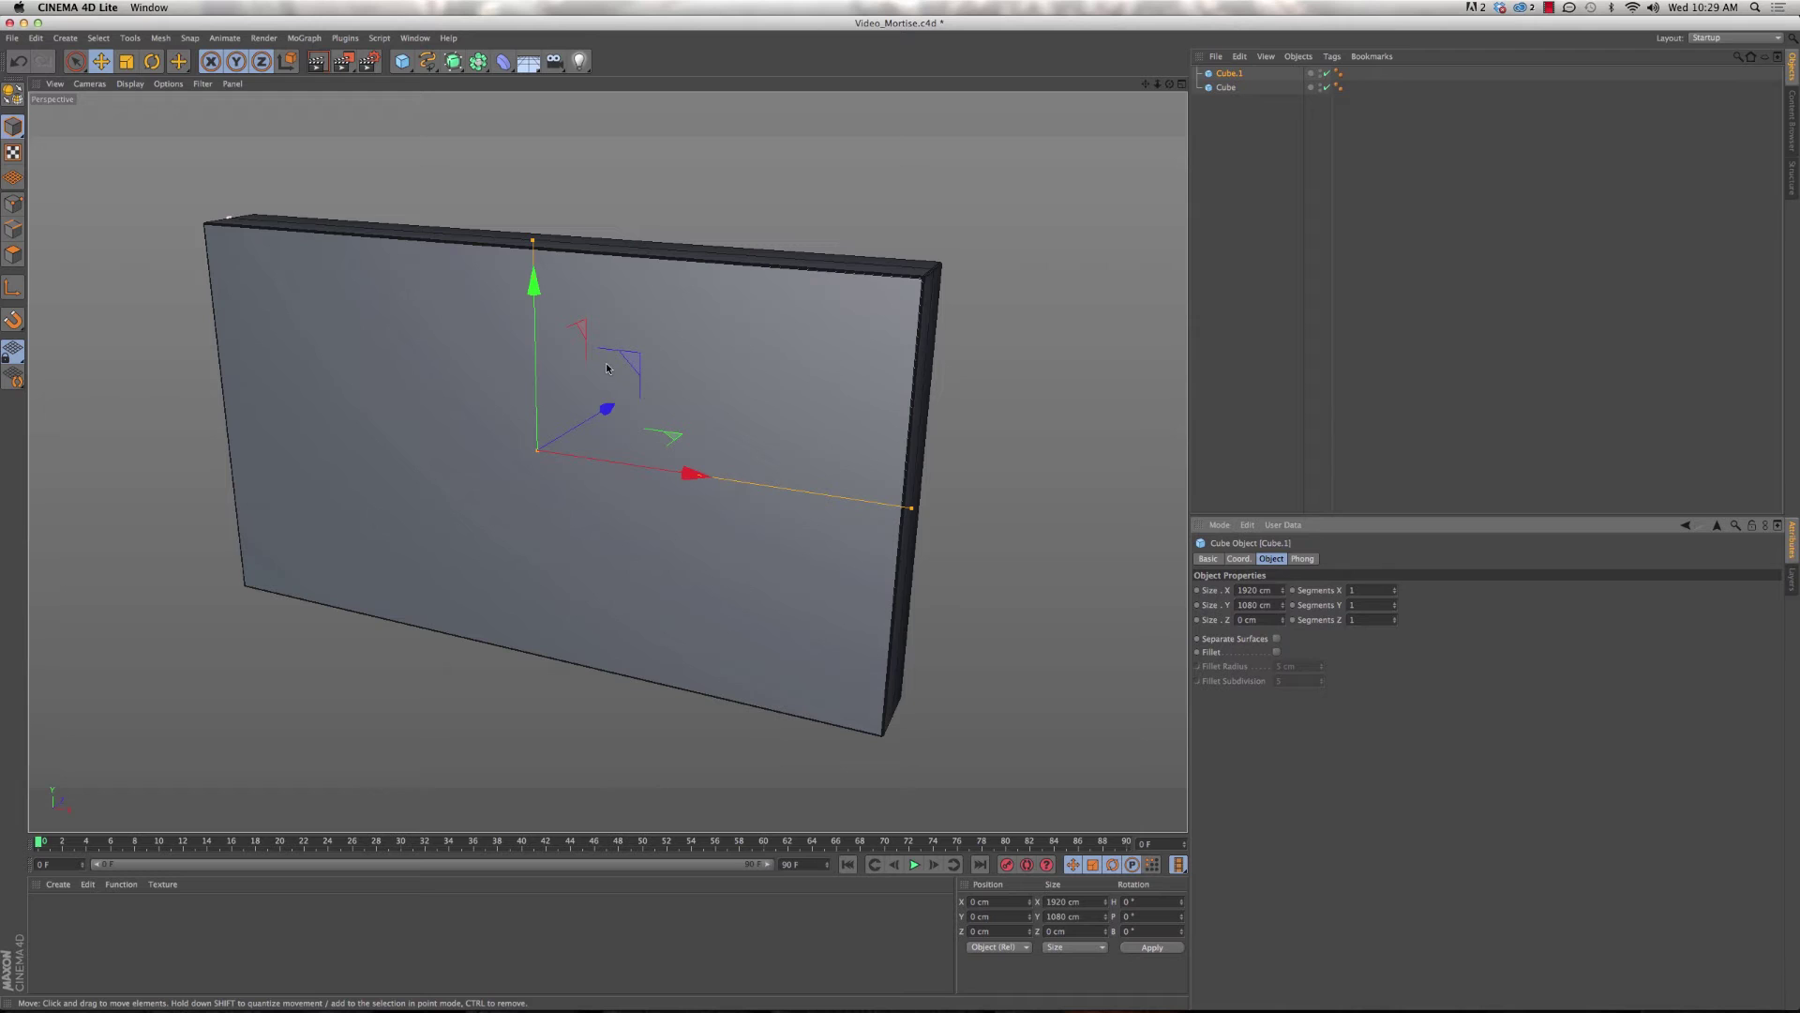
# - Show all four views and move the flat duplicate along Z to about -107 cm, just in front of the slab's front face
pyautogui.middleClick(513, 425)
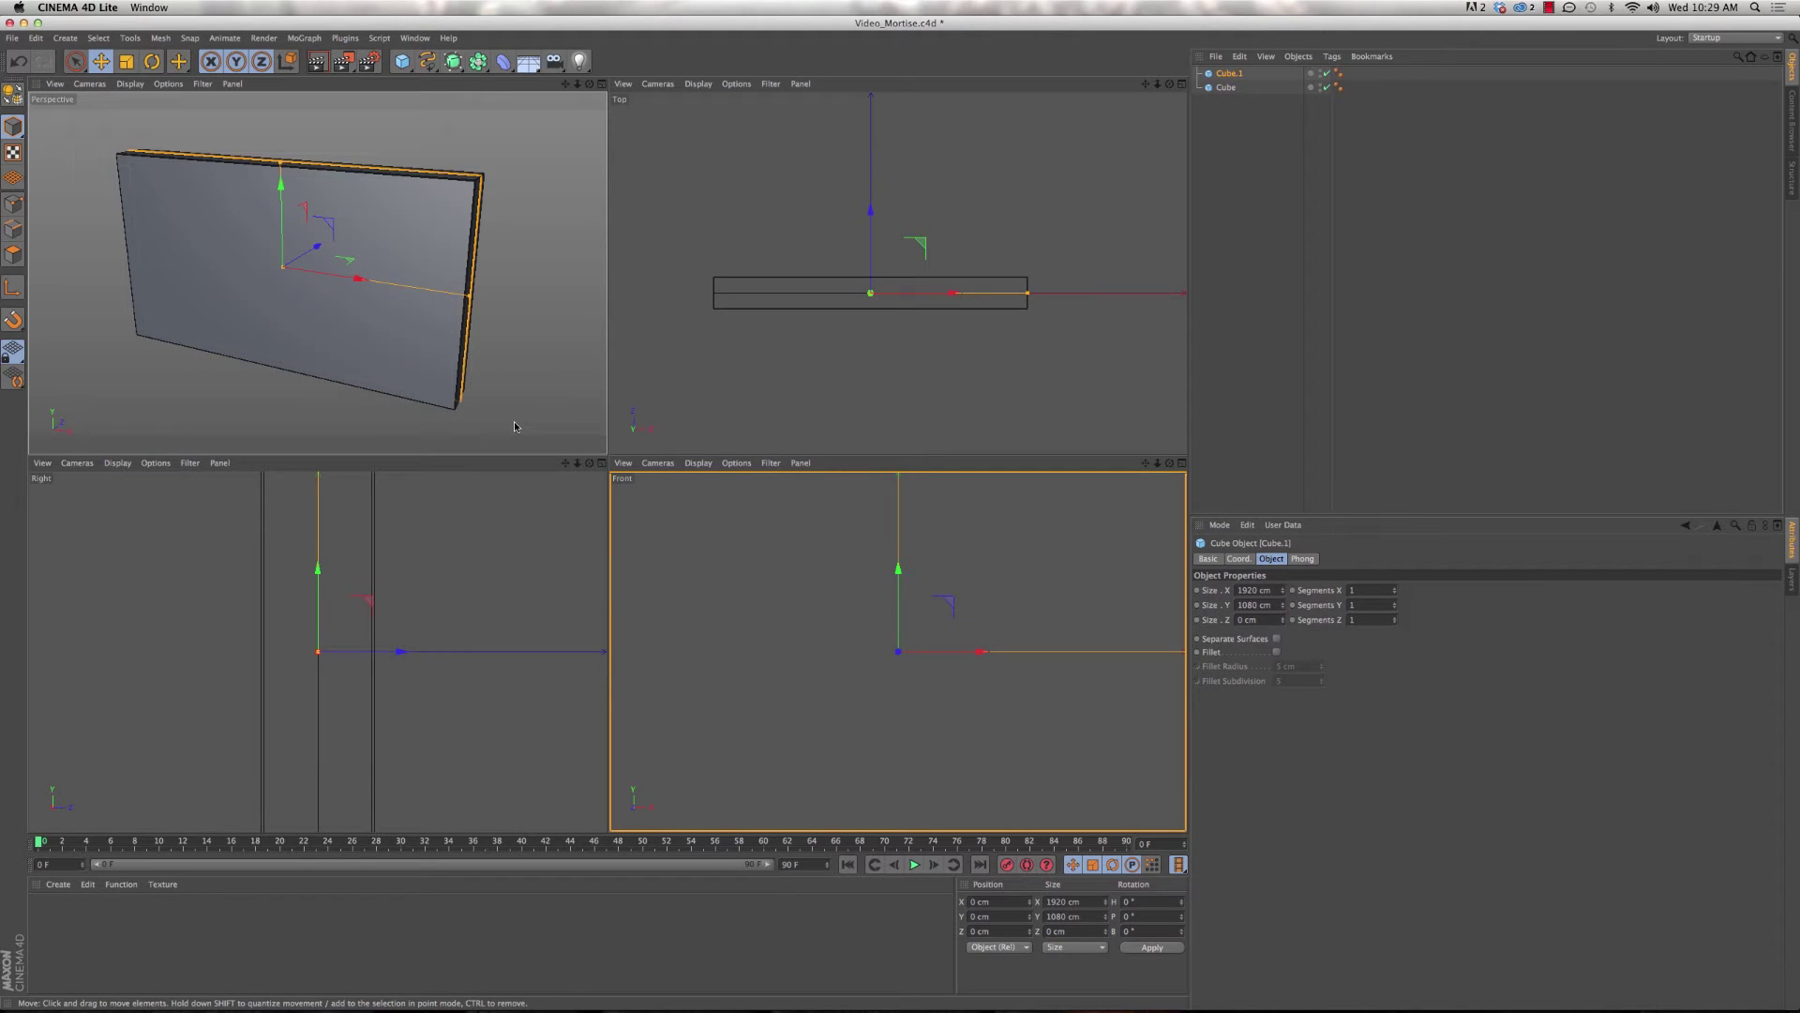
pyautogui.click(857, 302)
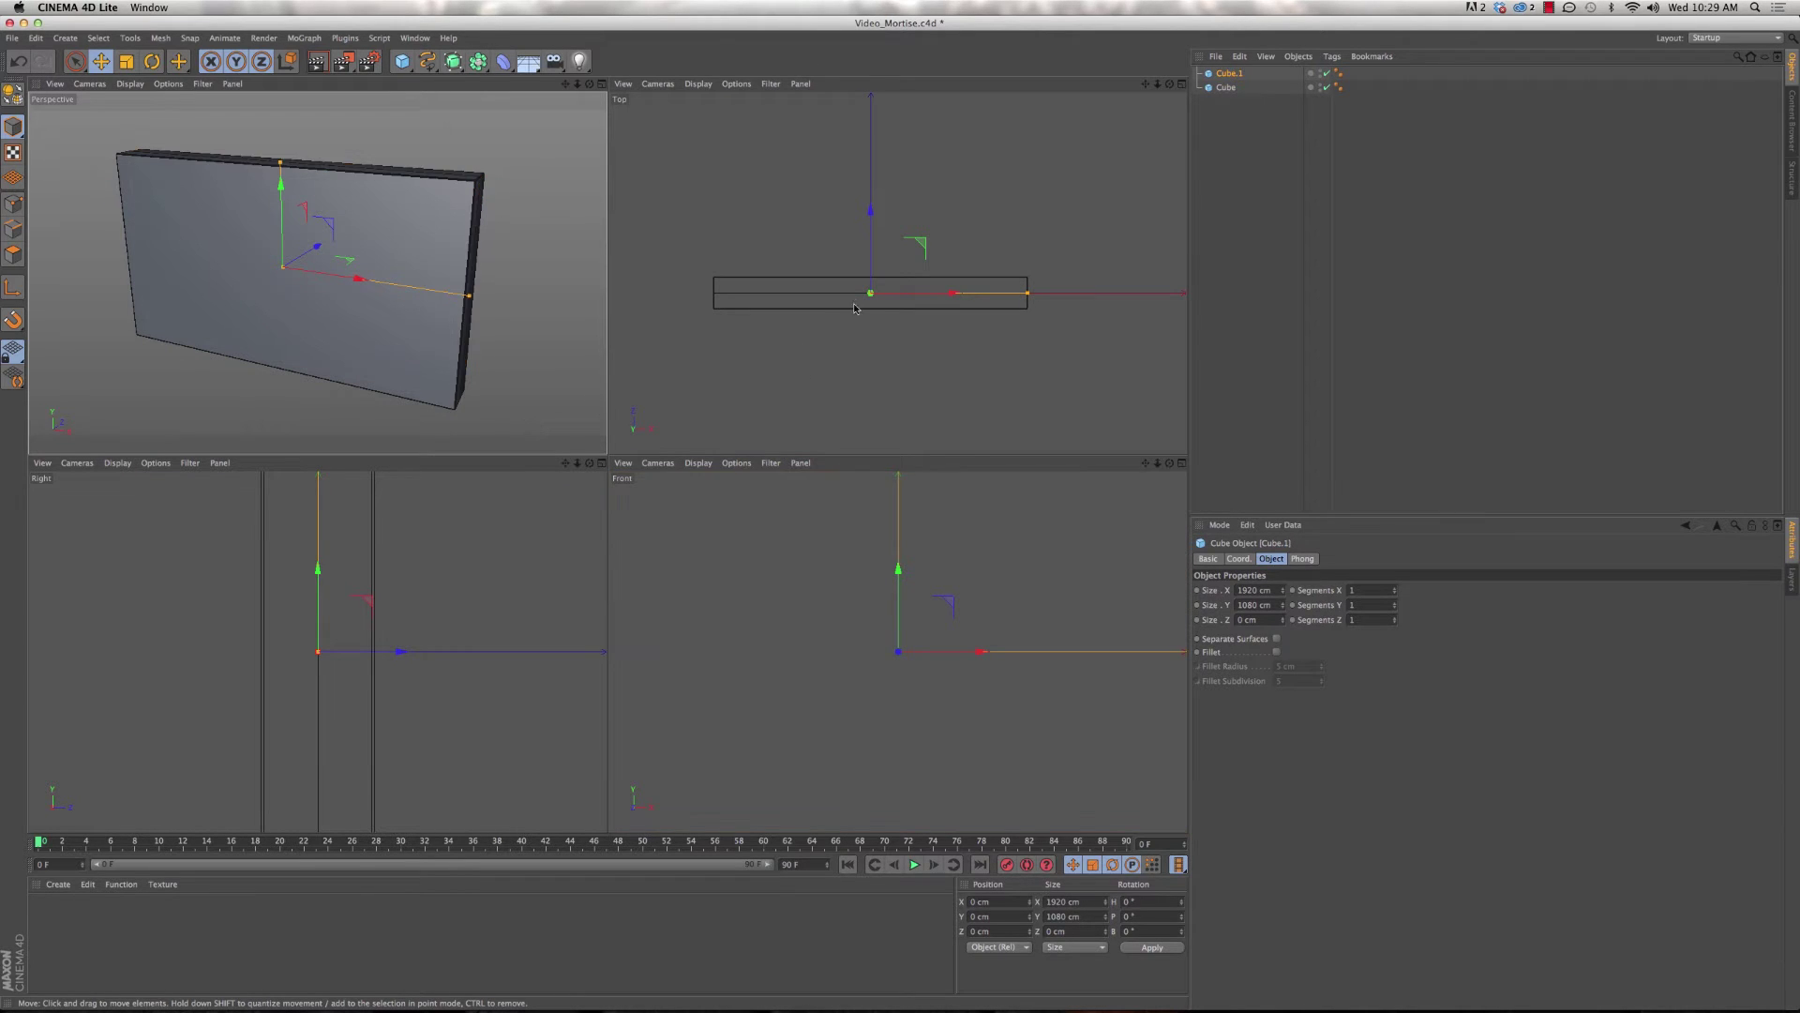
pyautogui.click(868, 295)
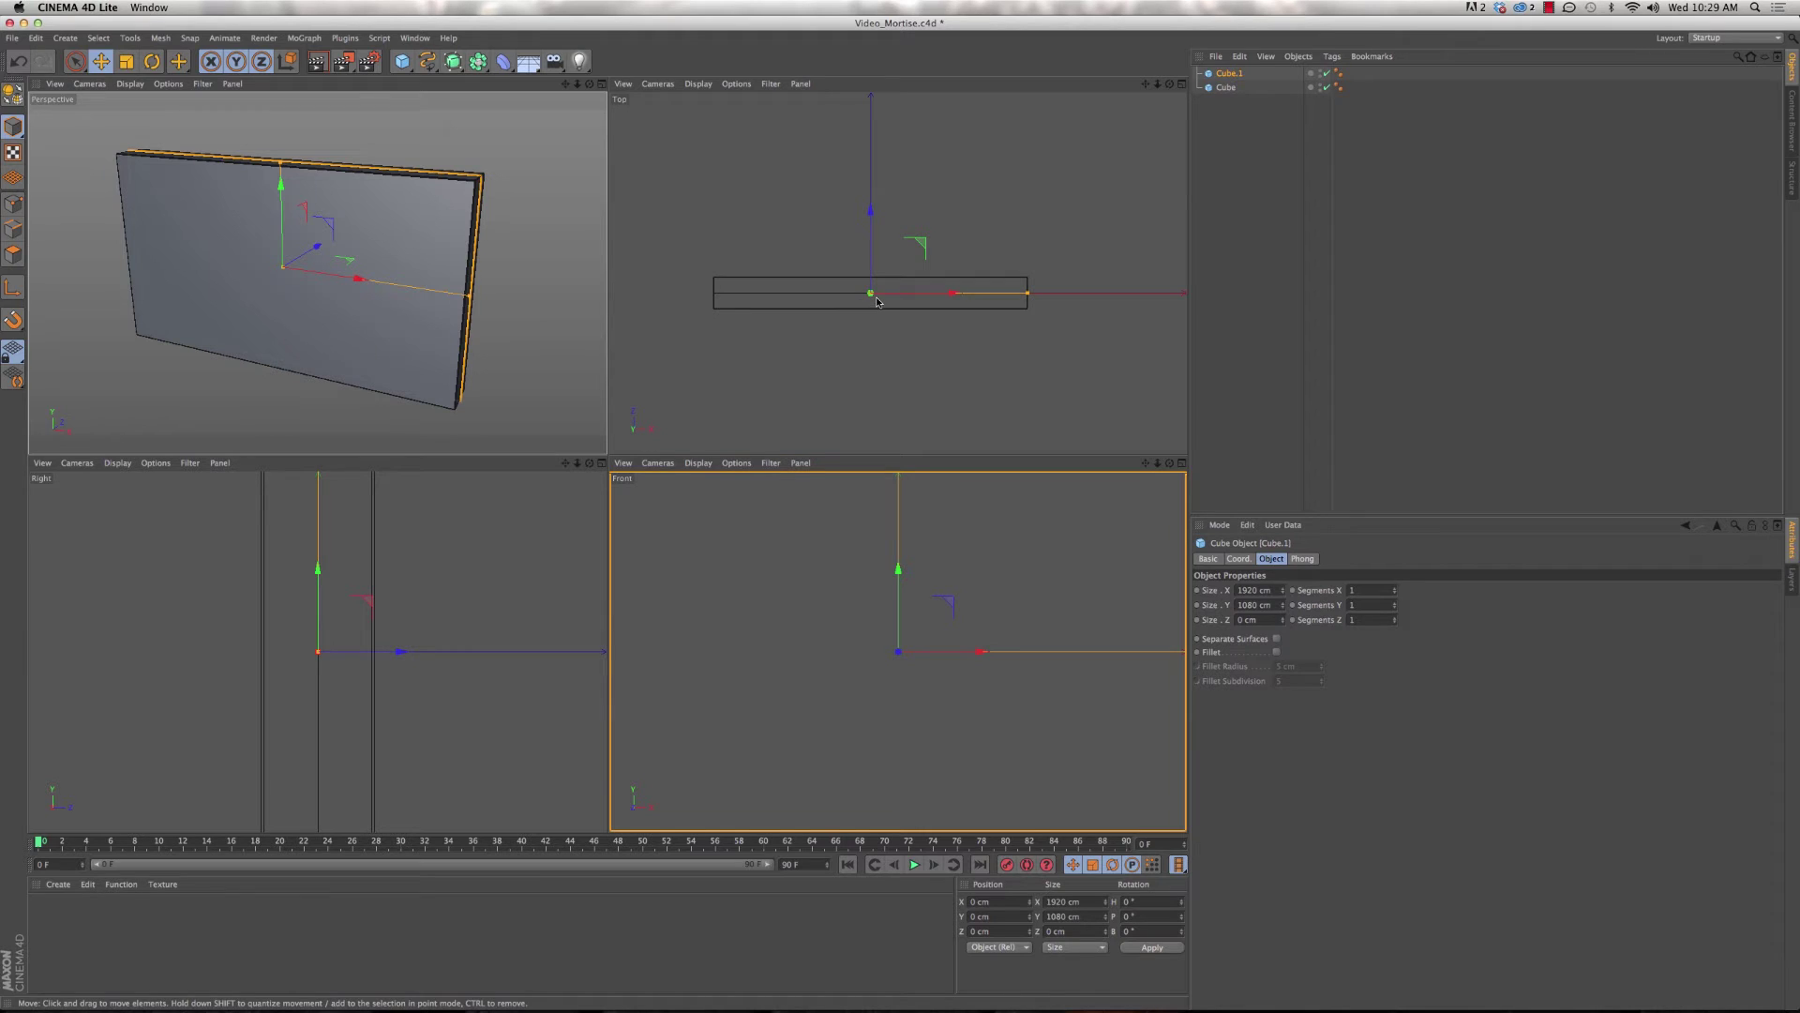
pyautogui.click(1233, 74)
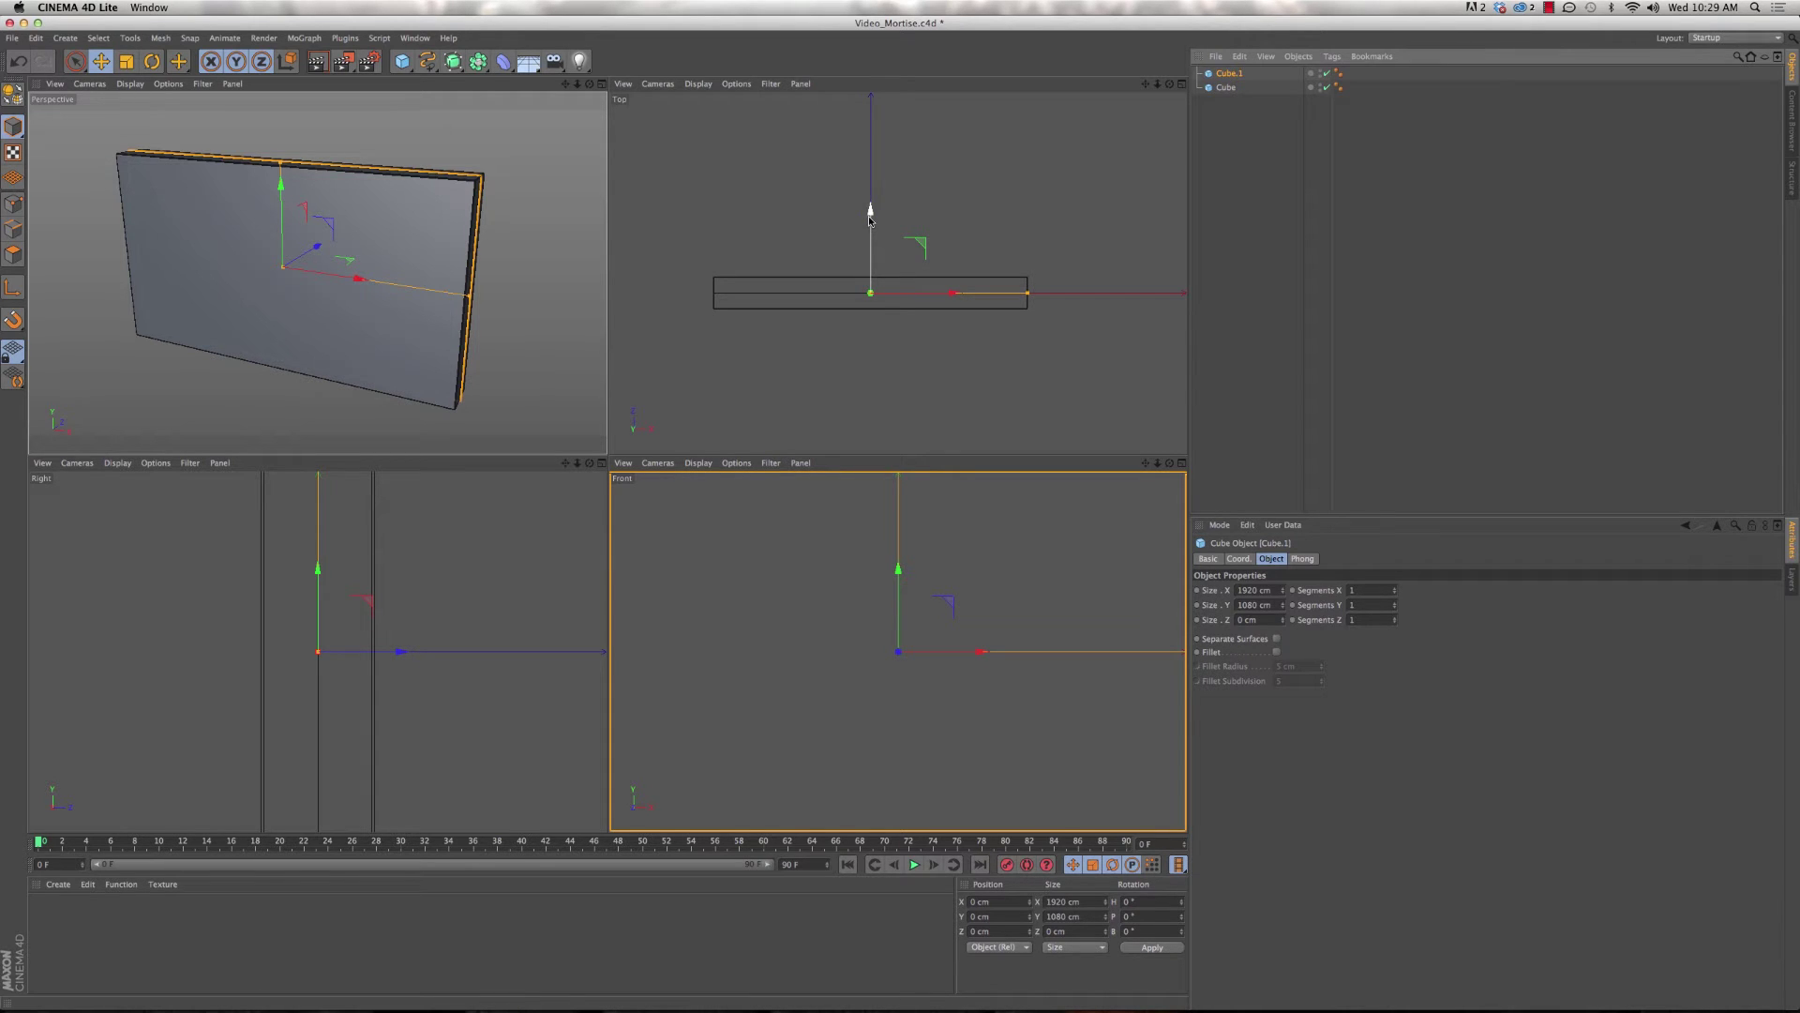
pyautogui.moveTo(871, 217); pyautogui.dragTo(870, 237)
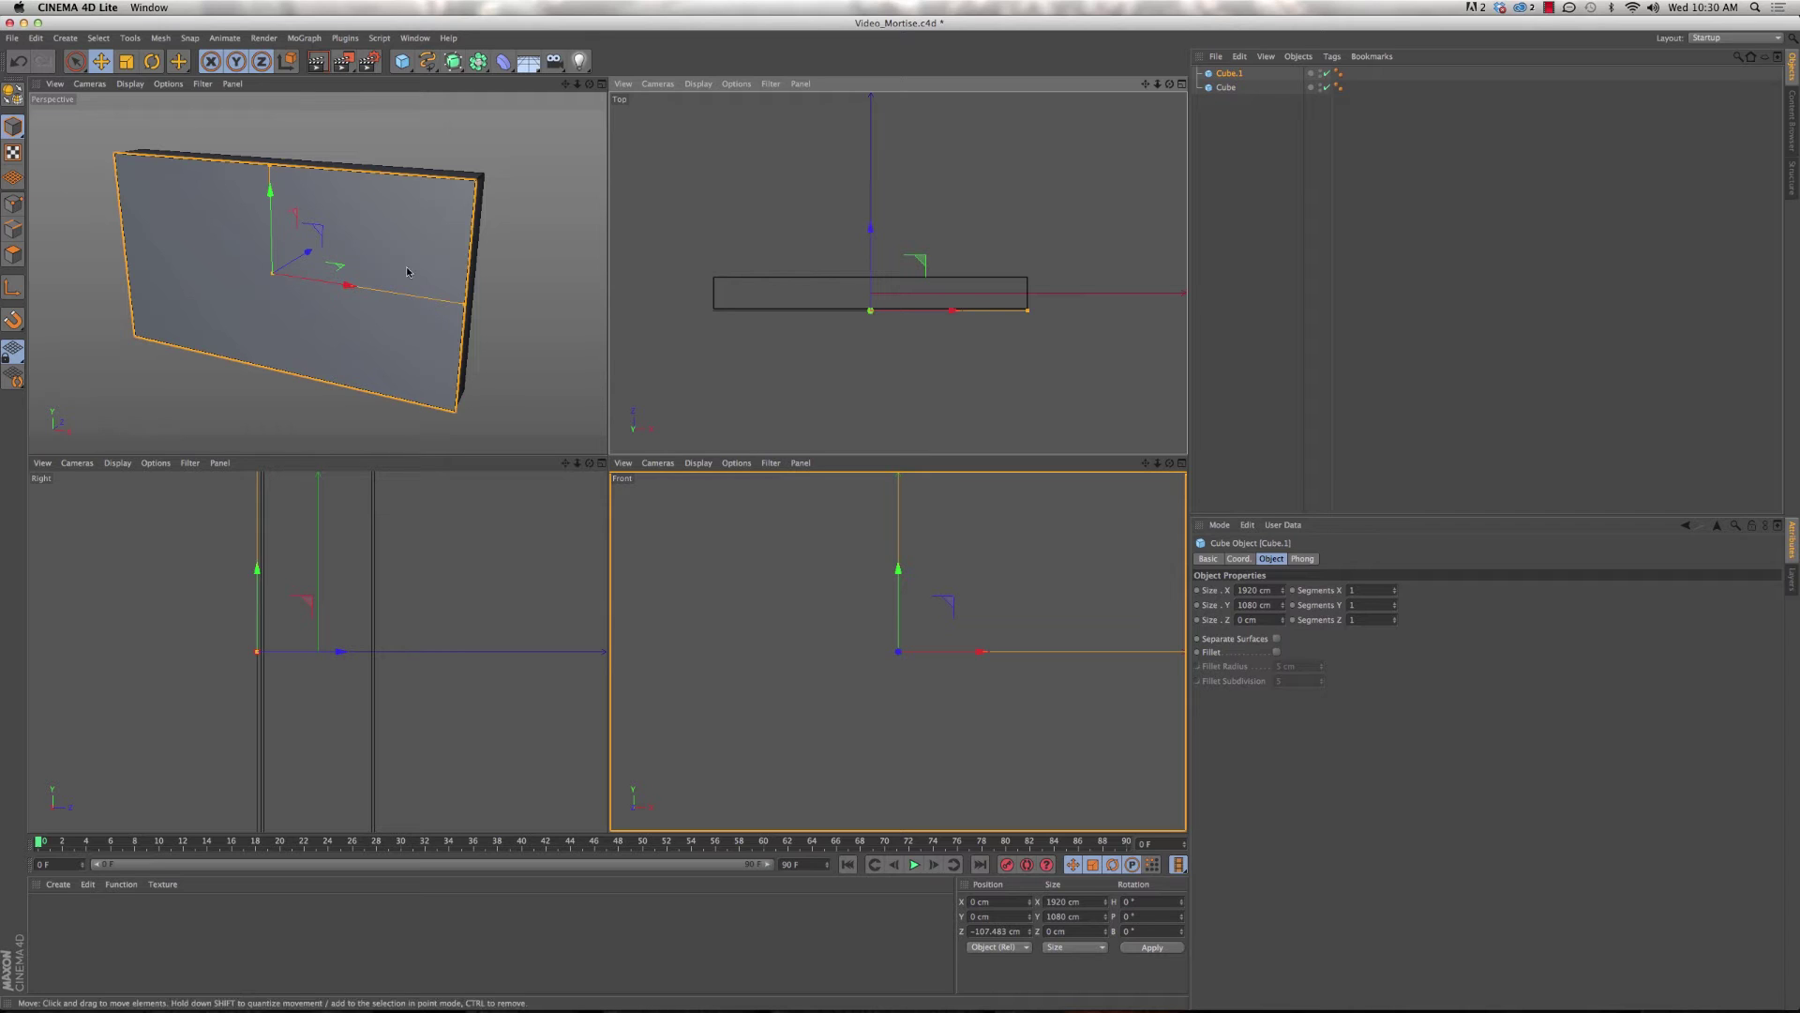
# - Move the flat front panel along Z to about -102.6 cm, closer to the slab's front face
pyautogui.moveTo(865, 259); pyautogui.dragTo(875, 263)
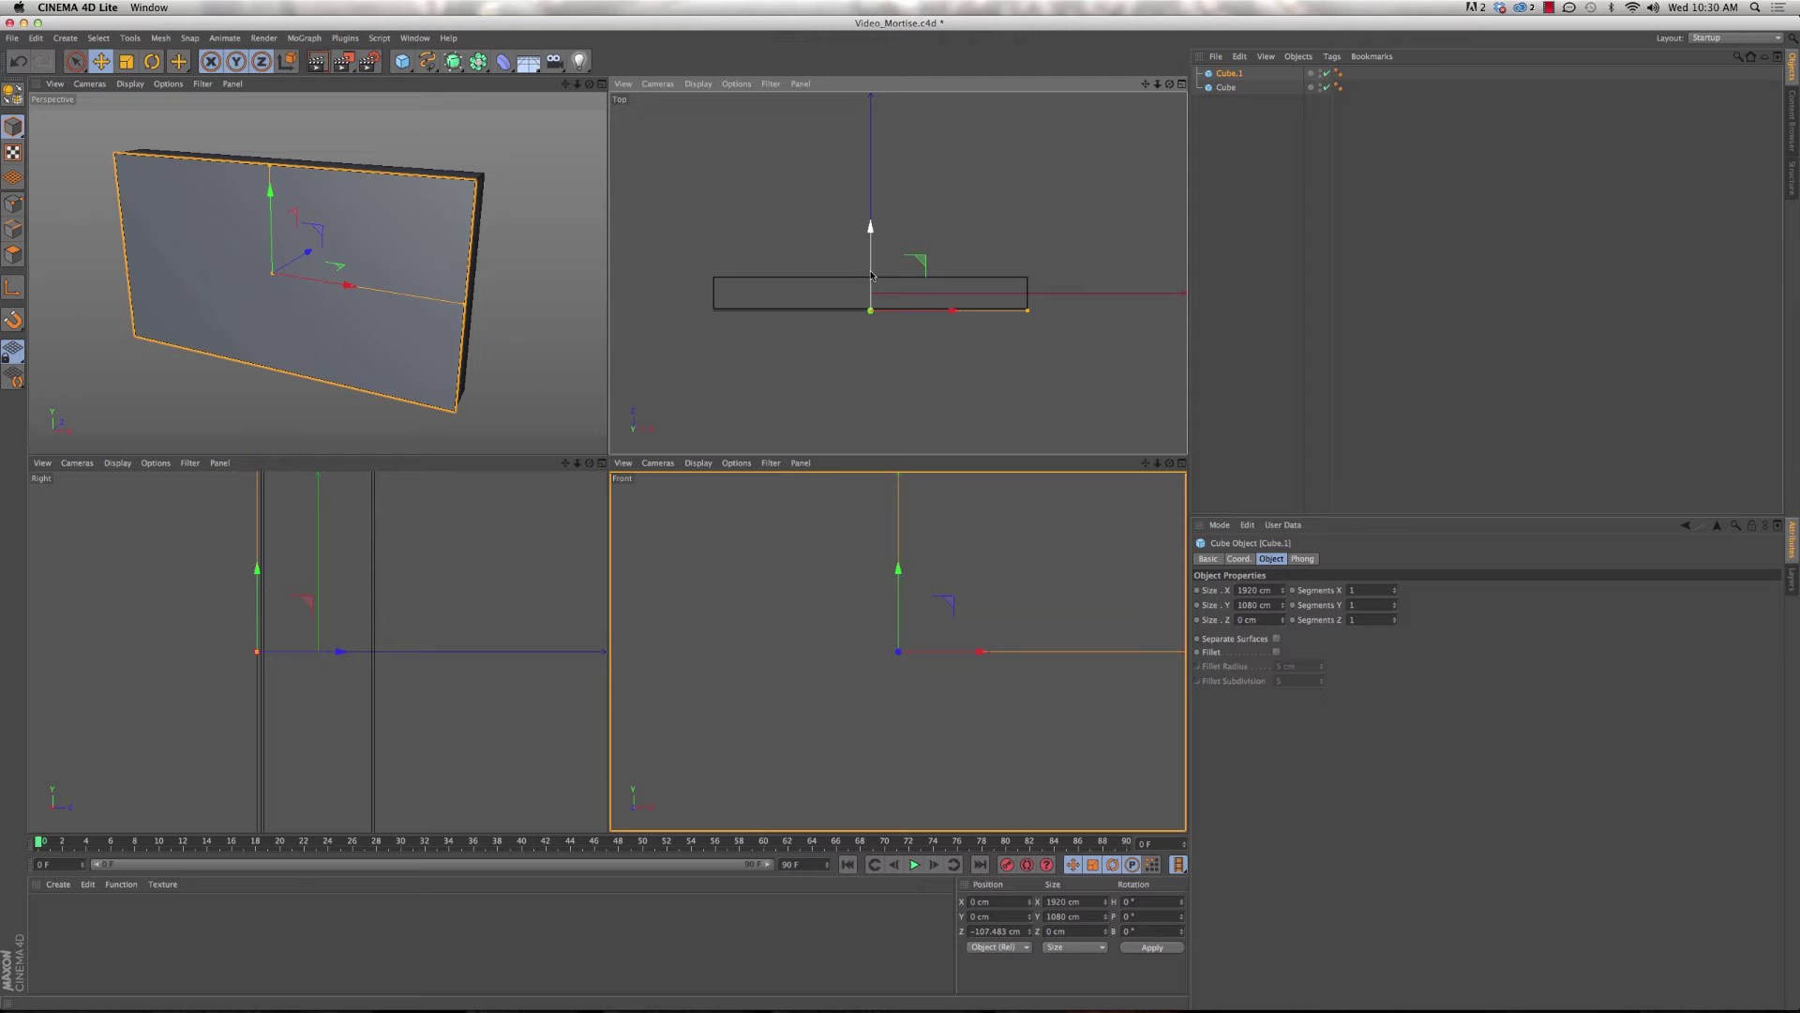
pyautogui.press('o')
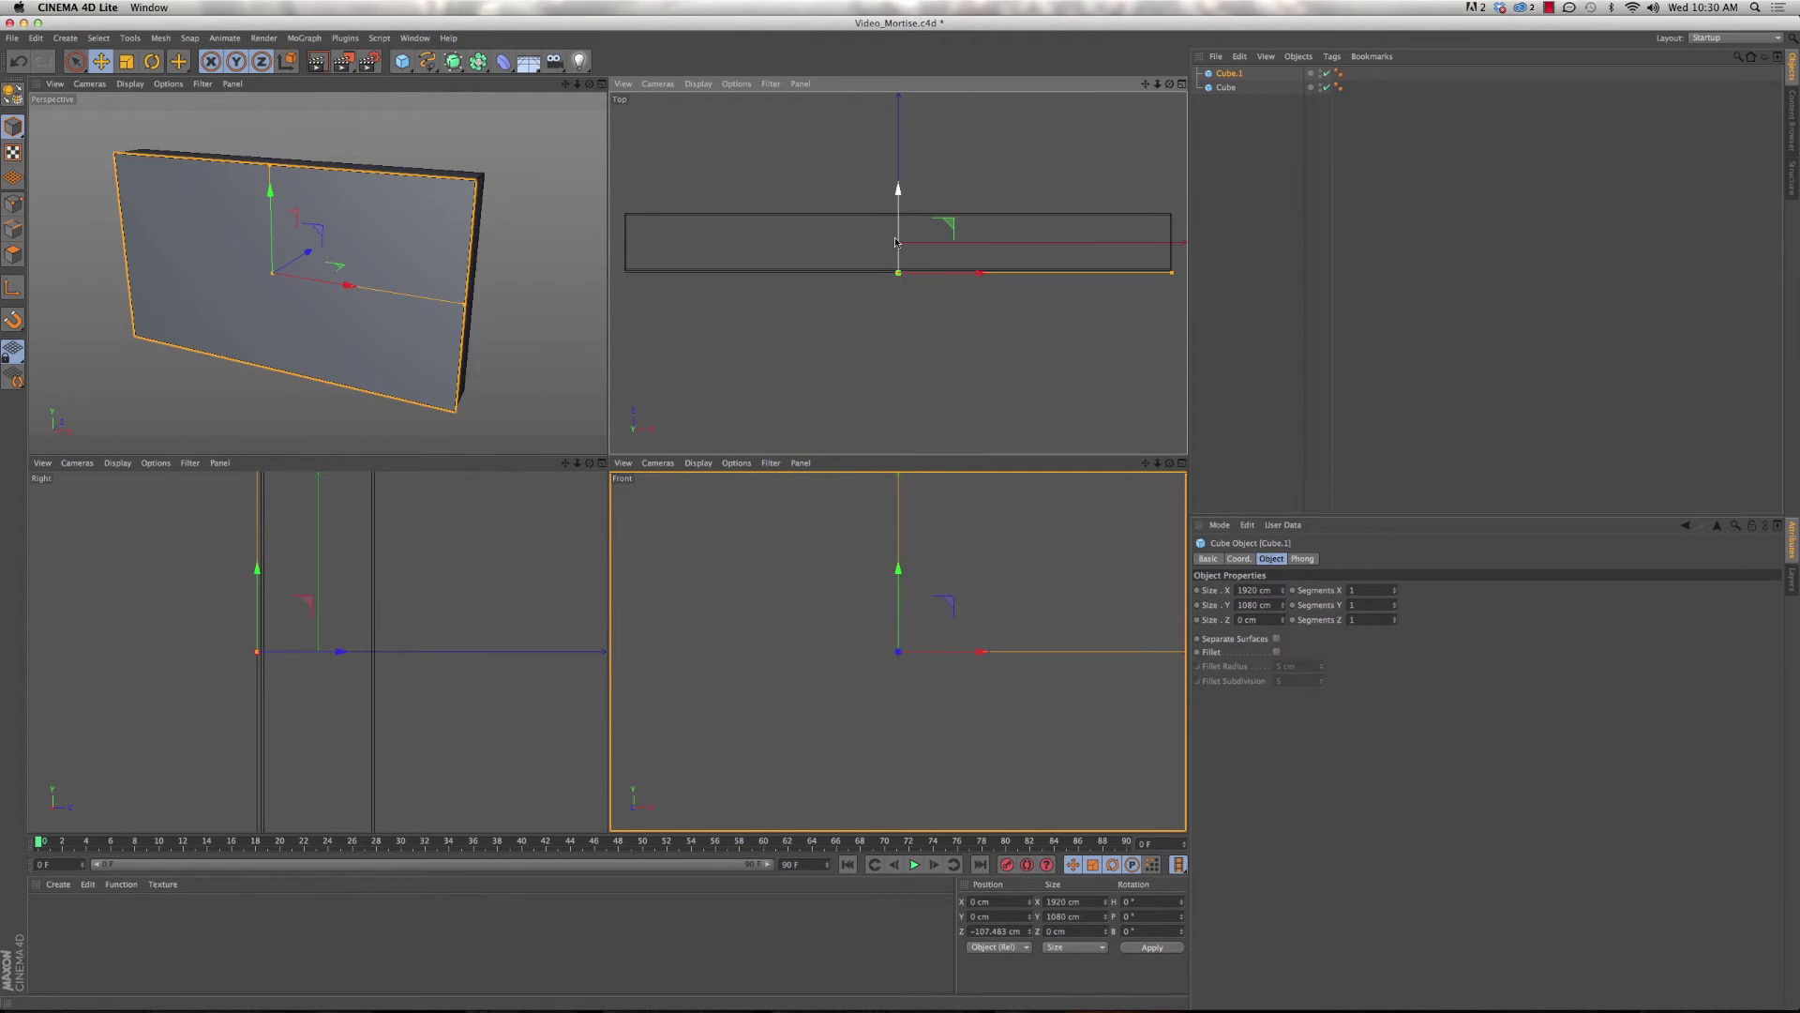
pyautogui.click(897, 241)
pyautogui.moveTo(897, 241); pyautogui.dragTo(897, 238)
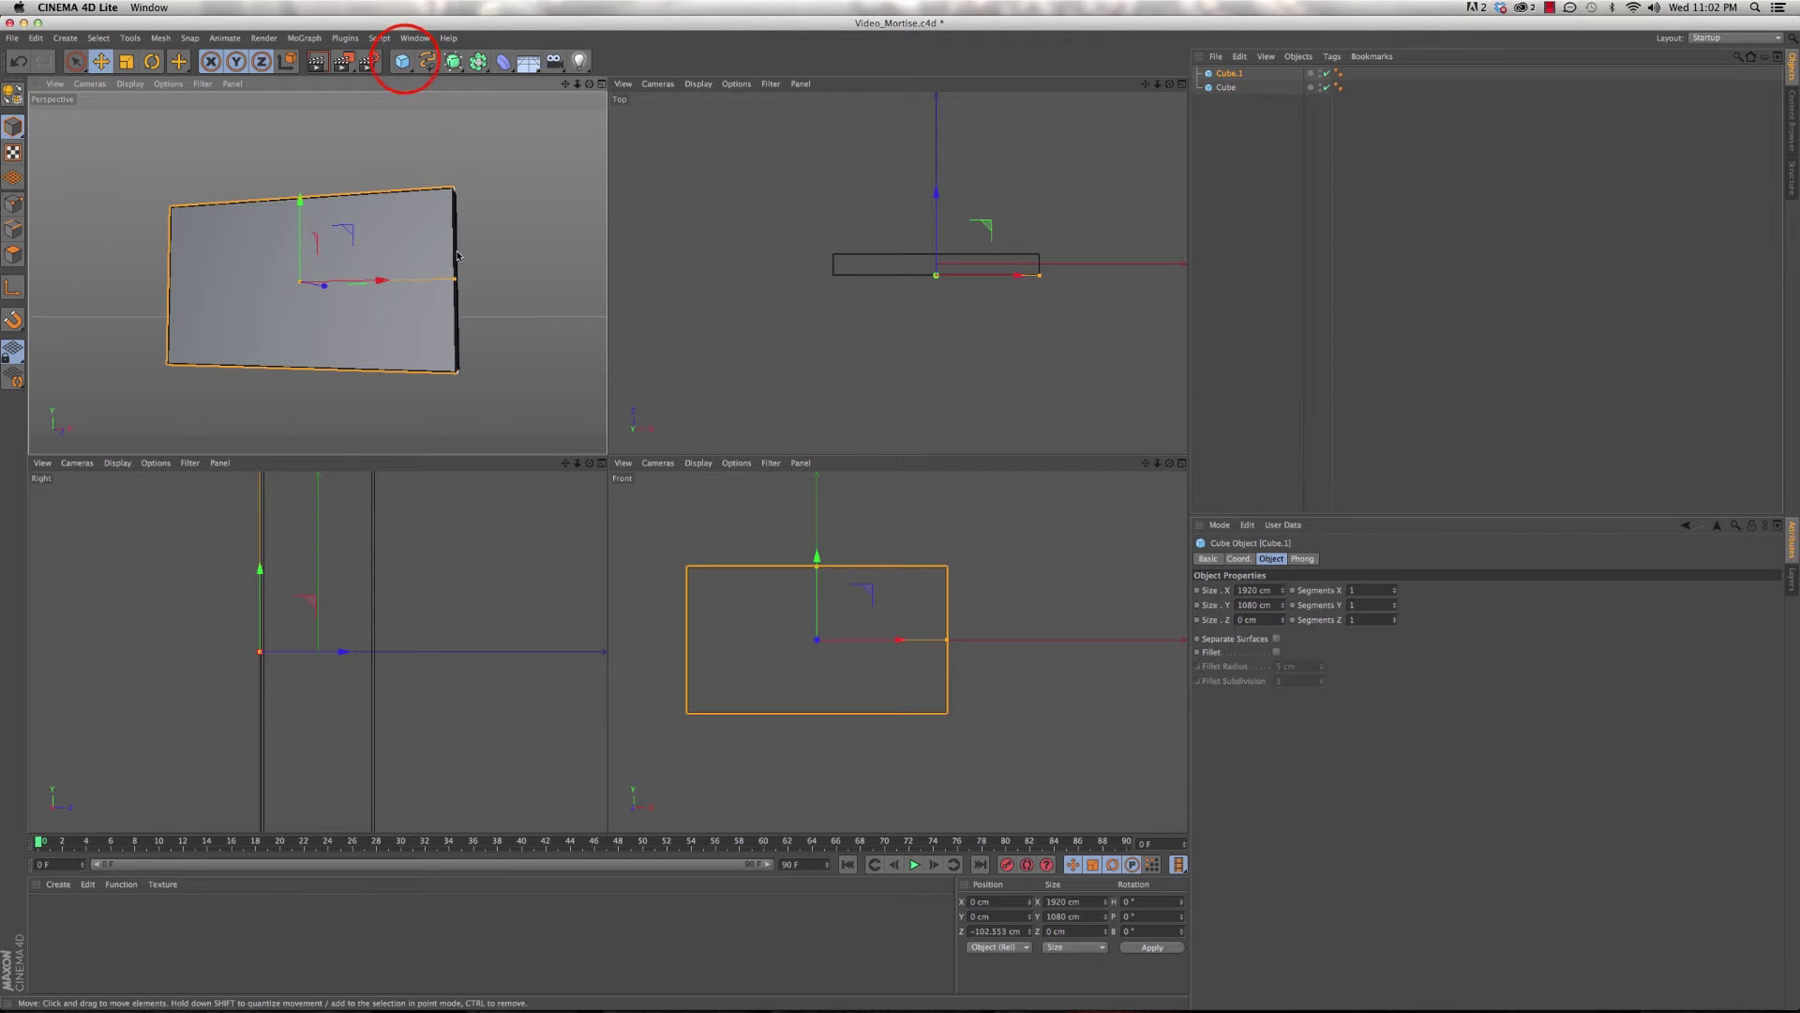
# - Add a cylinder with a radius of 13 cm and a height of 1080 cm
pyautogui.click(401, 61)
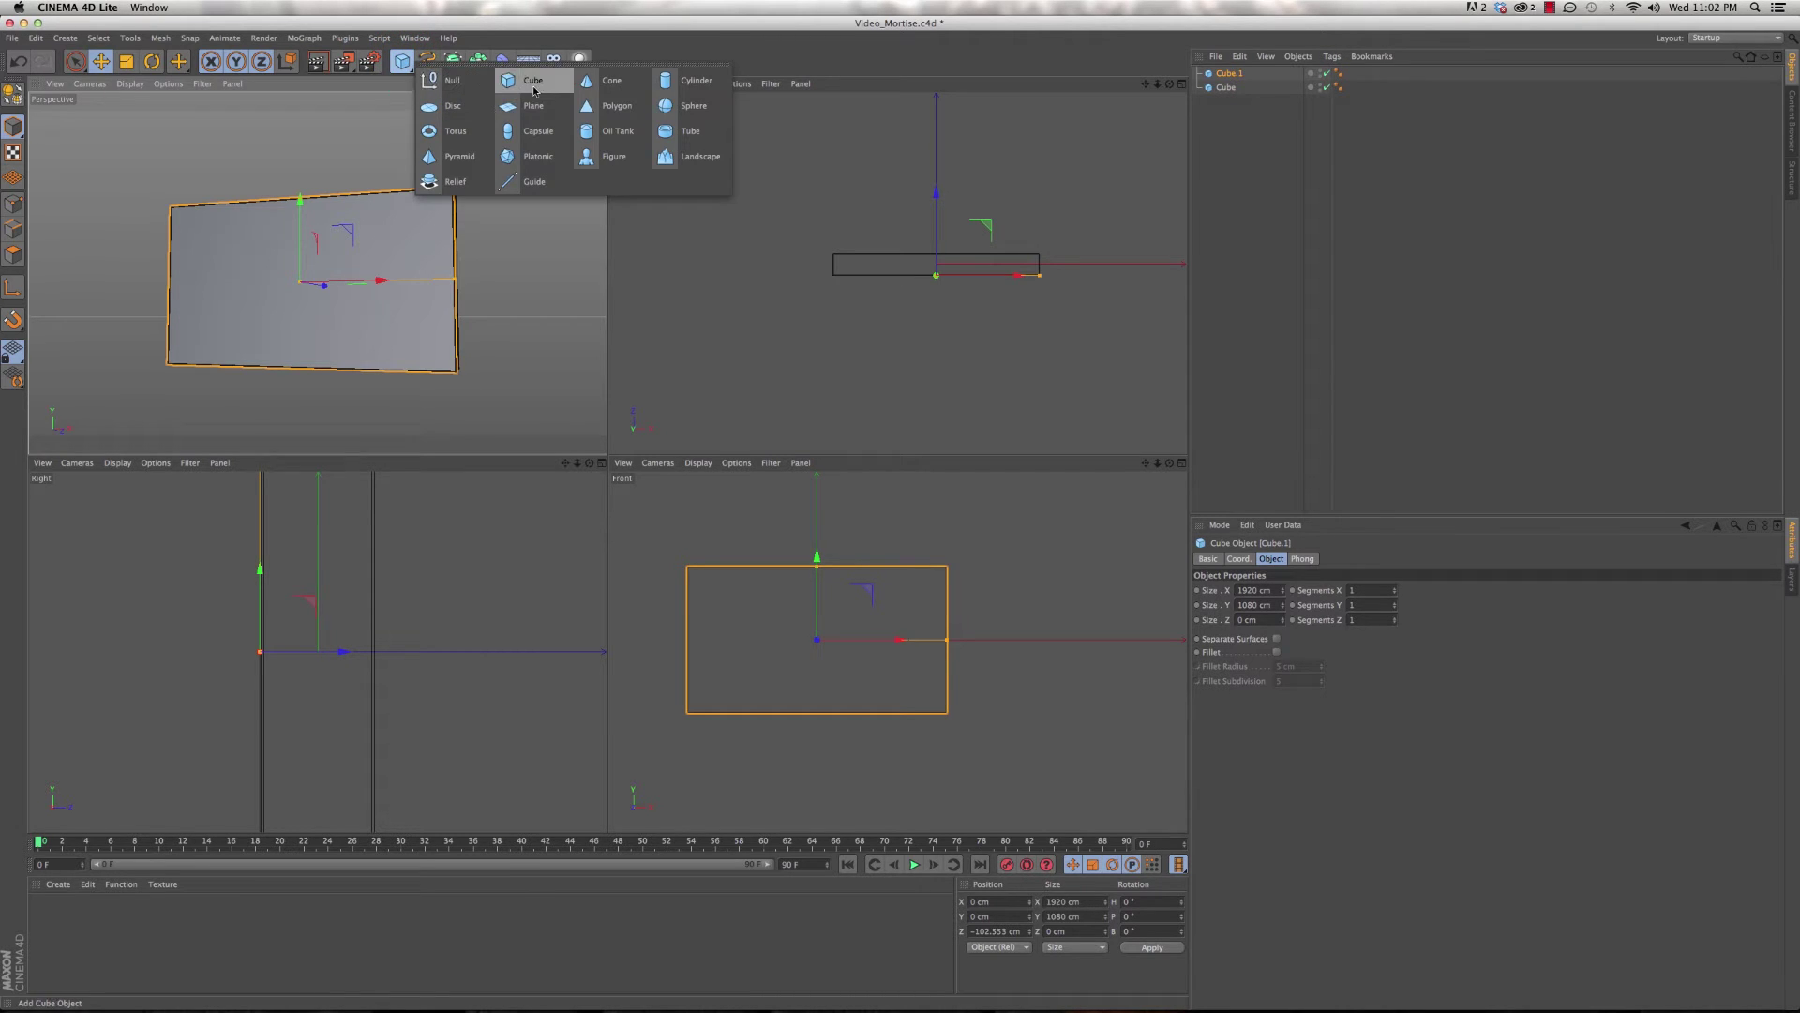
pyautogui.click(693, 82)
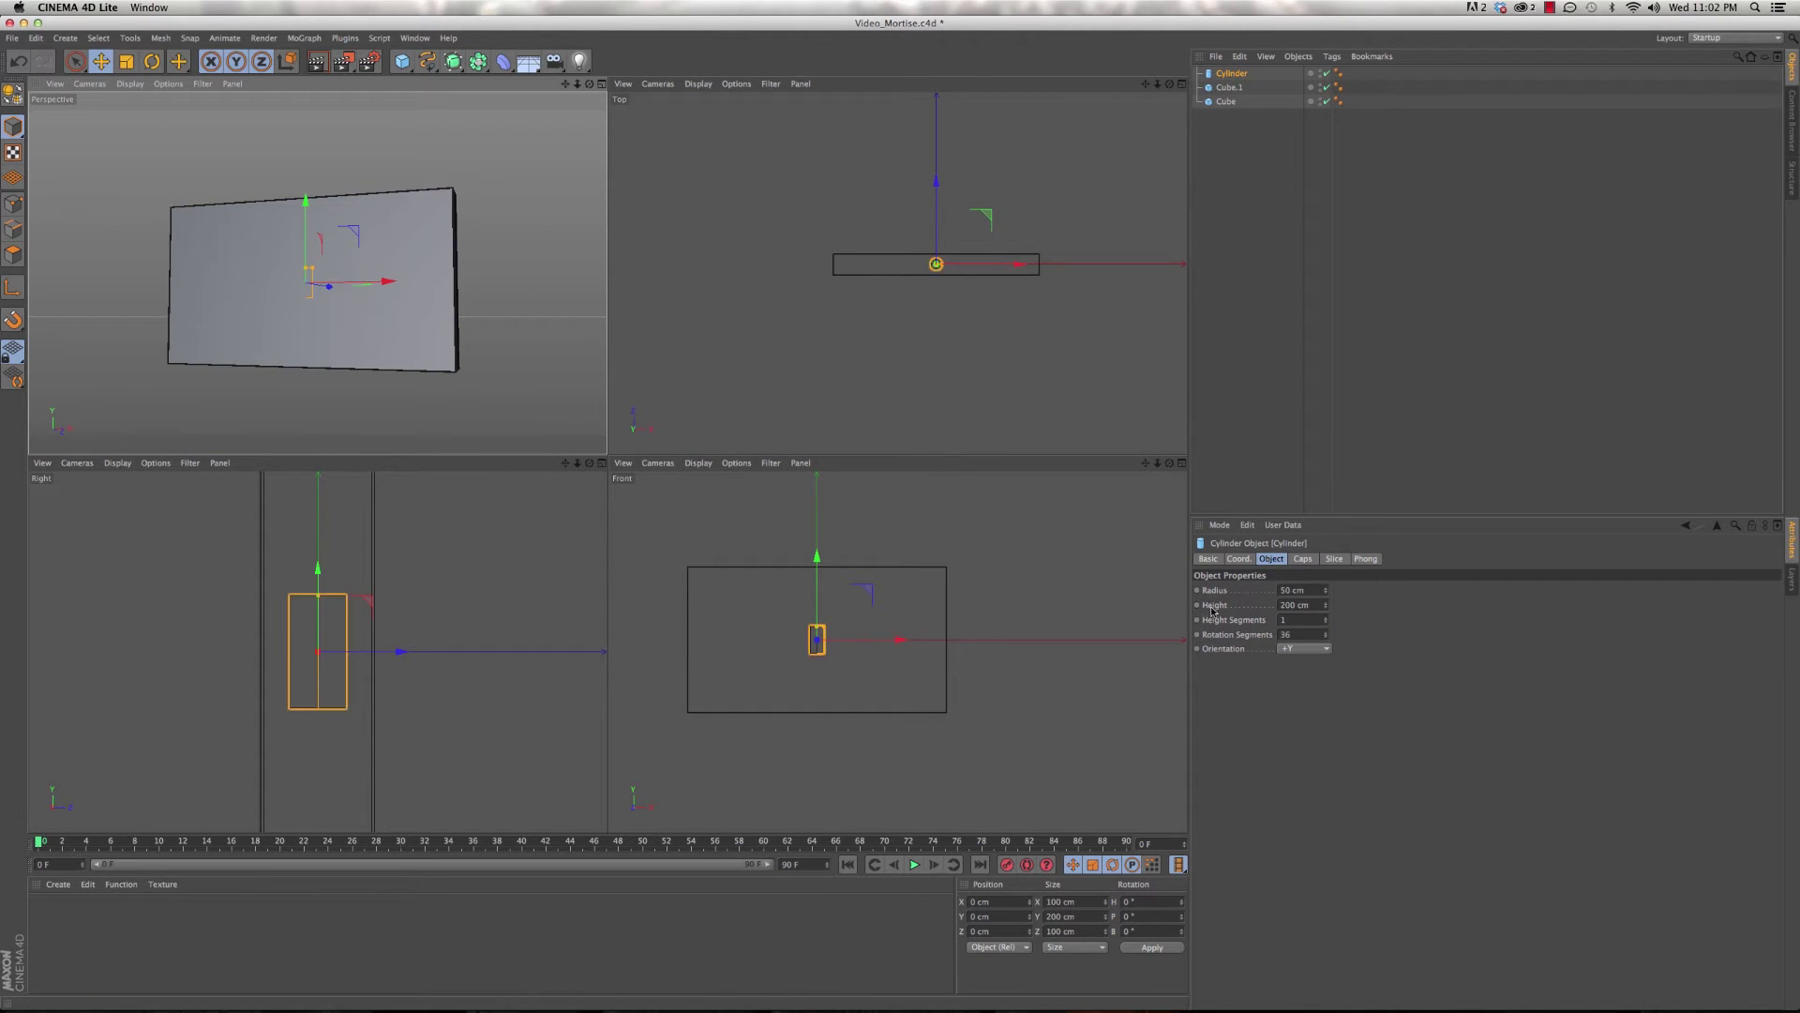
pyautogui.doubleClick(1292, 590)
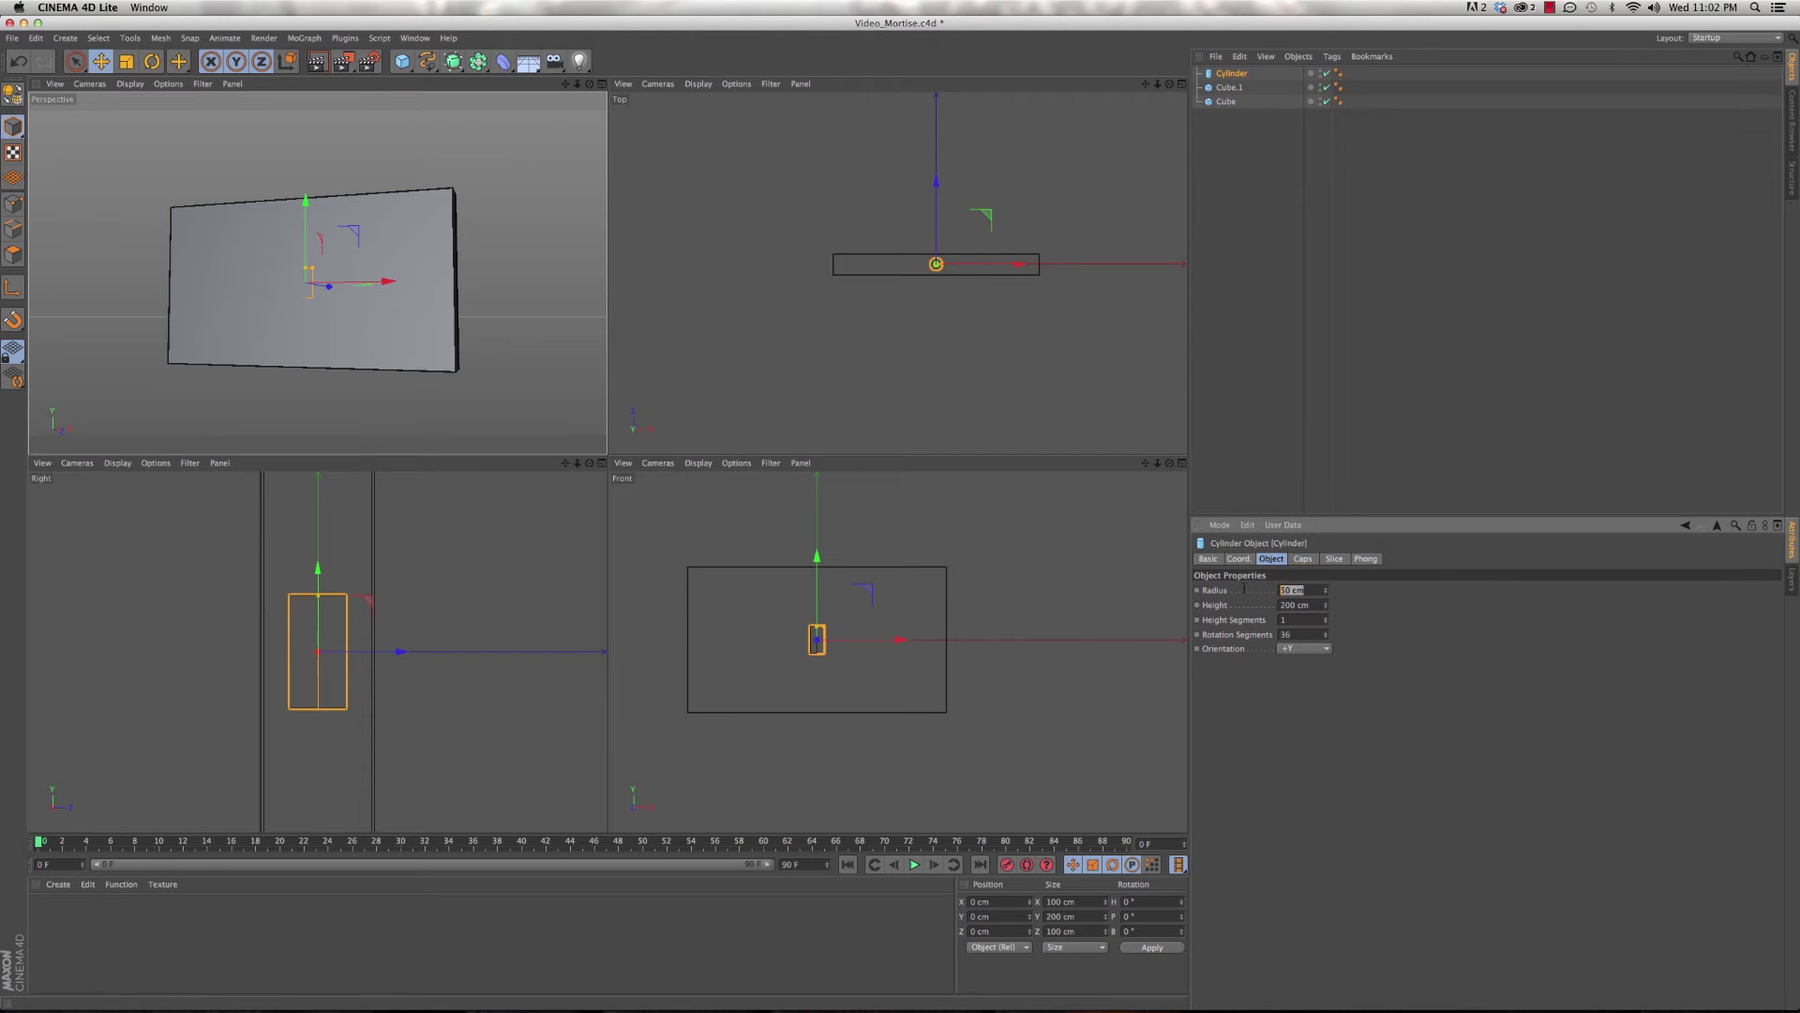
pyautogui.write('13')
pyautogui.doubleClick(1304, 605)
pyautogui.write('10')
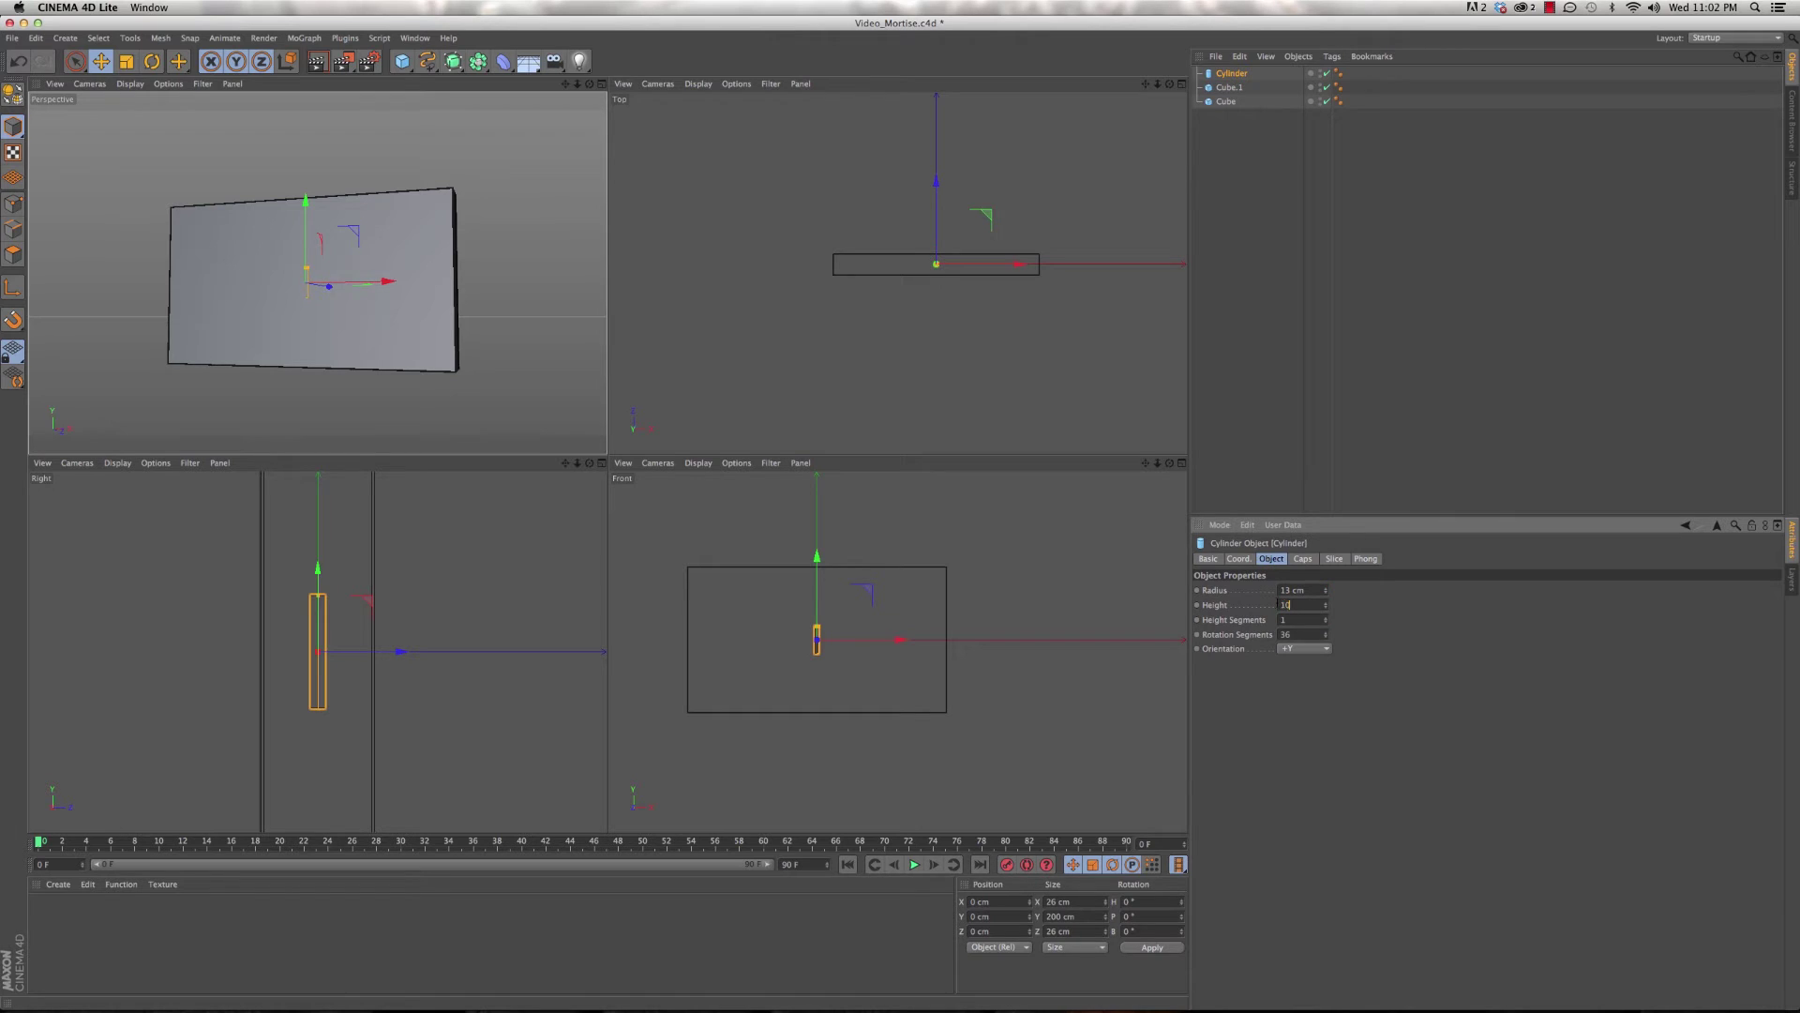
pyautogui.write('80')
pyautogui.press('Return')
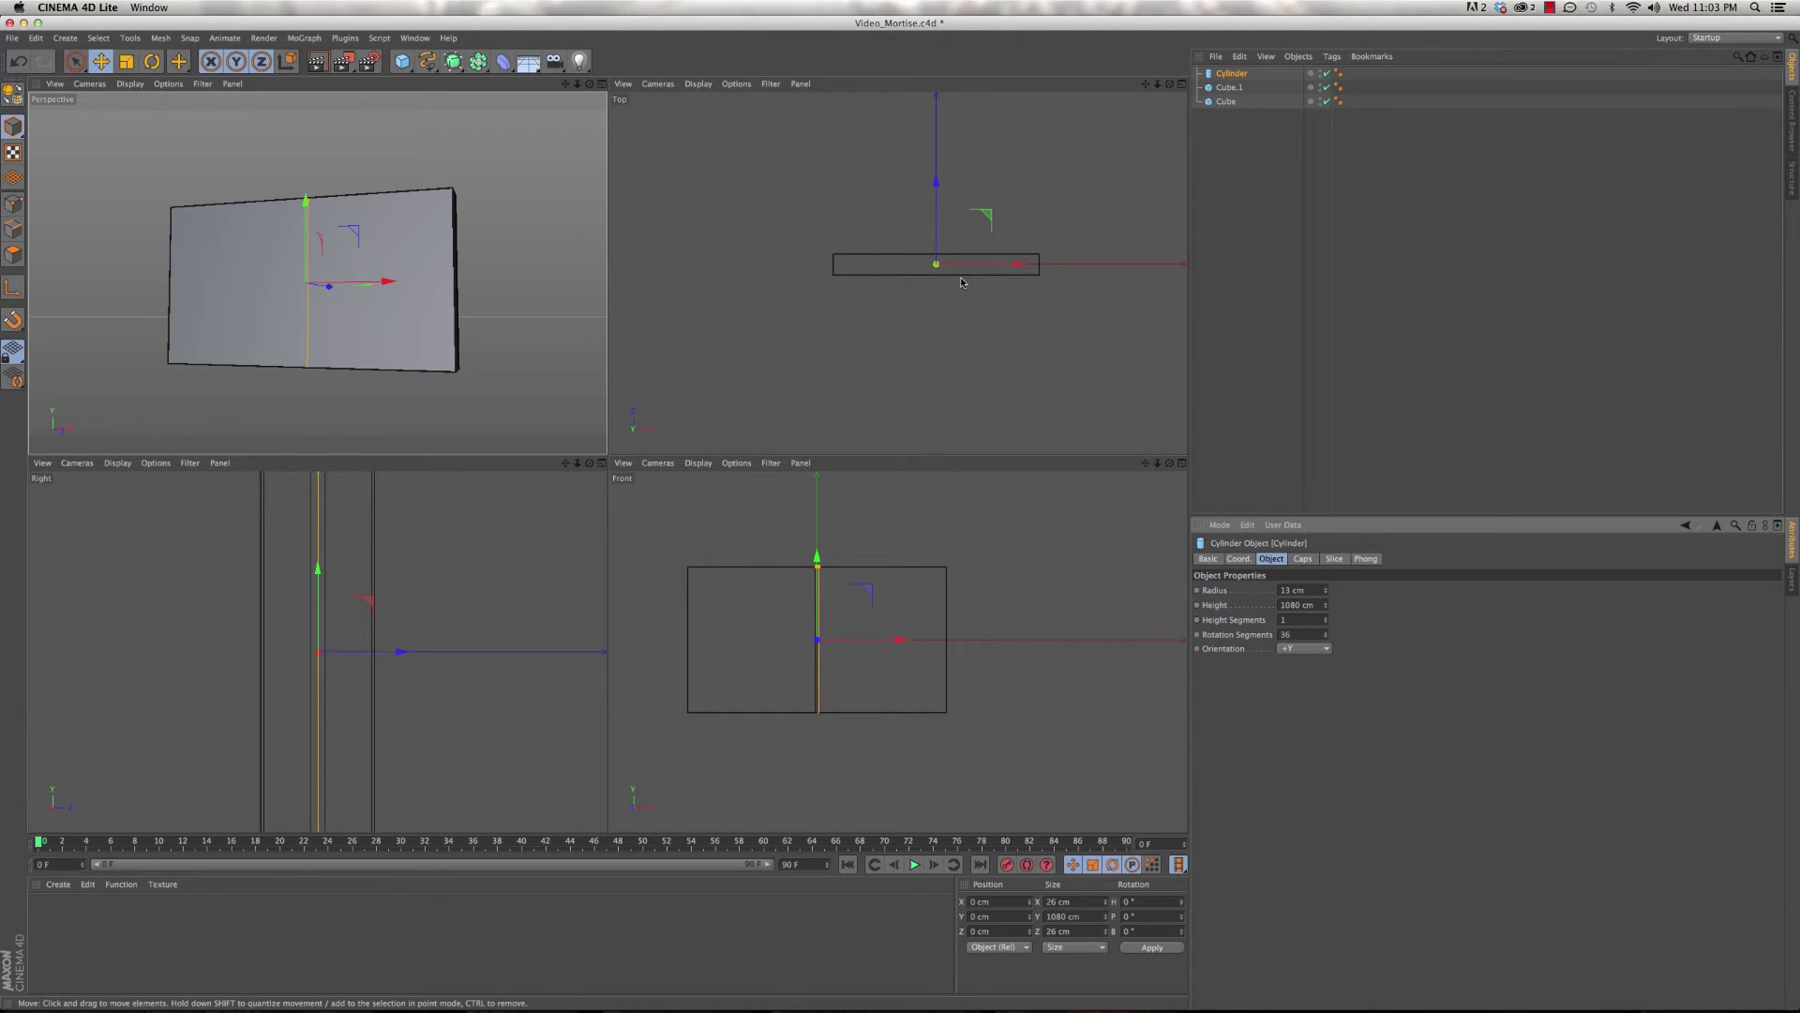
# - Move the upright cylinder to the slab's front corner on the +X side, at about X 971 cm and Z -92 cm
pyautogui.scroll(5, 962, 276)
pyautogui.scroll(3, 963, 272)
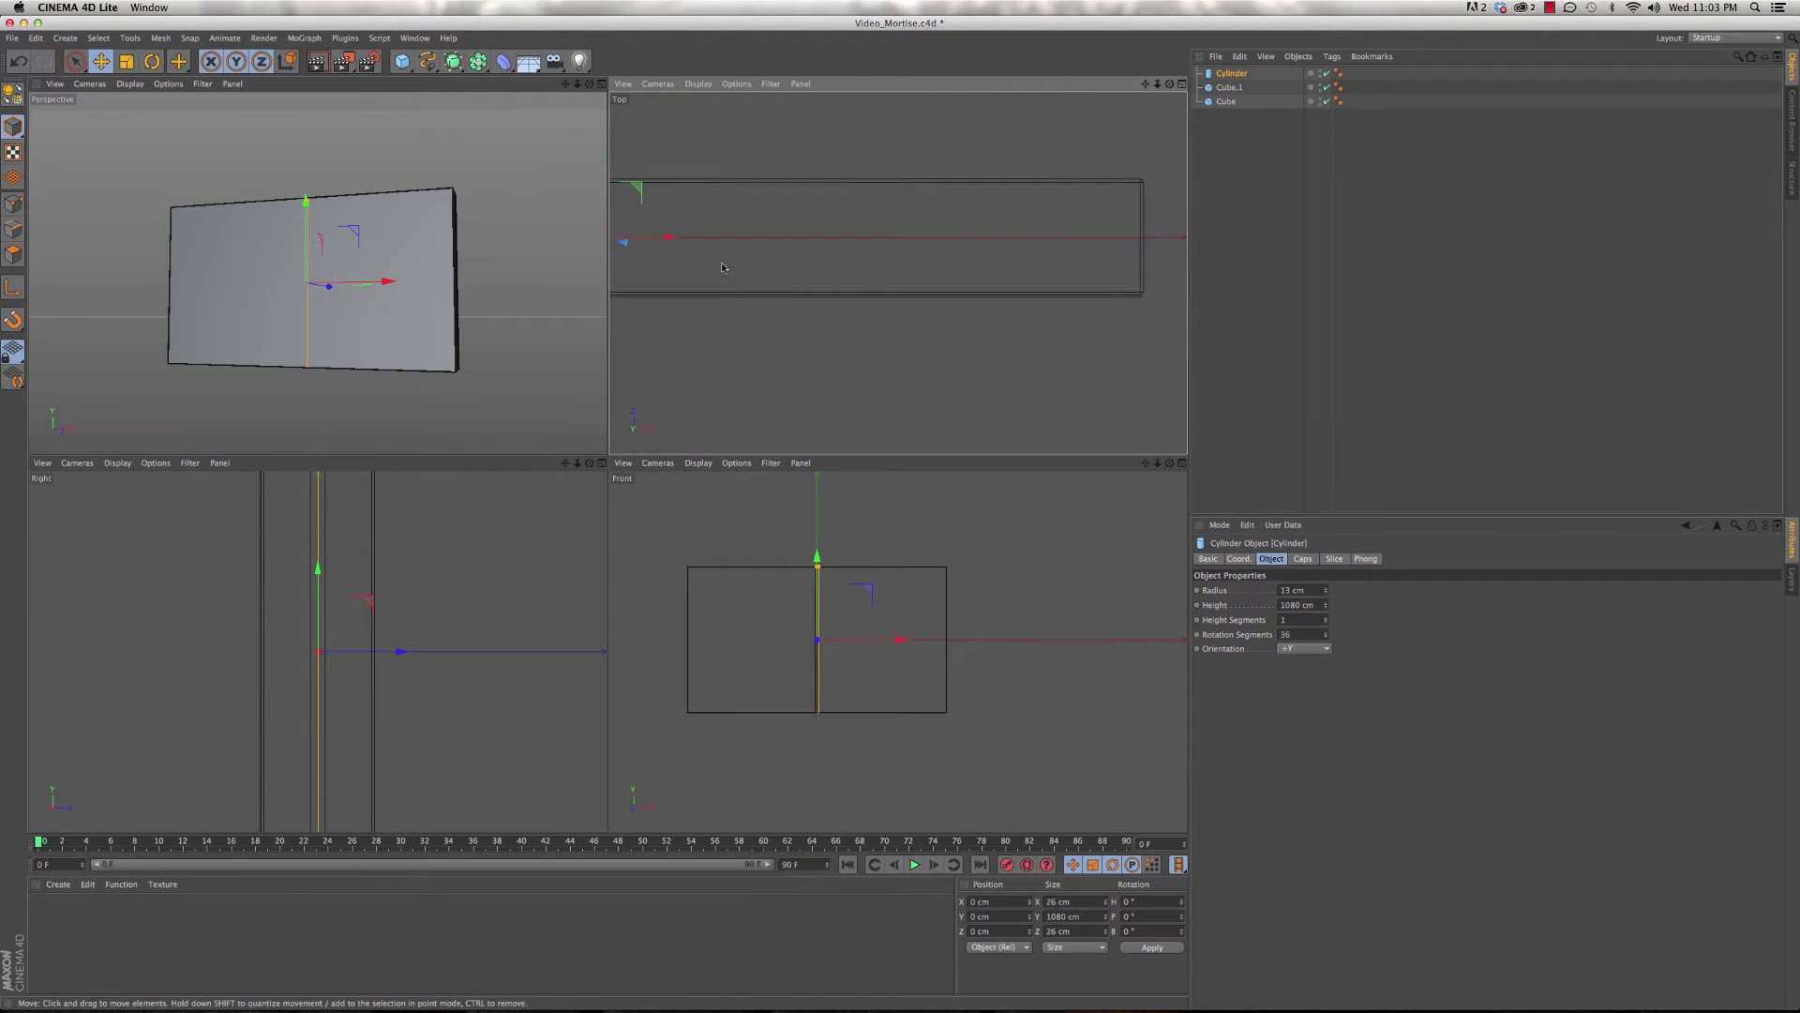
pyautogui.moveTo(643, 234); pyautogui.dragTo(1149, 291)
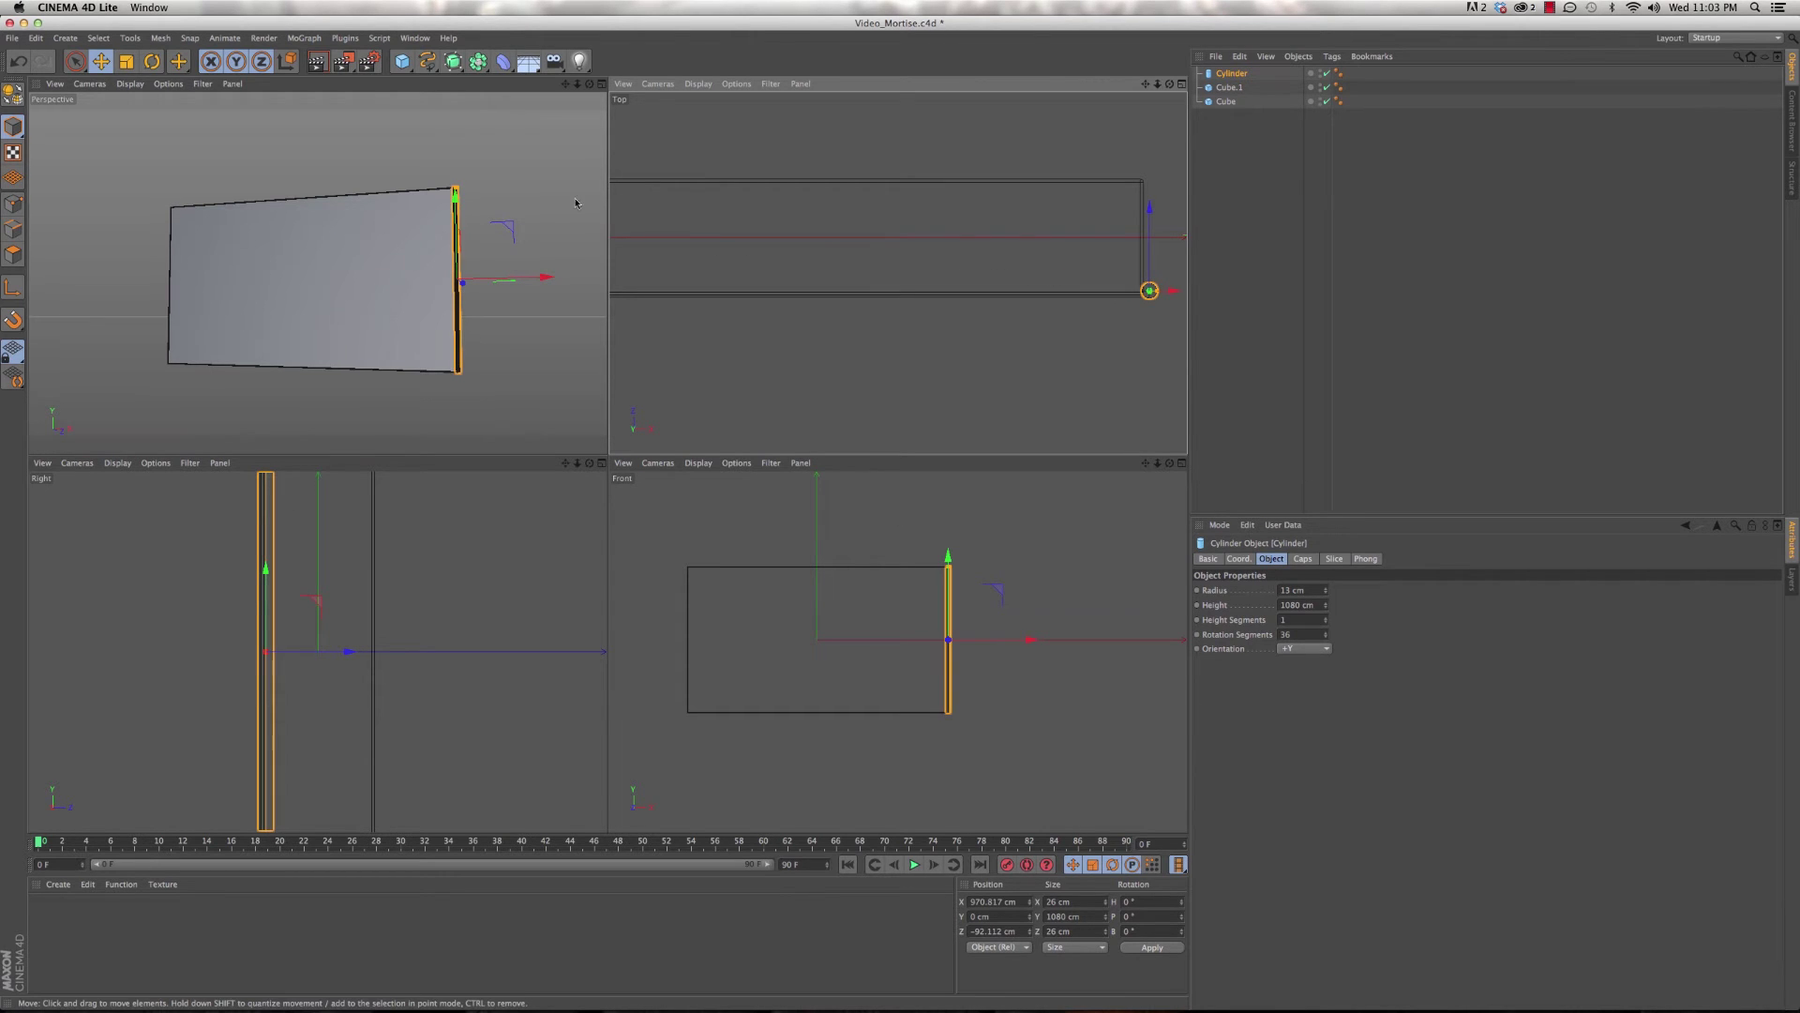
pyautogui.keyDown('alt'); pyautogui.moveTo(1146, 292); pyautogui.dragTo(920, 308, button='middle'); pyautogui.keyUp('alt')
# - Duplicate the upright cylinder and move the copy outward along X to about 1102 cm as a second pole
pyautogui.click(1235, 75)
pyautogui.moveTo(1238, 77); pyautogui.dragTo(1237, 72)
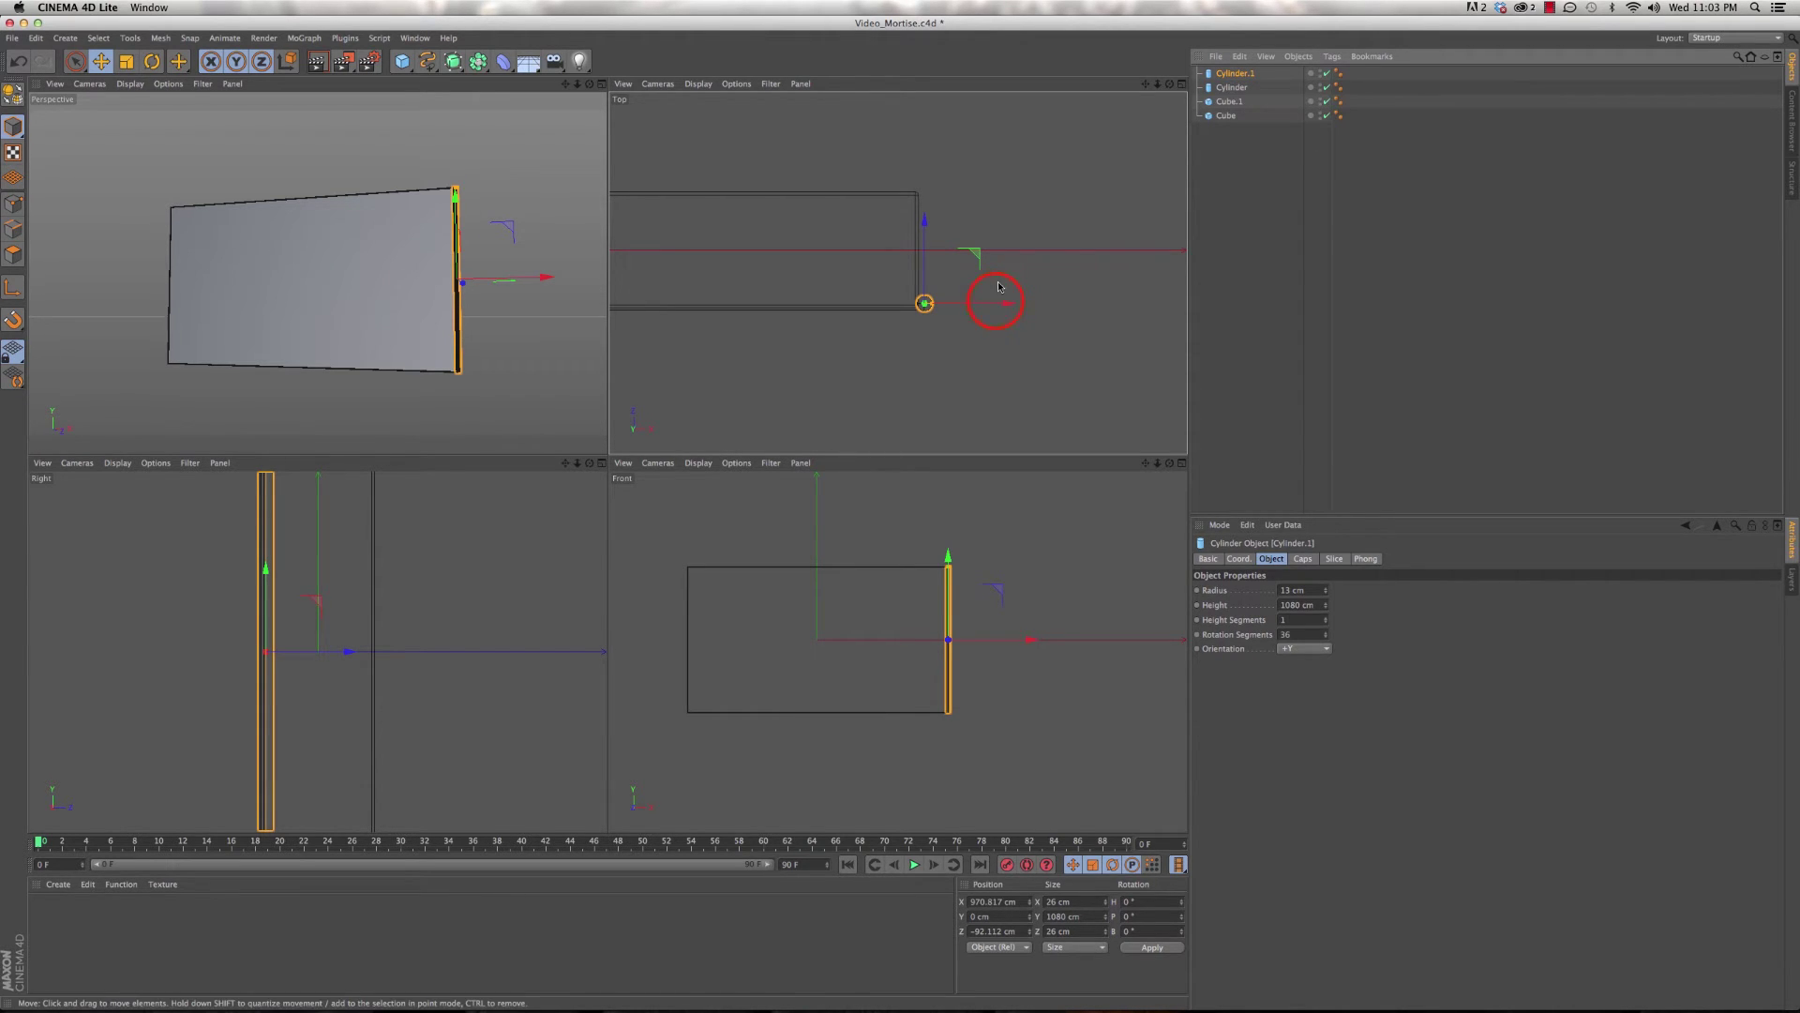
pyautogui.moveTo(997, 303); pyautogui.dragTo(1073, 303)
# - Duplicate the outer pole and set the copy's height to 215 cm
pyautogui.moveTo(1246, 71); pyautogui.dragTo(1249, 73)
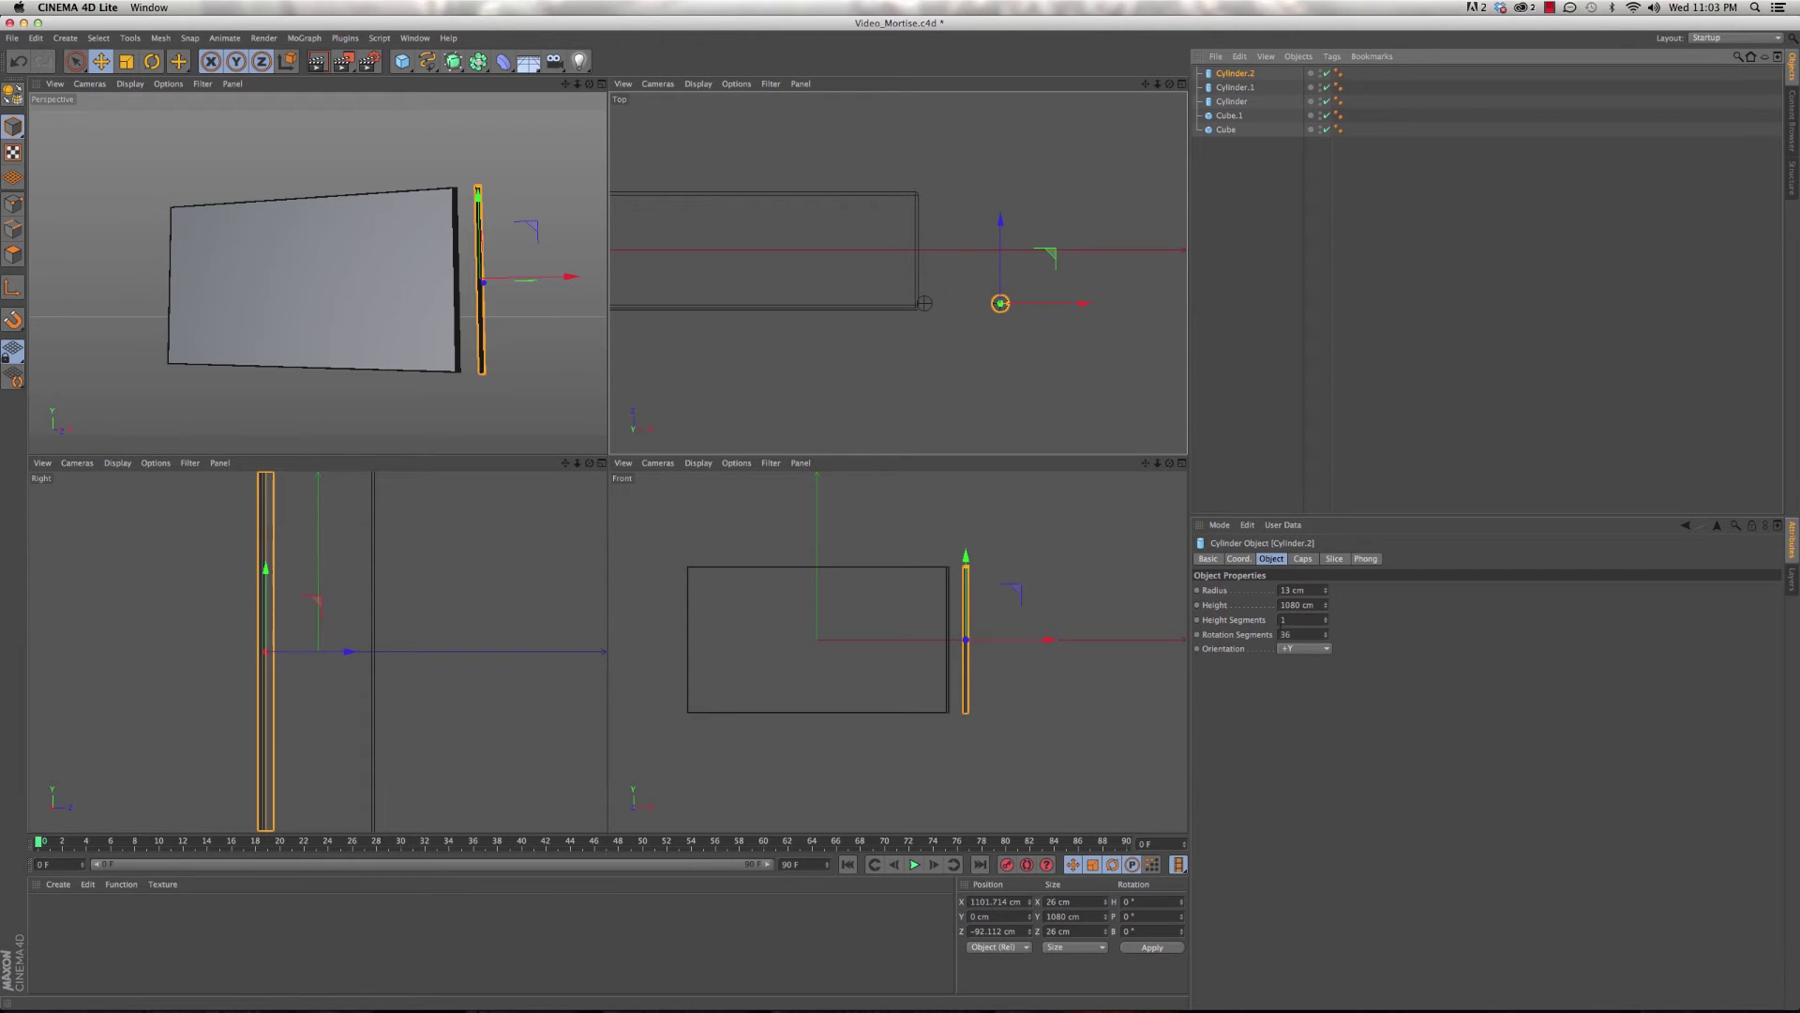
pyautogui.doubleClick(1310, 604)
pyautogui.write('215')
pyautogui.press('Return')
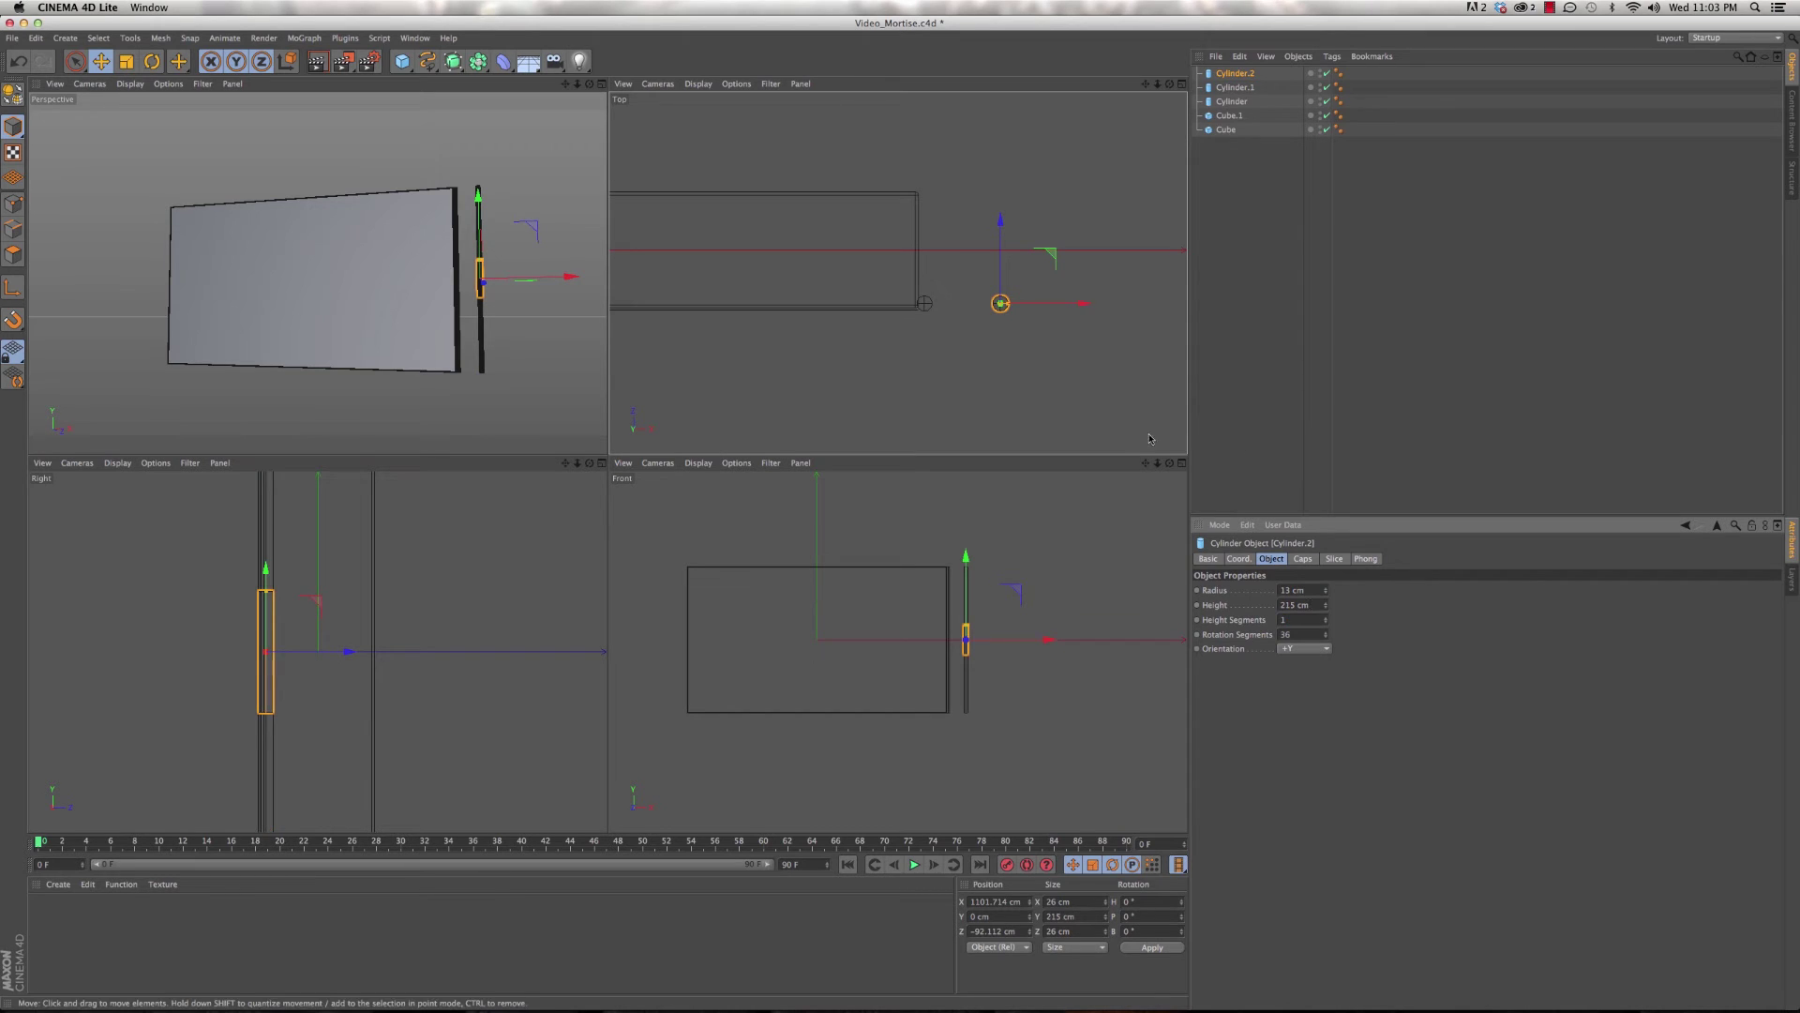
# - Place the short cylinder as a 40° diagonal brace between the poles' lower ends, and shift the outer pole slightly outward to meet it
pyautogui.scroll(3, 931, 668)
pyautogui.moveTo(1053, 547); pyautogui.dragTo(1014, 679)
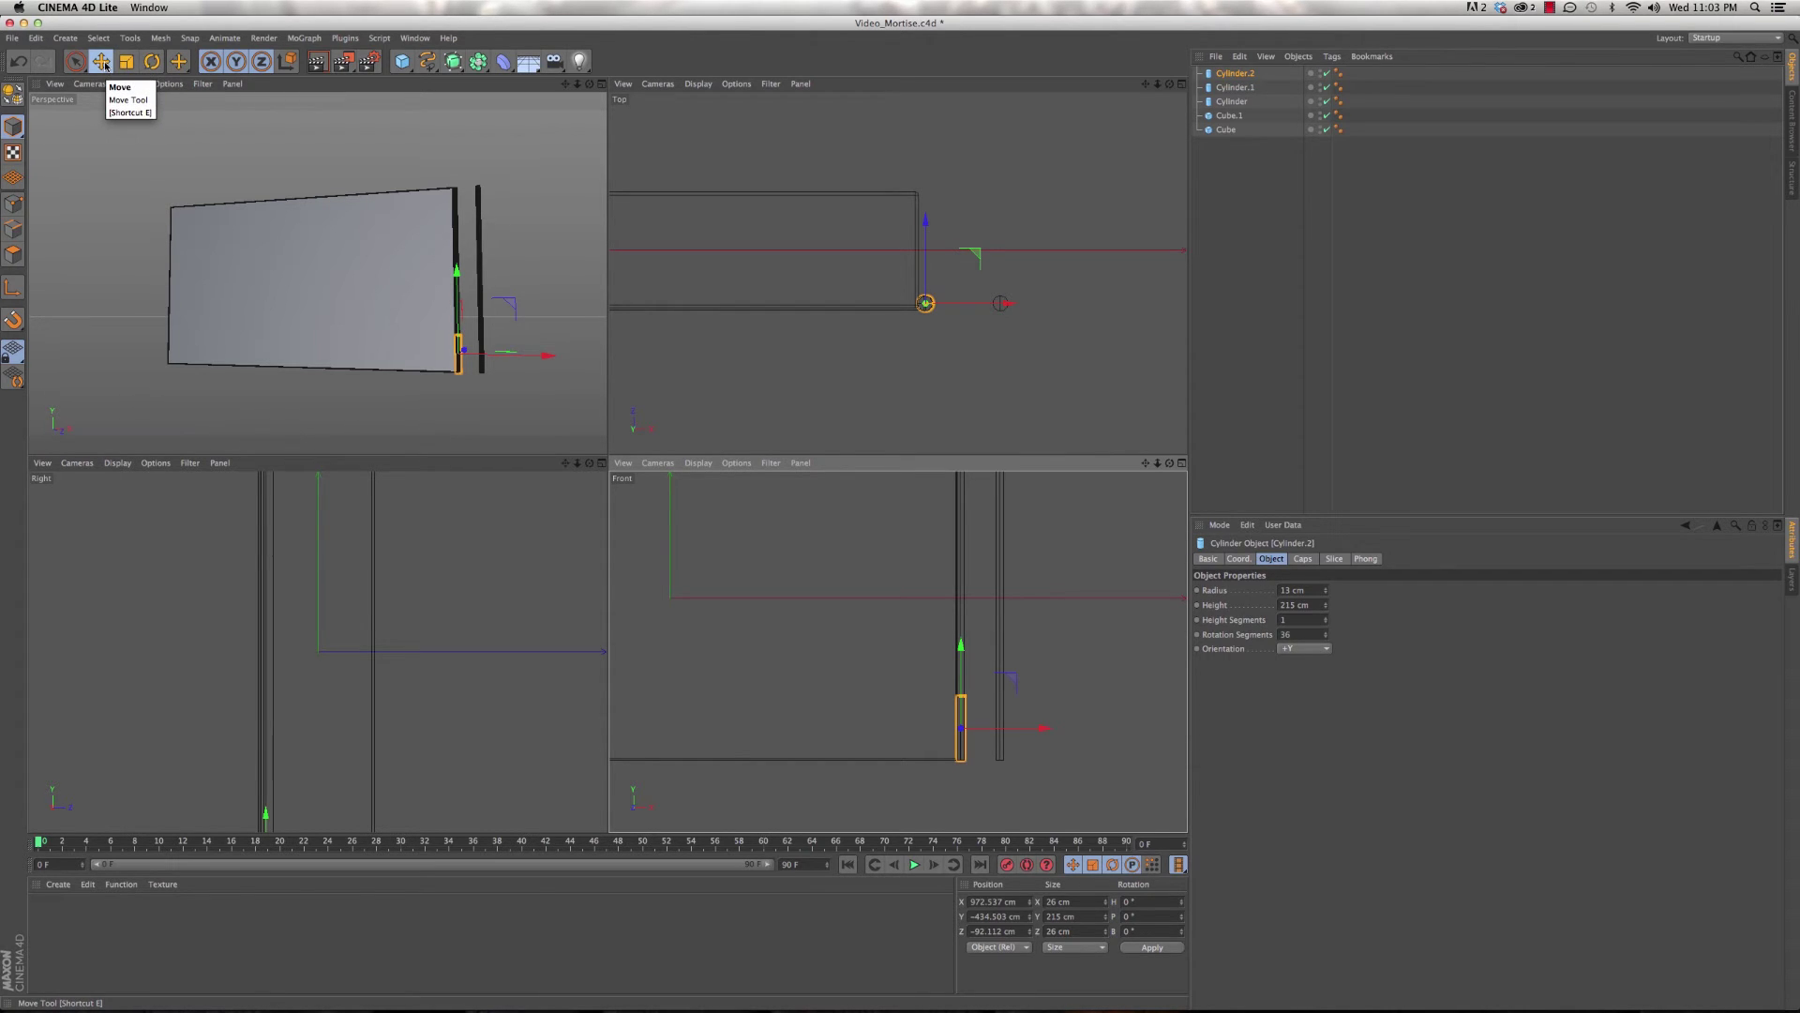
pyautogui.click(153, 62)
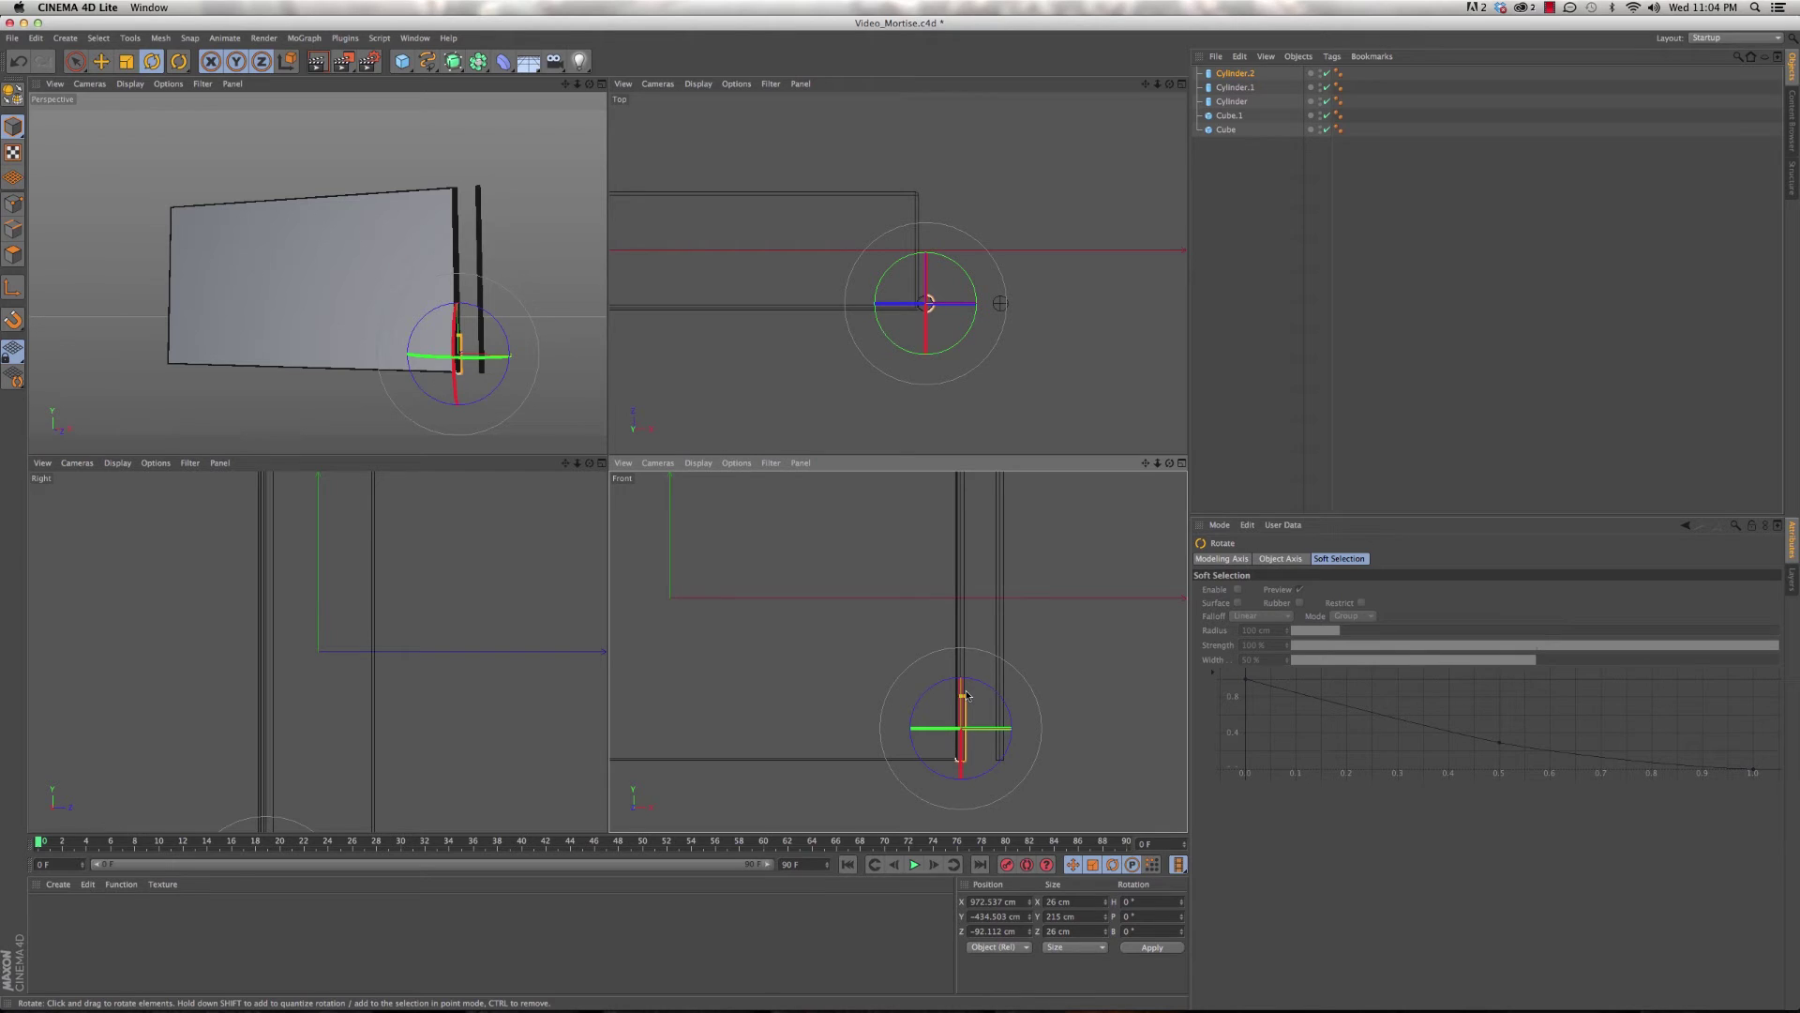
pyautogui.click(965, 696)
pyautogui.click(994, 695)
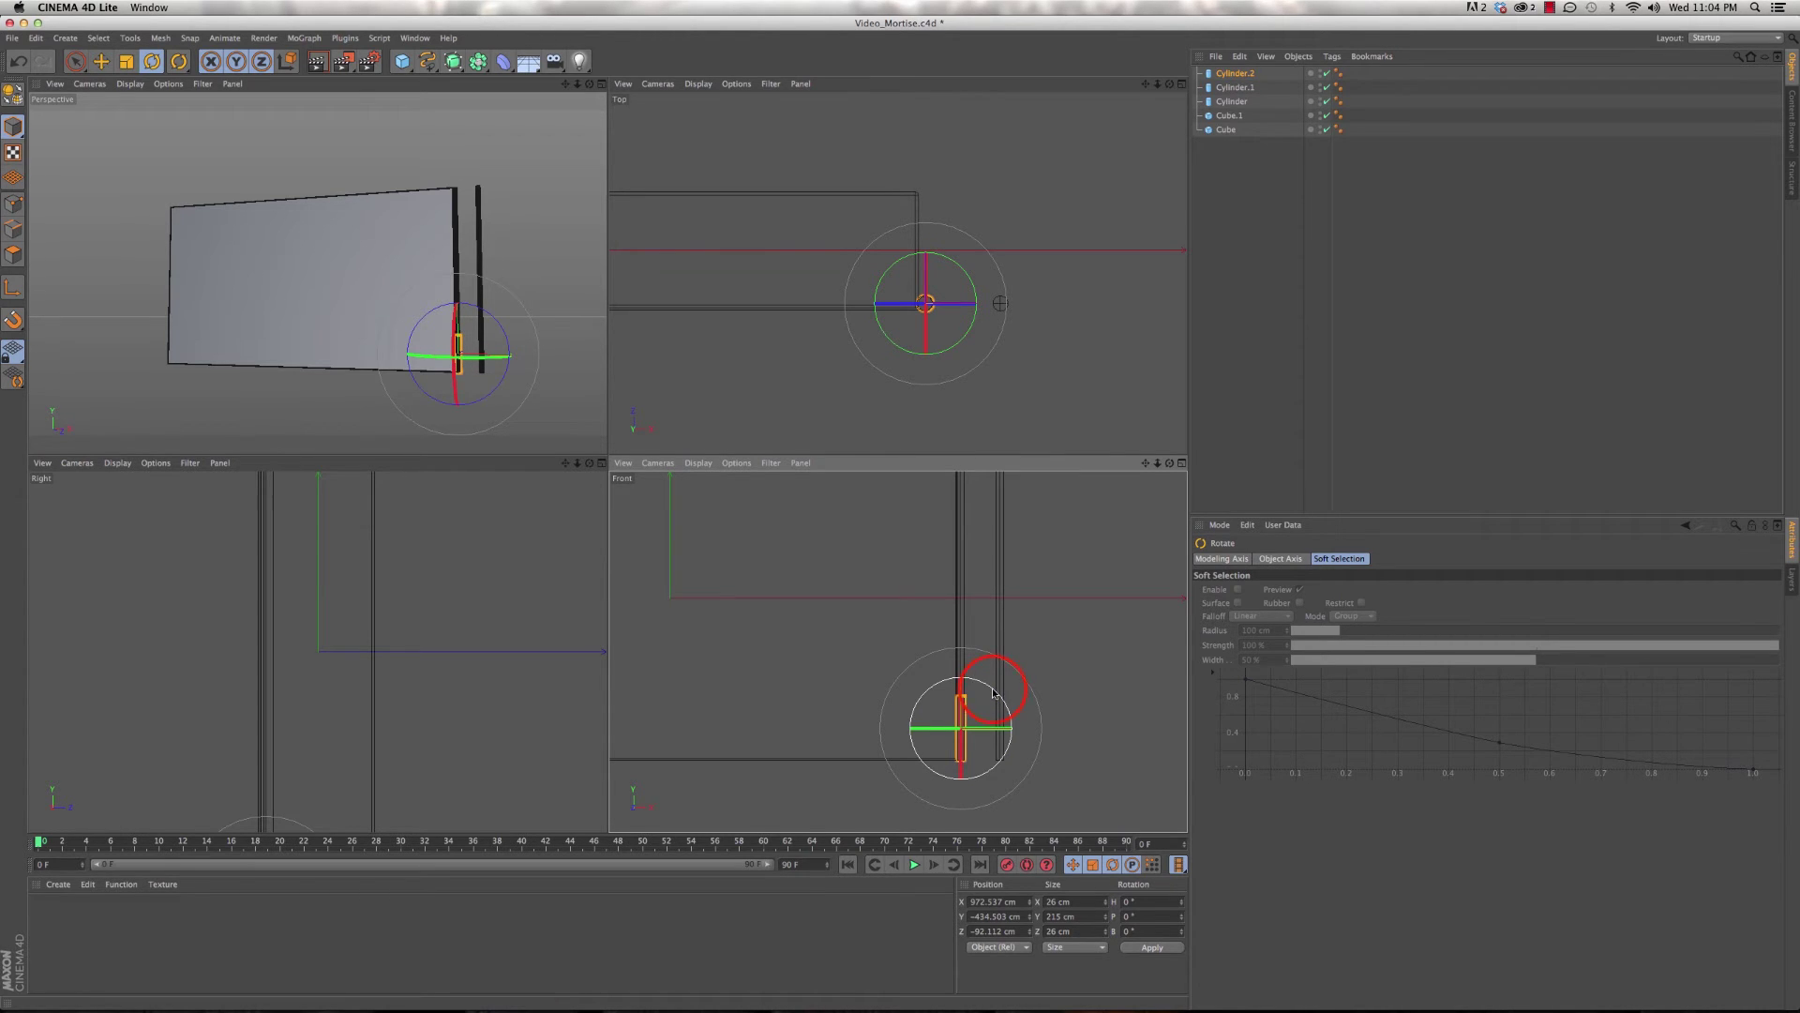
pyautogui.moveTo(994, 695); pyautogui.dragTo(1052, 725)
pyautogui.press('e')
pyautogui.scroll(5, 1036, 708)
pyautogui.keyDown('alt'); pyautogui.moveTo(888, 736); pyautogui.dragTo(989, 606, button='middle'); pyautogui.keyUp('alt')
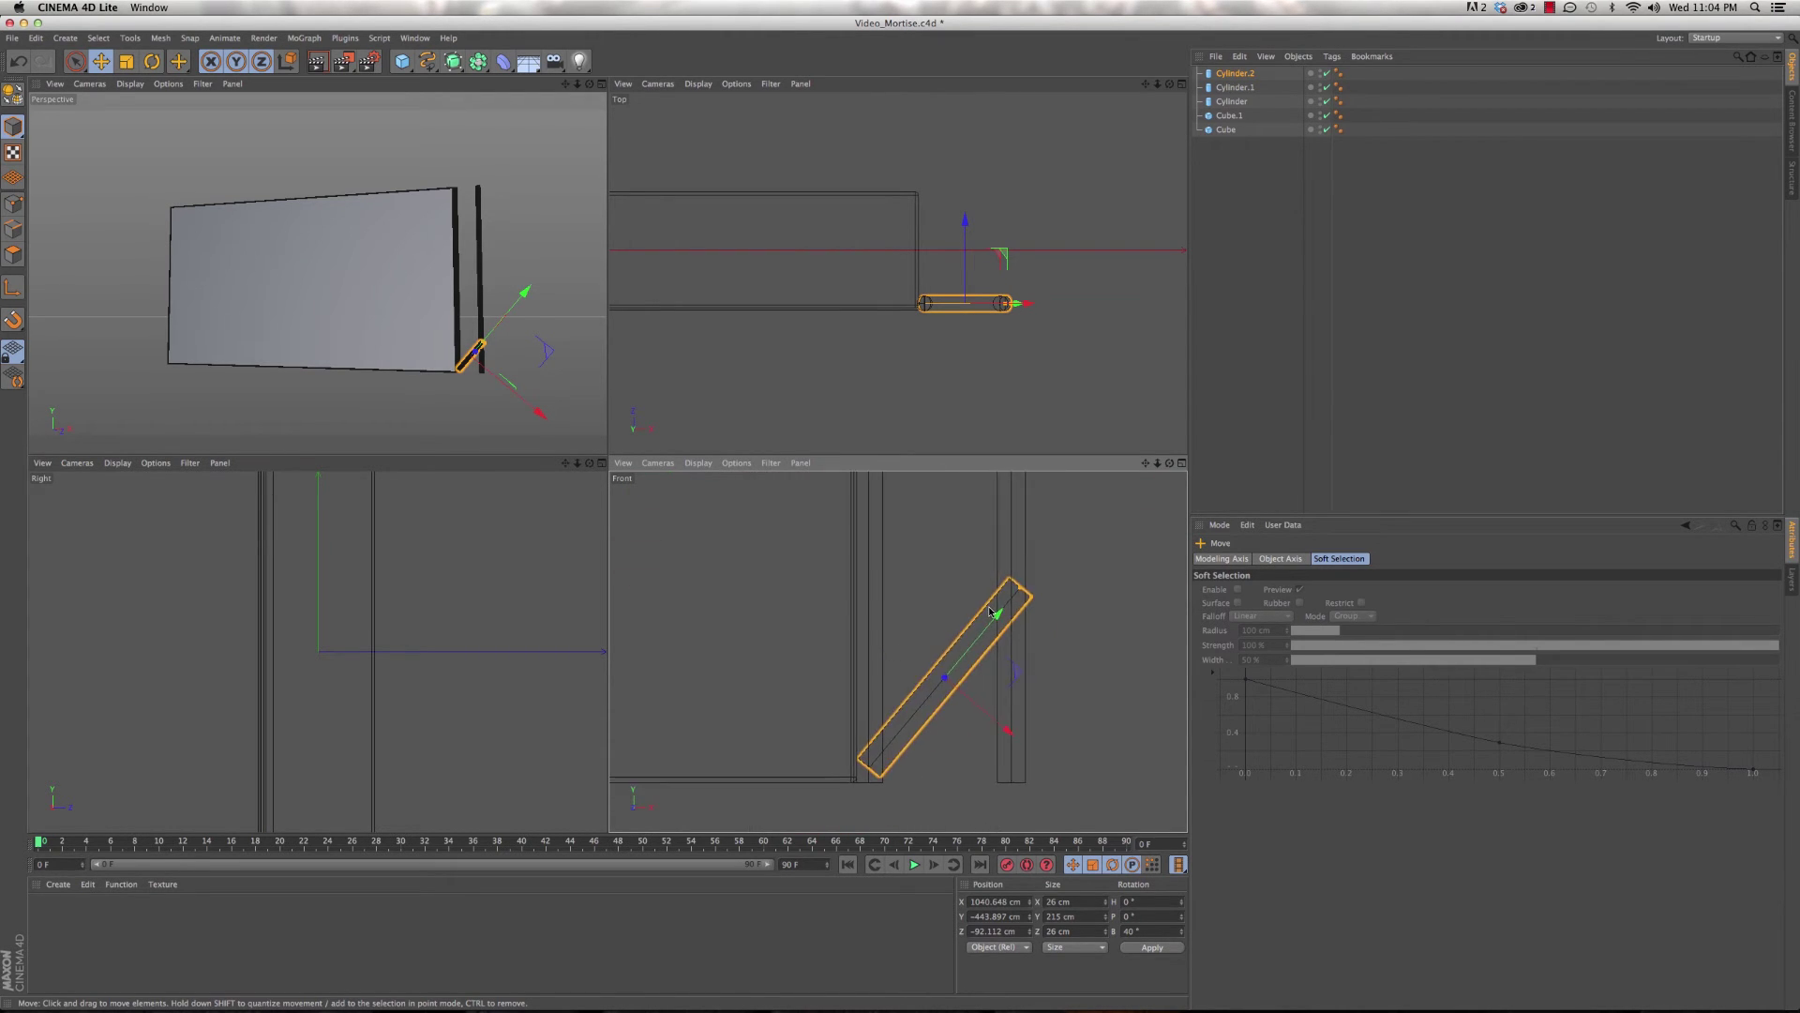
pyautogui.click(1035, 549)
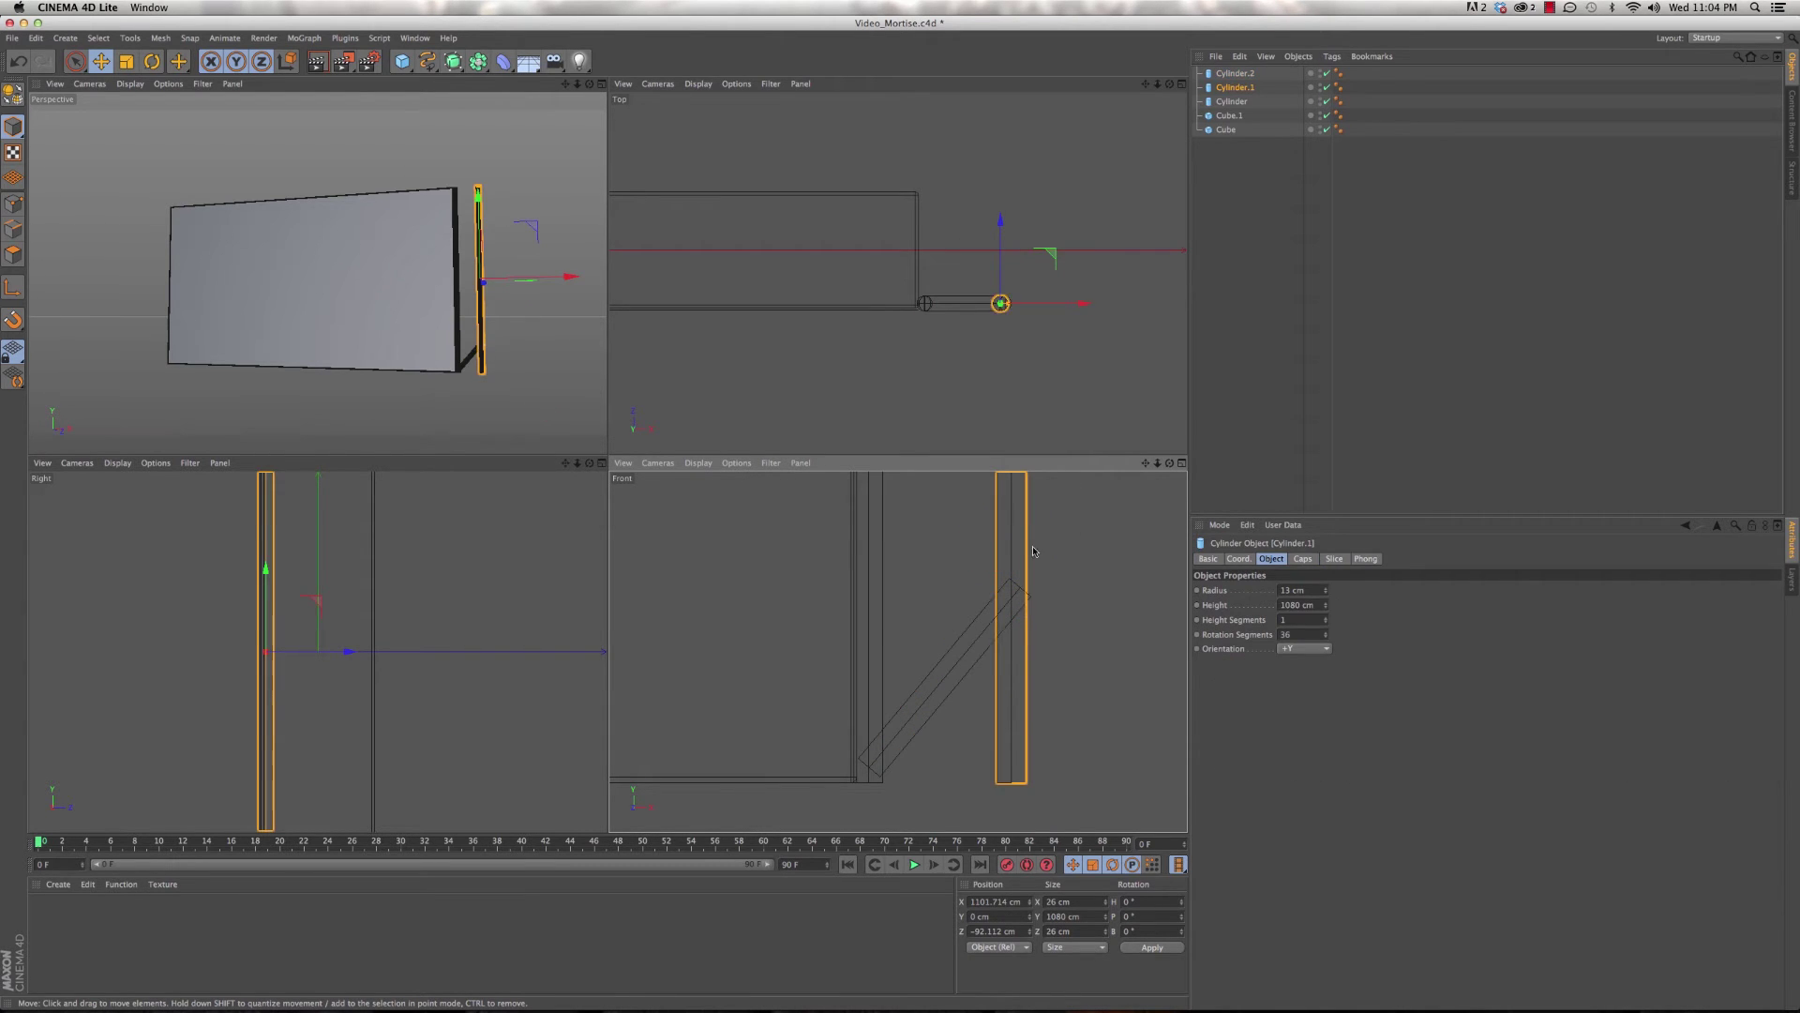
pyautogui.moveTo(1063, 303); pyautogui.dragTo(1068, 307)
# - Duplicate the diagonal brace and rotate the copy to a bank angle of 90° so it lies horizontally
pyautogui.click(966, 654)
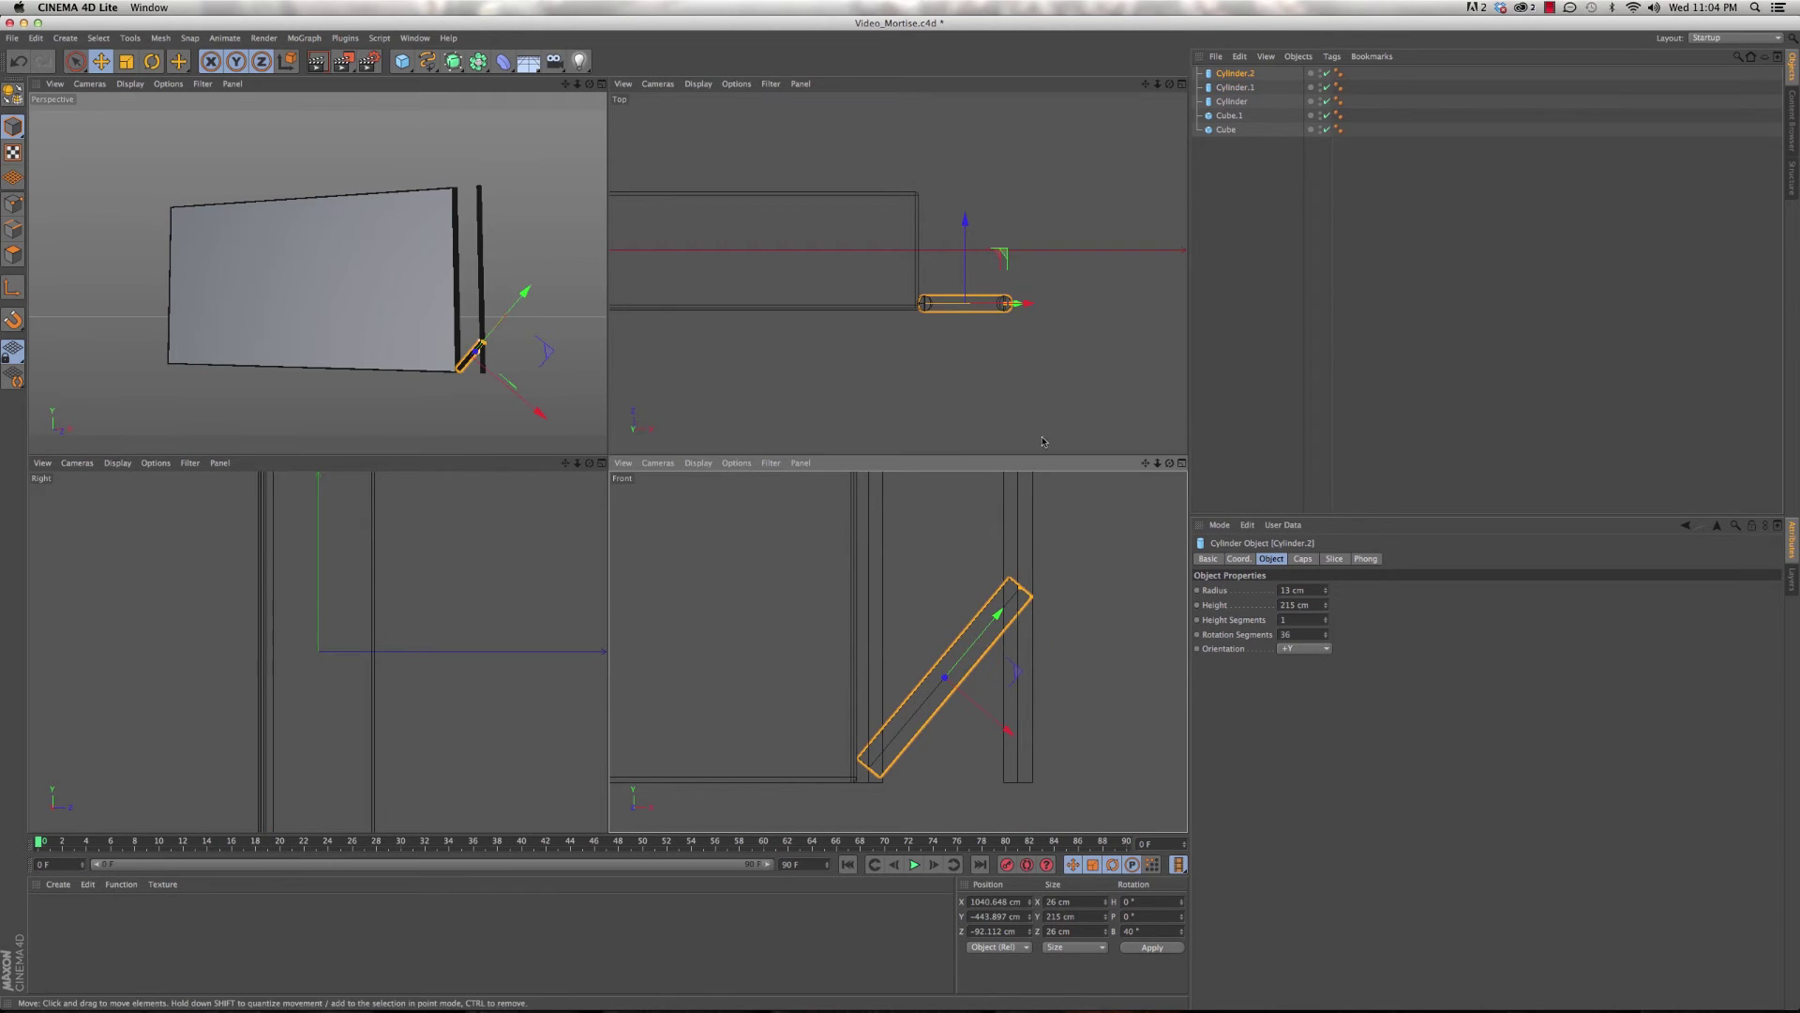
pyautogui.click(1233, 75)
pyautogui.press('super+c')
pyautogui.press('super+v')
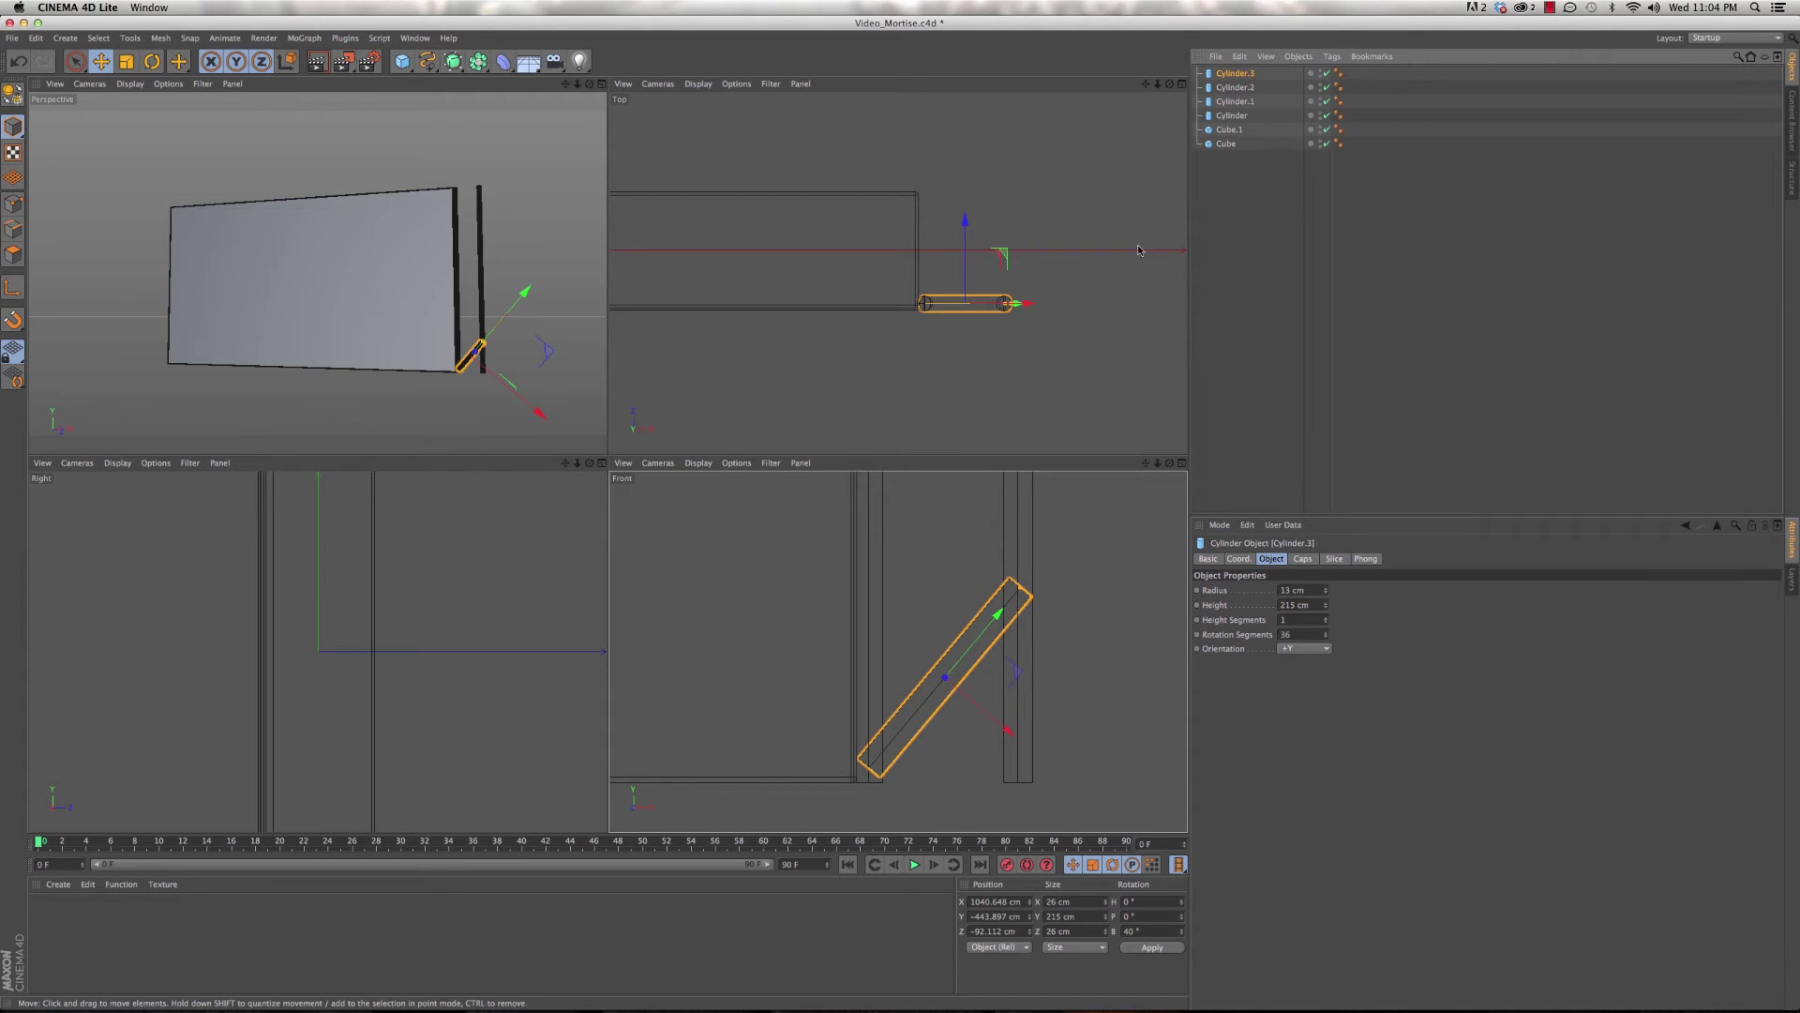
pyautogui.press('r')
pyautogui.moveTo(956, 633); pyautogui.dragTo(968, 671)
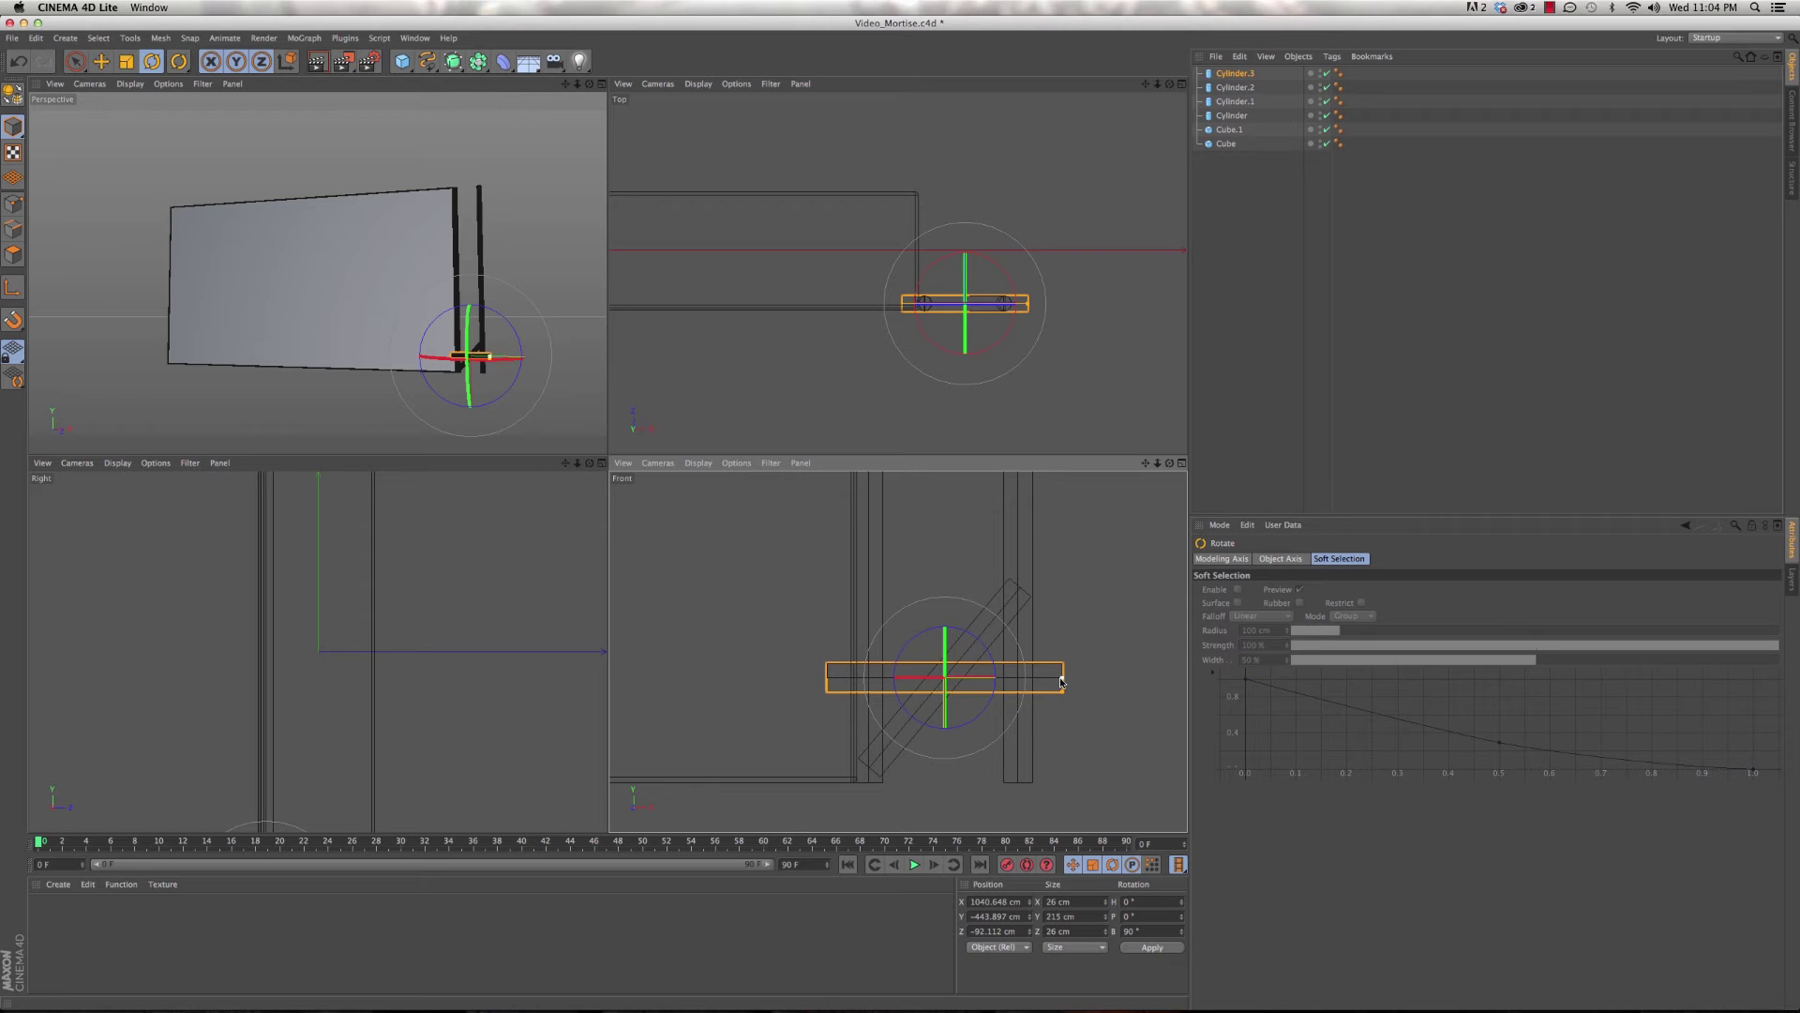
# - Shorten the horizontal cylinder to about 154 cm to span both poles, and lower it to their bottom ends at about Y -525 cm
pyautogui.click(1235, 73)
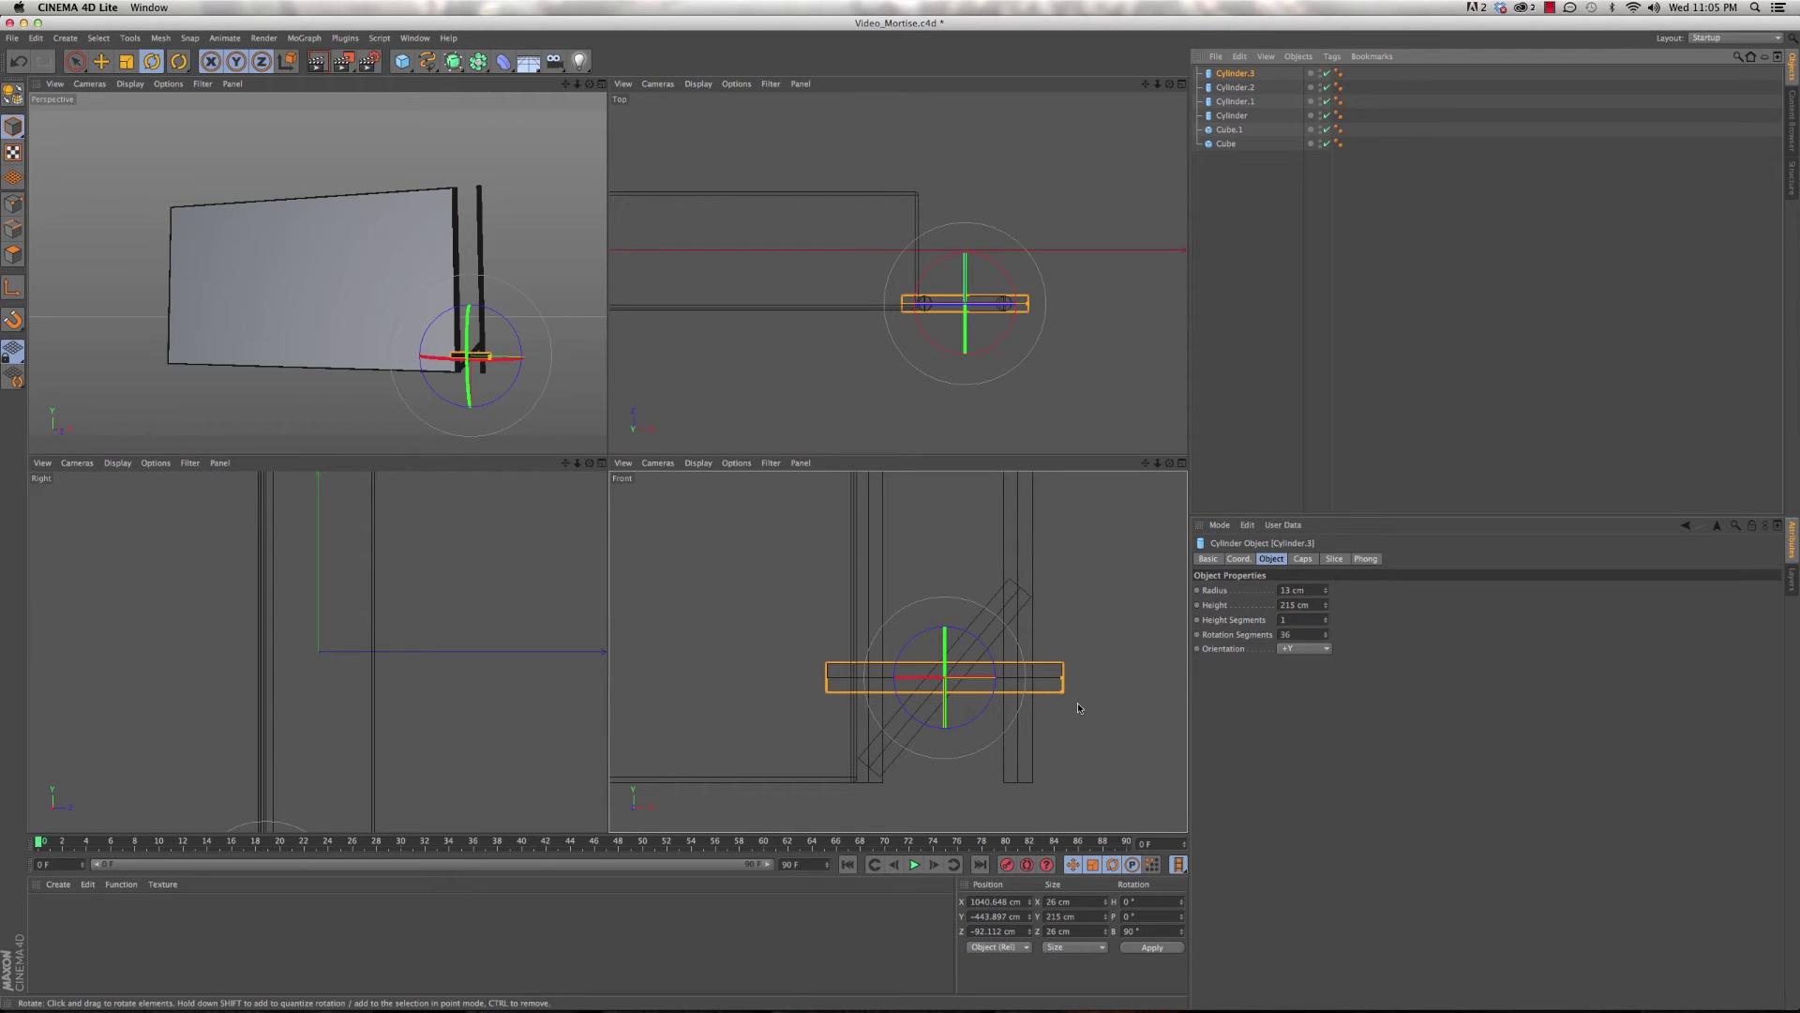
pyautogui.moveTo(1062, 681)
pyautogui.mouseDown()
pyautogui.moveTo(1014, 682)
pyautogui.moveTo(1027, 686)
pyautogui.mouseUp()
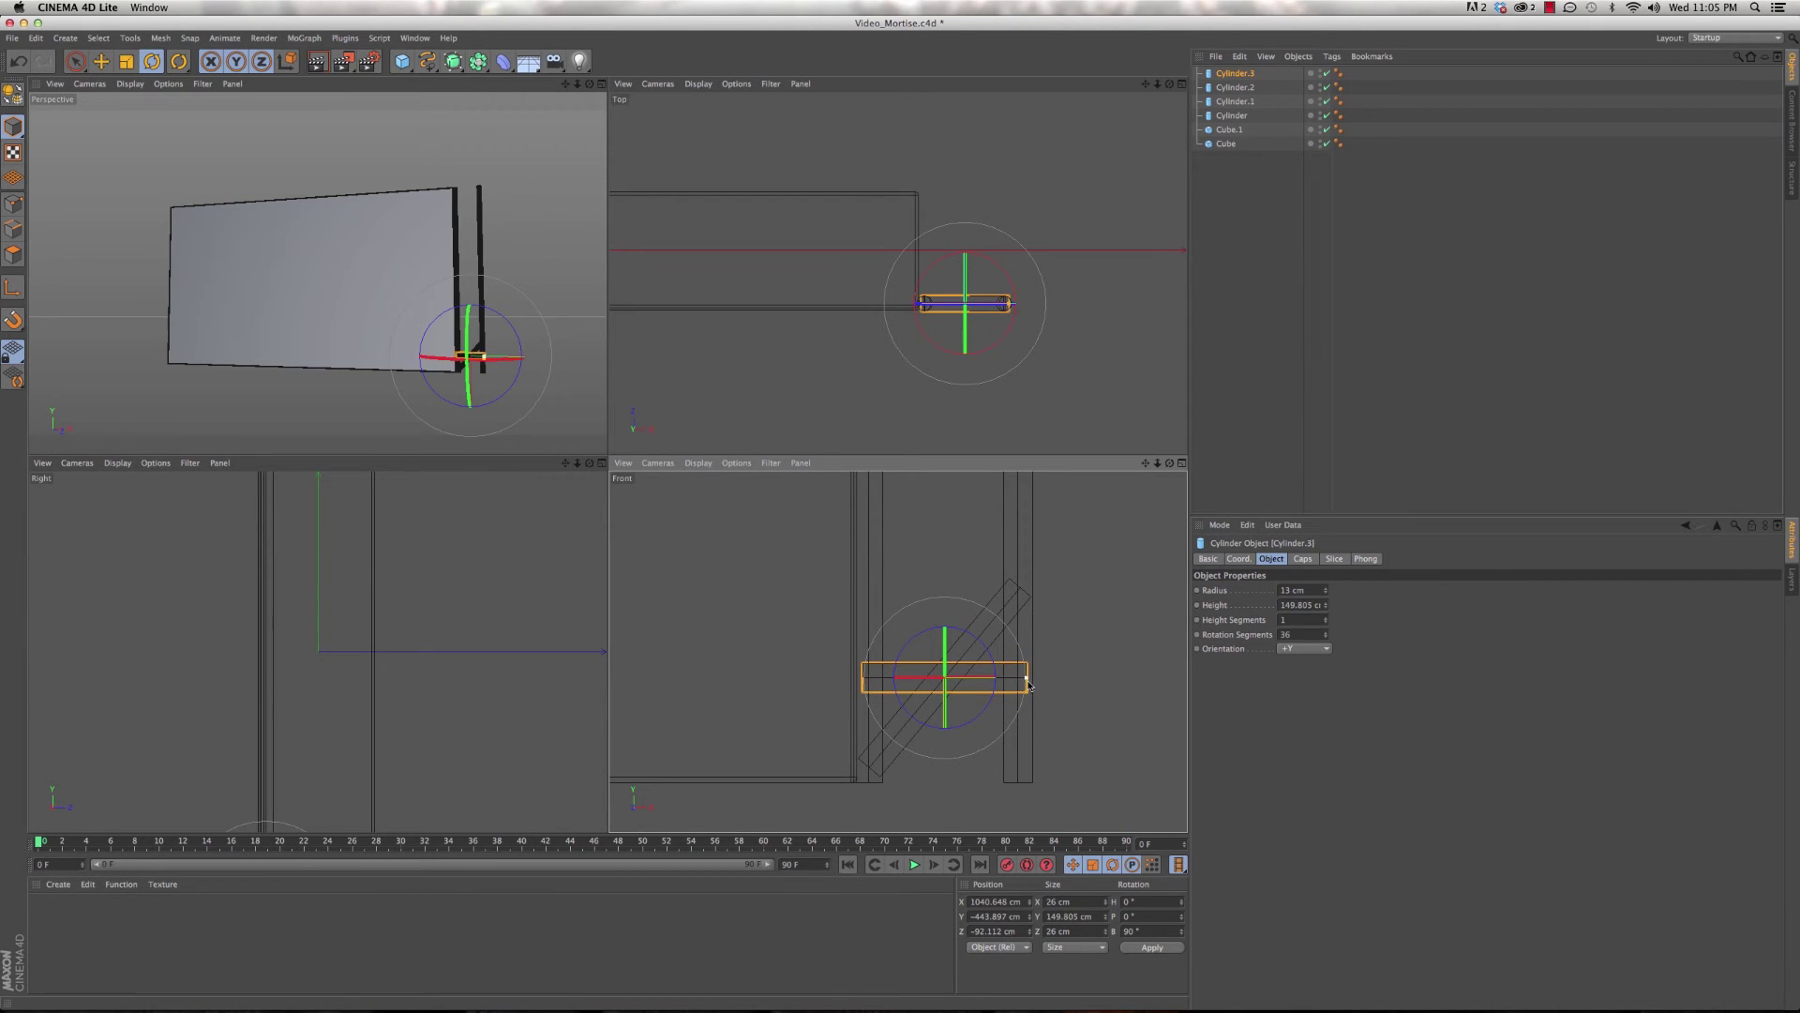
pyautogui.moveTo(1028, 685); pyautogui.dragTo(1029, 685)
pyautogui.press('e')
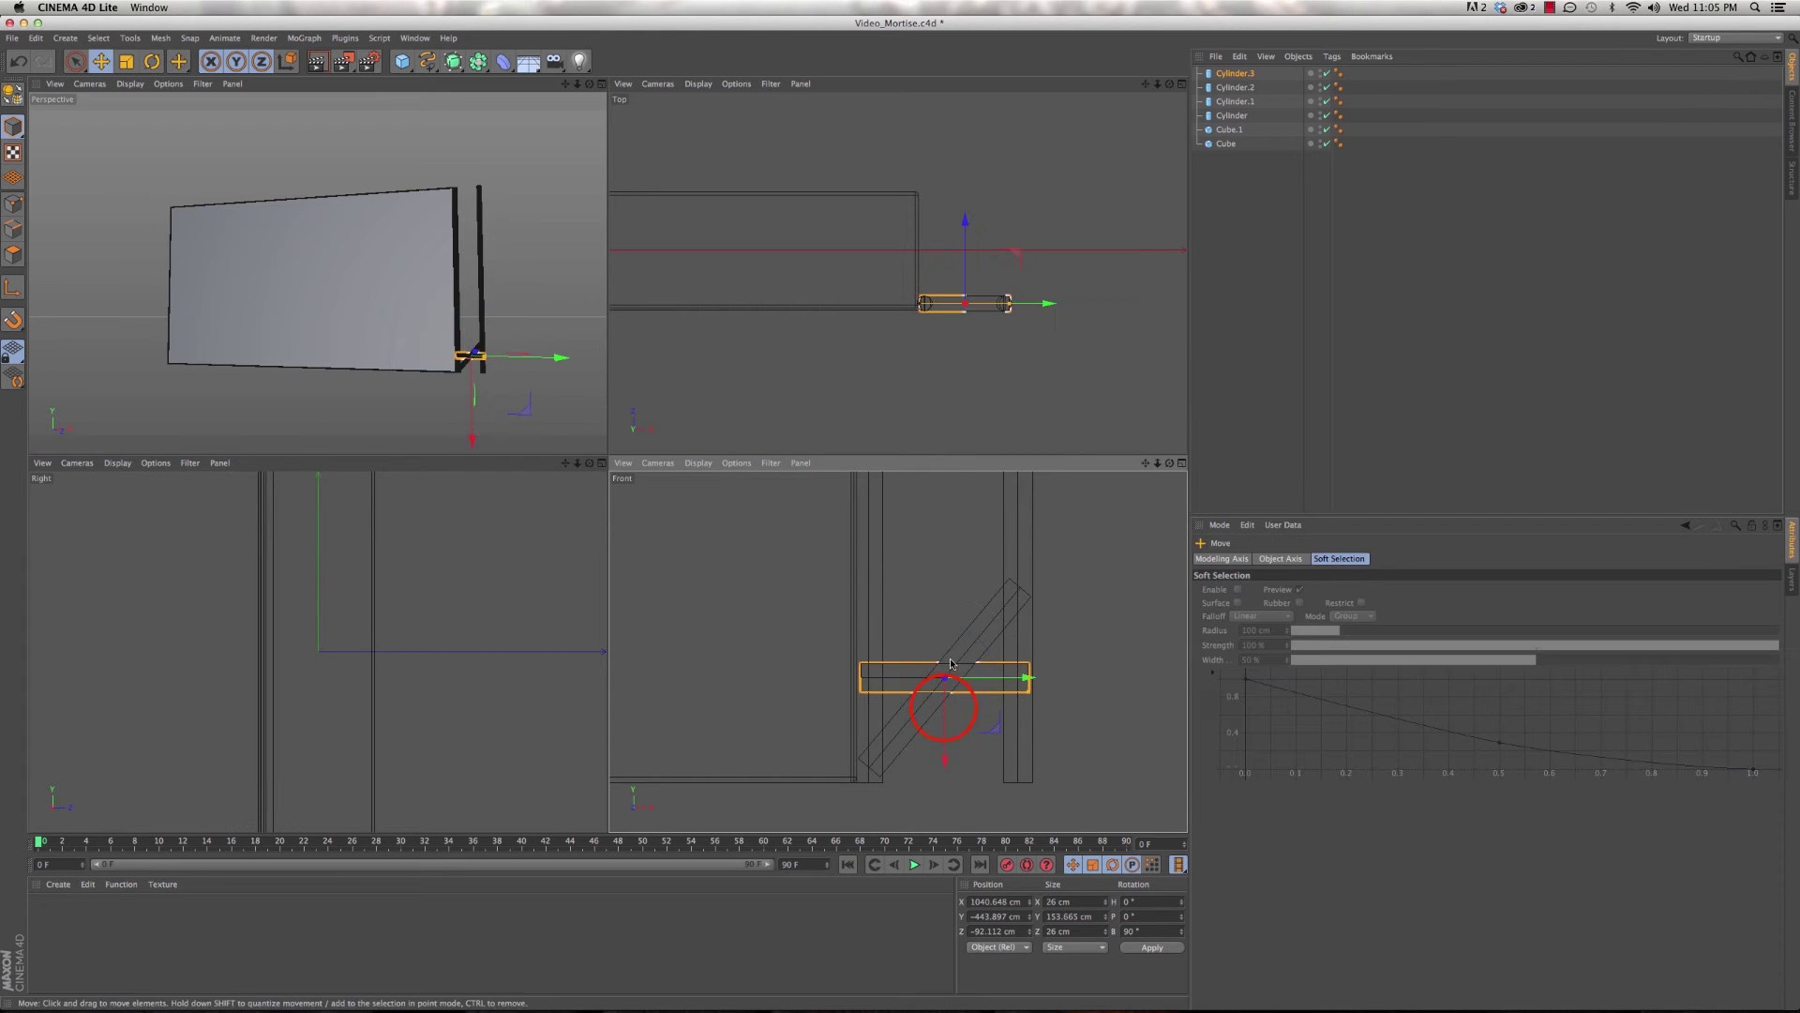
pyautogui.moveTo(945, 705); pyautogui.dragTo(942, 799)
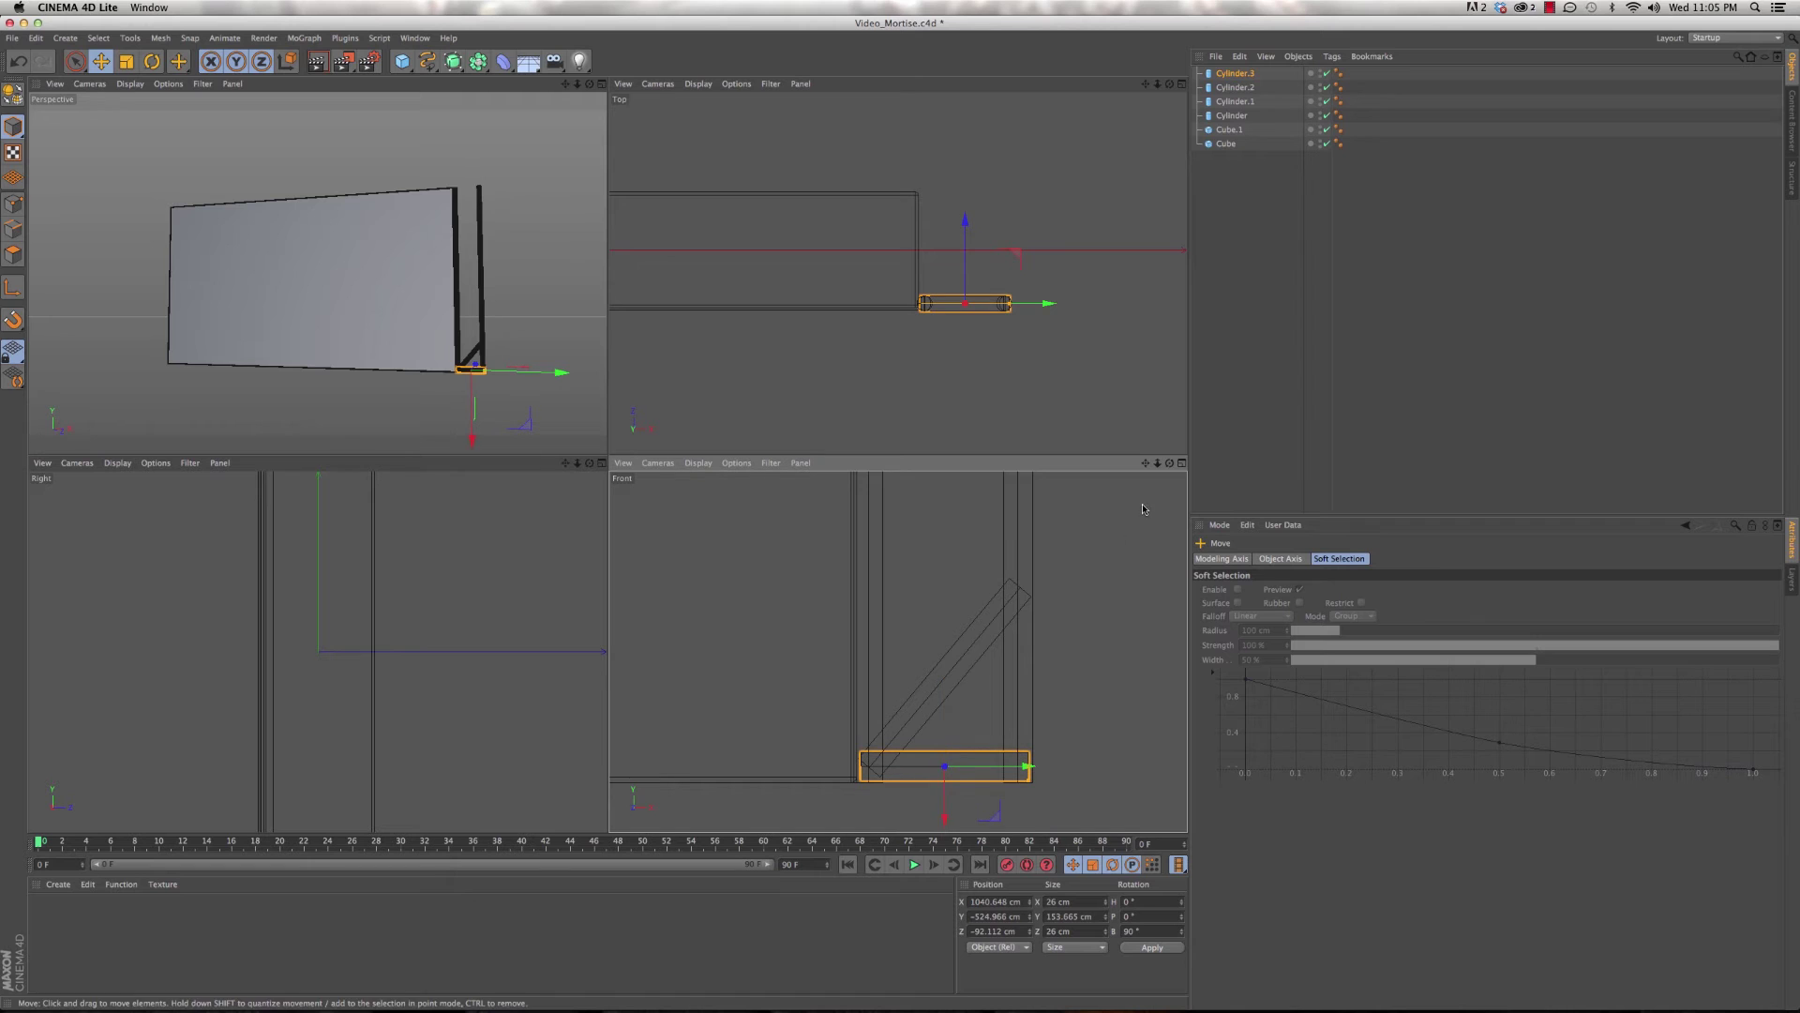
# - Duplicate the bottom rung, raise the copy to the diagonal brace's upper end, and deselect it
pyautogui.click(1236, 72)
pyautogui.moveTo(1235, 72); pyautogui.dragTo(1236, 72)
pyautogui.moveTo(943, 801); pyautogui.dragTo(954, 626)
pyautogui.click(523, 399)
pyautogui.scroll(5, 514, 349)
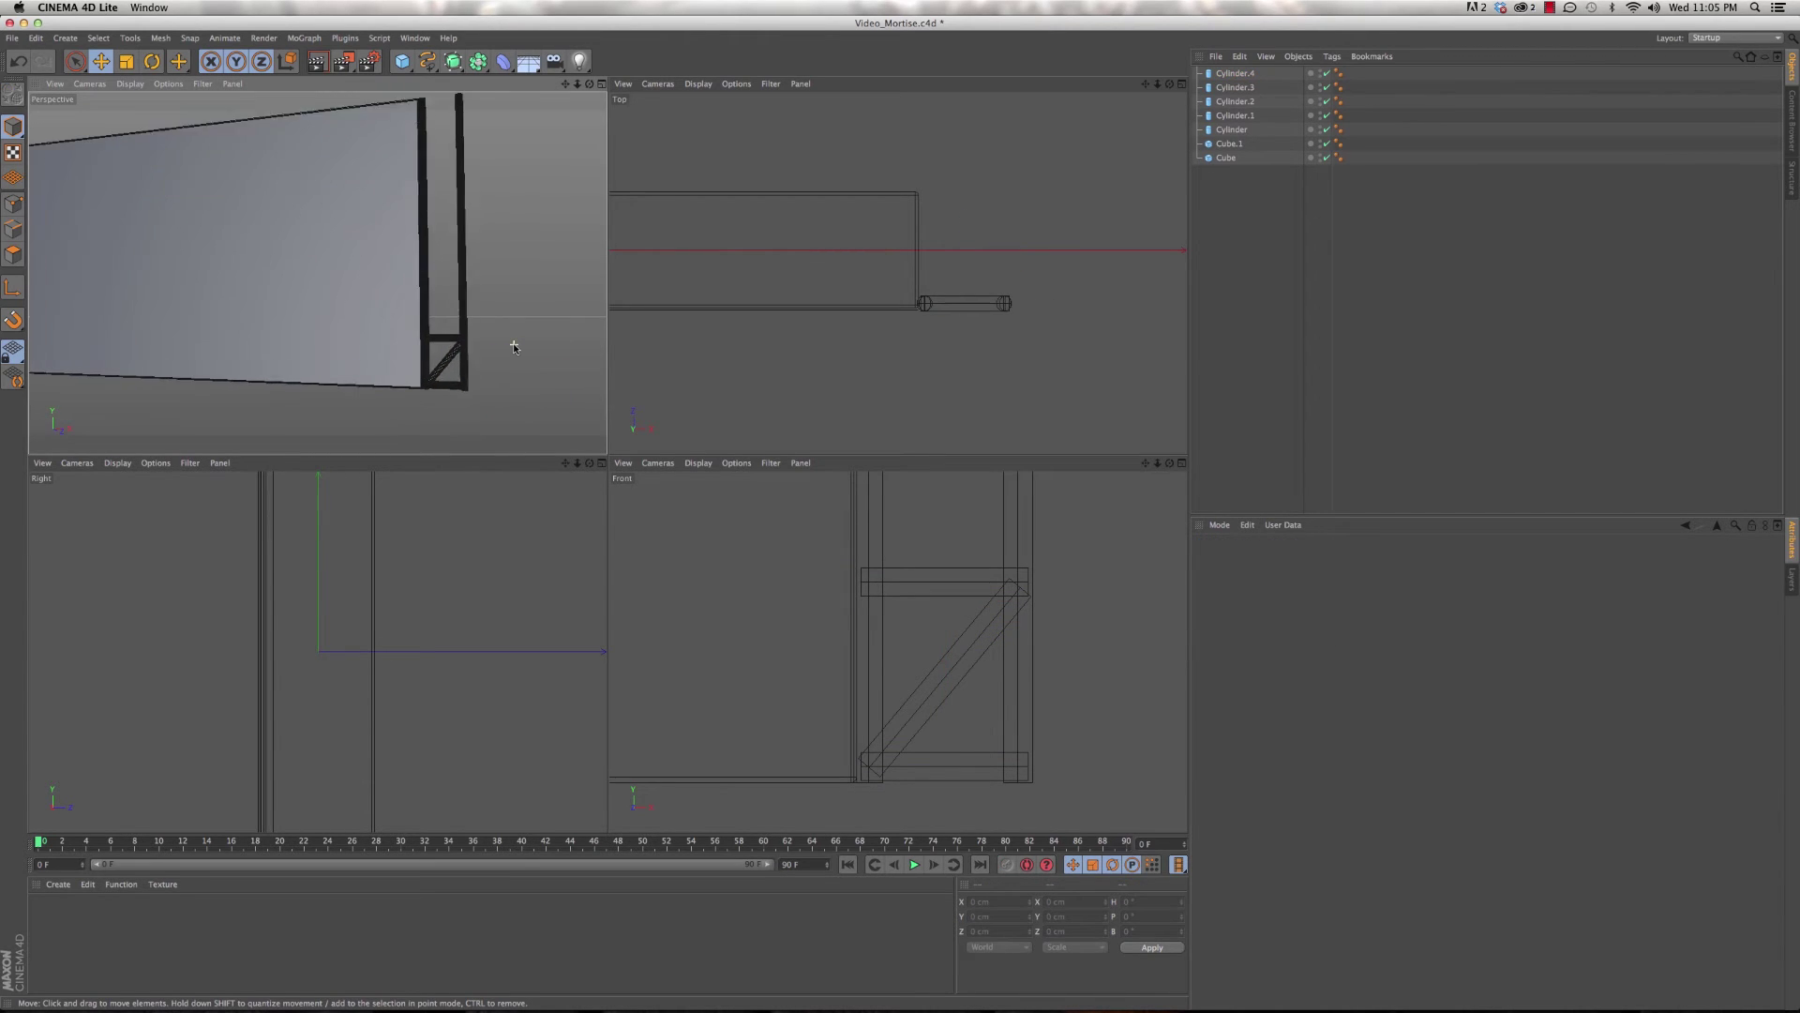
pyautogui.scroll(-3, 514, 349)
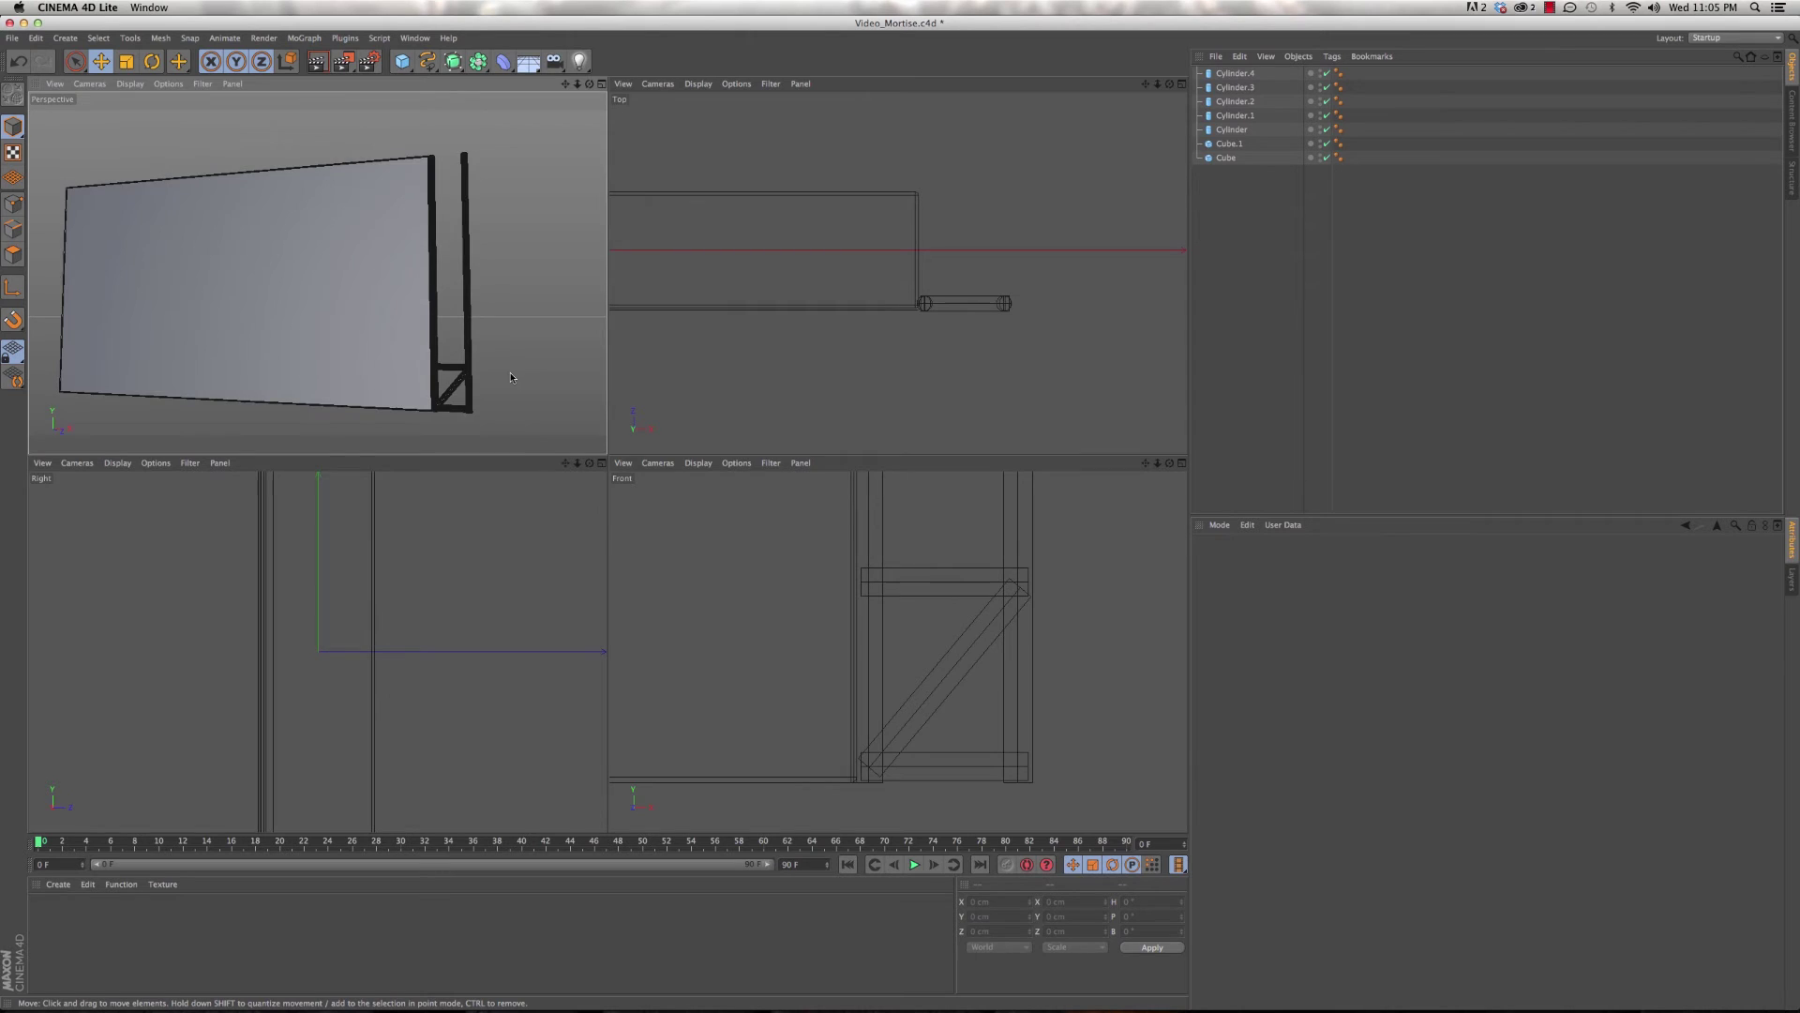
pyautogui.click(755, 441)
pyautogui.press('F1')
pyautogui.keyDown('alt'); pyautogui.moveTo(739, 447); pyautogui.dragTo(747, 454); pyautogui.keyUp('alt')
pyautogui.middleClick(746, 454)
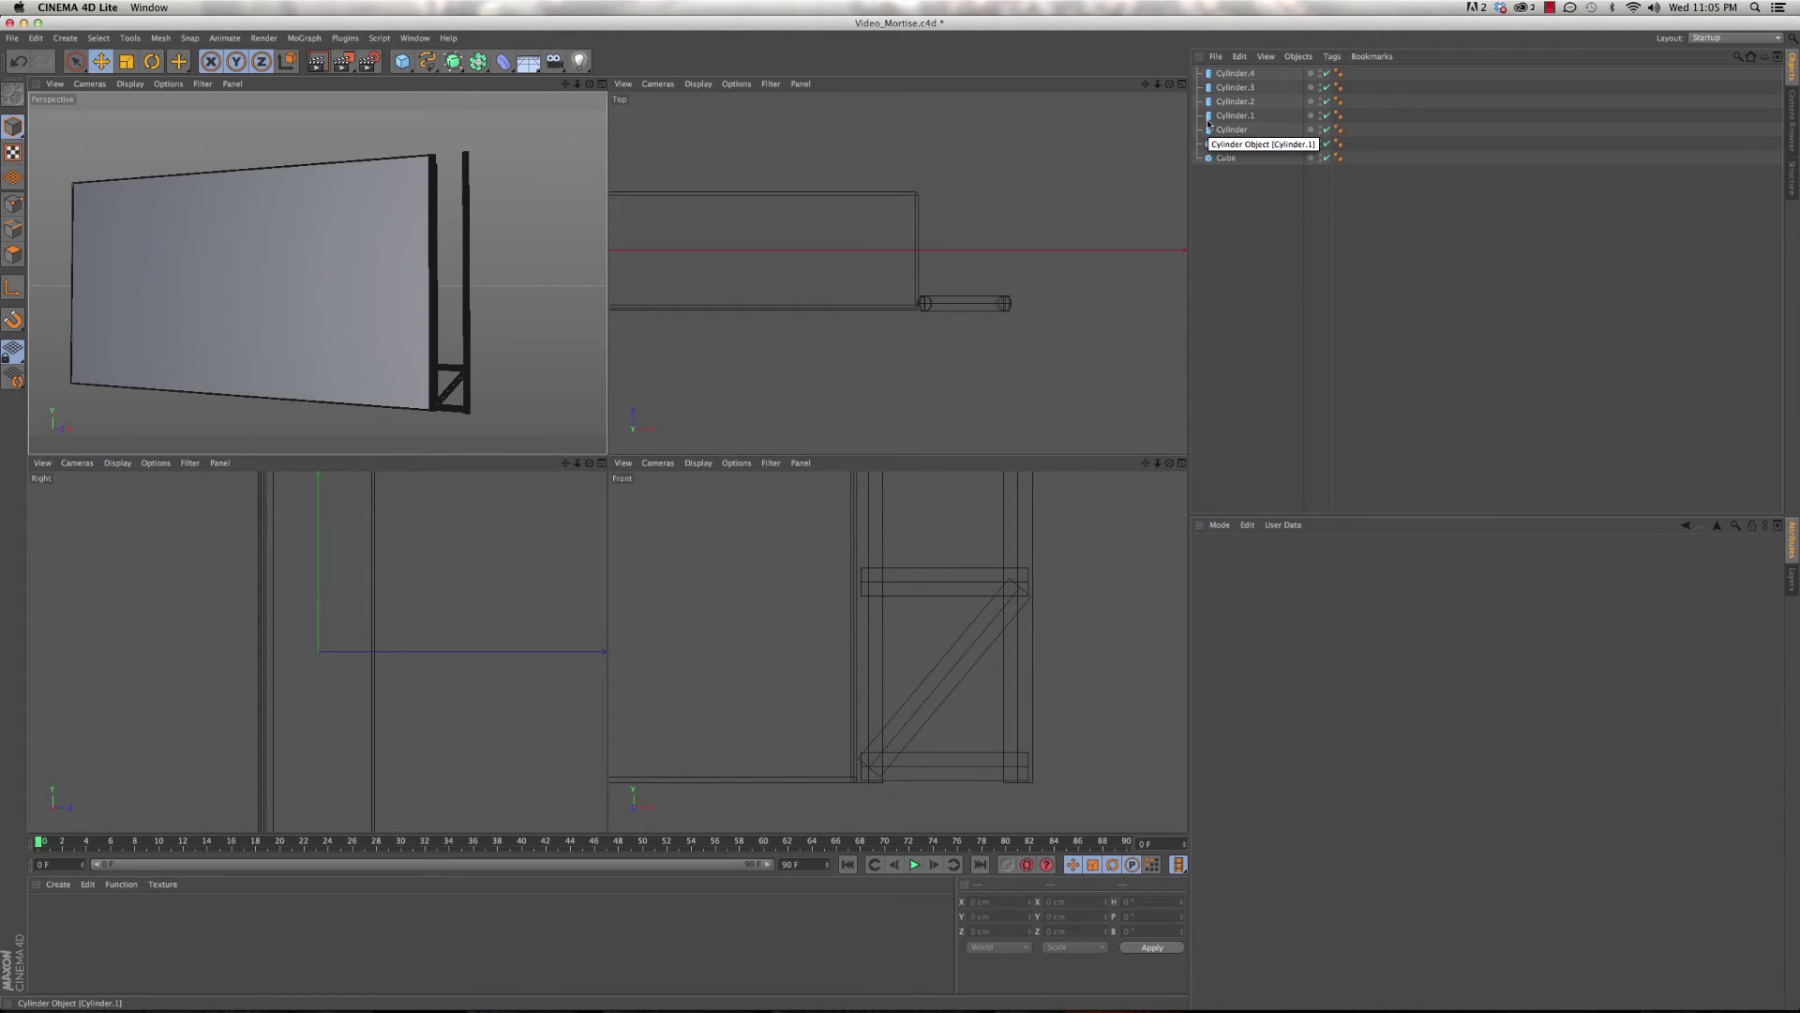
# - Enlarge the perspective view and rename the filleted slab cube as Backing
pyautogui.middleClick(559, 371)
pyautogui.scroll(-2, 768, 504)
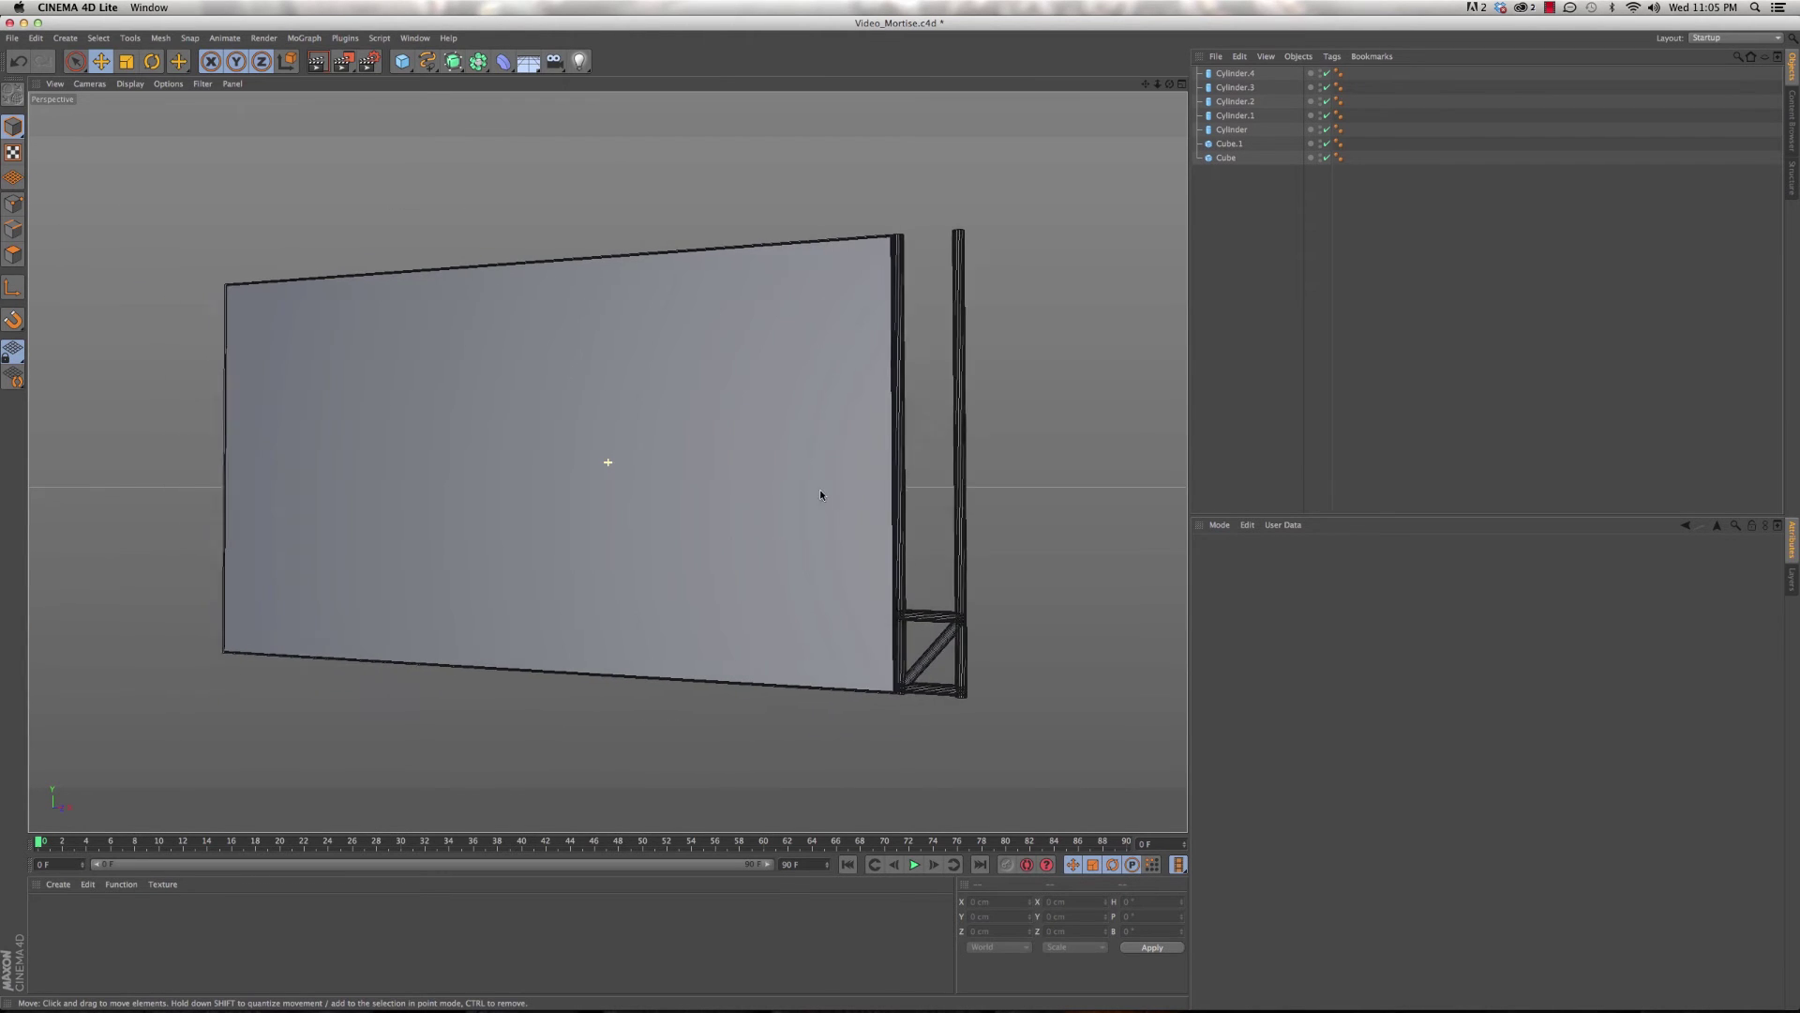
pyautogui.click(1228, 131)
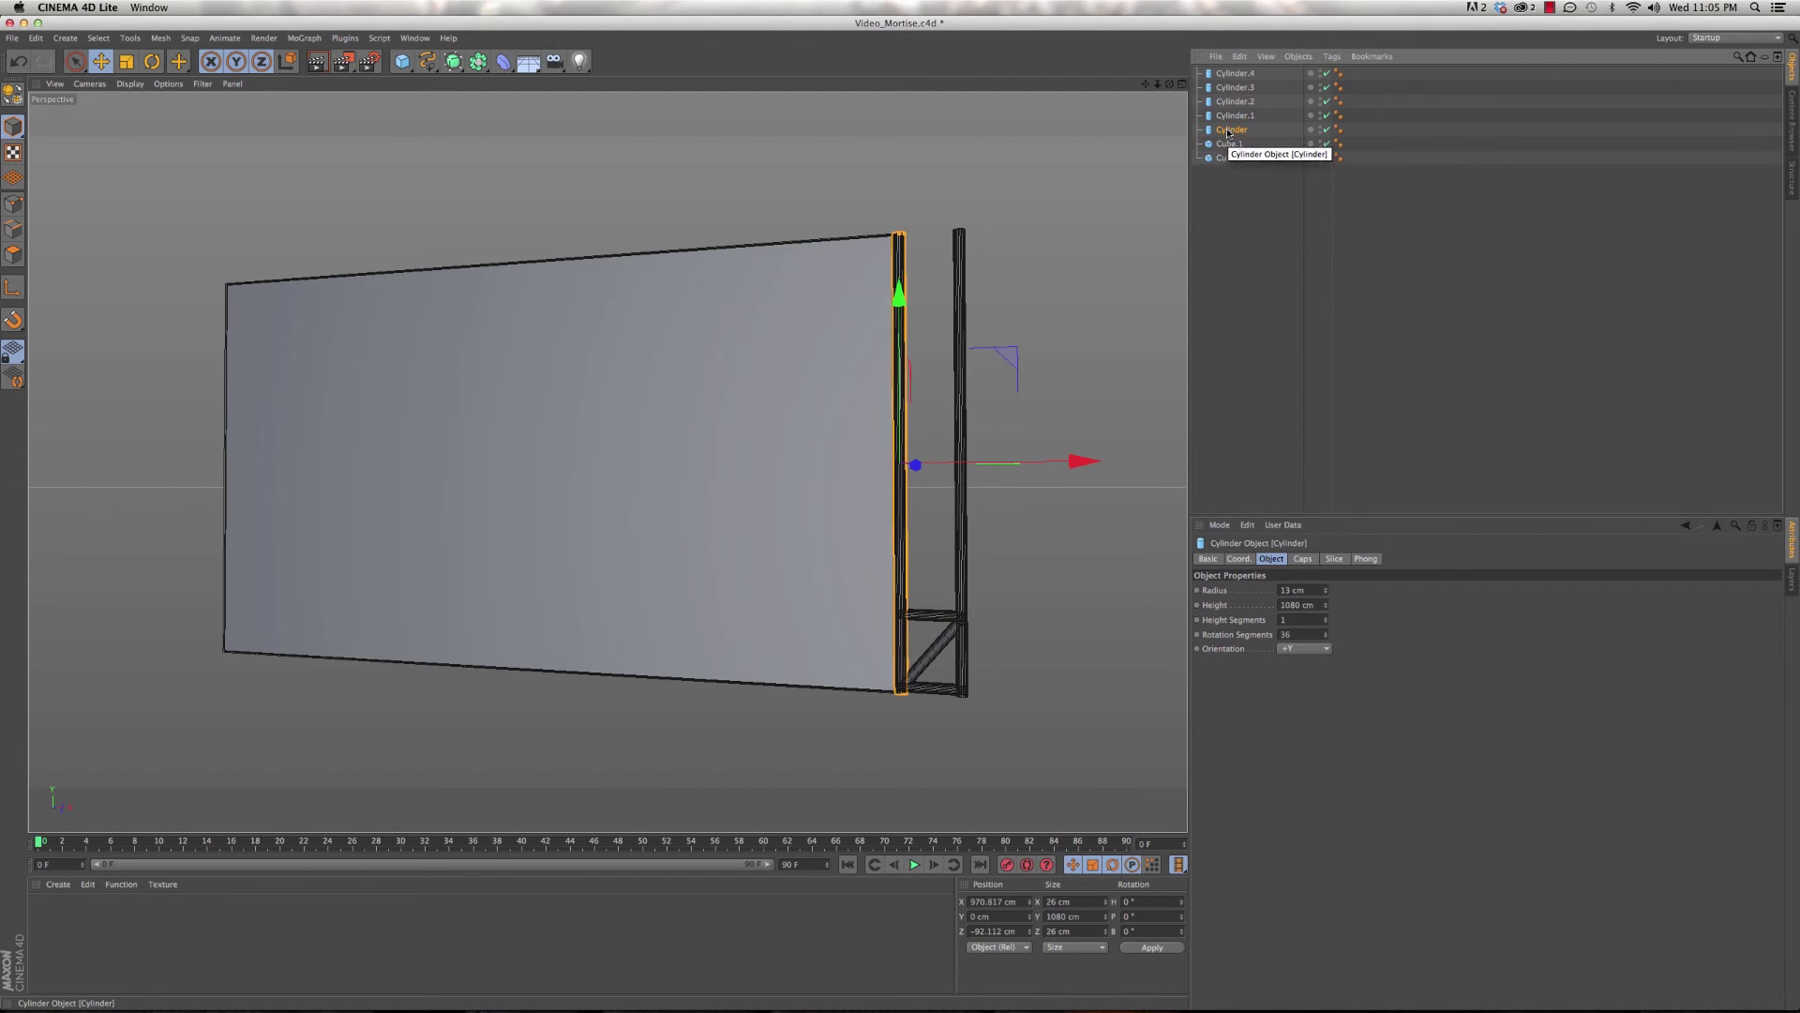
pyautogui.click(1227, 164)
pyautogui.keyDown('alt'); pyautogui.moveTo(858, 249); pyautogui.dragTo(842, 350); pyautogui.keyUp('alt')
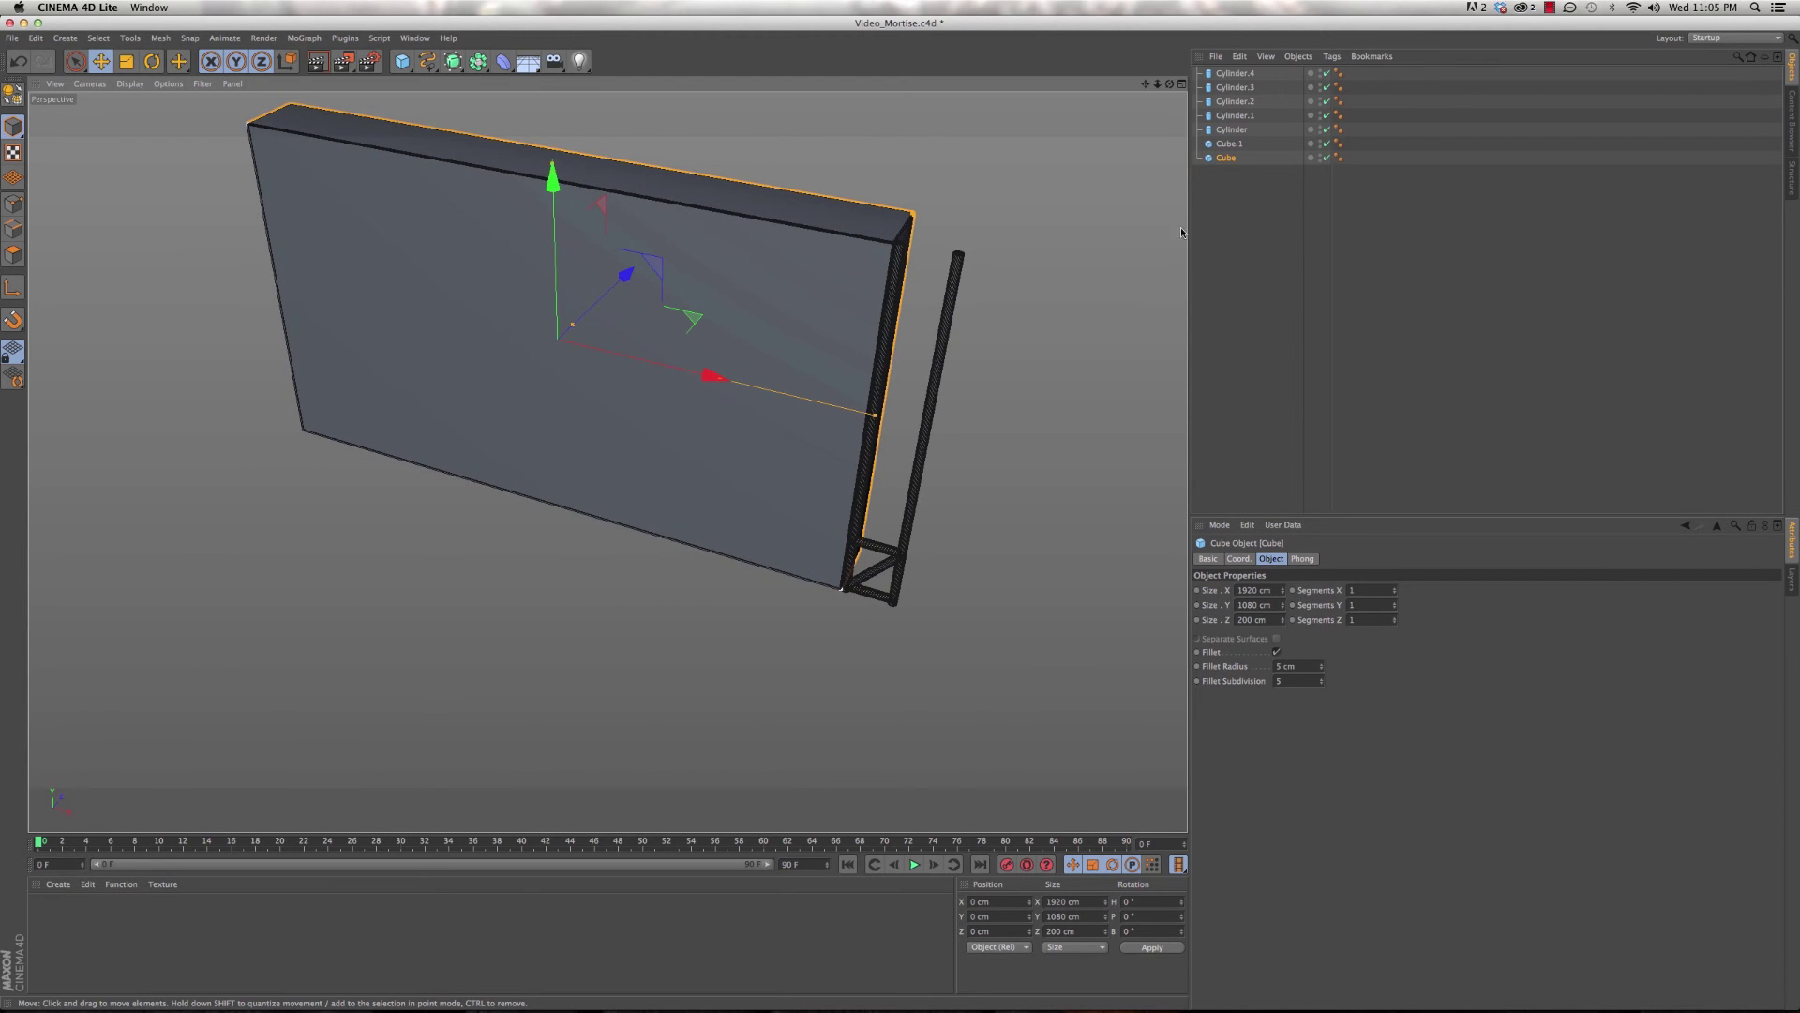
pyautogui.doubleClick(1225, 160)
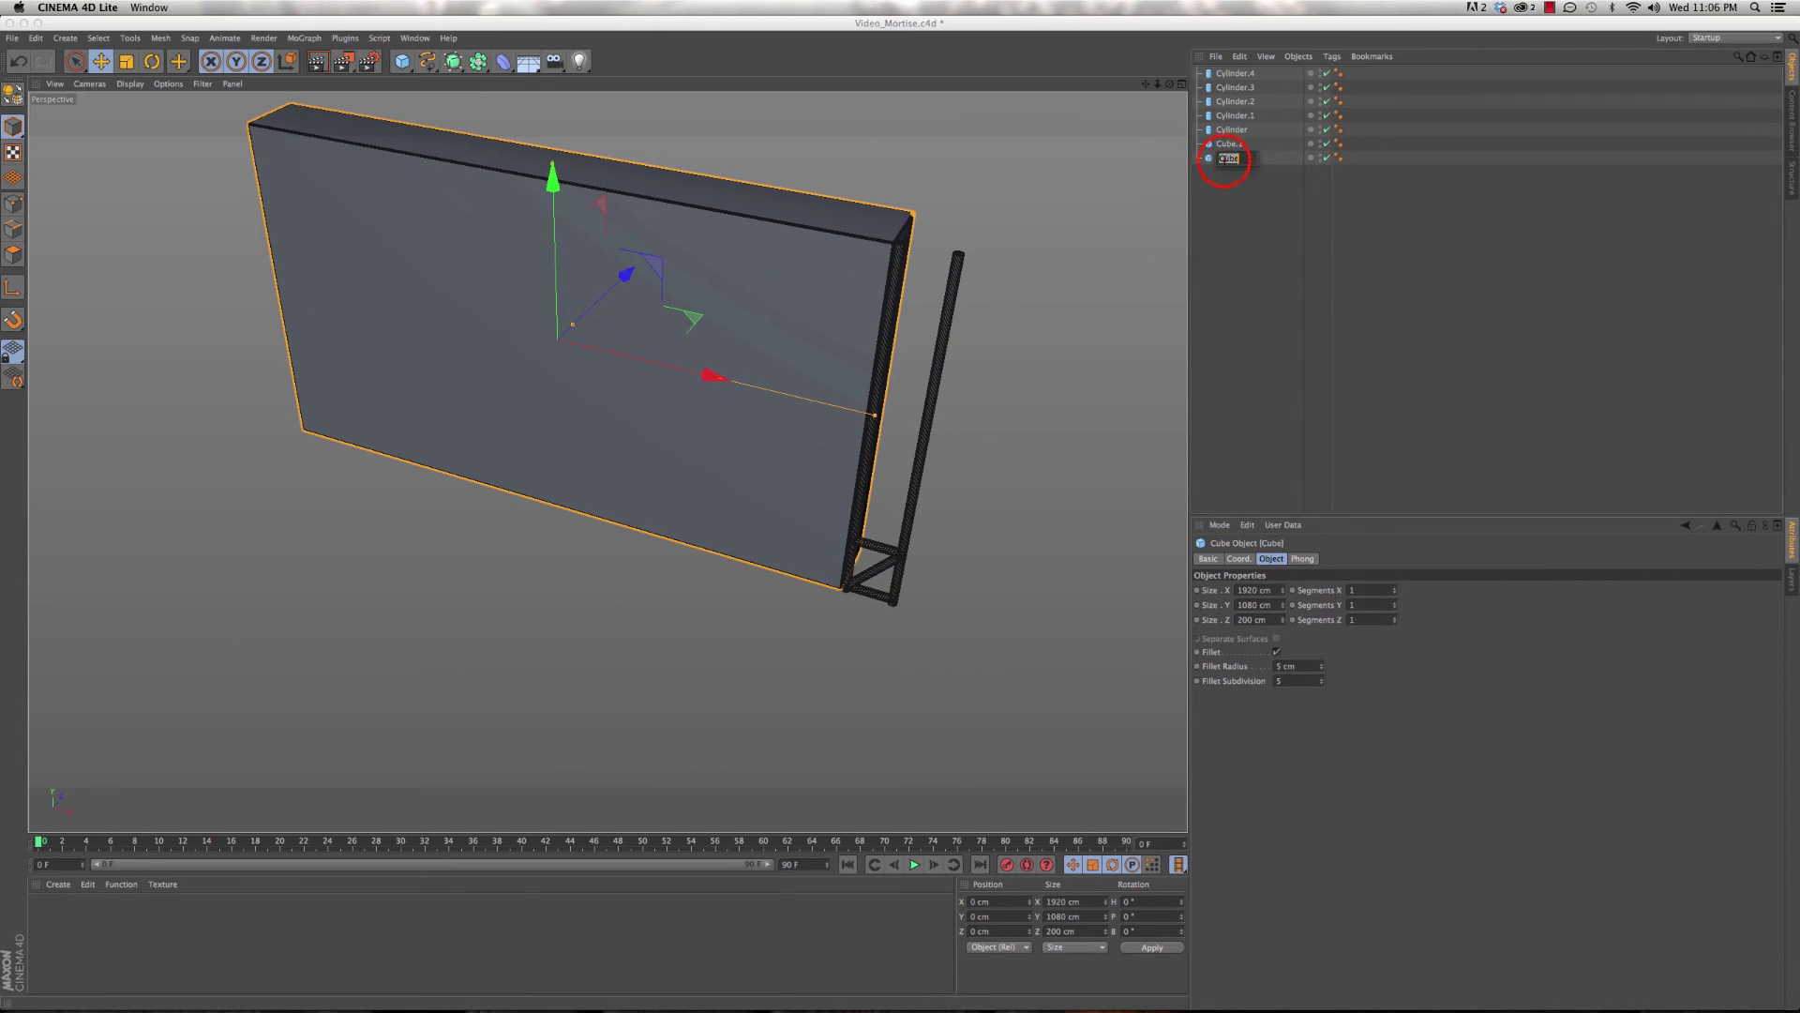
pyautogui.write('Backing')
pyautogui.press('Return')
# - Rename the flat front panel as Footage
pyautogui.click(1229, 145)
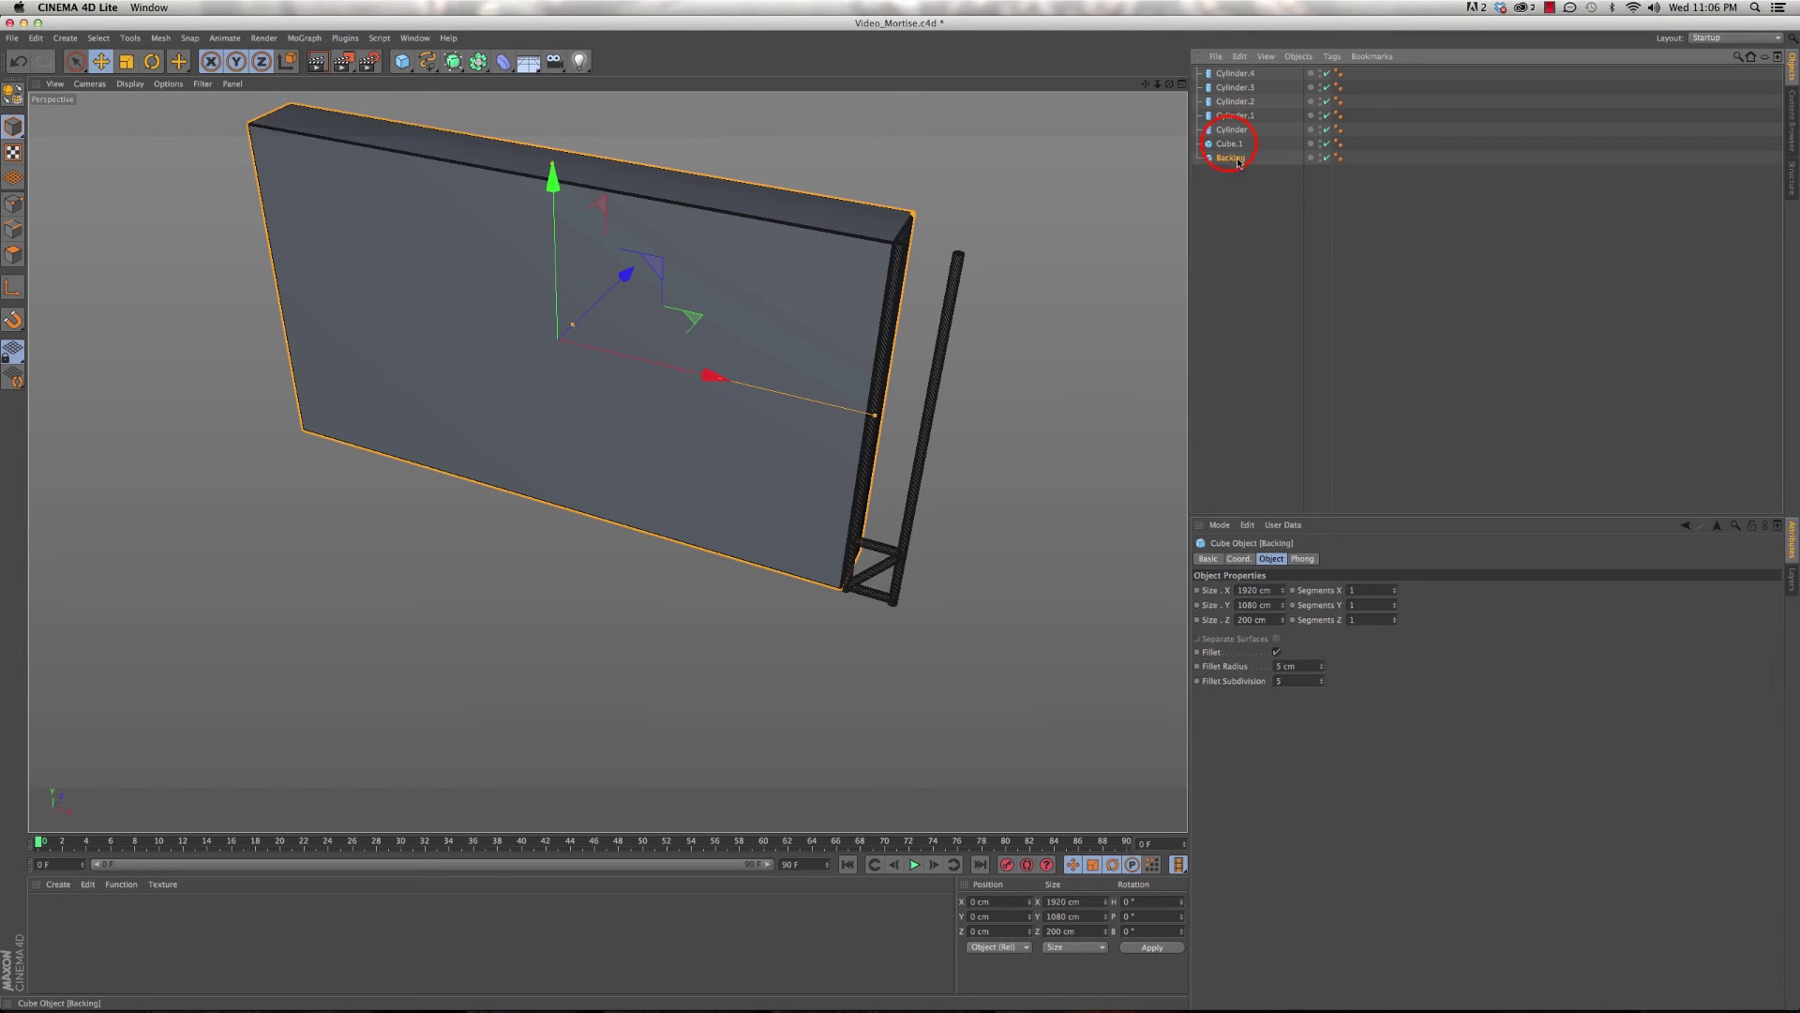
pyautogui.doubleClick(1230, 145)
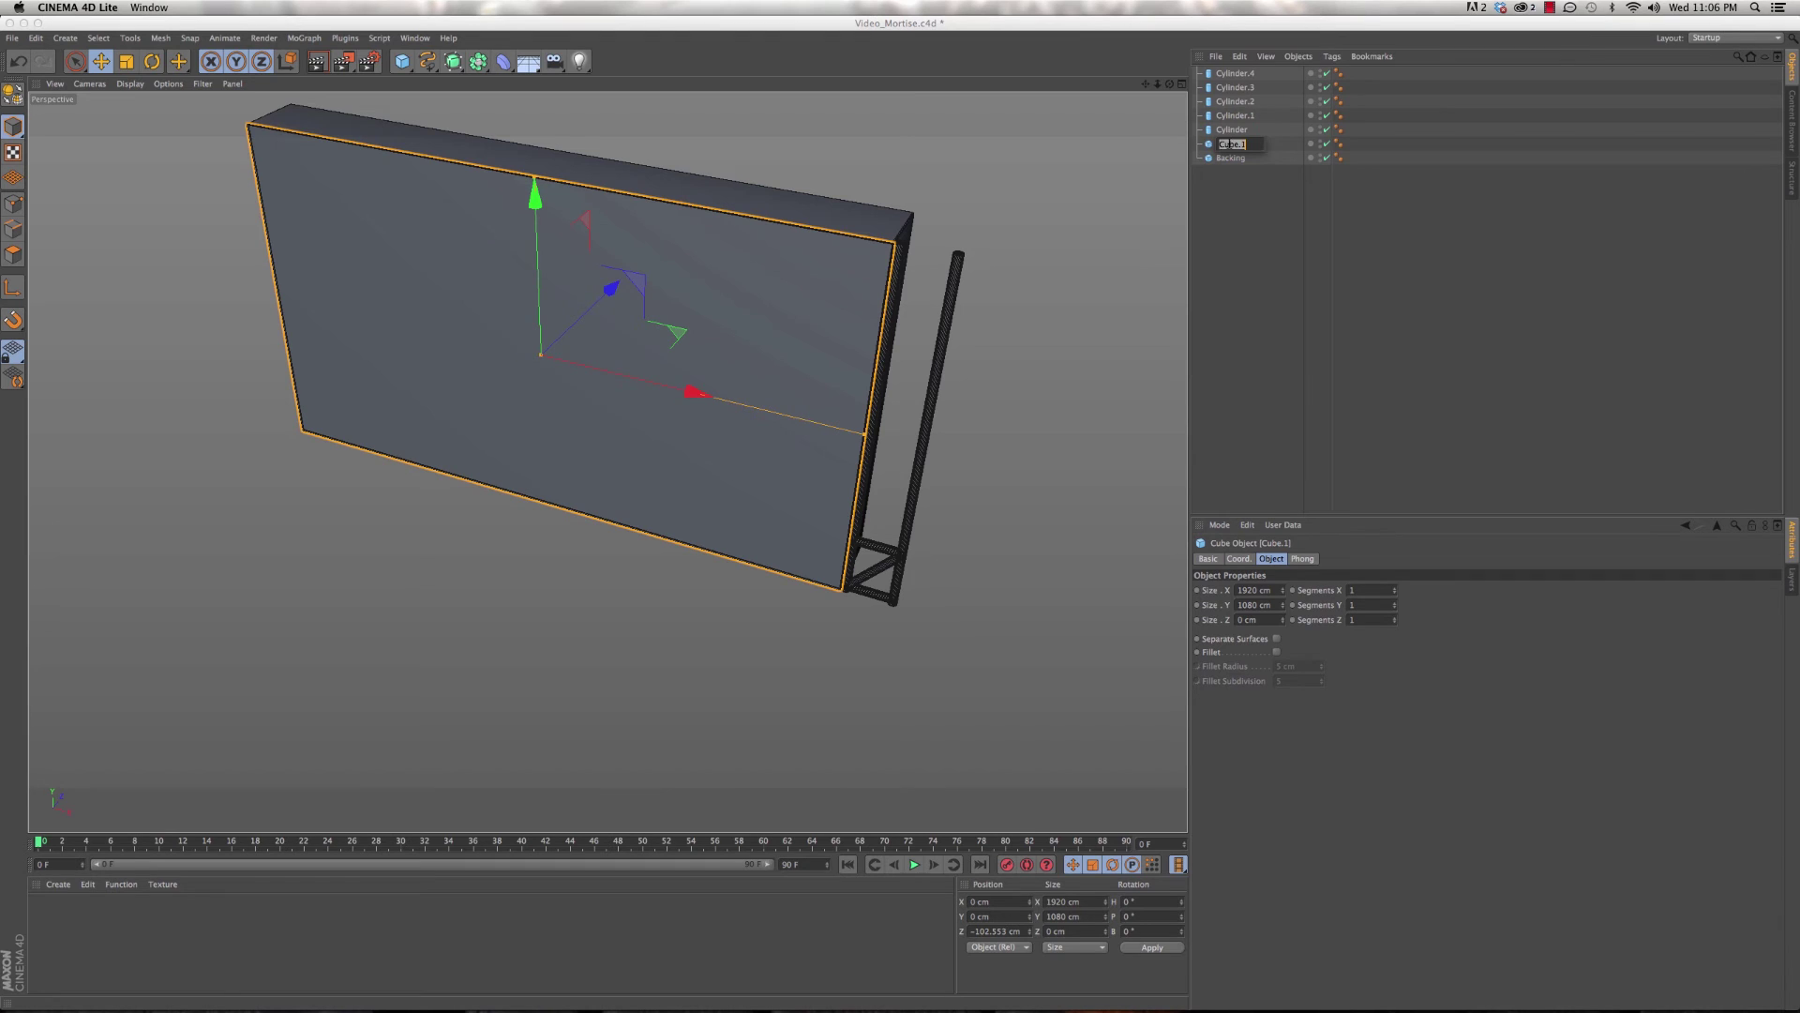
pyautogui.write('Footage')
pyautogui.press('Return')
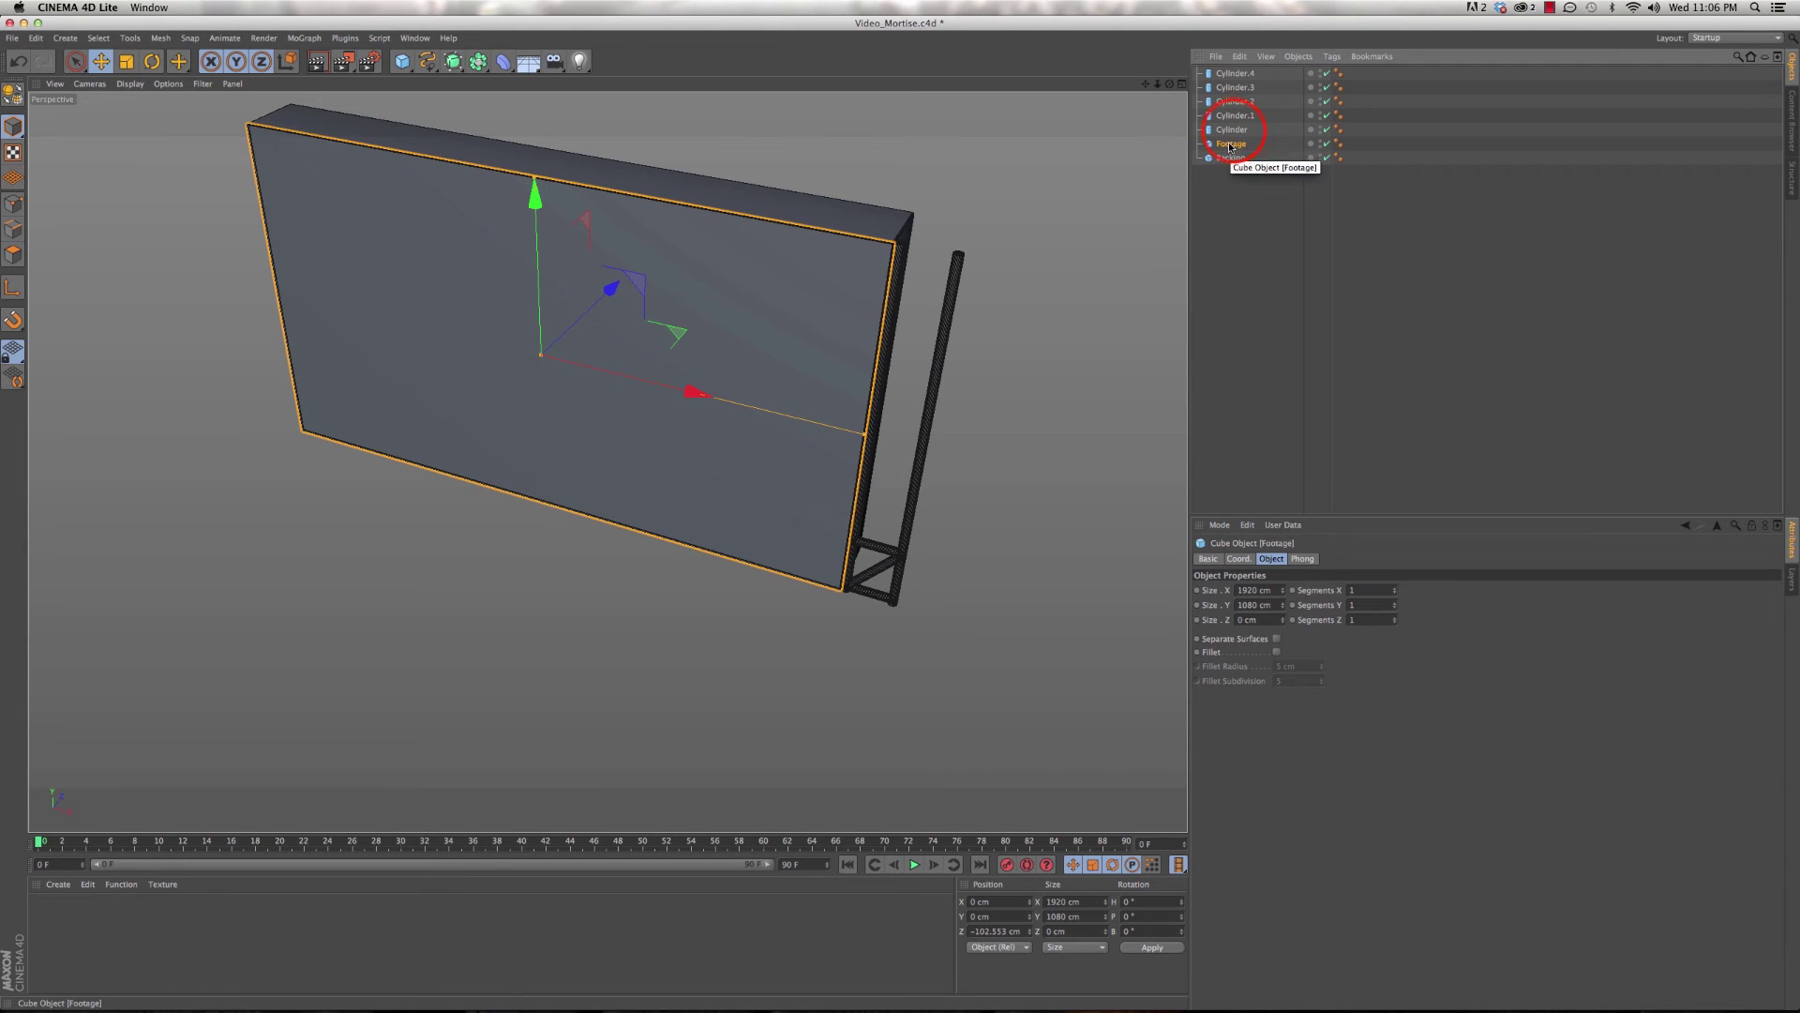
# - Rename the vertical cylinder beside the screen as Pole_01 and the outer vertical cylinder as Pole_02
pyautogui.click(1234, 131)
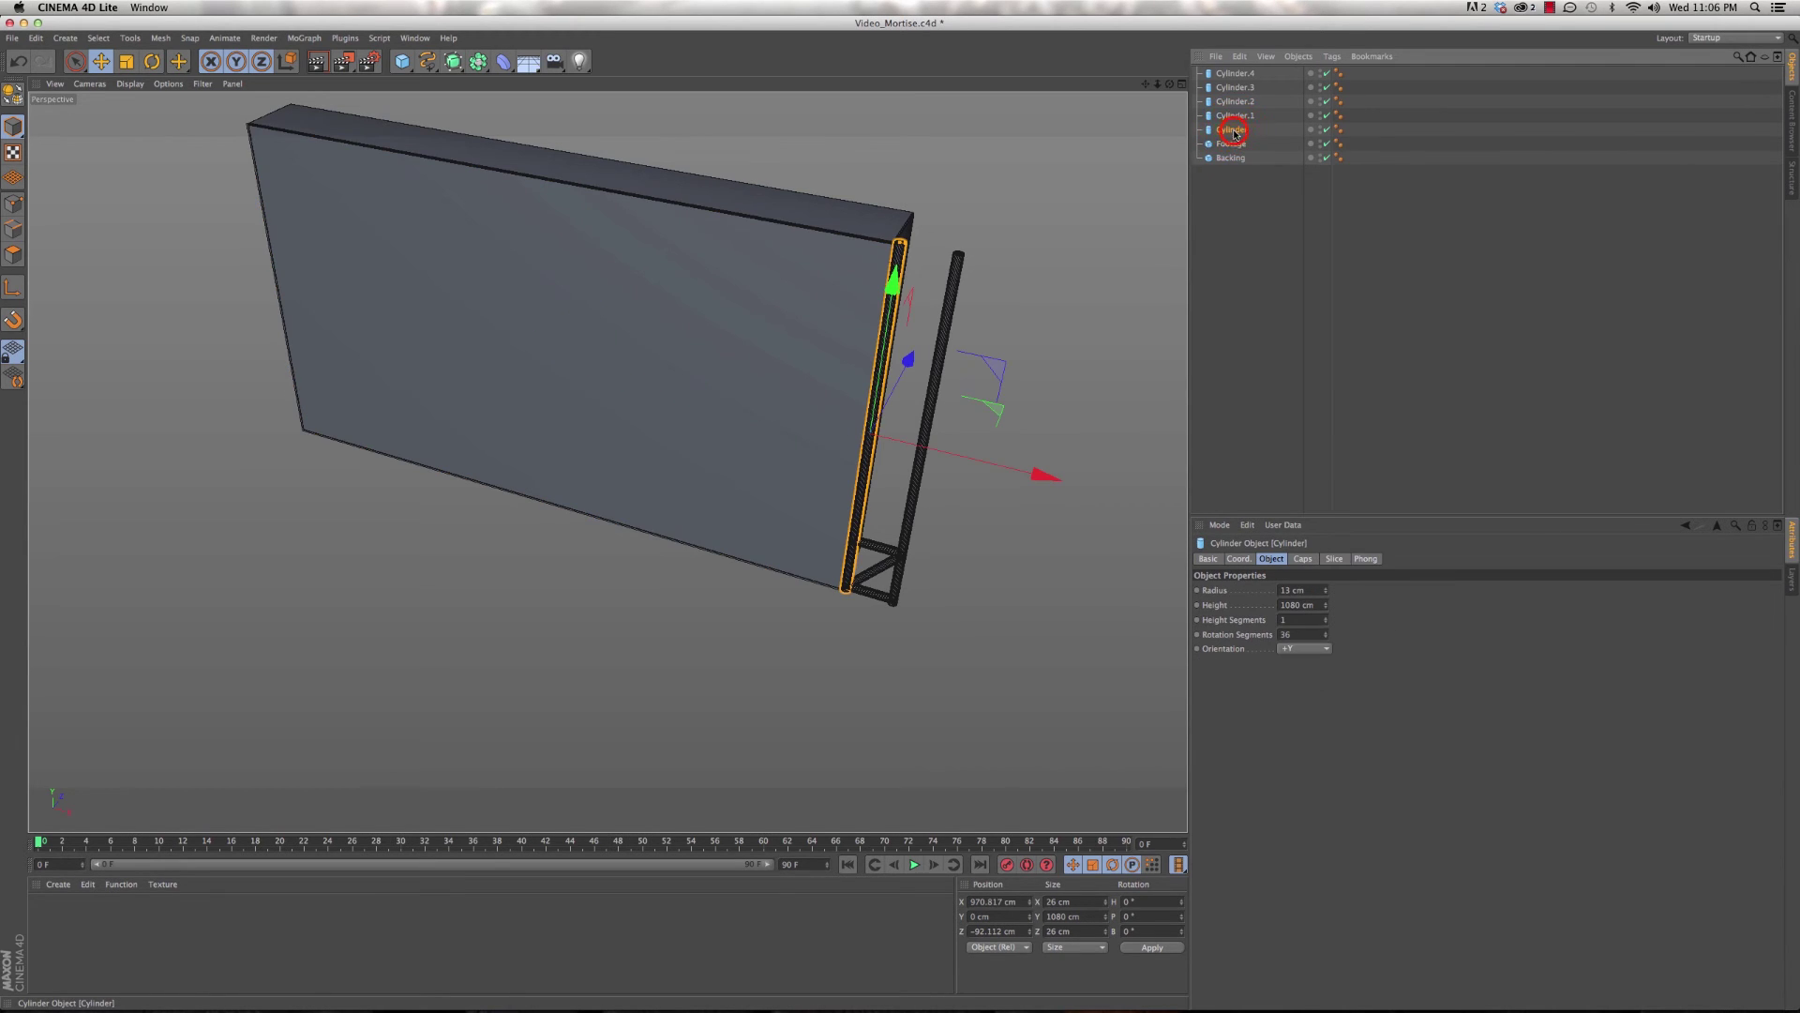
pyautogui.doubleClick(1234, 132)
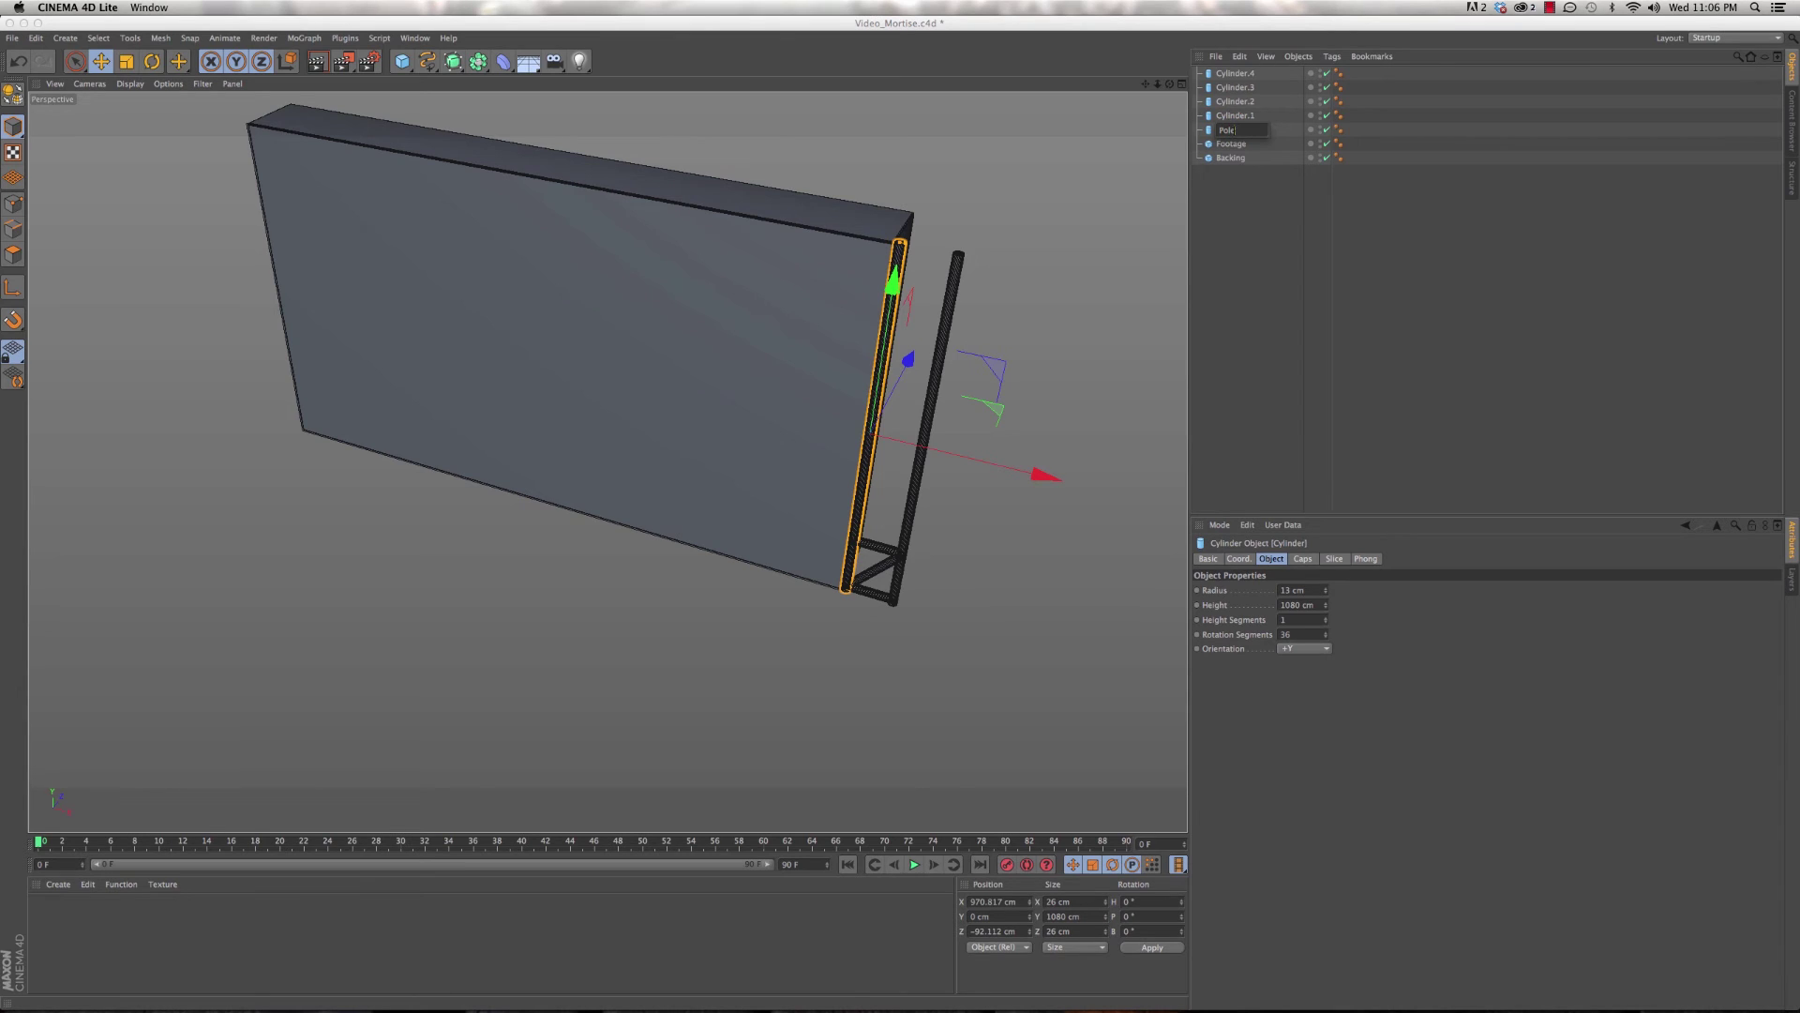
pyautogui.press('Return')
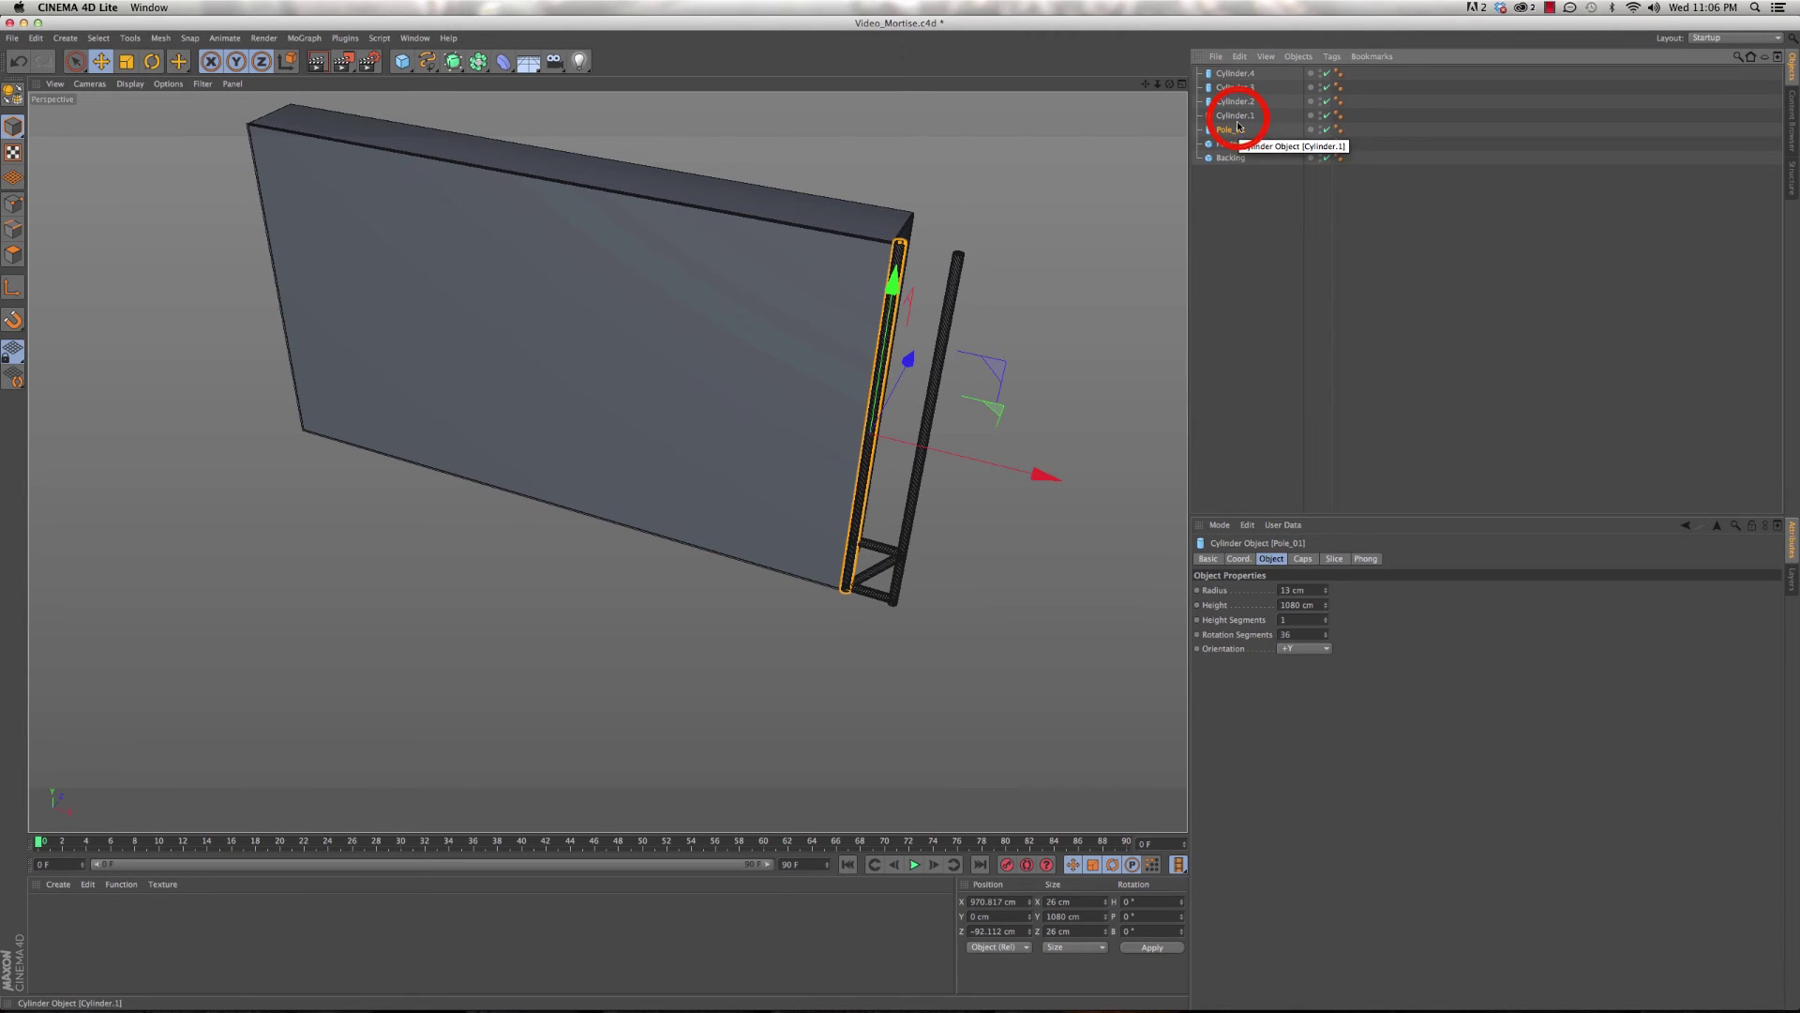
pyautogui.doubleClick(1235, 115)
pyautogui.write('Pole_02')
pyautogui.click(1239, 118)
# - Group the diagonal brace and its two horizontal rungs, Cylinder.2 through Cylinder.4, under one null
pyautogui.click(1237, 102)
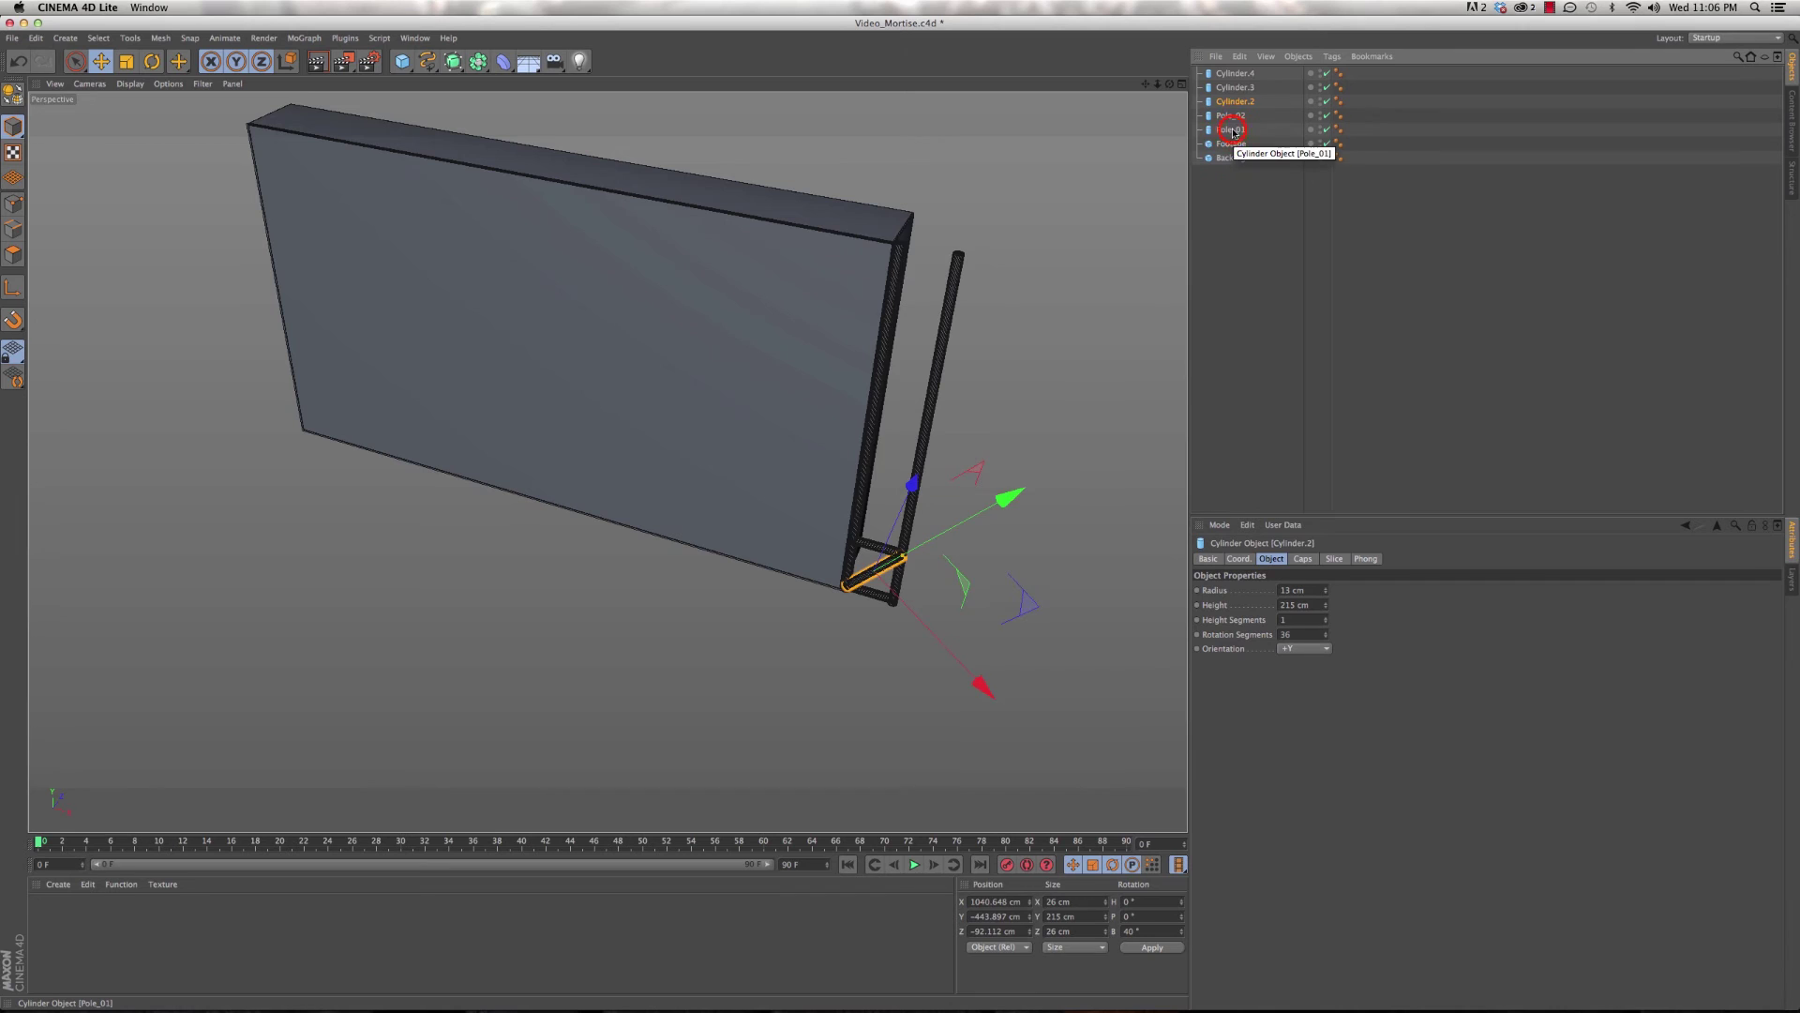
pyautogui.click(1233, 131)
pyautogui.click(1233, 103)
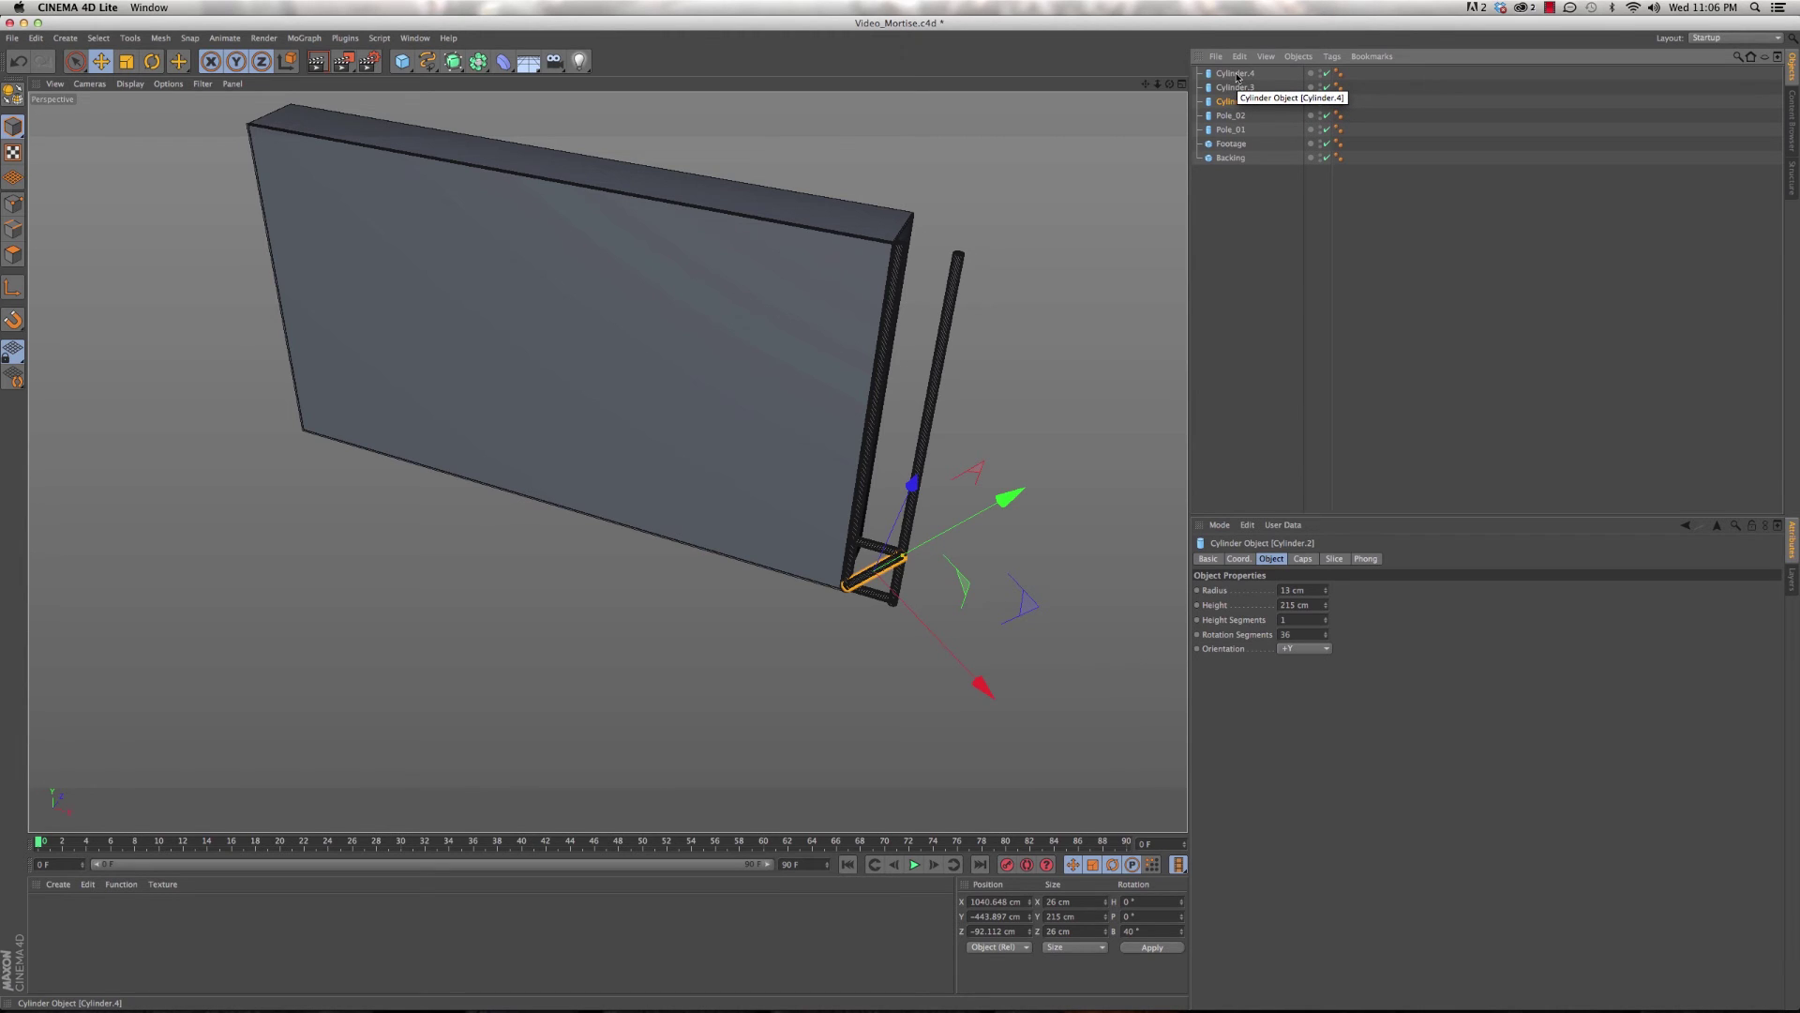
pyautogui.keyDown('shift'); pyautogui.click(1236, 75); pyautogui.keyUp('shift')
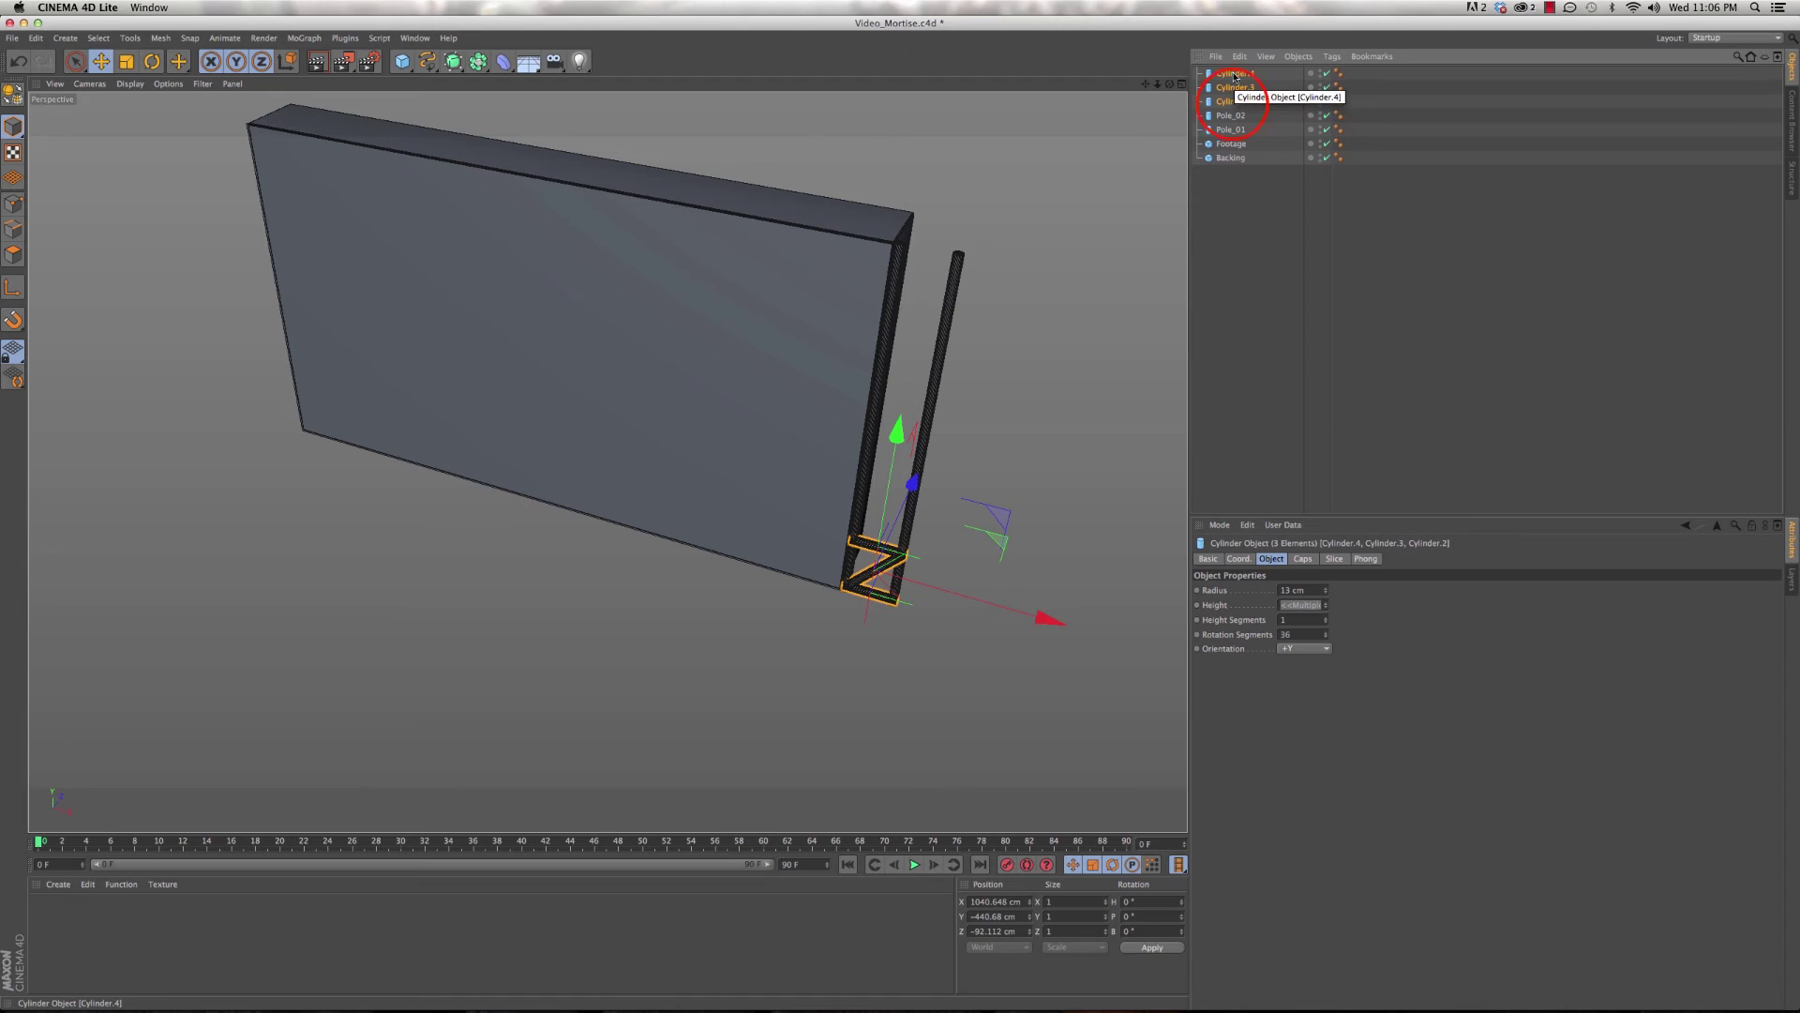
pyautogui.click(1234, 103)
pyautogui.keyDown('shift'); pyautogui.click(1236, 74); pyautogui.keyUp('shift')
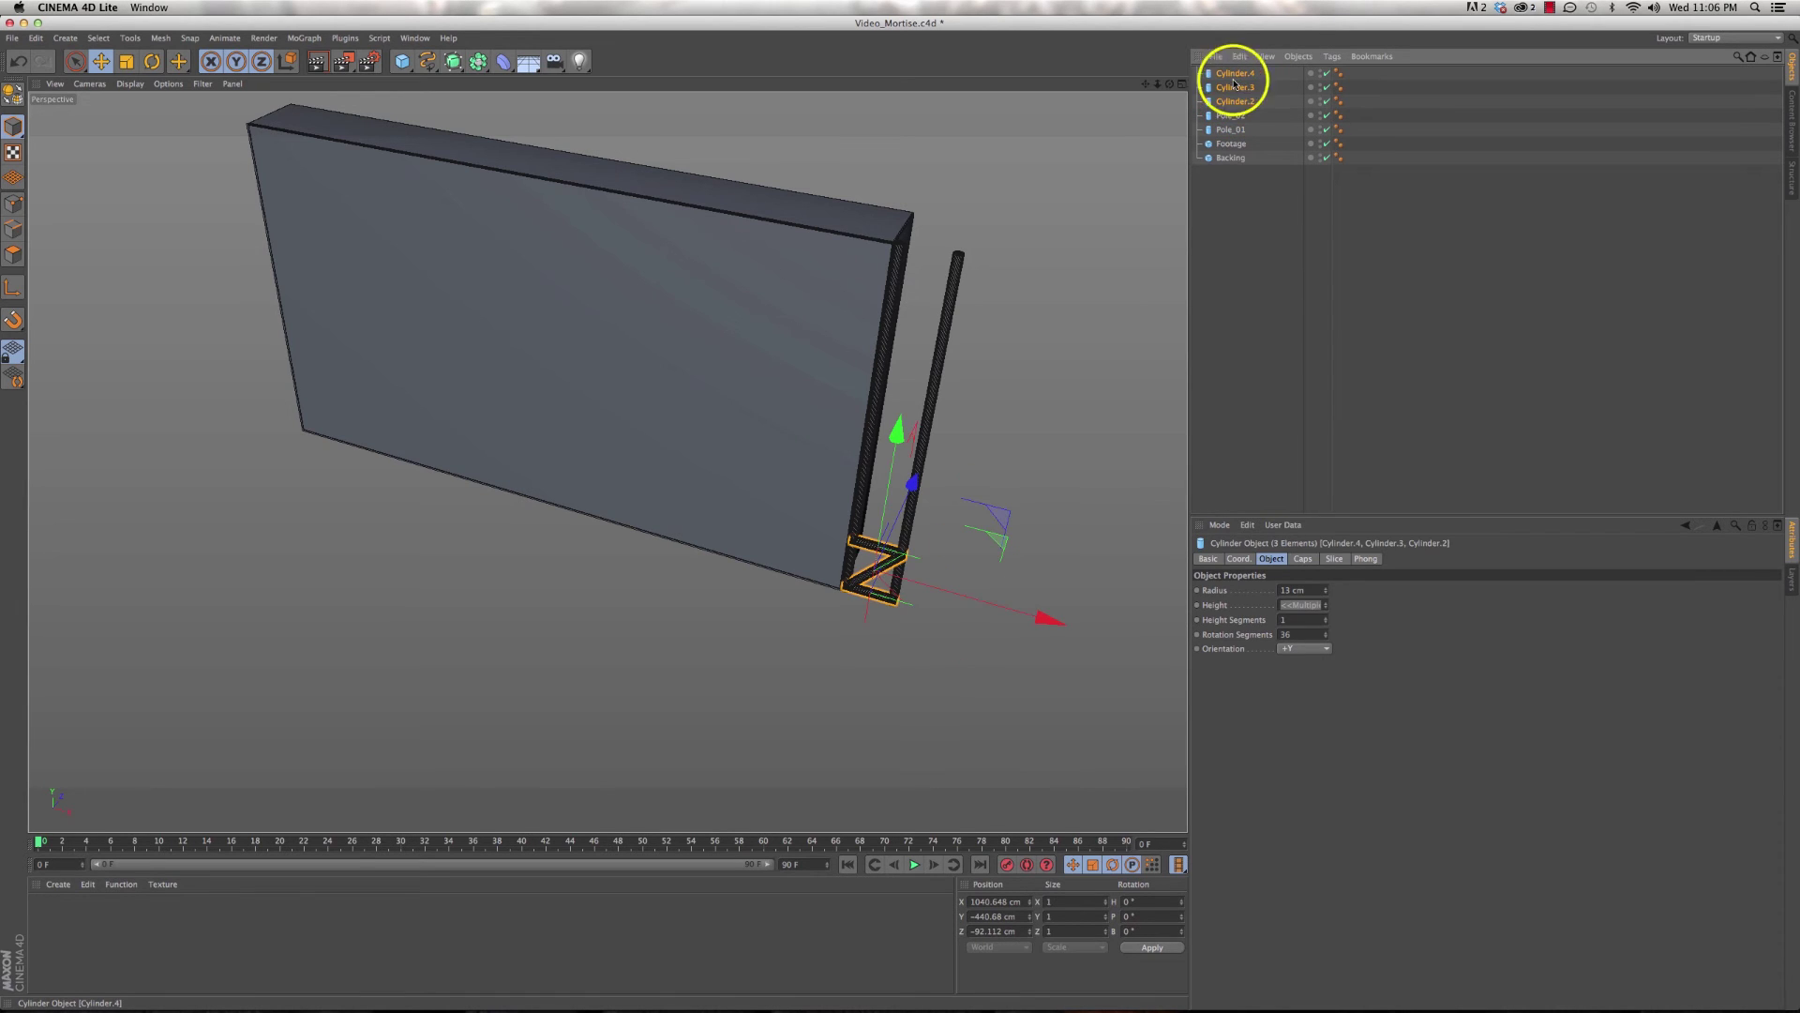
pyautogui.moveTo(1271, 108); pyautogui.dragTo(1245, 73)
pyautogui.hotkey('alt', 'g')
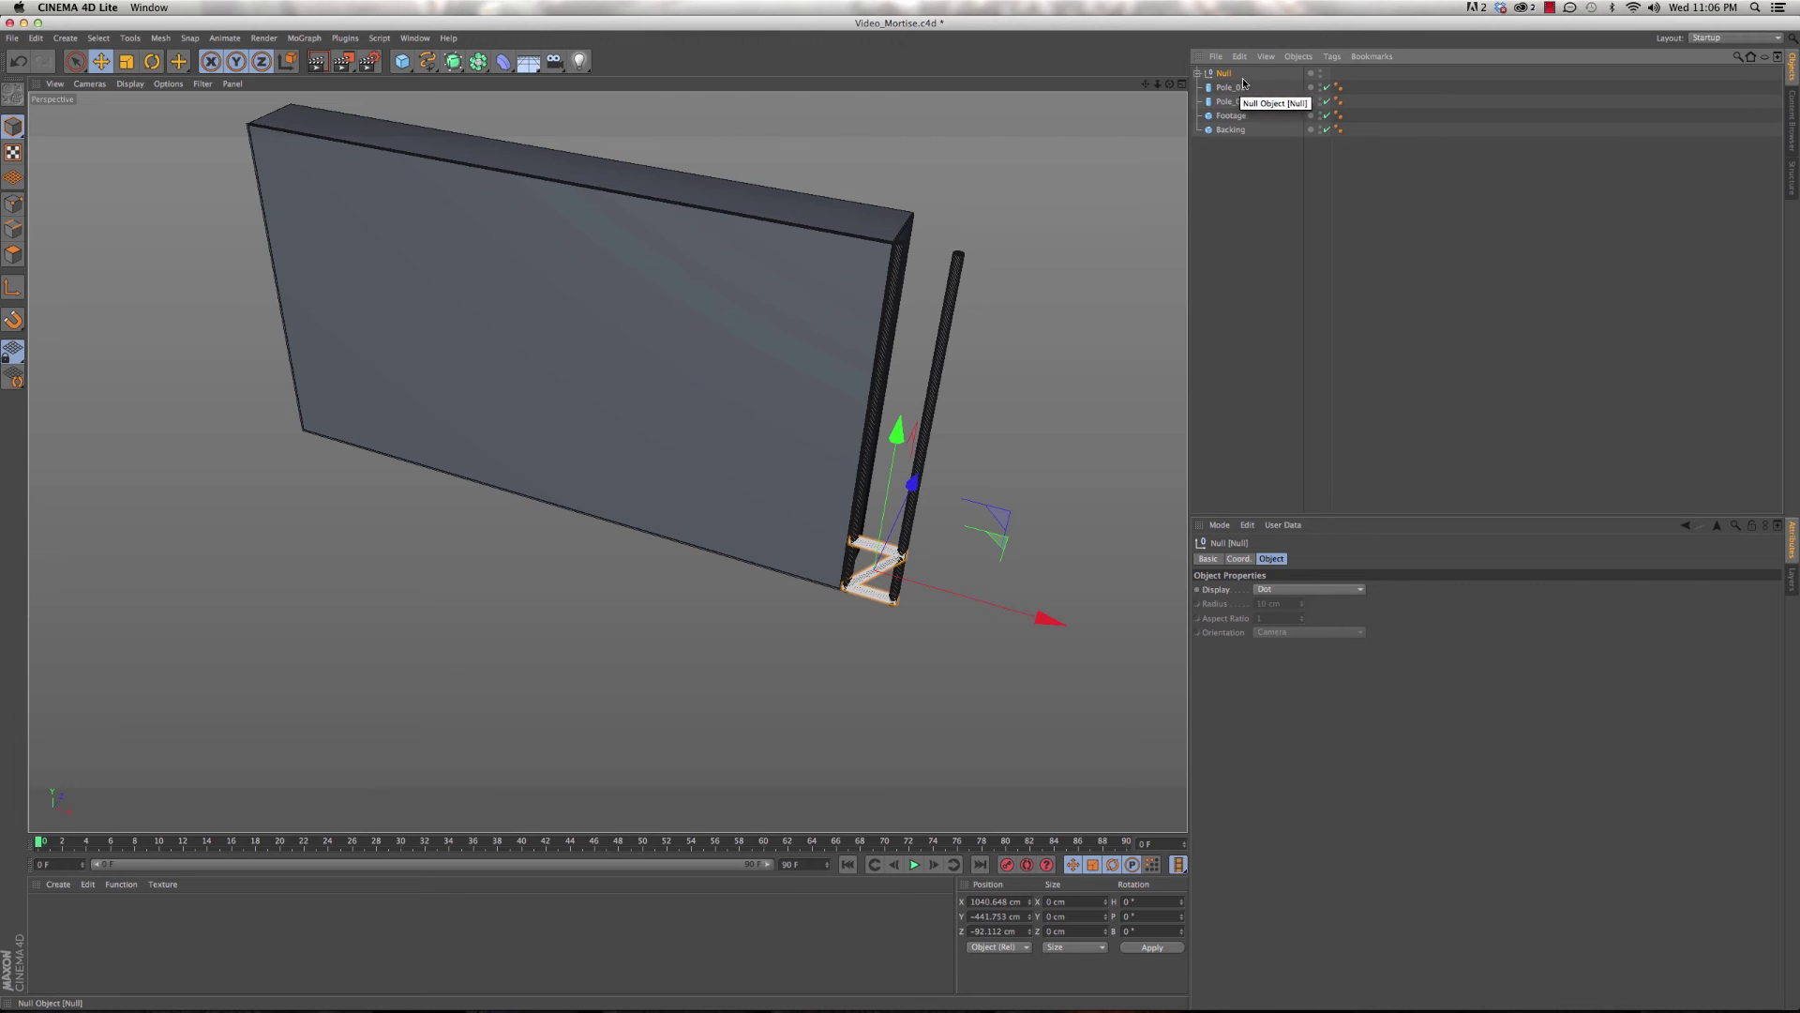
pyautogui.press('super+z')
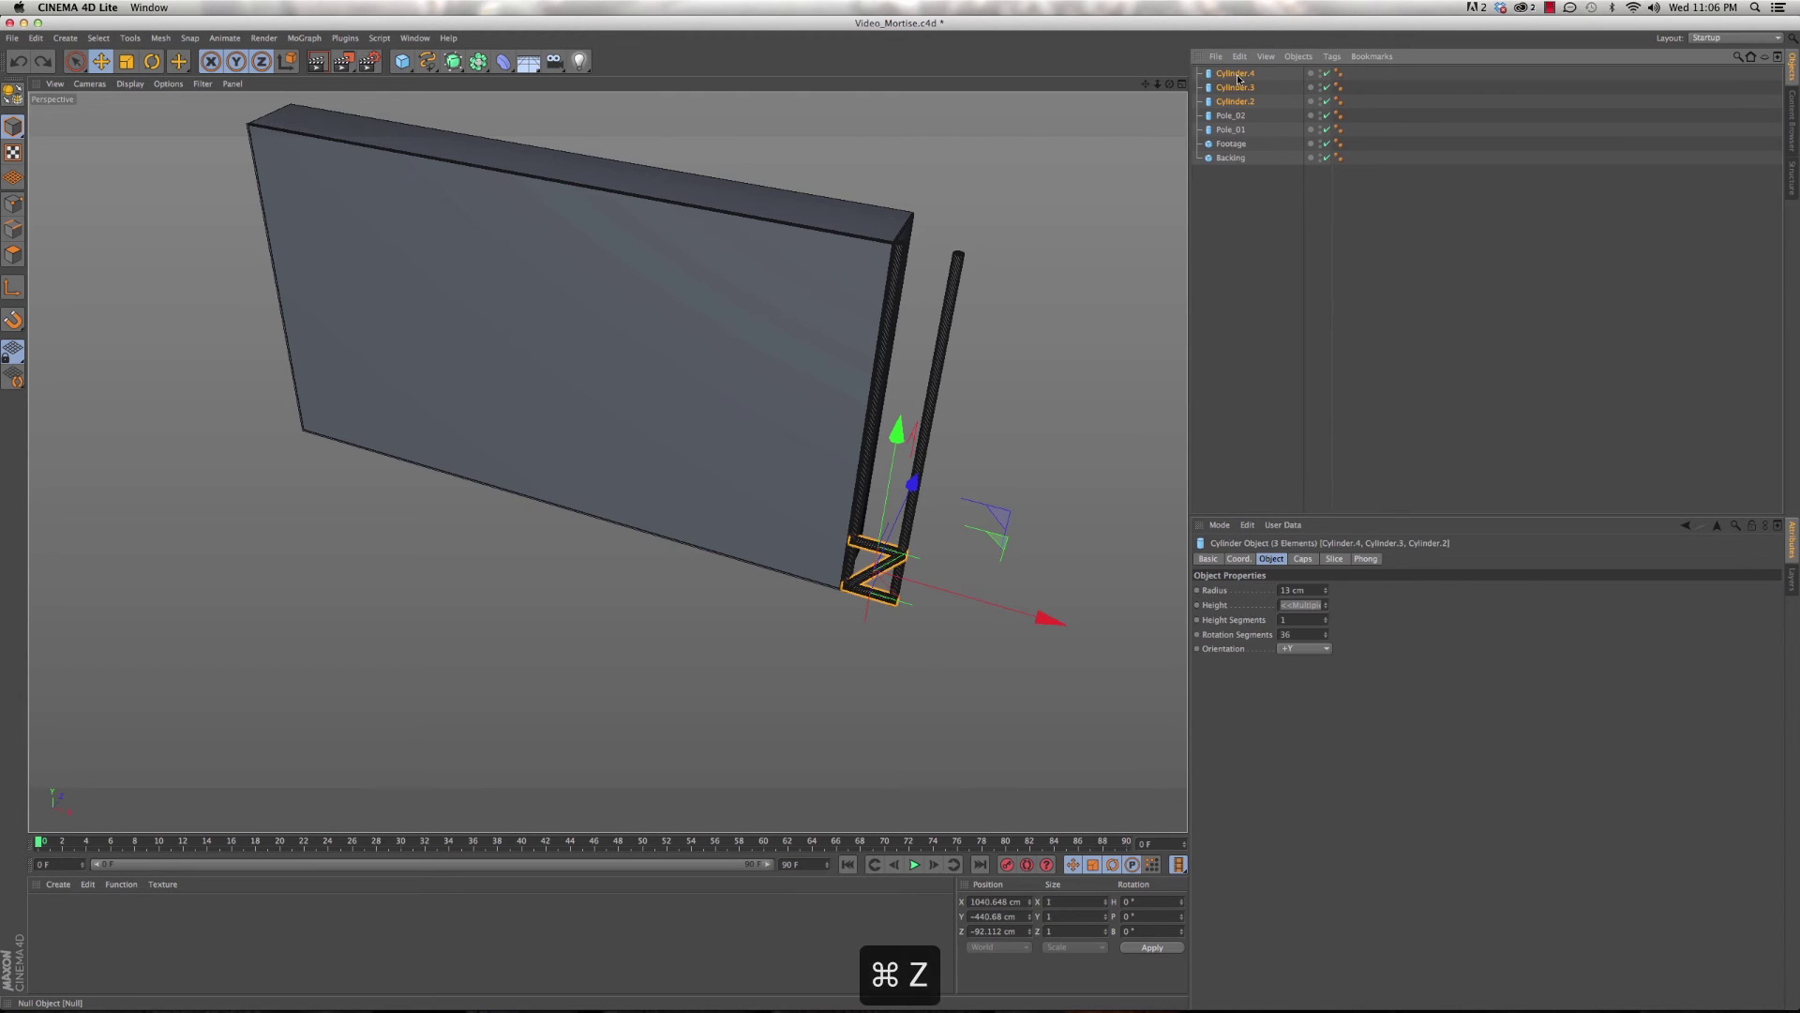
pyautogui.click(1299, 58)
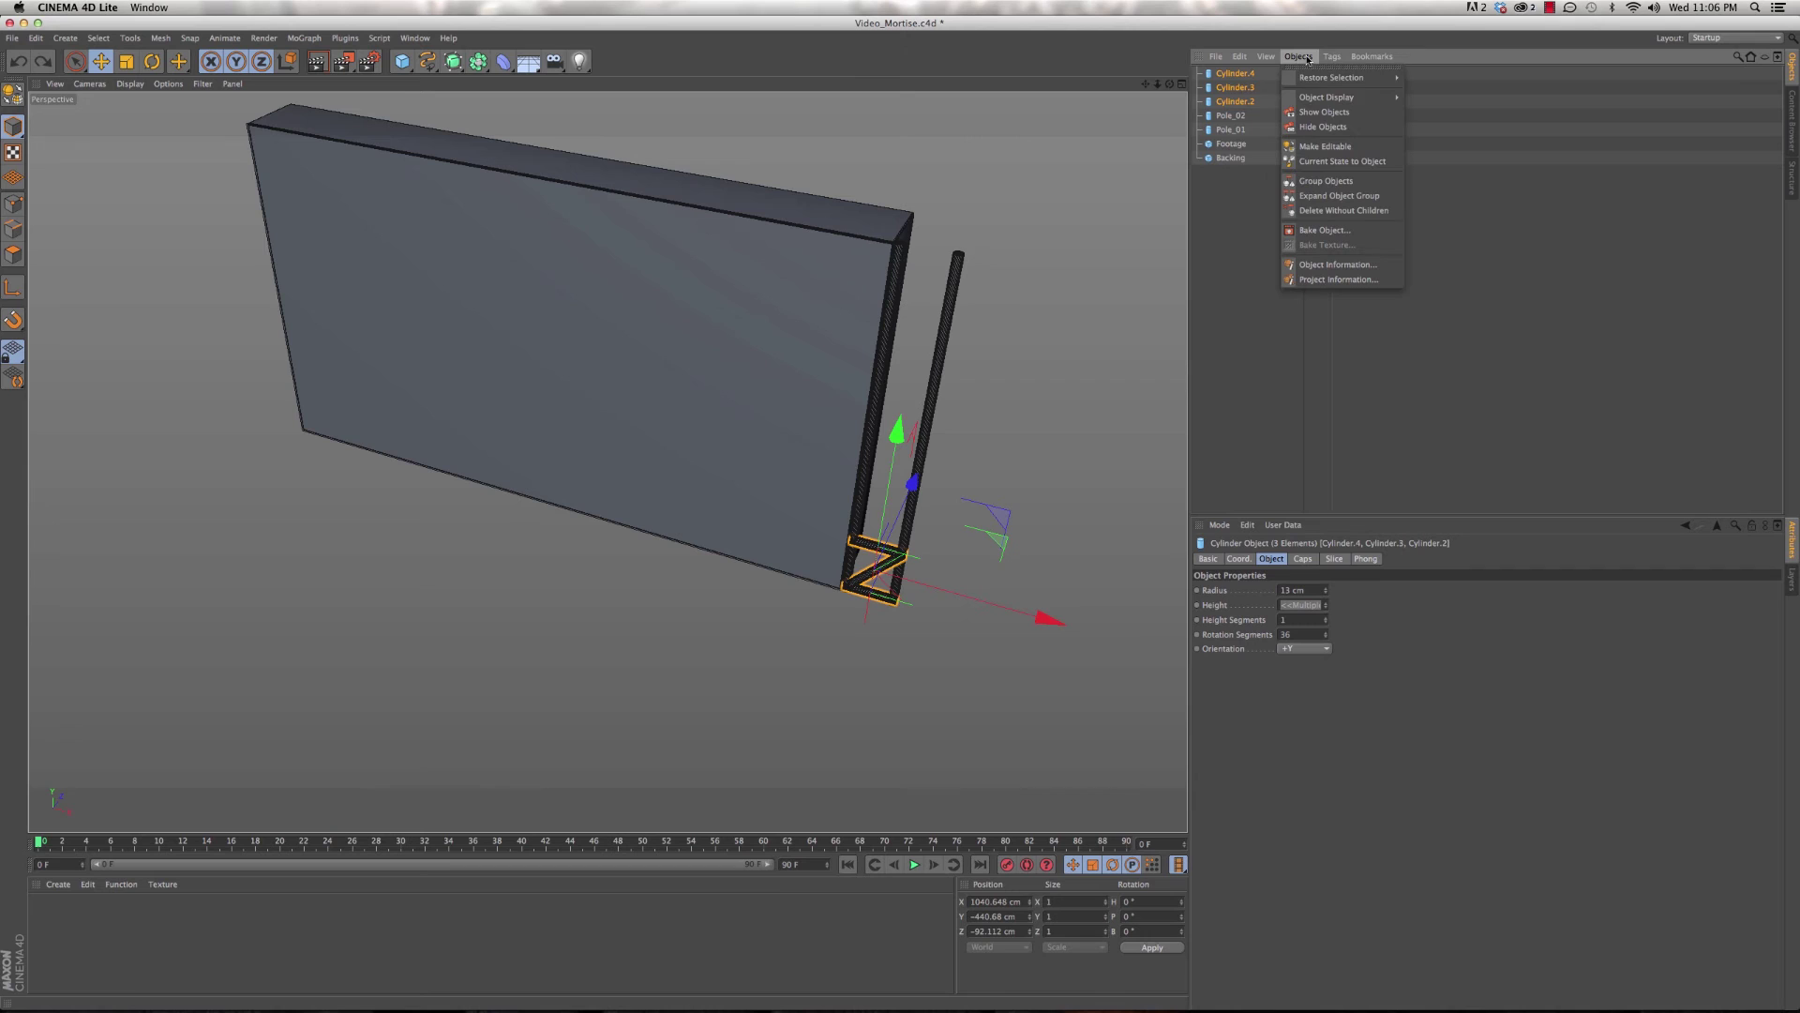
pyautogui.click(1315, 183)
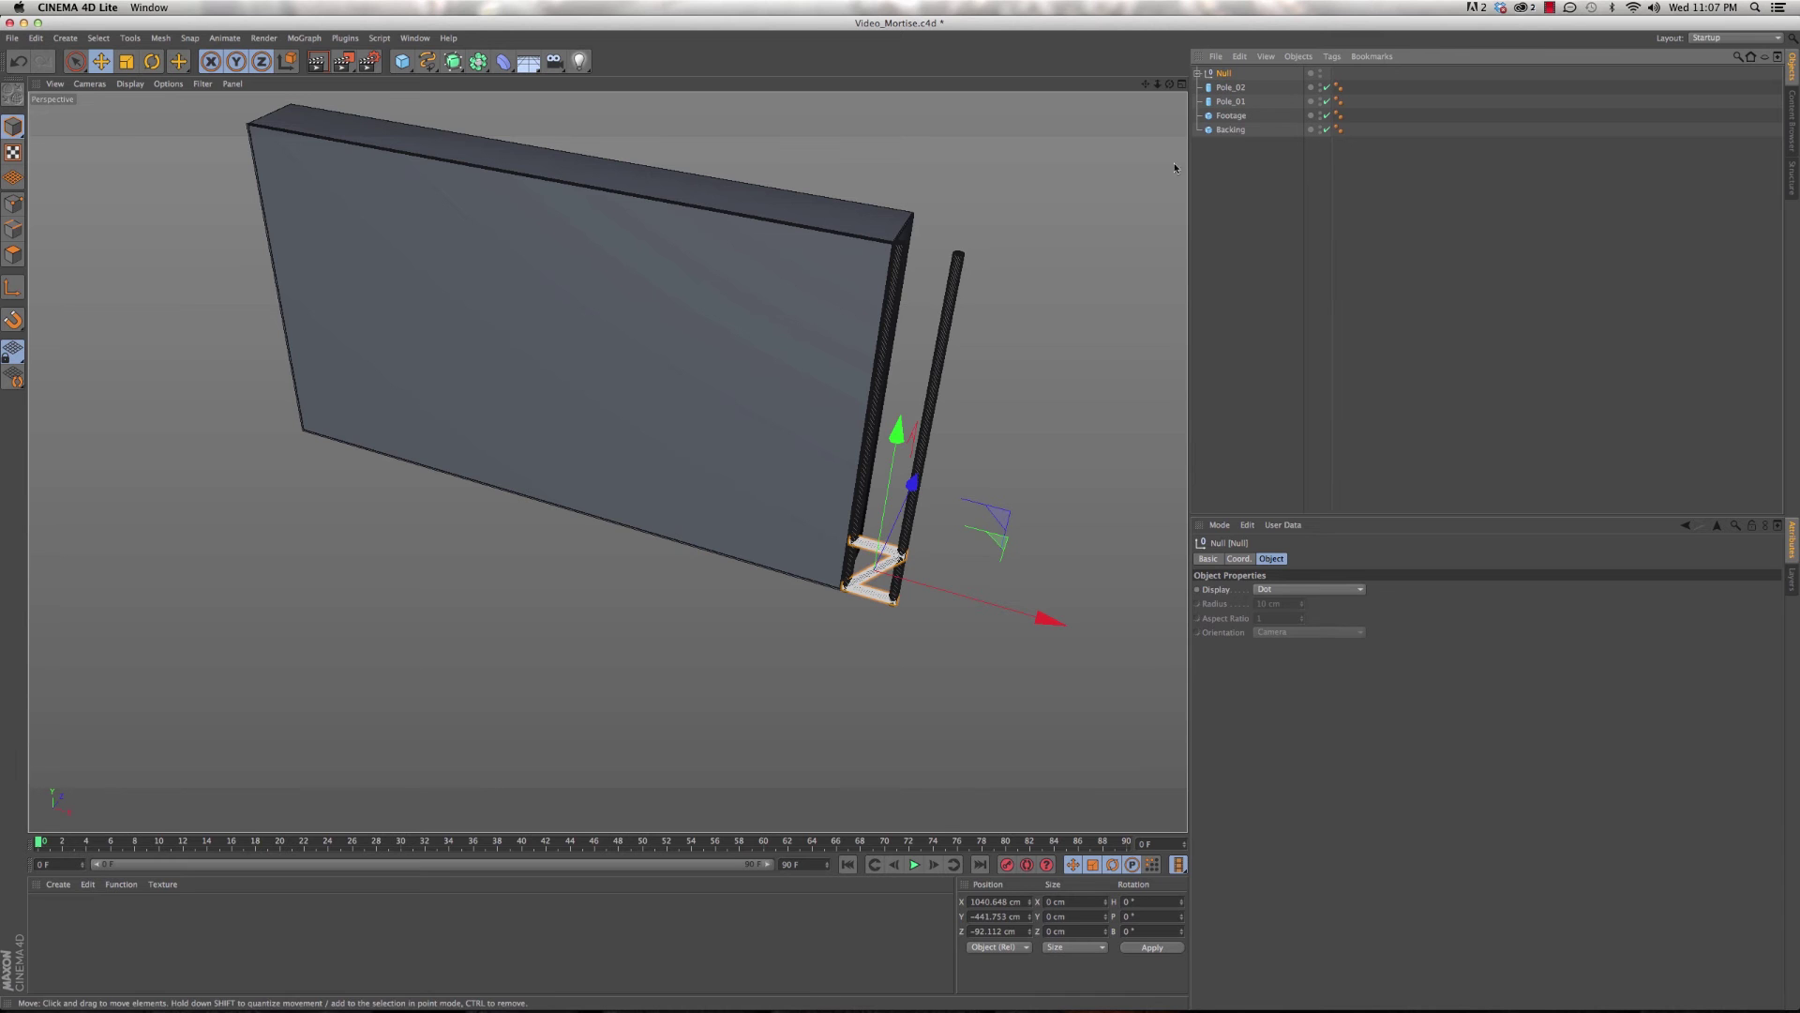
# - Duplicate the brace-and-rung group and raise the copy to about Y -272 cm so it stacks on the first section
pyautogui.scroll(4, 863, 583)
pyautogui.keyDown('alt'); pyautogui.moveTo(877, 630); pyautogui.dragTo(713, 403); pyautogui.keyUp('alt')
pyautogui.click(1225, 74)
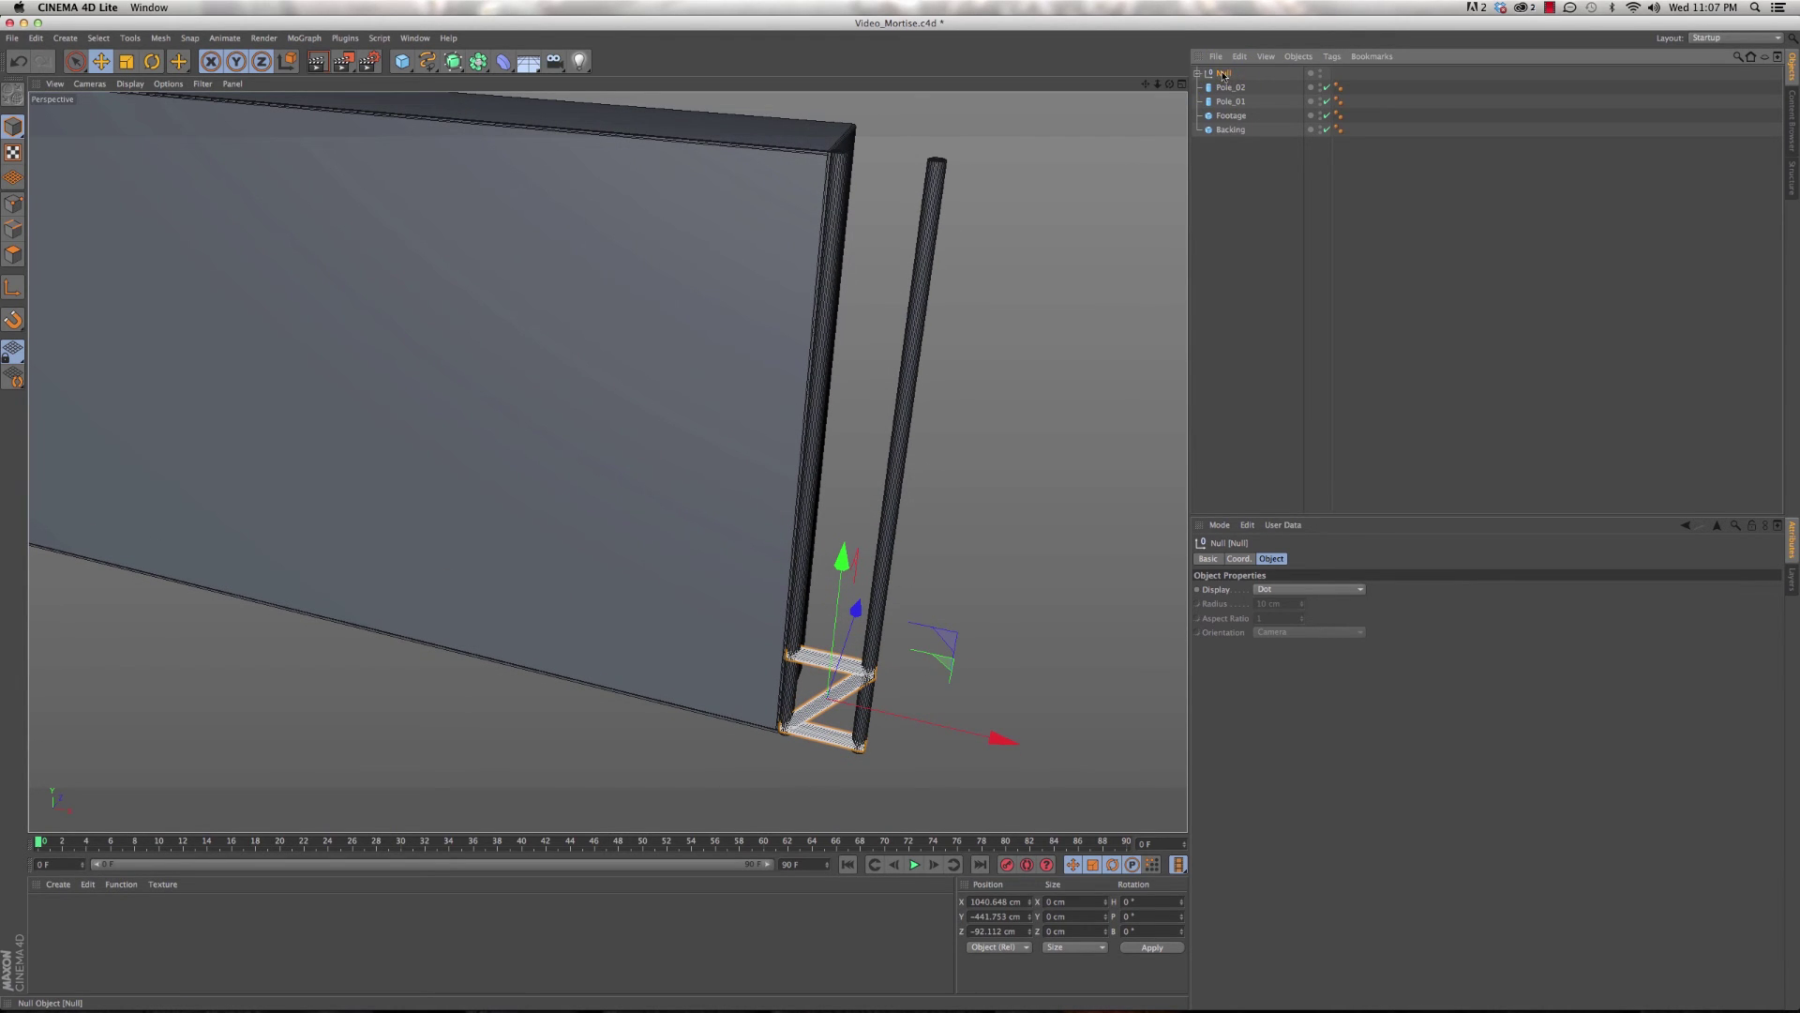
pyautogui.keyDown('ctrl'); pyautogui.moveTo(1224, 71); pyautogui.dragTo(1223, 72); pyautogui.keyUp('ctrl')
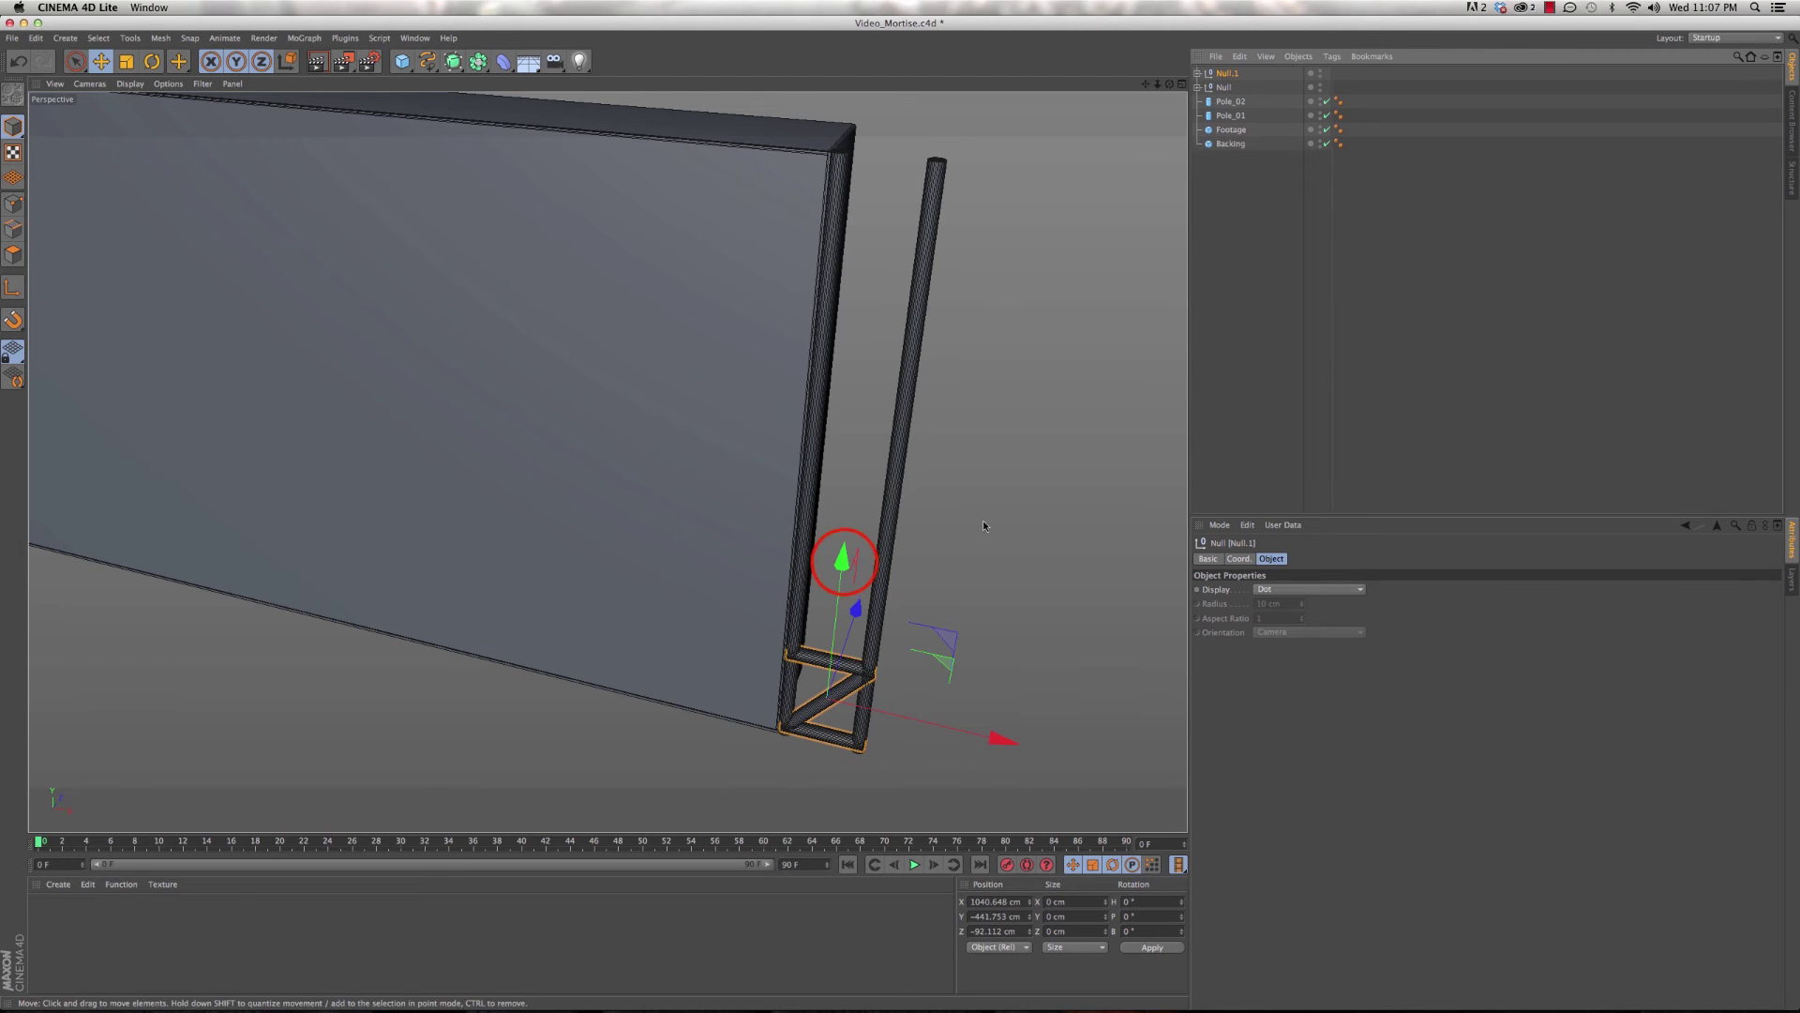
pyautogui.moveTo(842, 561); pyautogui.dragTo(857, 483)
# - Delete the overlapping lower rung, Cylinder.3, from the copied group
pyautogui.click(1197, 74)
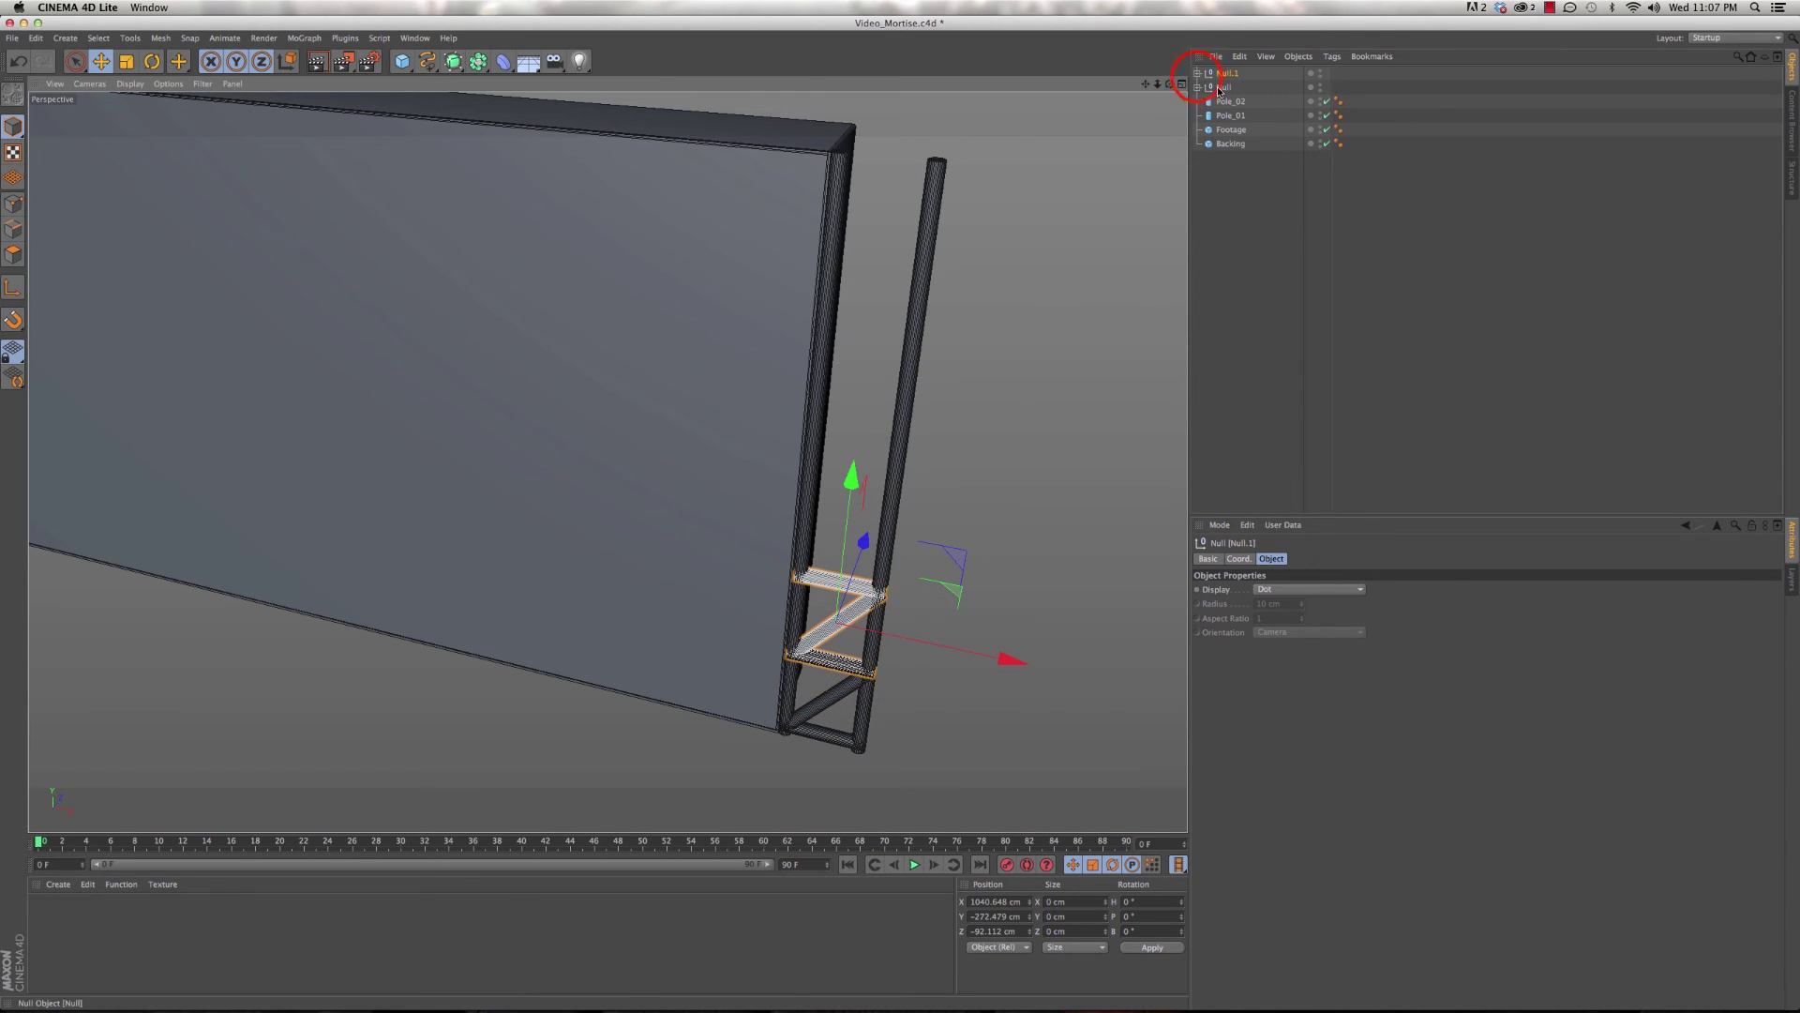
pyautogui.click(1236, 115)
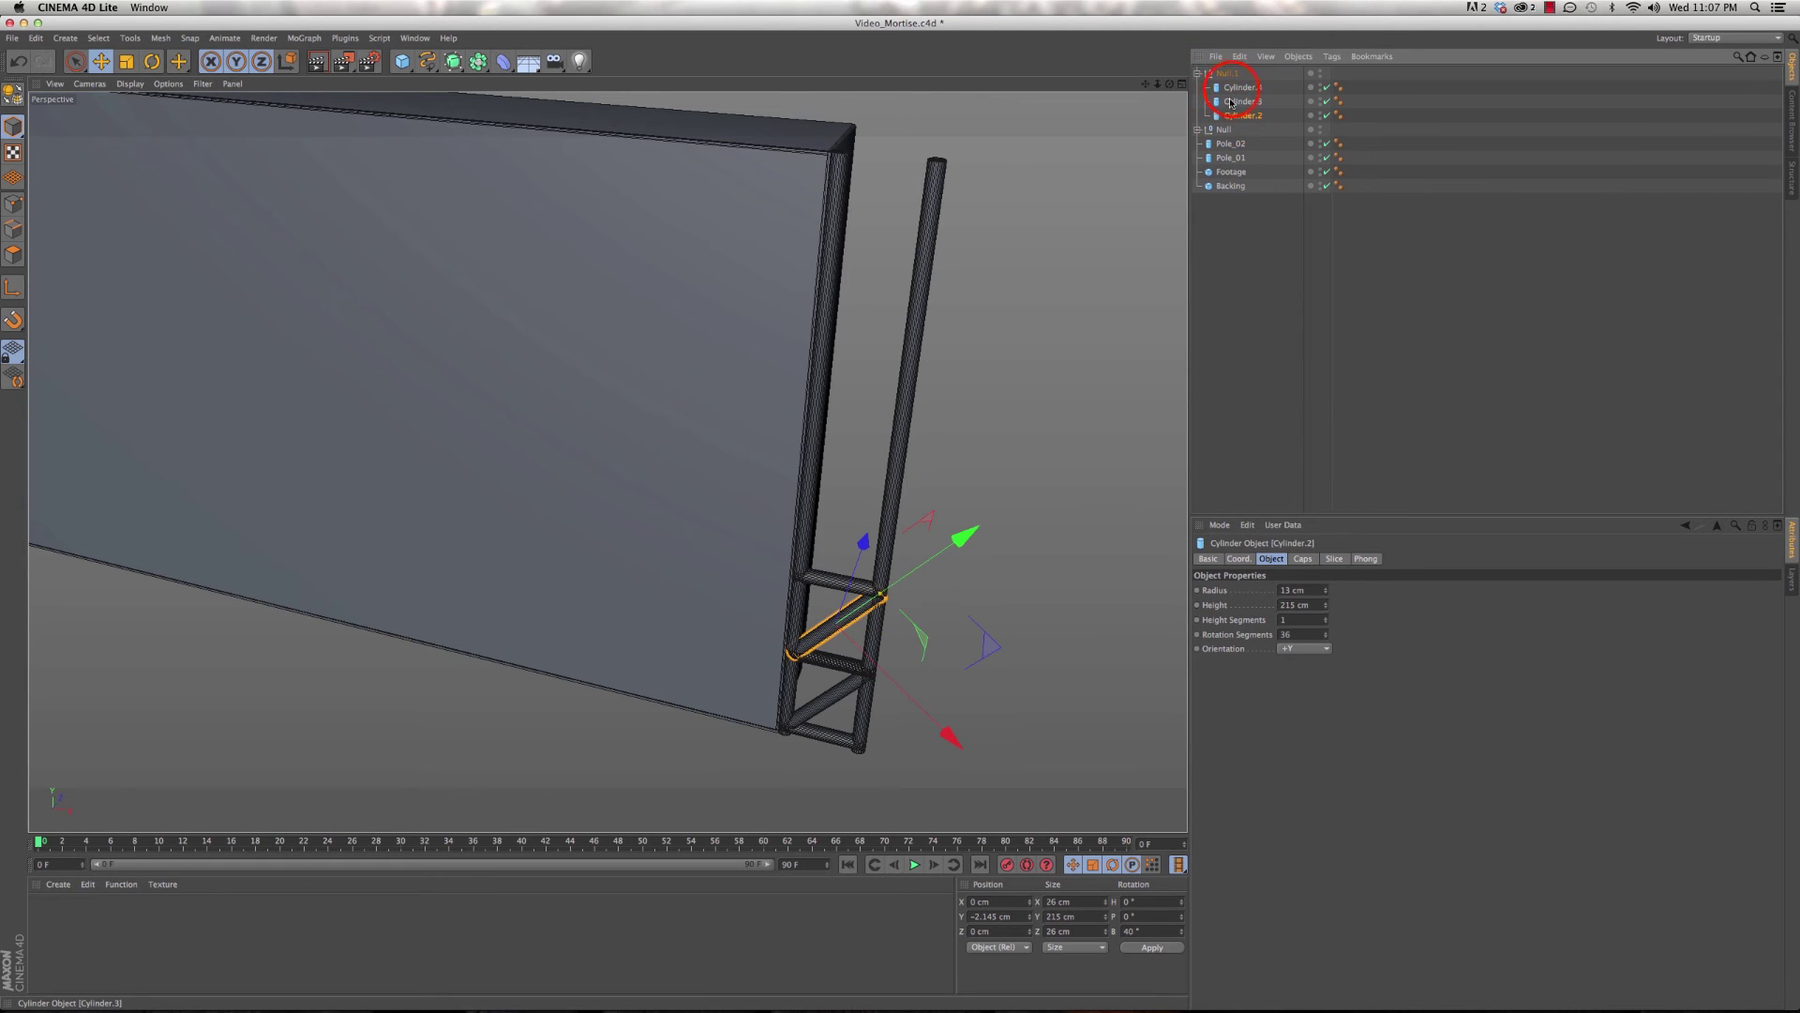
pyautogui.click(1233, 88)
pyautogui.click(1233, 102)
pyautogui.press('Delete')
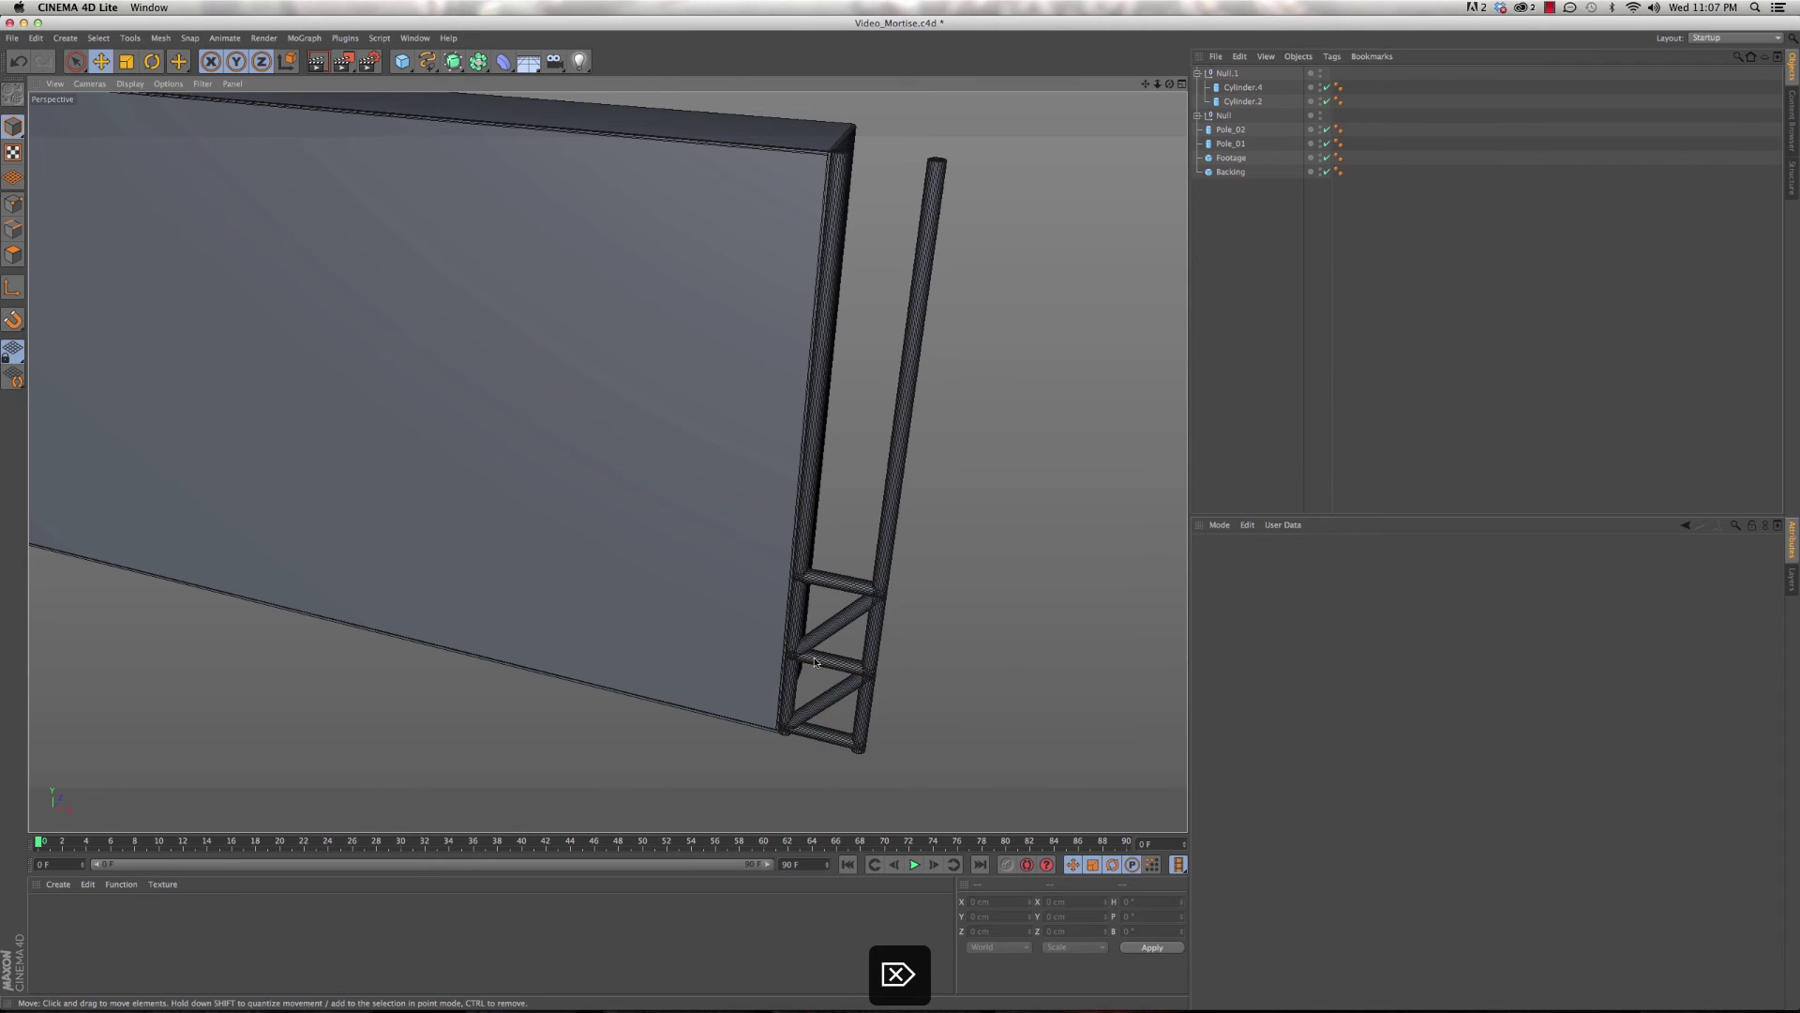
pyautogui.click(1197, 73)
# - Duplicate the trimmed brace group and raise the copy to about Y -94 cm as the third truss section
pyautogui.click(1223, 74)
pyautogui.moveTo(1228, 73); pyautogui.dragTo(1236, 73)
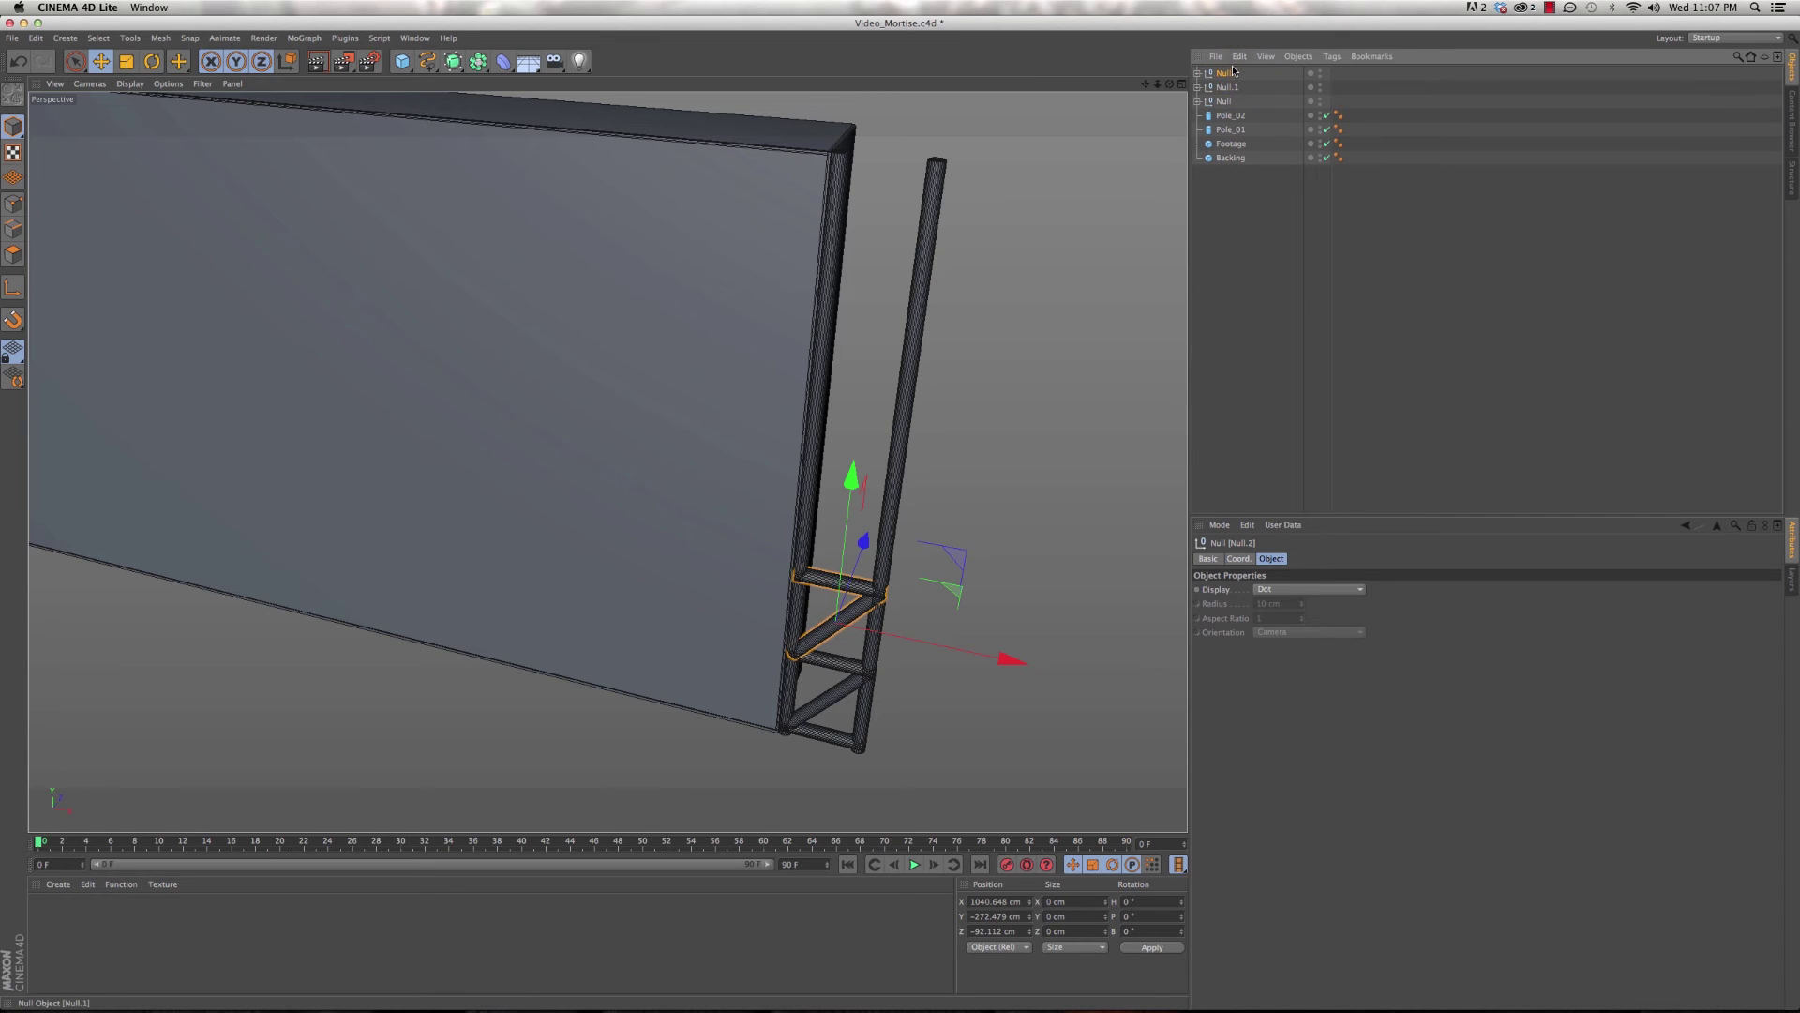
pyautogui.moveTo(852, 482); pyautogui.dragTo(859, 392)
# - Duplicate the third truss section and raise the copy to about Y 78 cm between the poles
pyautogui.middleClick(872, 535)
pyautogui.scroll(-5, 750, 619)
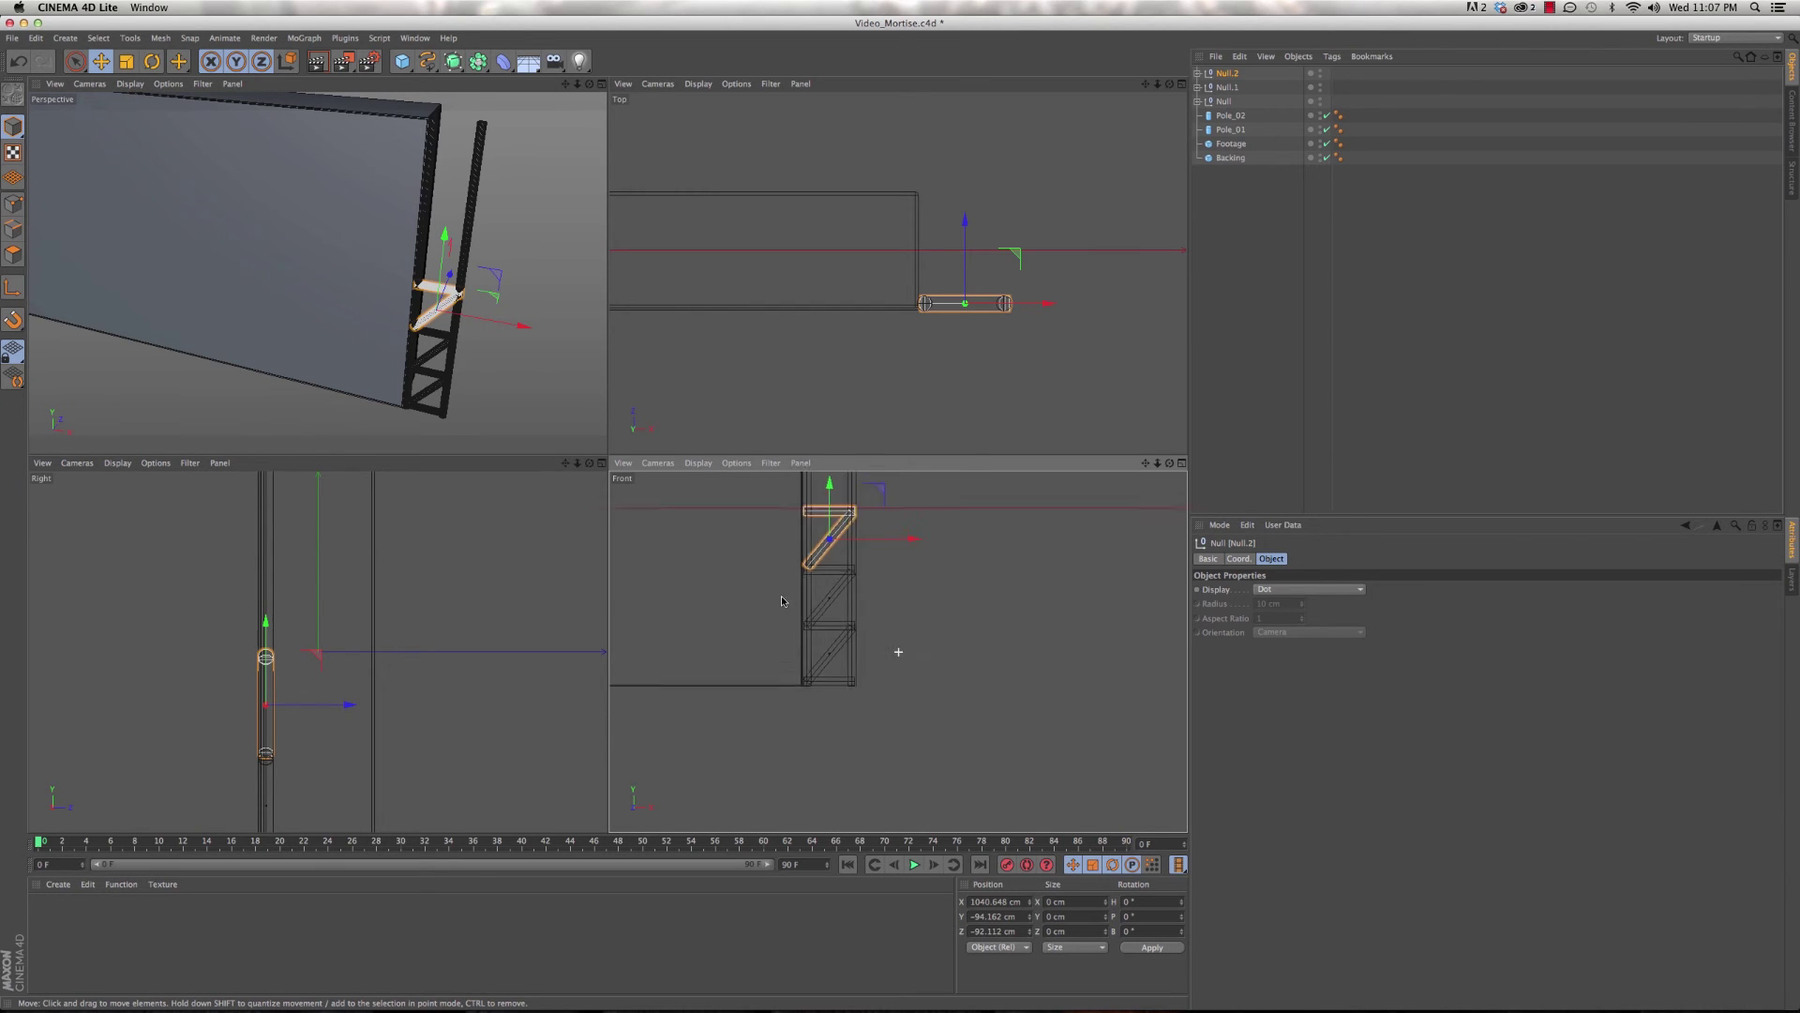
pyautogui.scroll(-2, 769, 633)
pyautogui.moveTo(769, 633); pyautogui.dragTo(767, 747, button='middle')
pyautogui.click(1219, 70)
pyautogui.moveTo(1219, 70); pyautogui.dragTo(1222, 73)
pyautogui.moveTo(812, 608); pyautogui.dragTo(824, 548)
# - Duplicate the fourth truss section and raise the copy to about Y 254 cm
pyautogui.click(1224, 72)
pyautogui.keyDown('ctrl'); pyautogui.moveTo(1224, 72); pyautogui.dragTo(1224, 75); pyautogui.keyUp('ctrl')
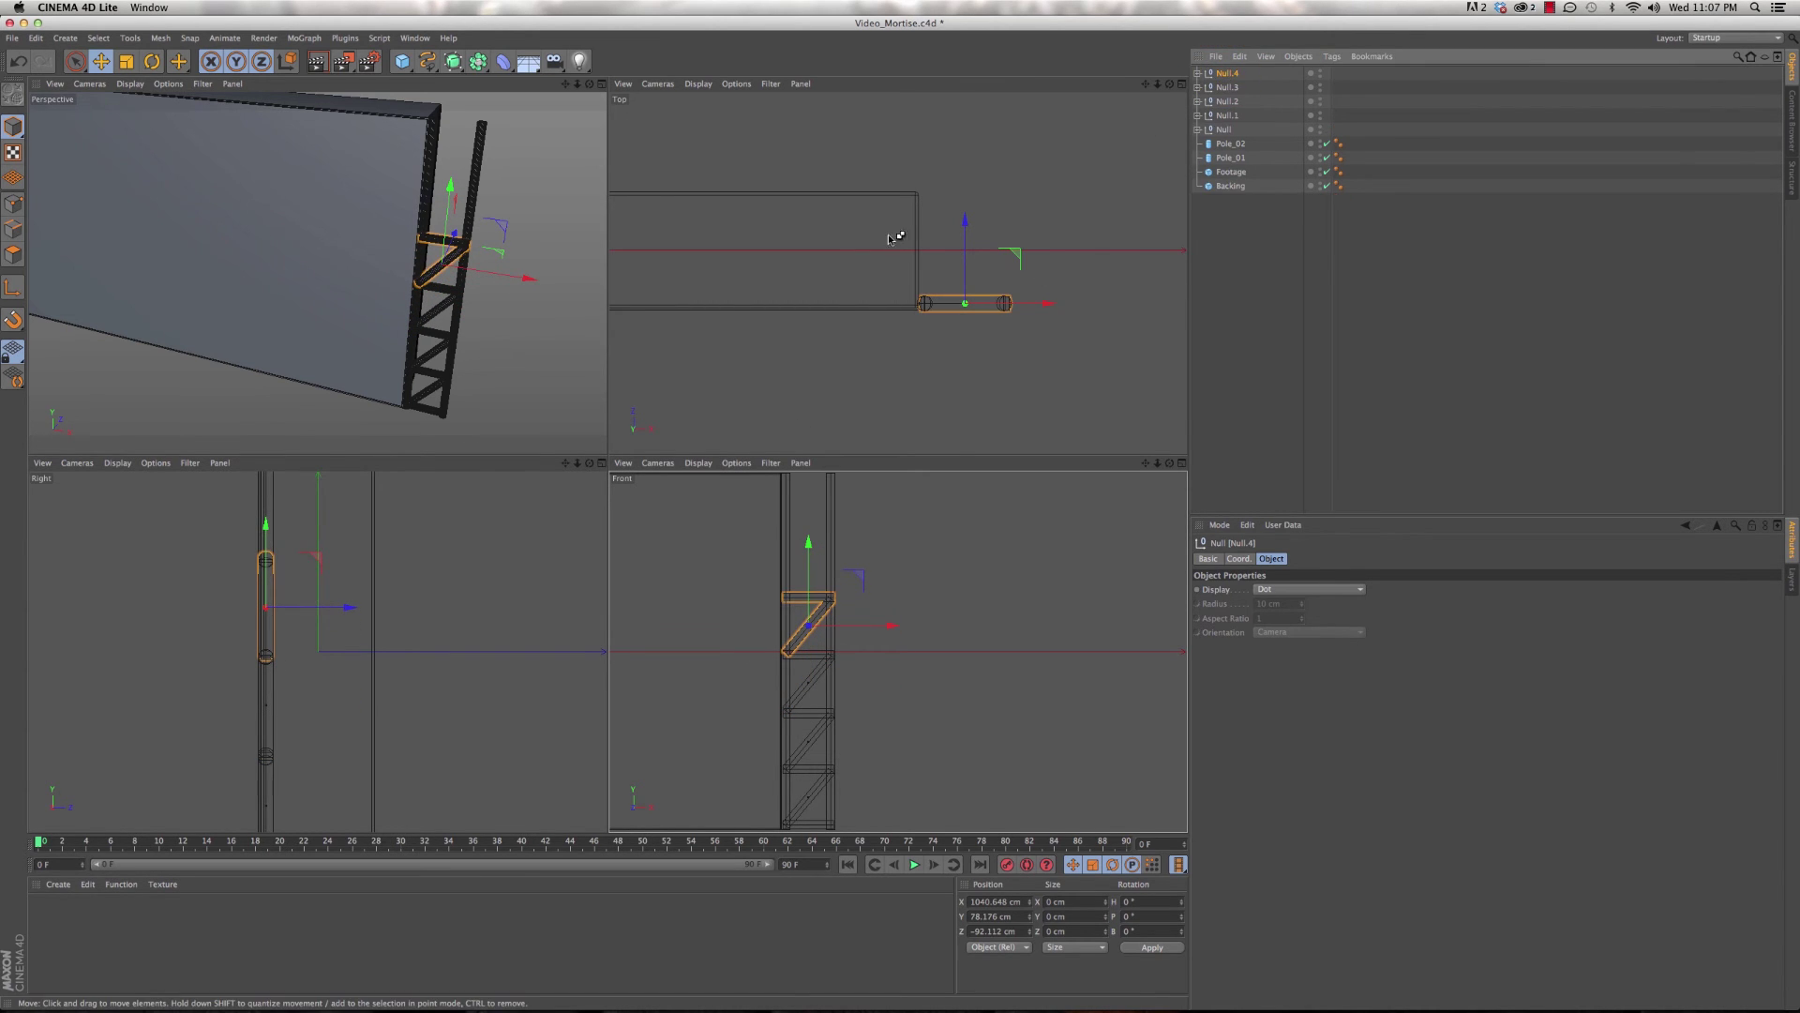
pyautogui.scroll(-2, 804, 563)
pyautogui.moveTo(804, 560); pyautogui.dragTo(805, 519)
# - Duplicate the fifth truss section and raise the copy to about Y 437 cm, level with the tops of the poles
pyautogui.keyDown('ctrl'); pyautogui.moveTo(1229, 72); pyautogui.dragTo(1230, 72); pyautogui.keyUp('ctrl')
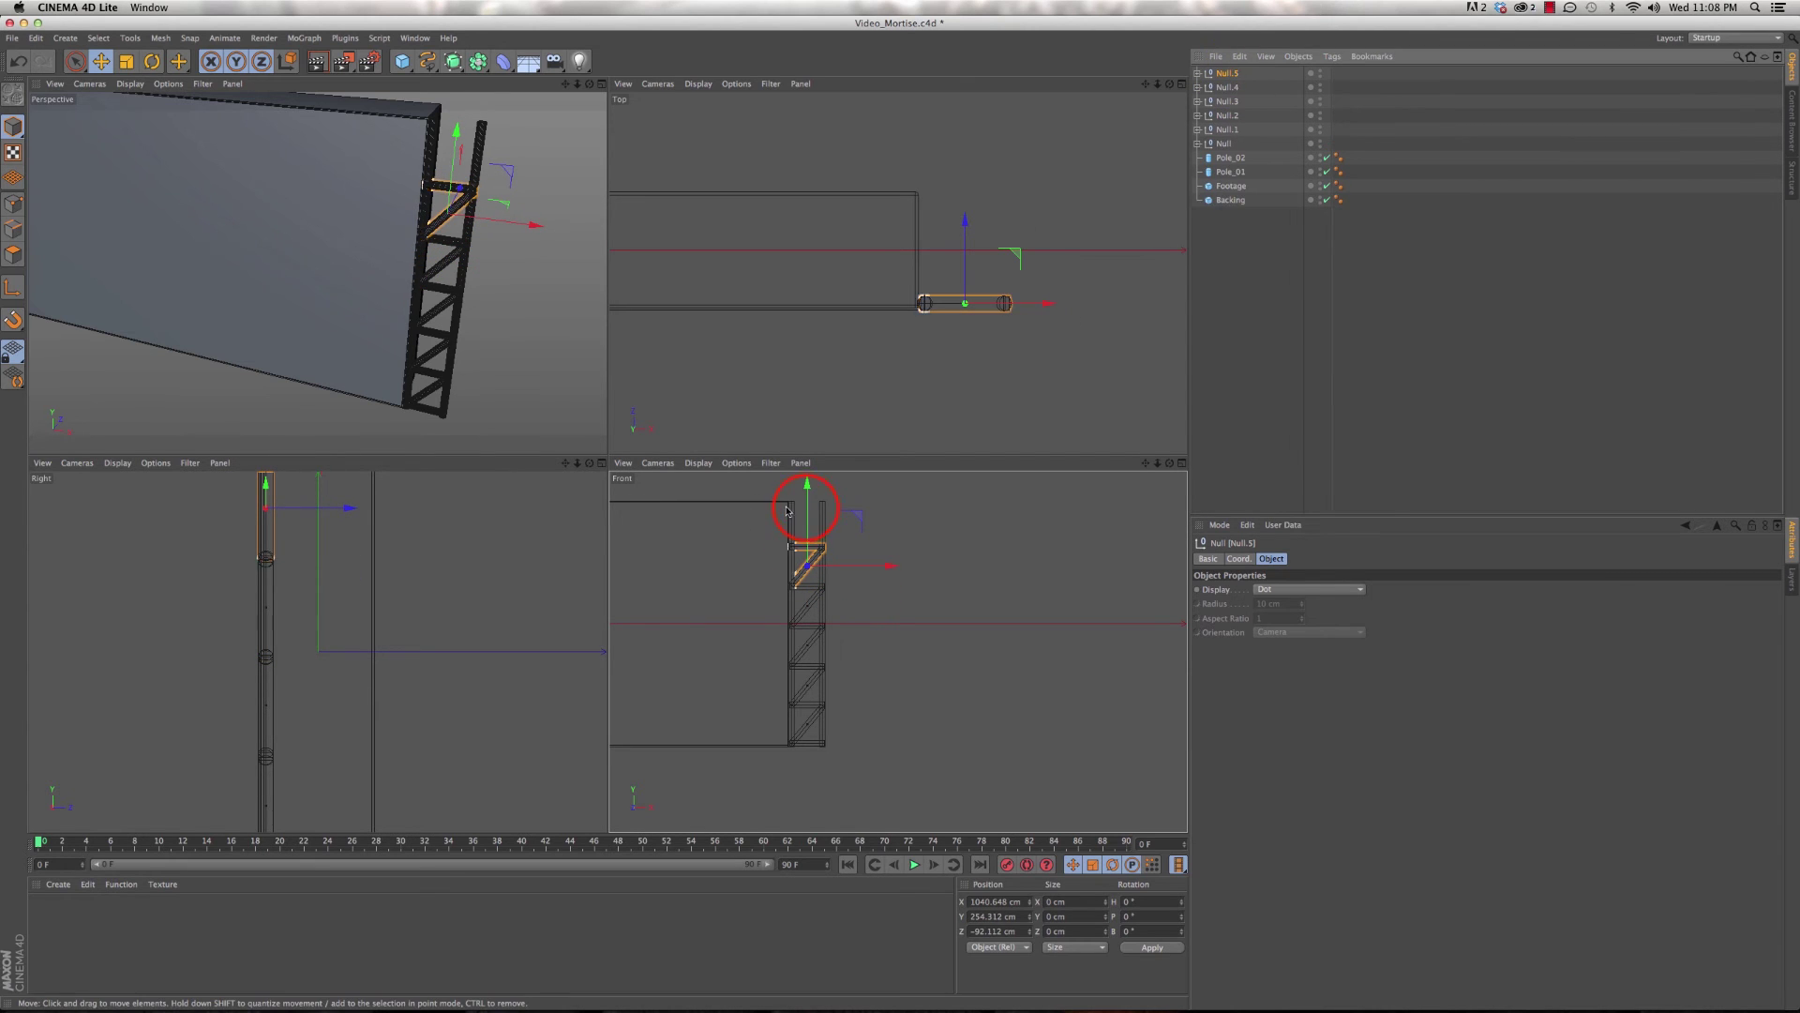
pyautogui.moveTo(805, 513)
pyautogui.mouseDown()
pyautogui.moveTo(807, 473)
pyautogui.moveTo(816, 538)
pyautogui.mouseUp()
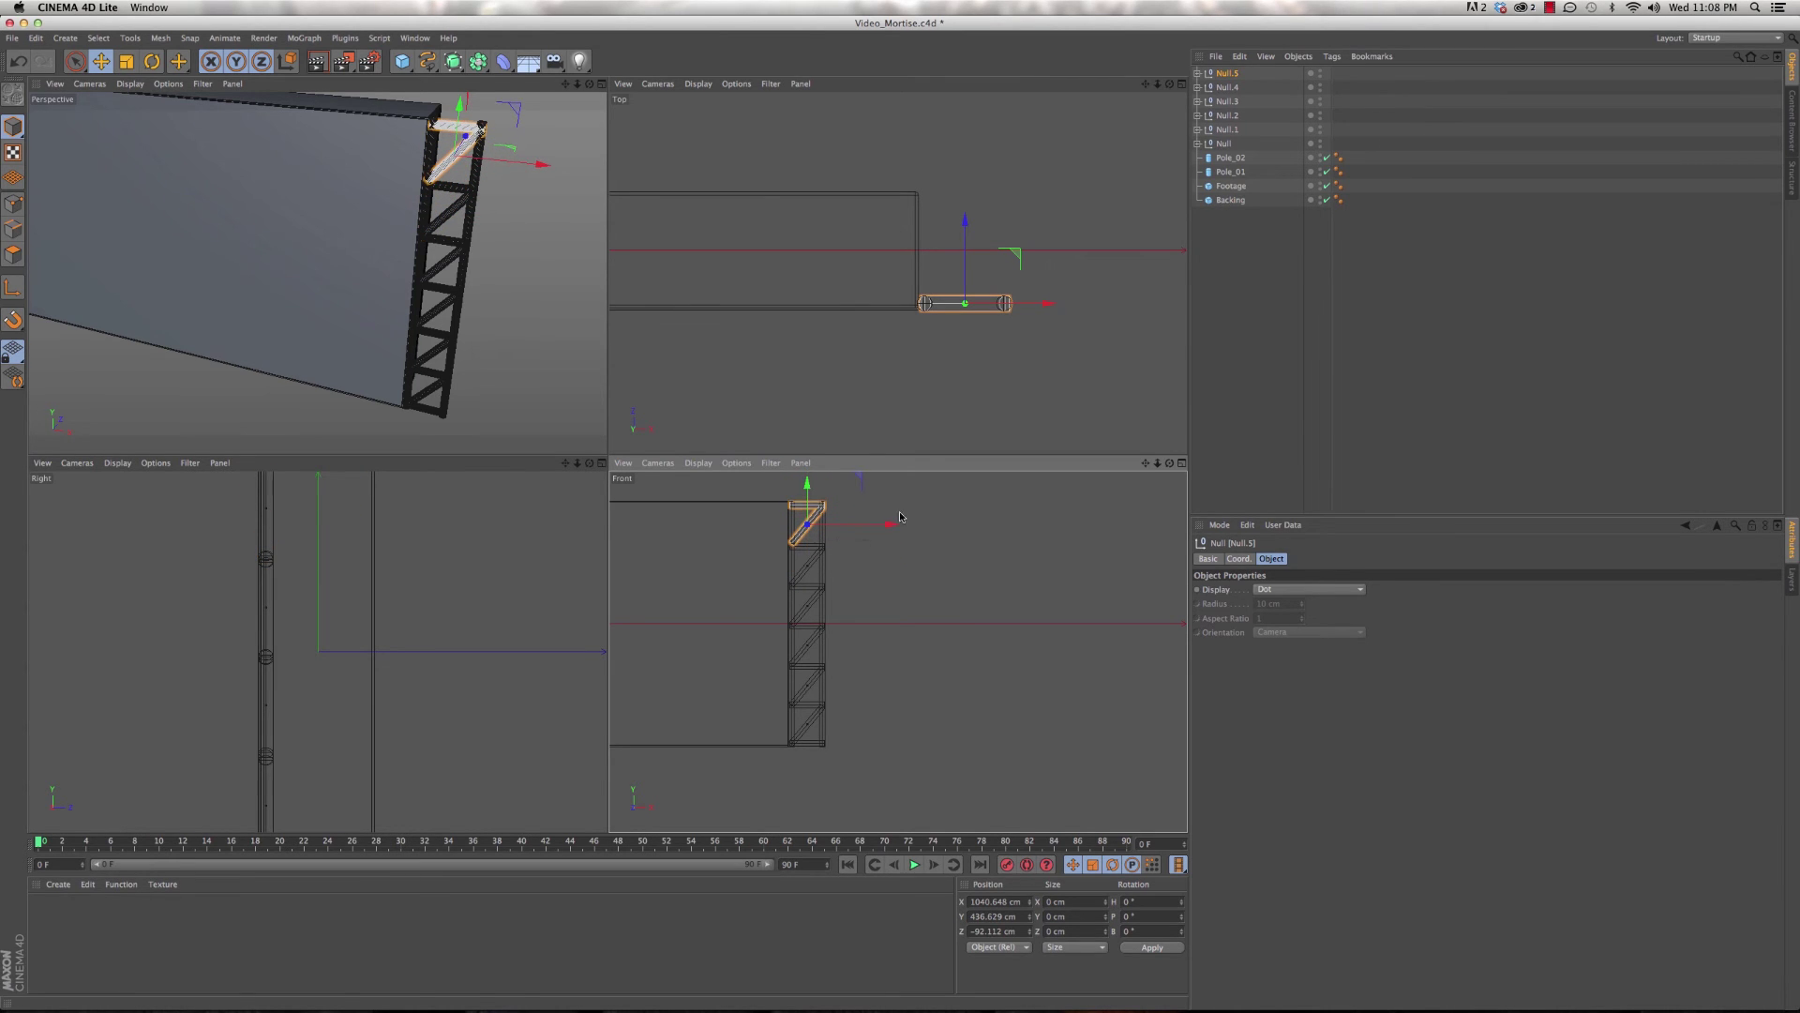
pyautogui.middleClick(514, 291)
pyautogui.scroll(3, 793, 401)
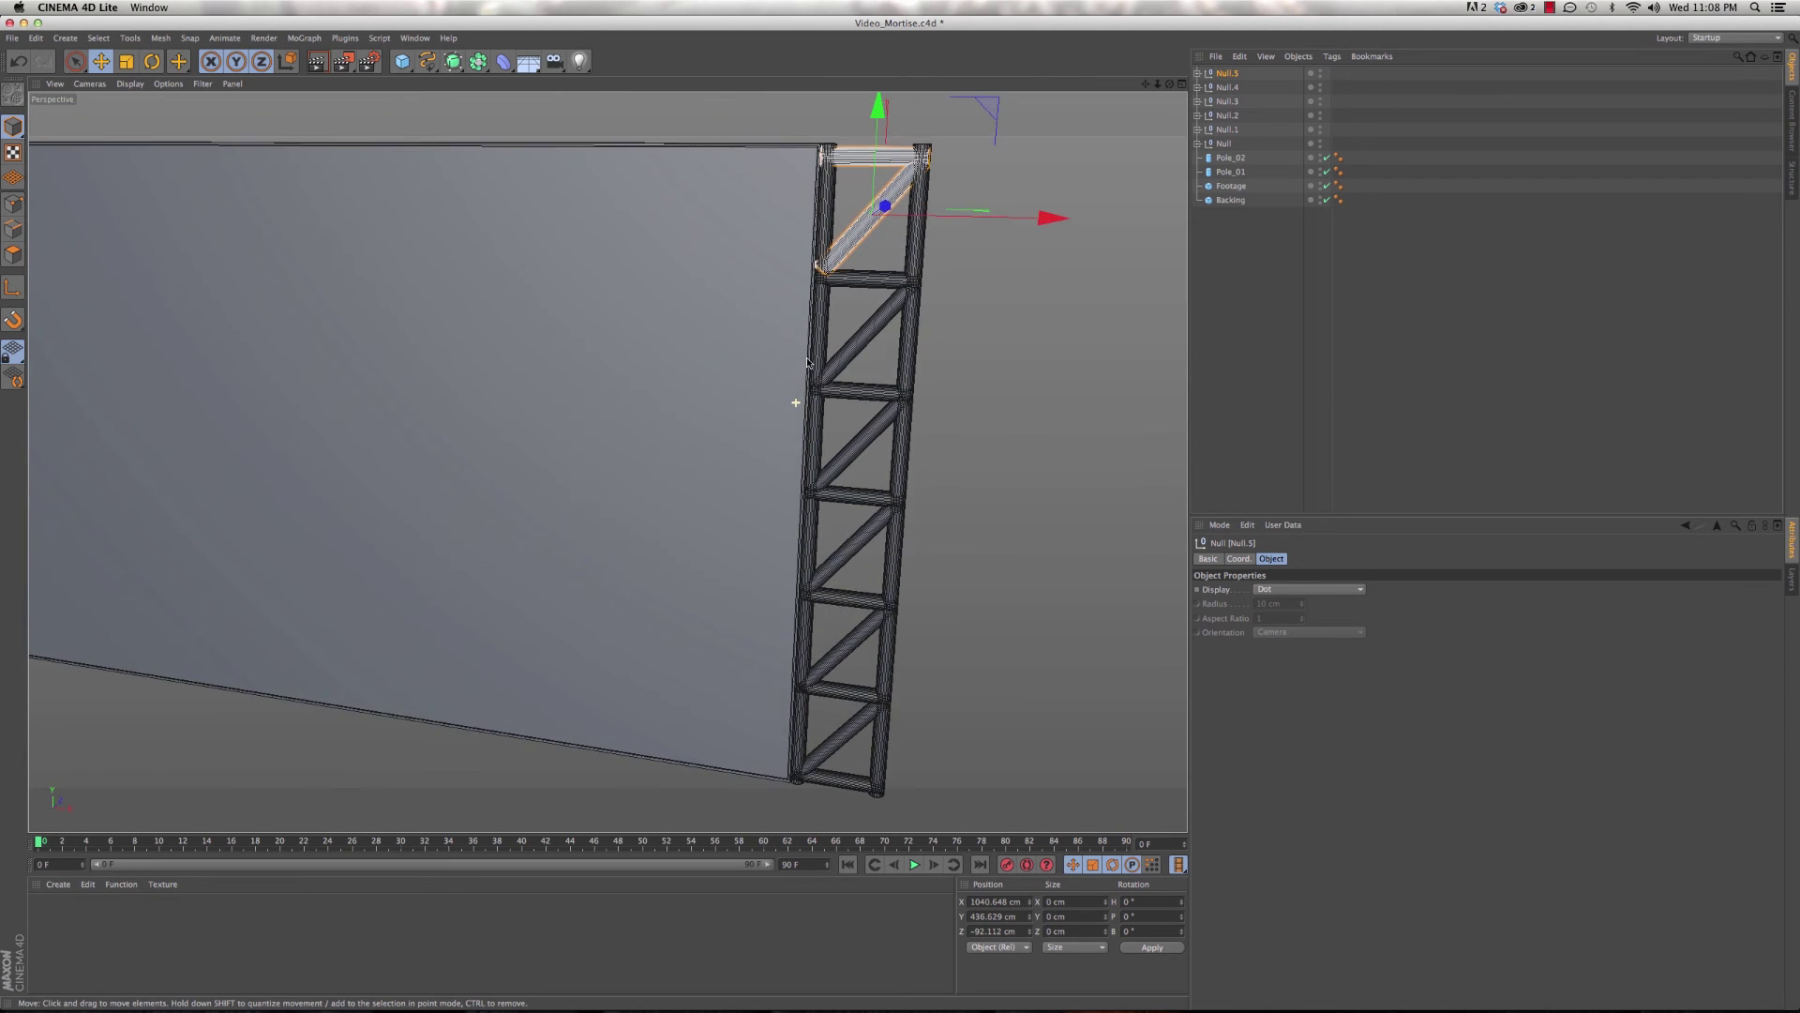
pyautogui.scroll(-3, 808, 362)
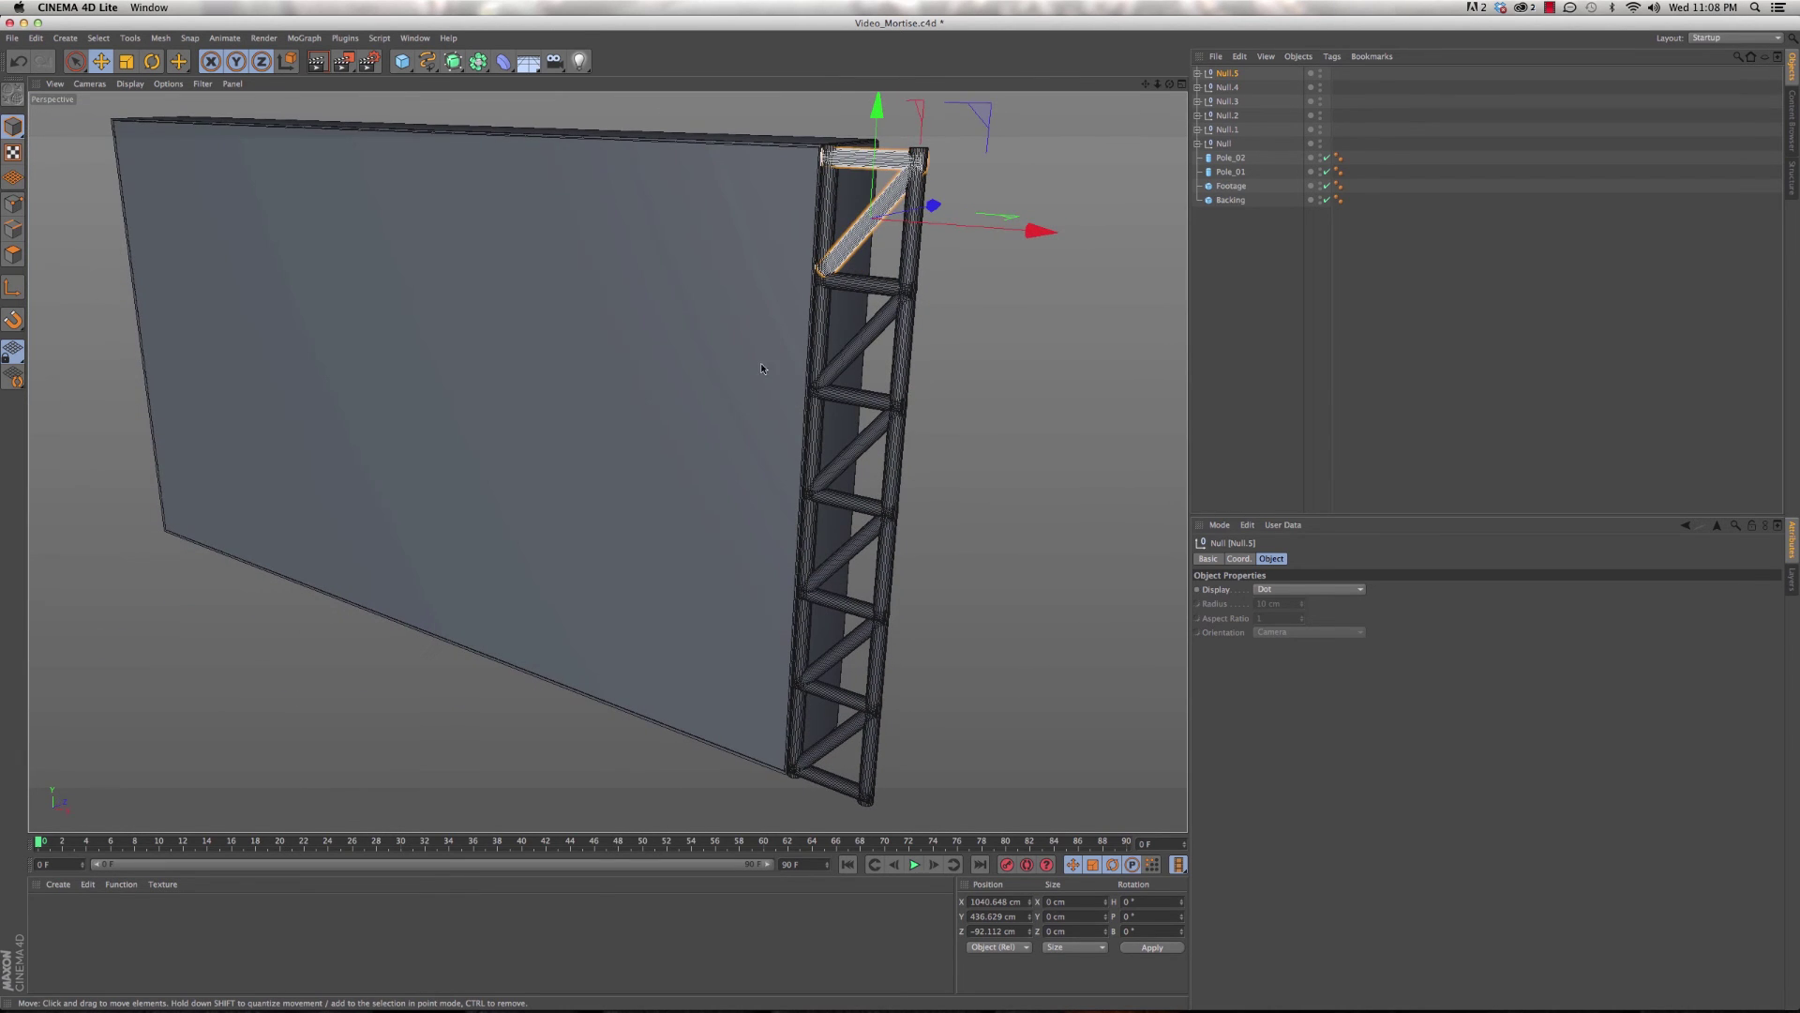
# - Group all six brace sections together with Pole_01 and Pole_02 under a single null
pyautogui.click(1218, 145)
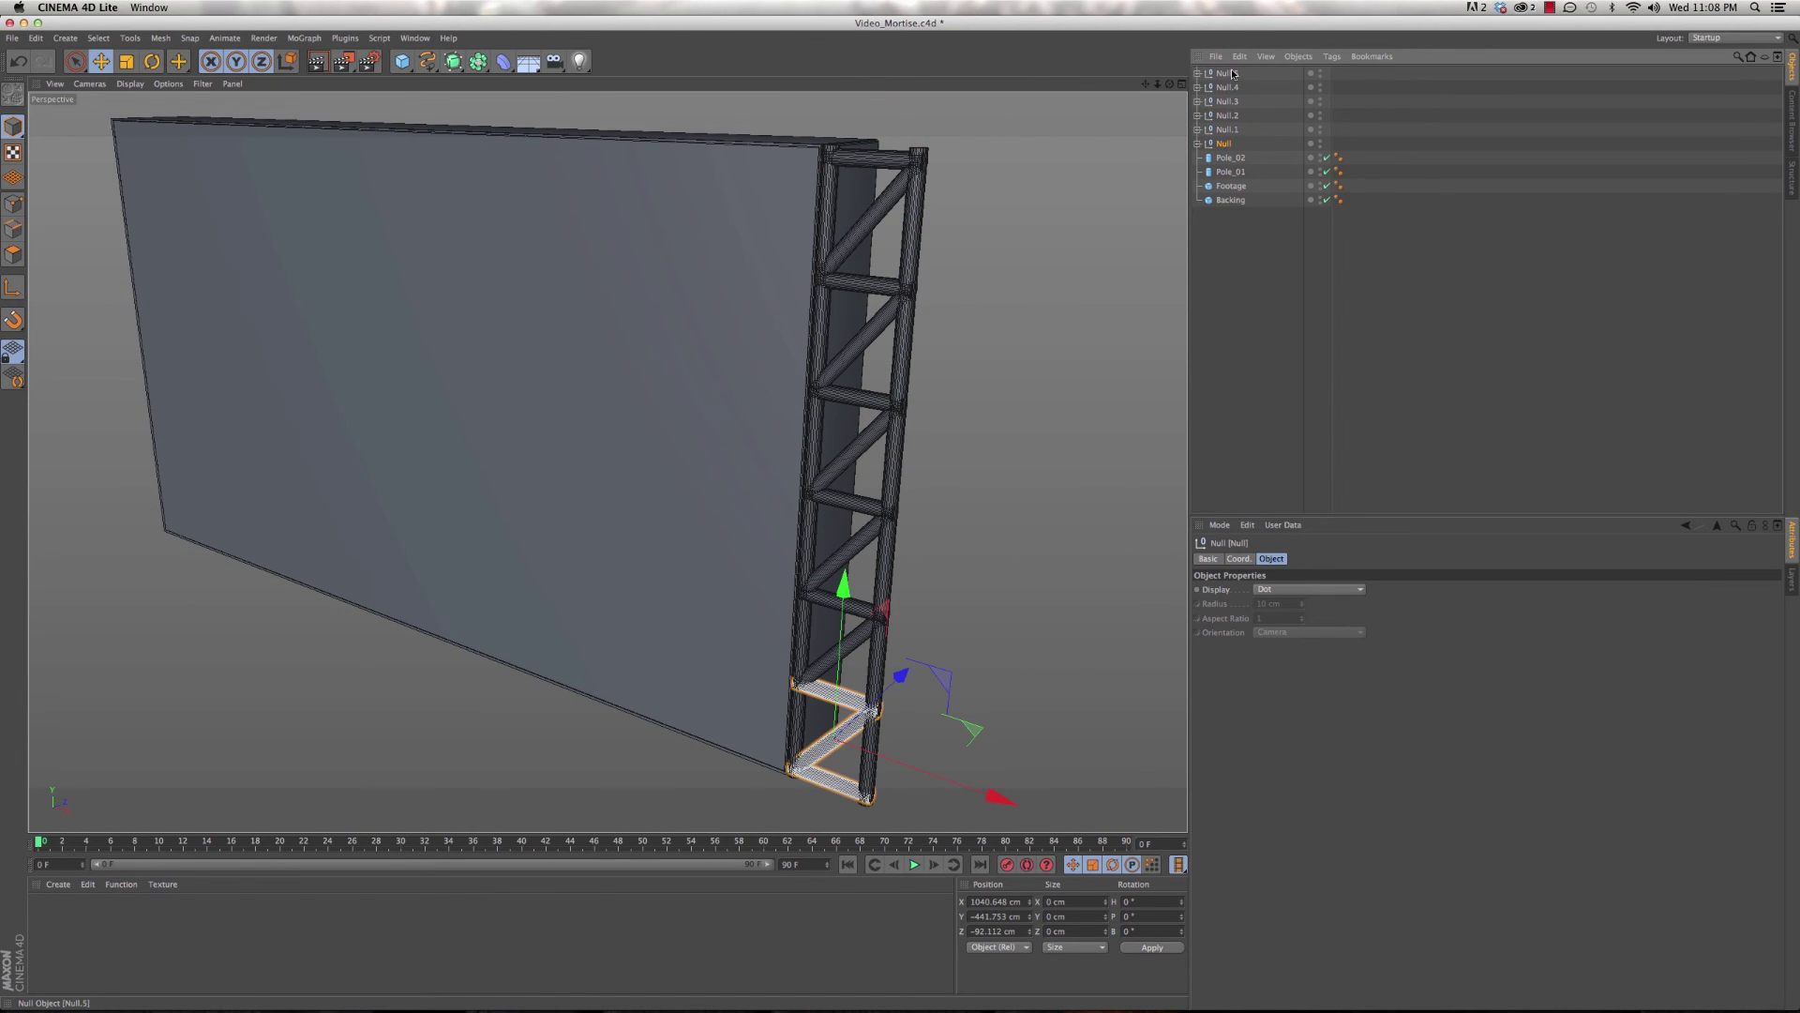
pyautogui.keyDown('shift'); pyautogui.click(1232, 74); pyautogui.keyUp('shift')
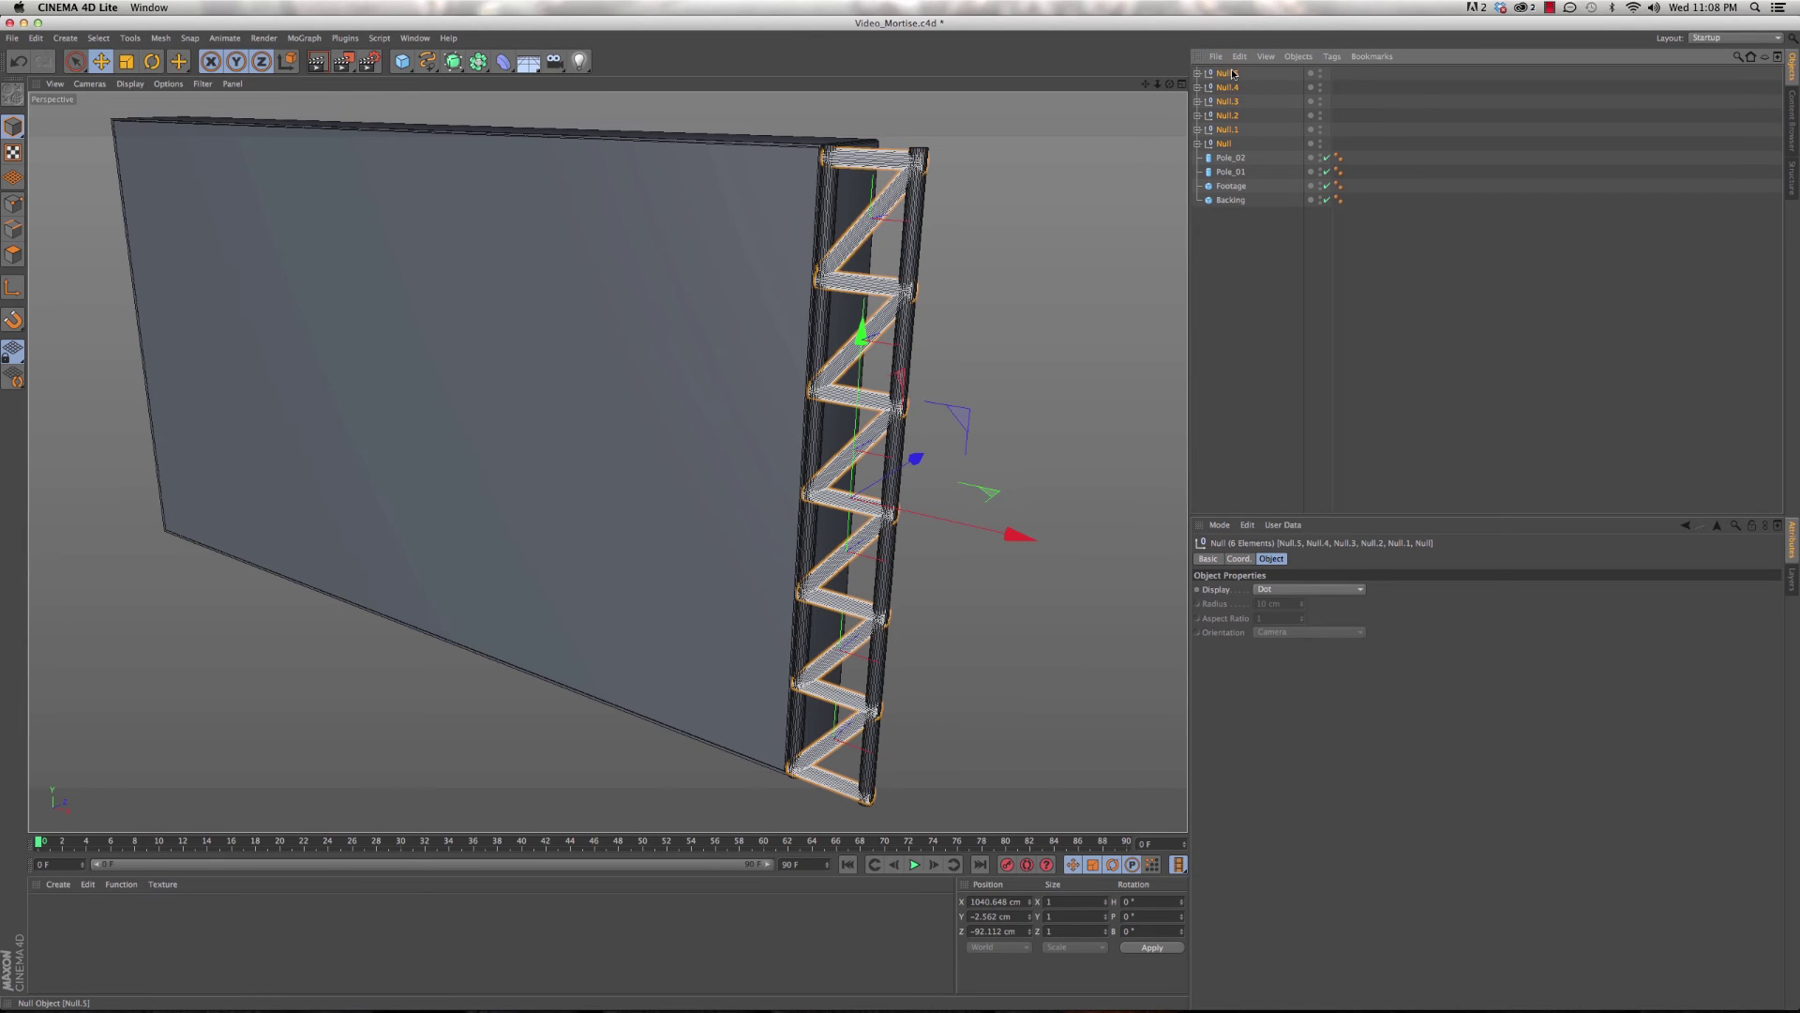
pyautogui.click(1225, 174)
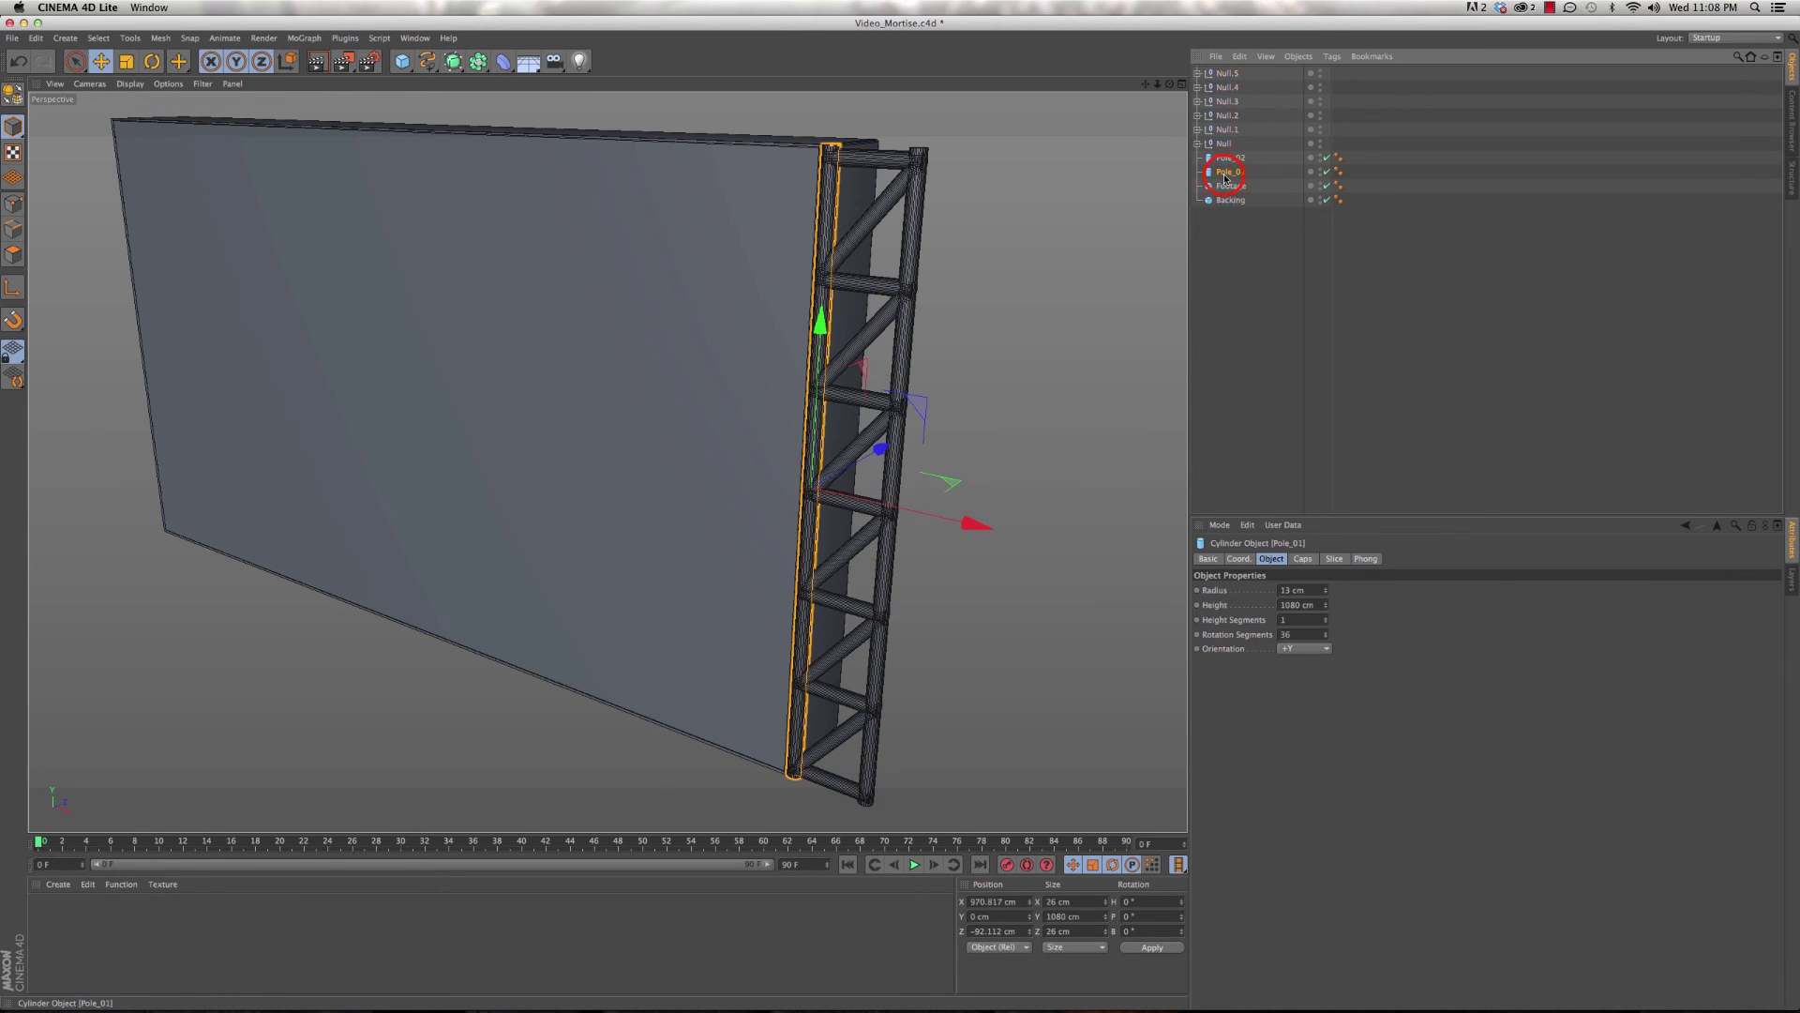
pyautogui.keyDown('shift'); pyautogui.click(1227, 73); pyautogui.keyUp('shift')
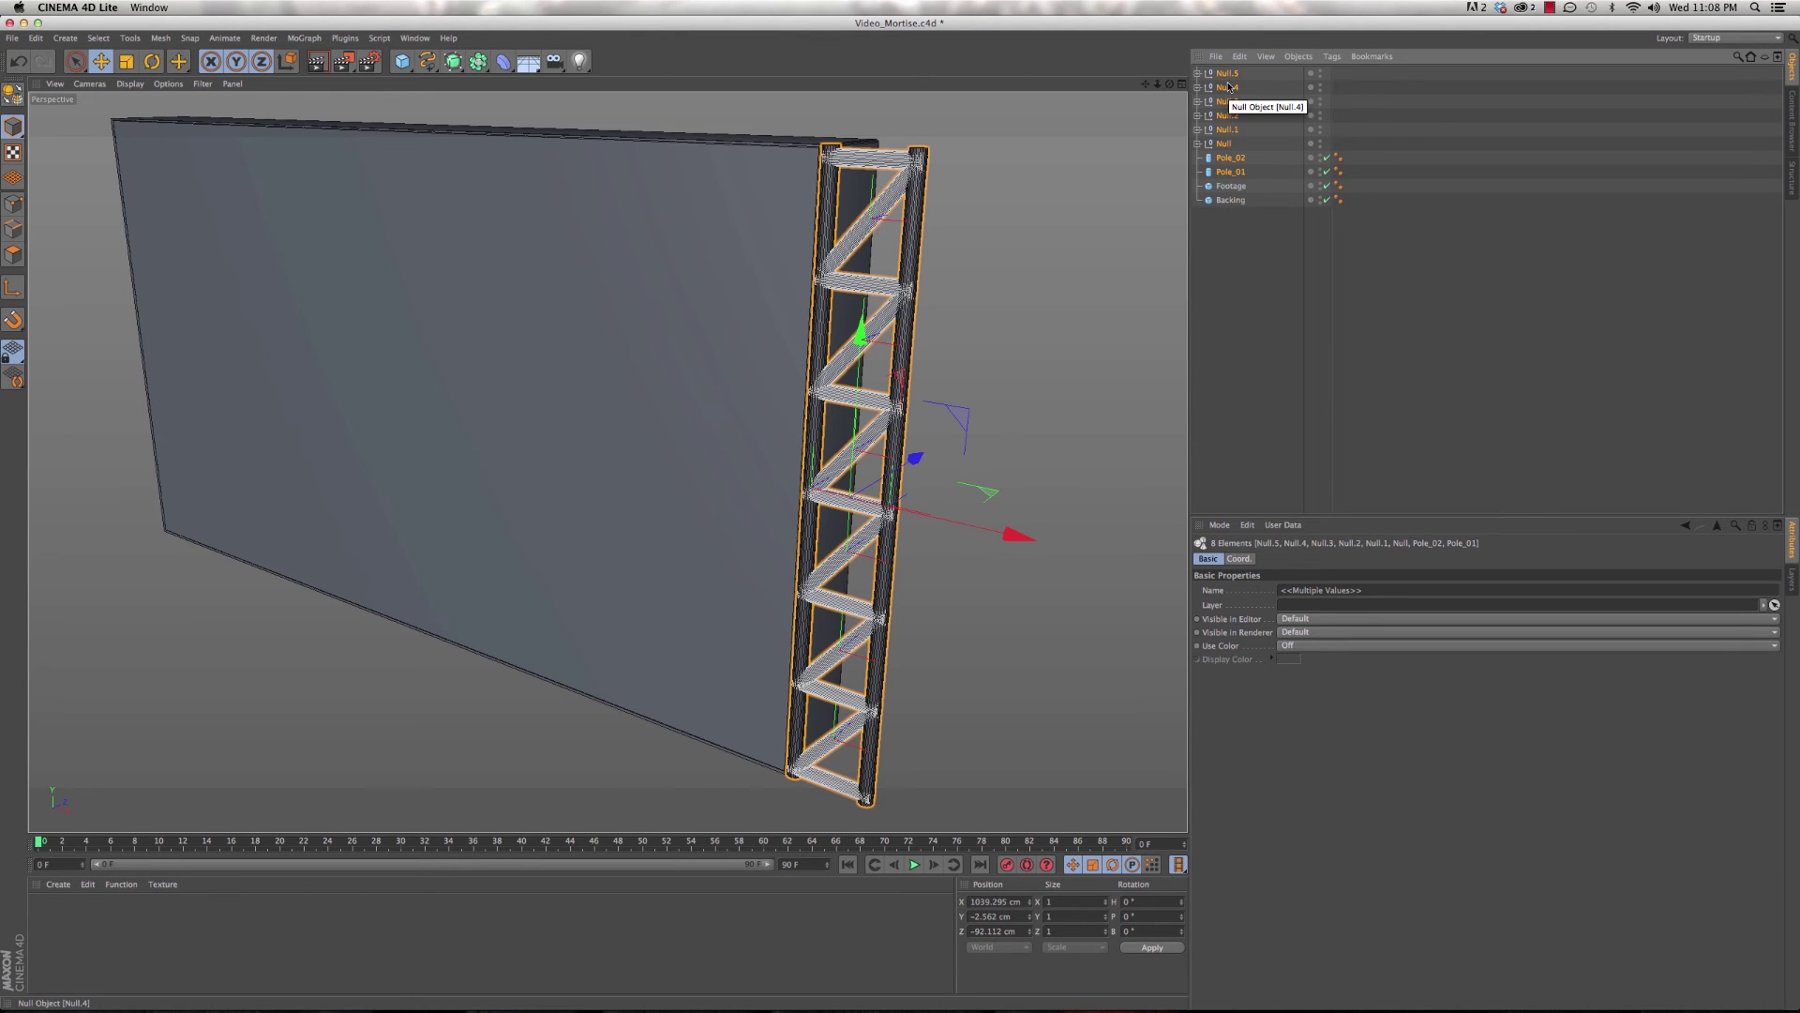
pyautogui.hotkey('alt', 'g')
# - Duplicate the complete truss panel and move the copy back to about Z 87 cm, in line with the rear of the backing
pyautogui.moveTo(841, 466); pyautogui.dragTo(846, 399)
pyautogui.click(1222, 73)
pyautogui.moveTo(1221, 73); pyautogui.dragTo(1224, 70)
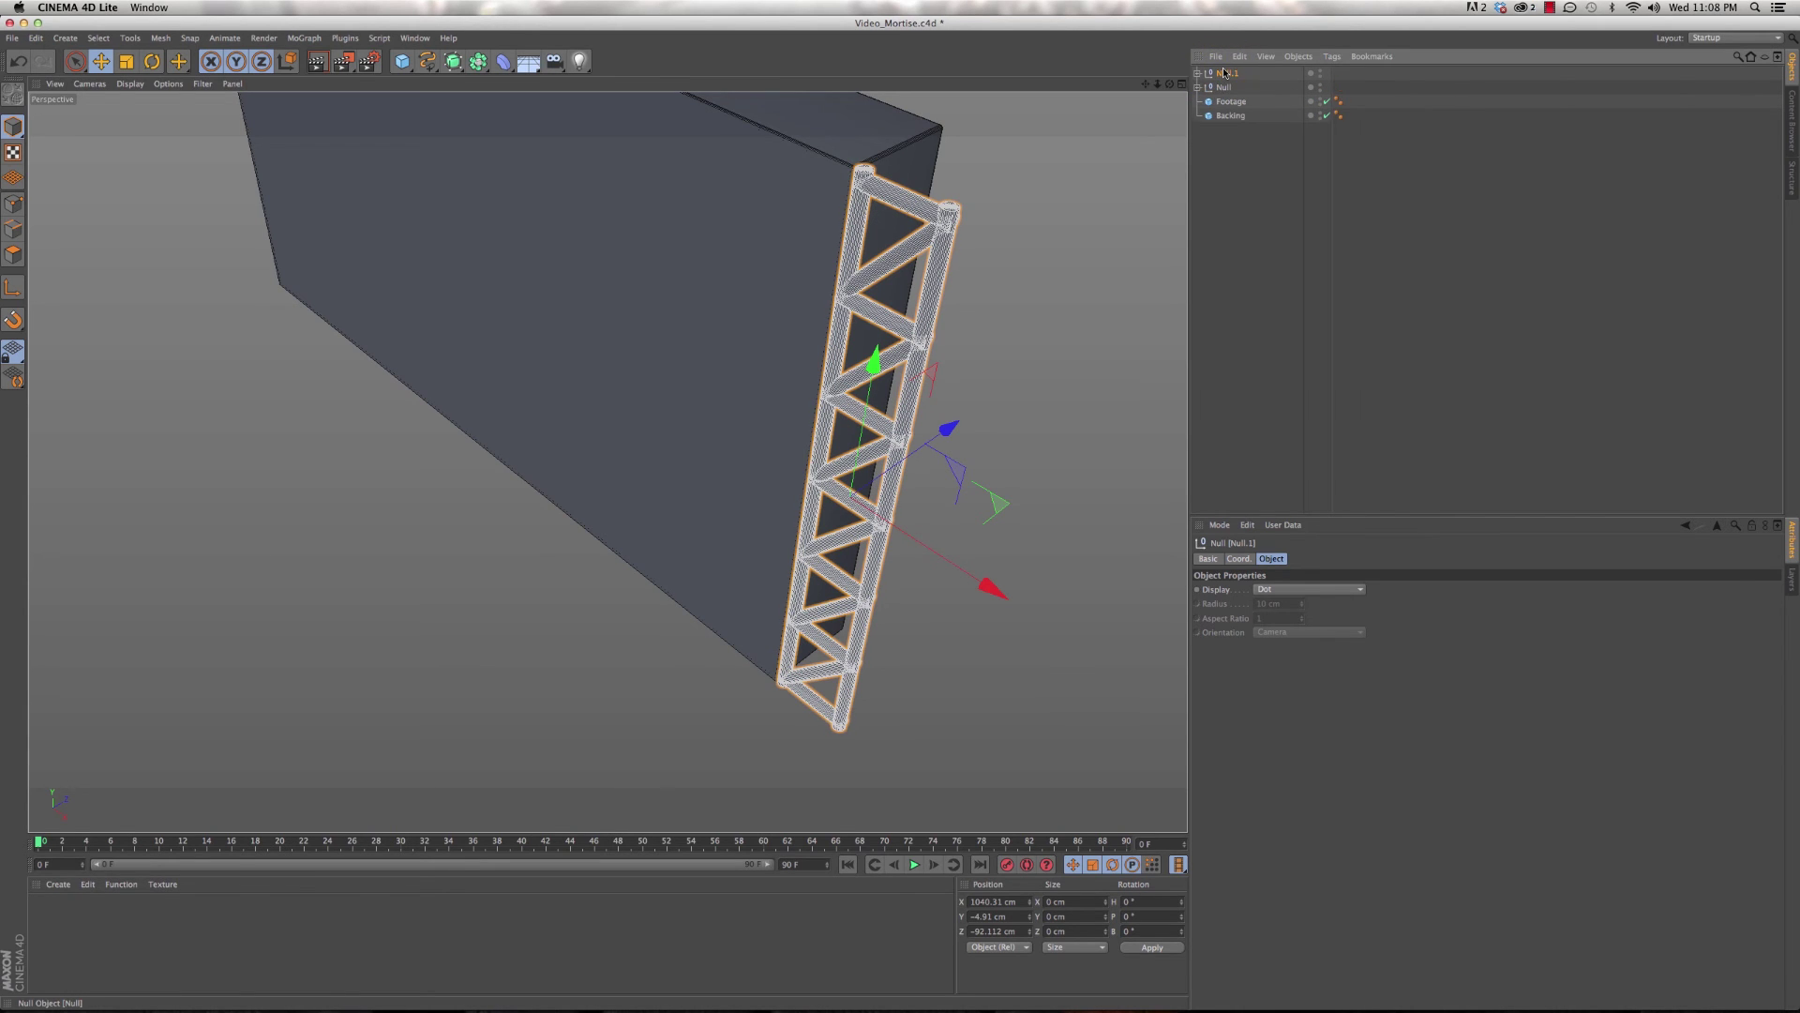
pyautogui.middleClick(882, 335)
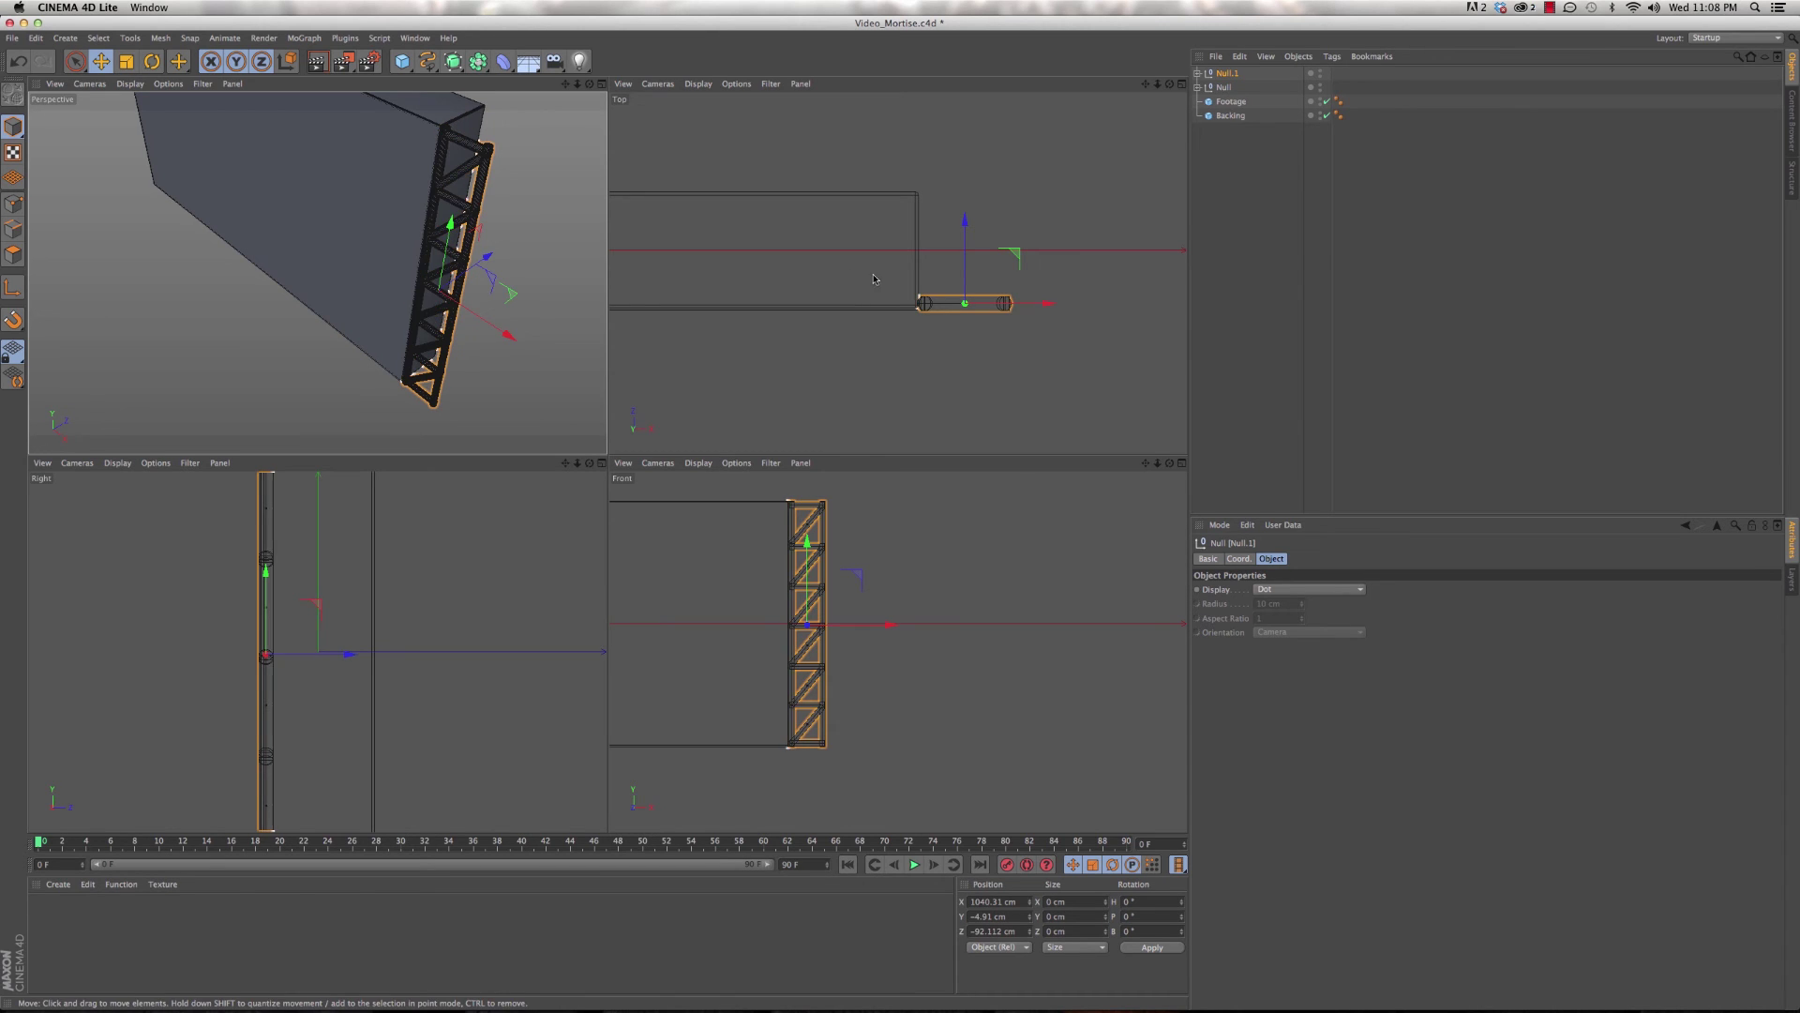
pyautogui.moveTo(966, 254); pyautogui.dragTo(973, 152)
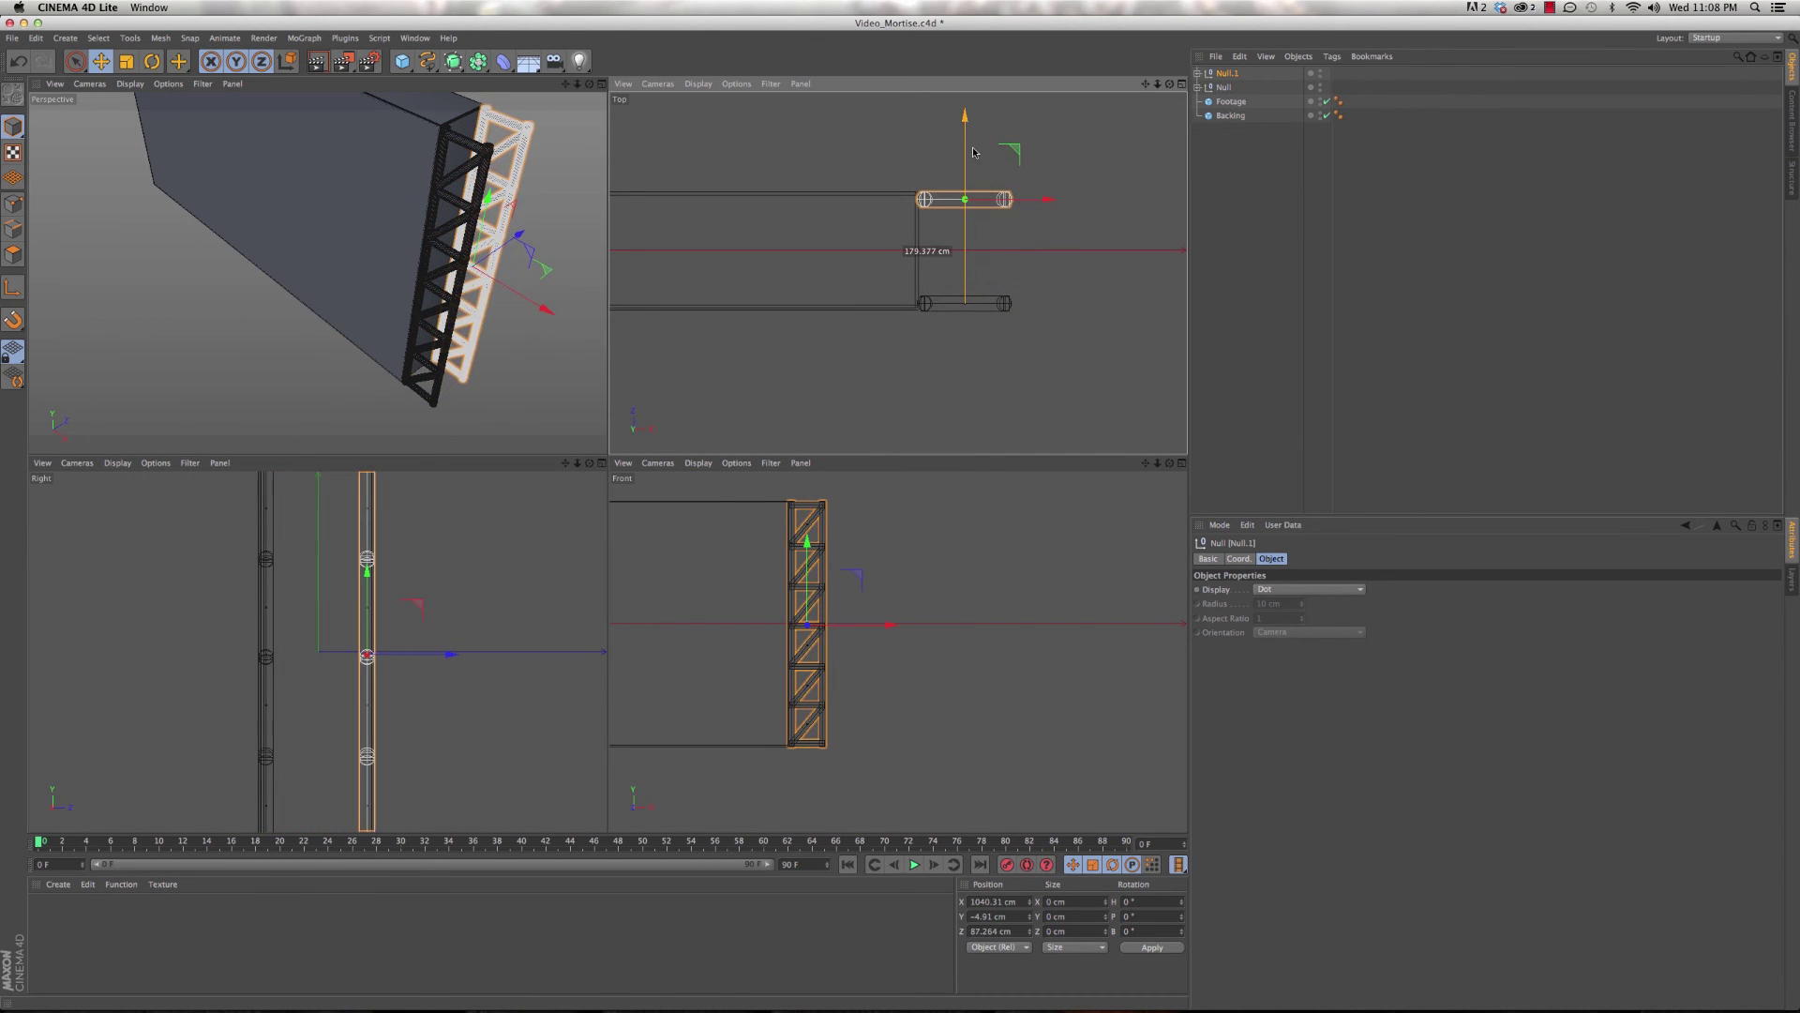
# - Duplicate the rear truss panel, turn the copy to a heading of -90°, and place it across the panels' inner ends beside the screen
pyautogui.click(1228, 74)
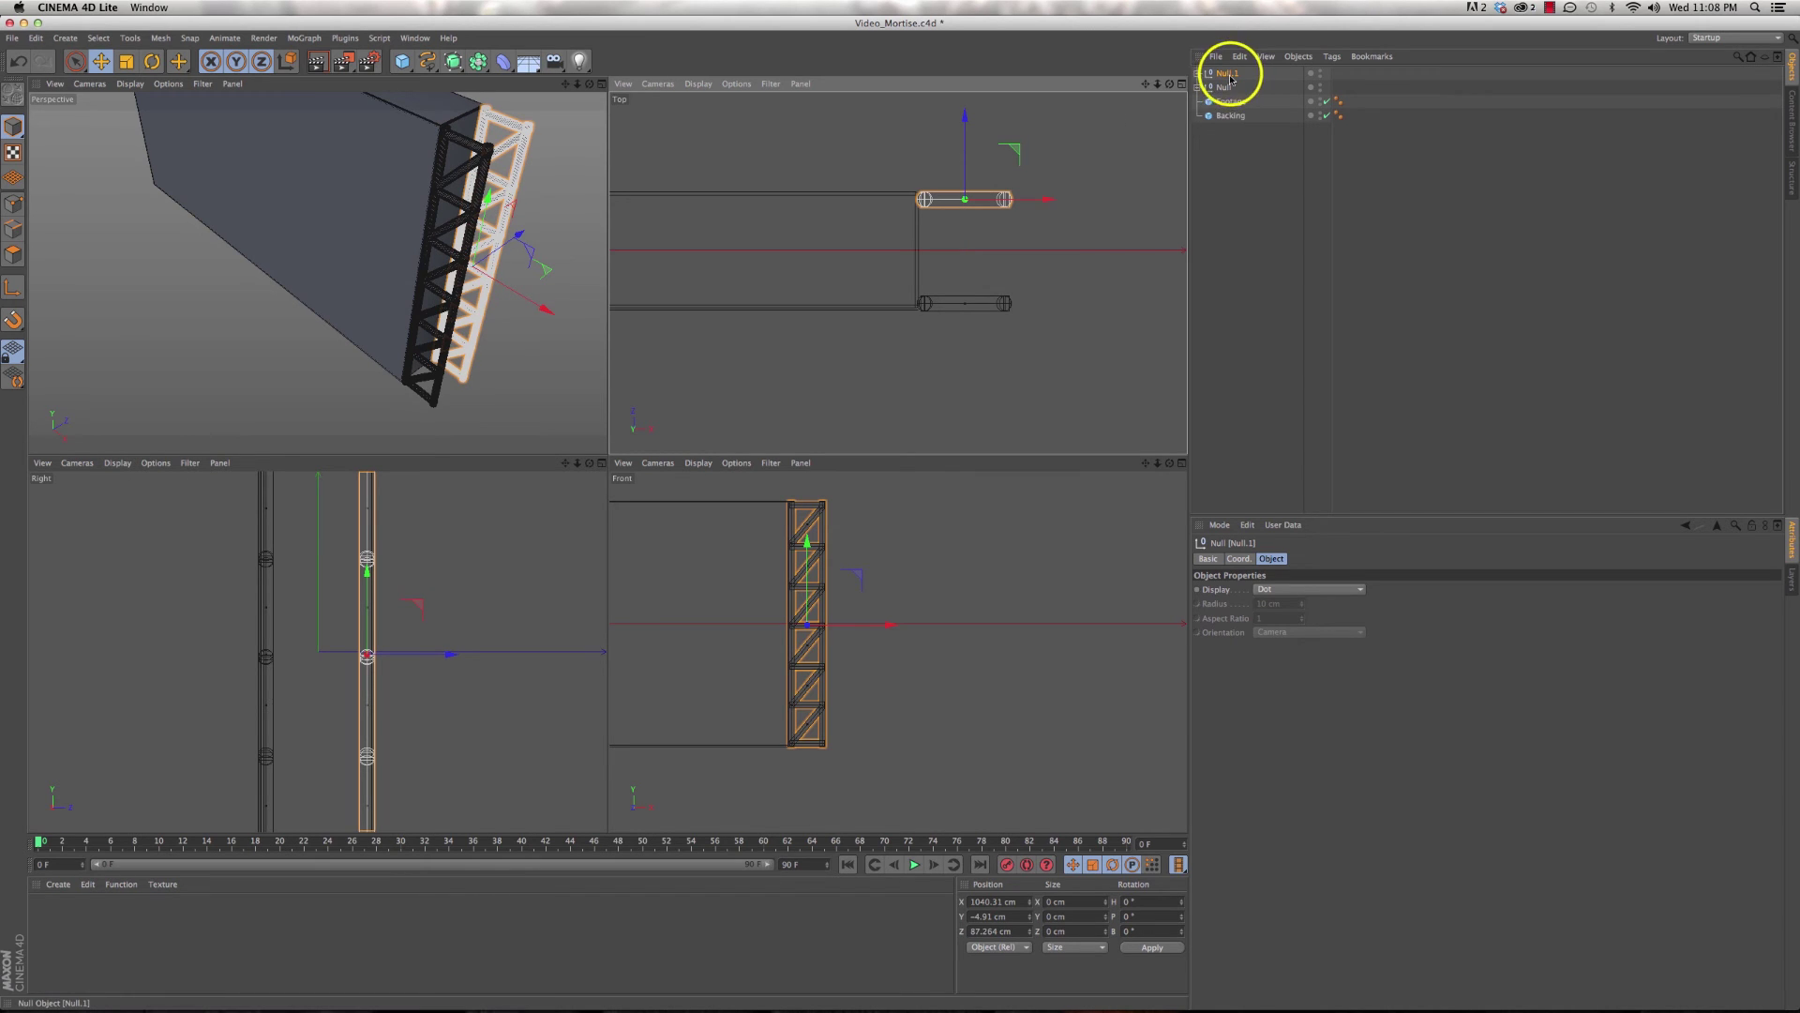
pyautogui.press('super+c')
pyautogui.press('super+v')
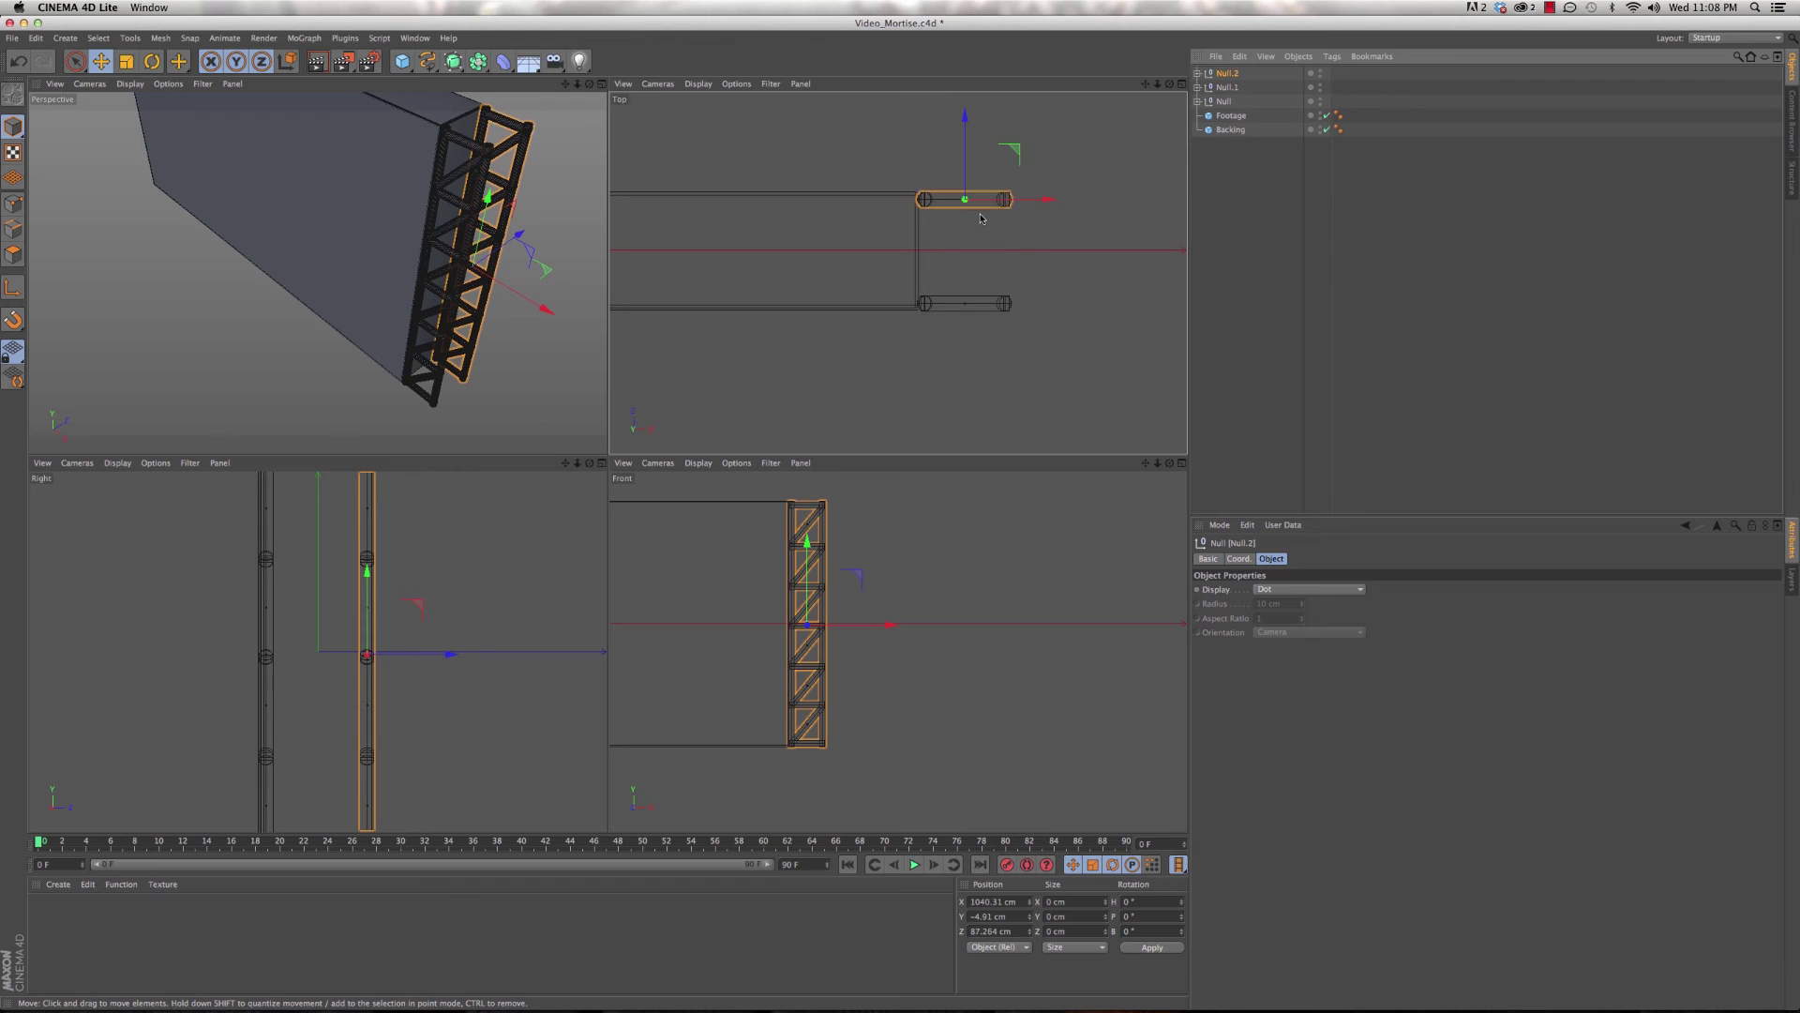
pyautogui.press('r')
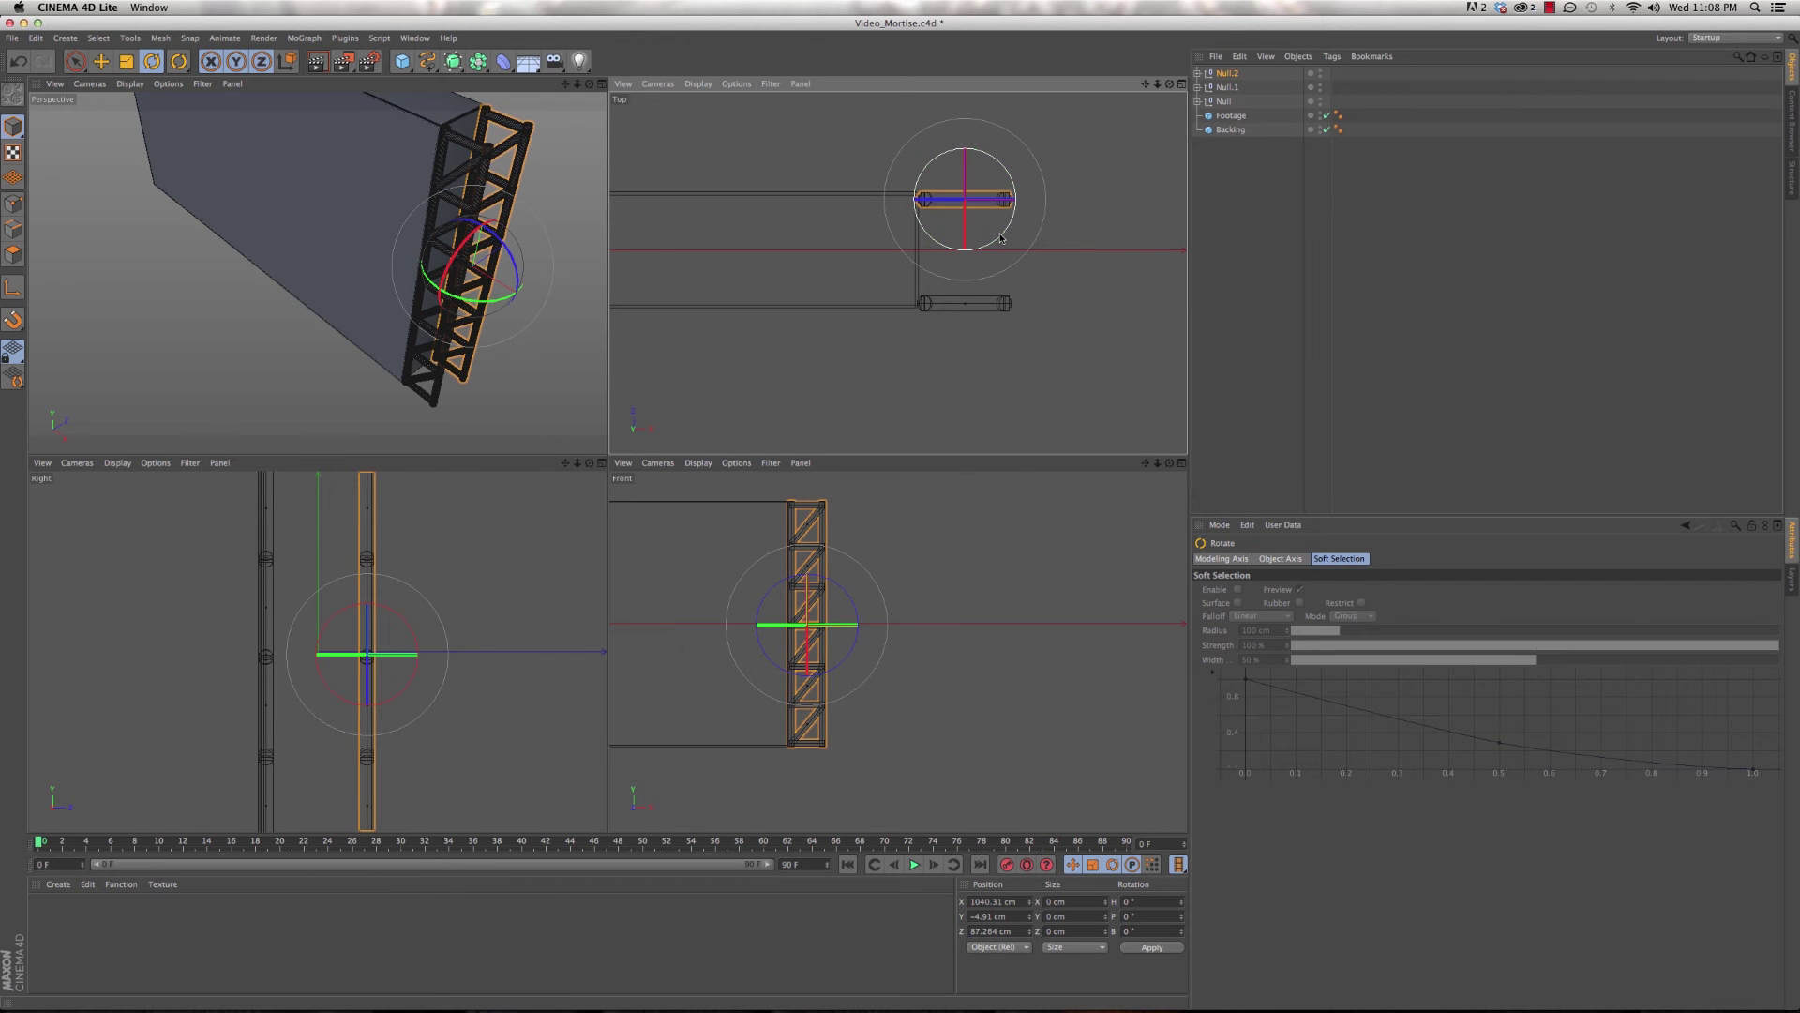
pyautogui.moveTo(1001, 235); pyautogui.dragTo(976, 308)
pyautogui.press('e')
pyautogui.click(1015, 250)
# - Duplicate the rotated side panel and move the copy to the outer poles at about X 1109 cm to close the box truss
pyautogui.moveTo(1218, 73); pyautogui.dragTo(1223, 75)
pyautogui.moveTo(994, 253); pyautogui.dragTo(1075, 253)
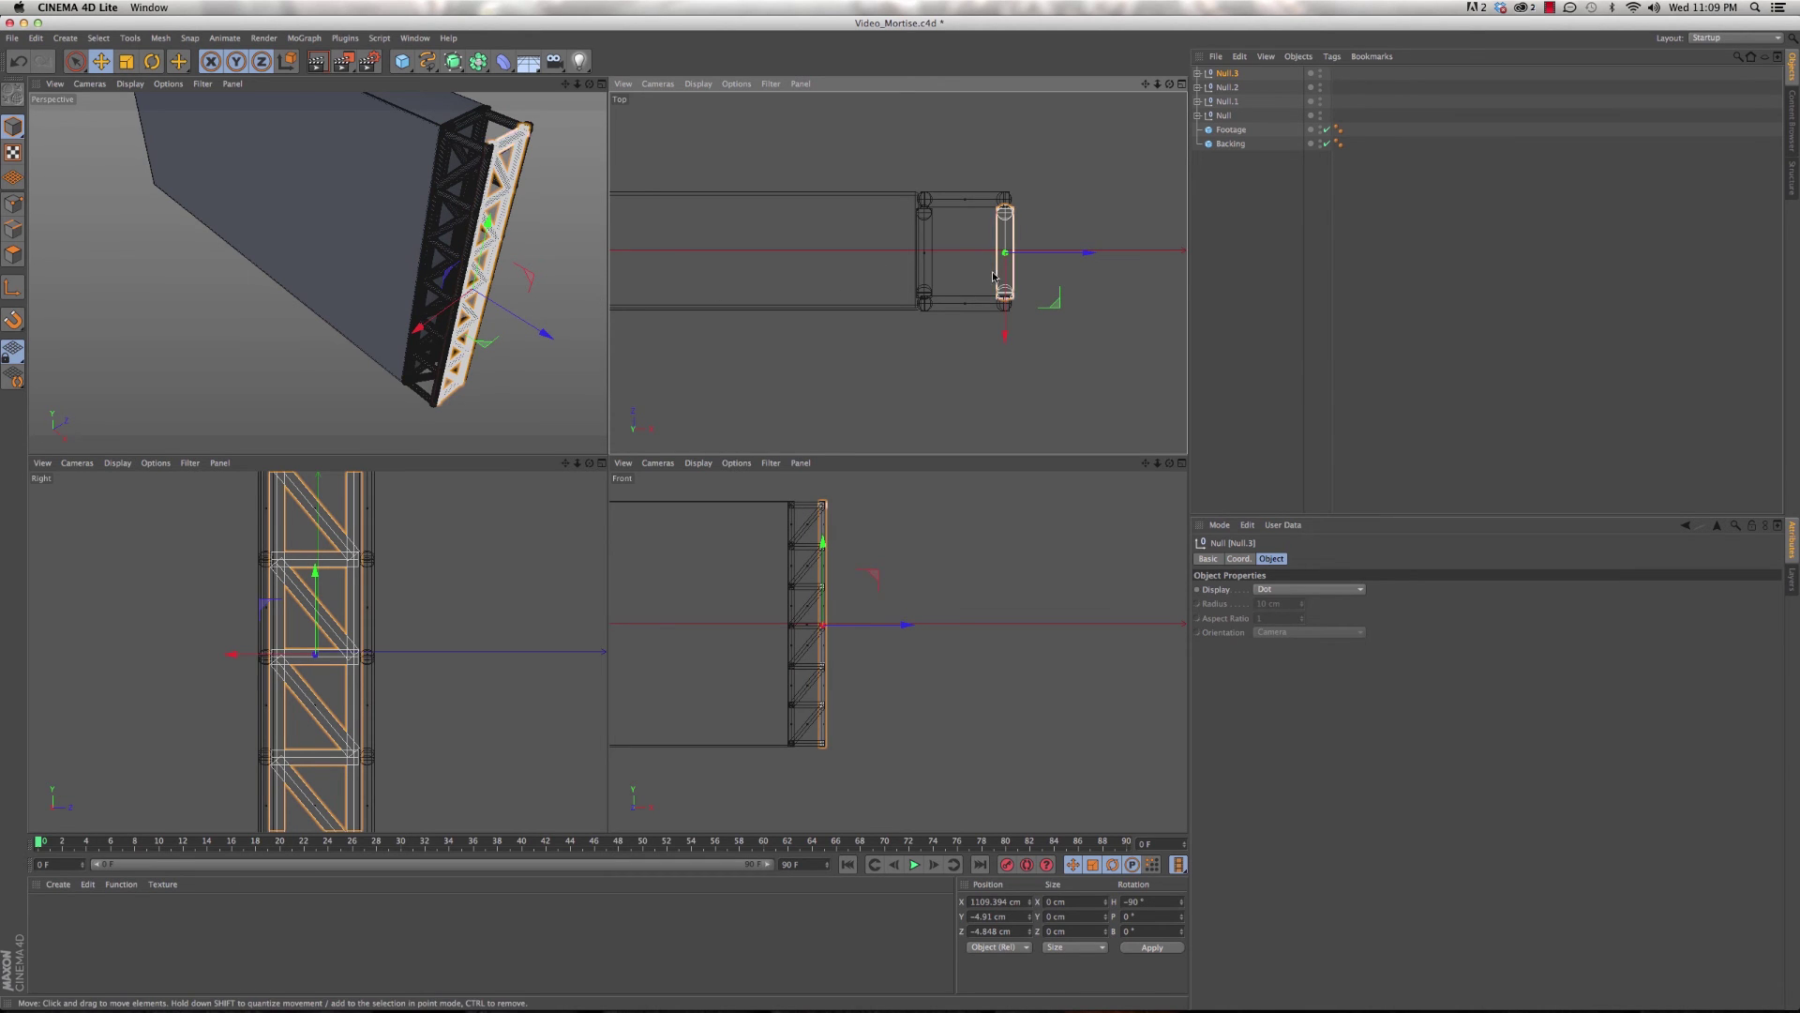
pyautogui.click(445, 314)
pyautogui.keyDown('alt'); pyautogui.moveTo(445, 314); pyautogui.dragTo(484, 239); pyautogui.keyUp('alt')
pyautogui.middleClick(552, 290)
pyautogui.keyDown('alt'); pyautogui.moveTo(632, 327); pyautogui.dragTo(665, 378); pyautogui.keyUp('alt')
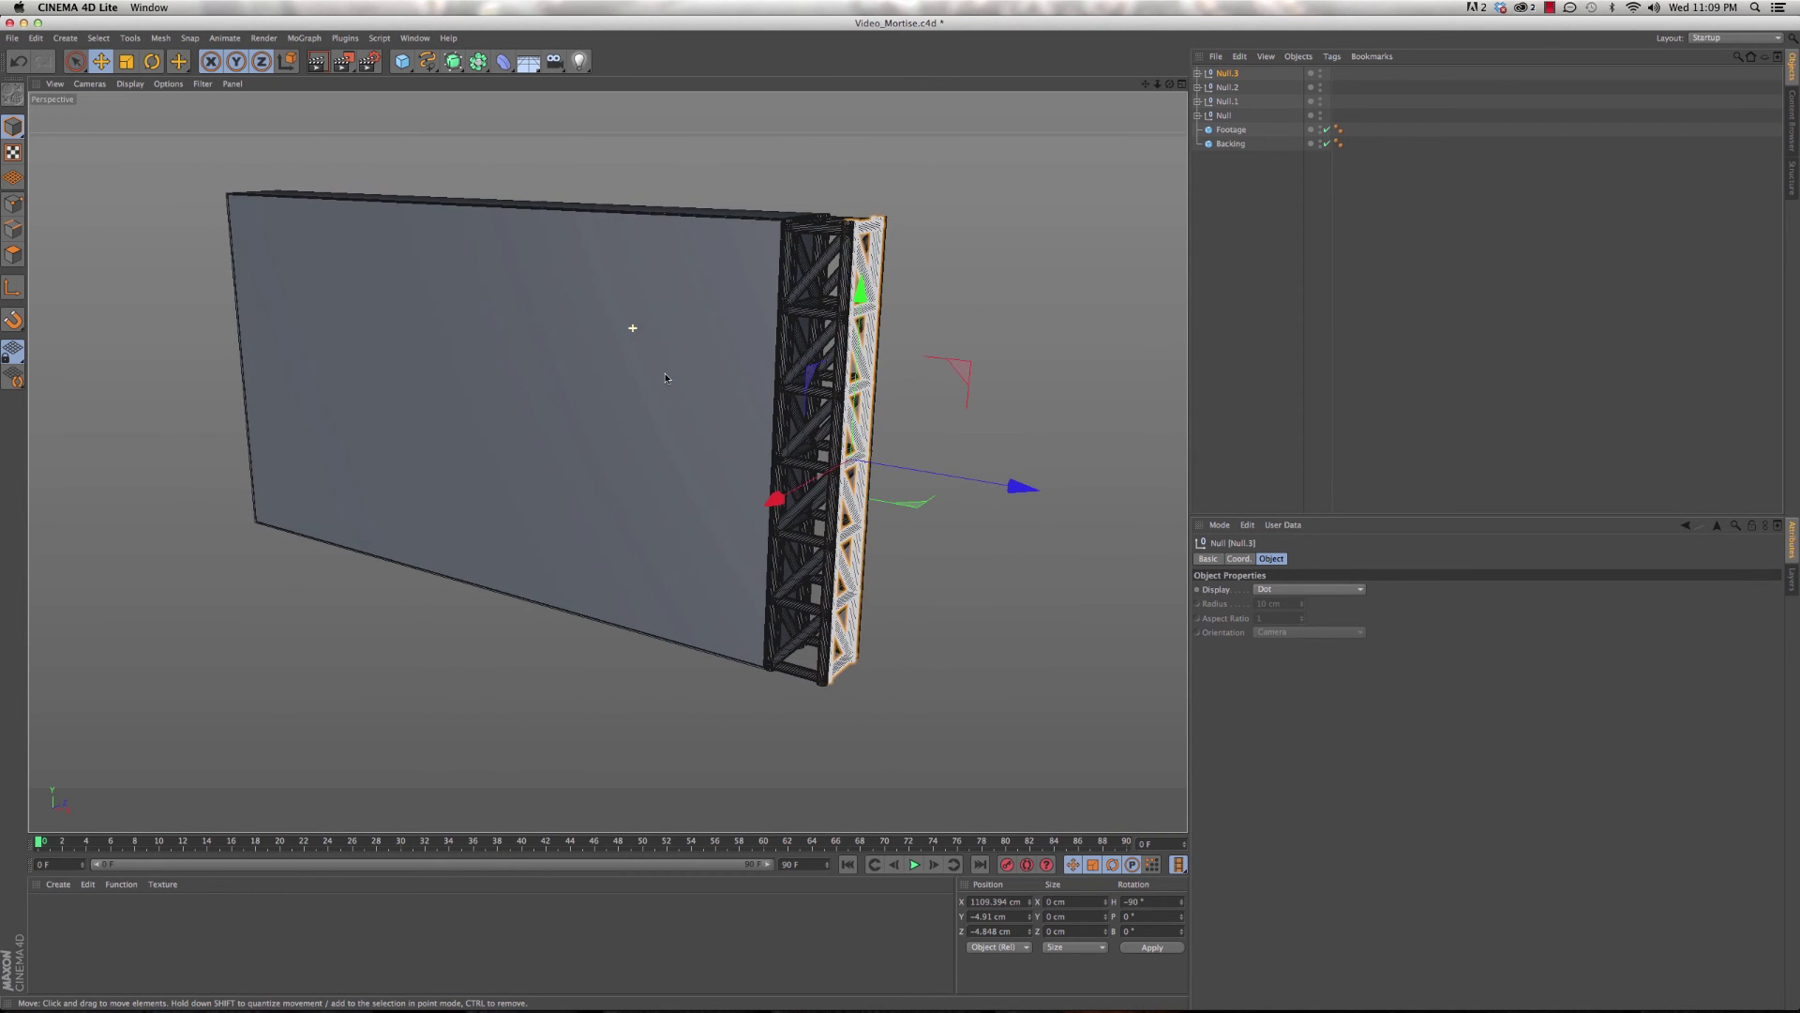
# - Group the four truss panel nulls under a single new null and name it Truss_Right
pyautogui.click(1223, 115)
pyautogui.keyDown('shift'); pyautogui.click(1227, 74); pyautogui.keyUp('shift')
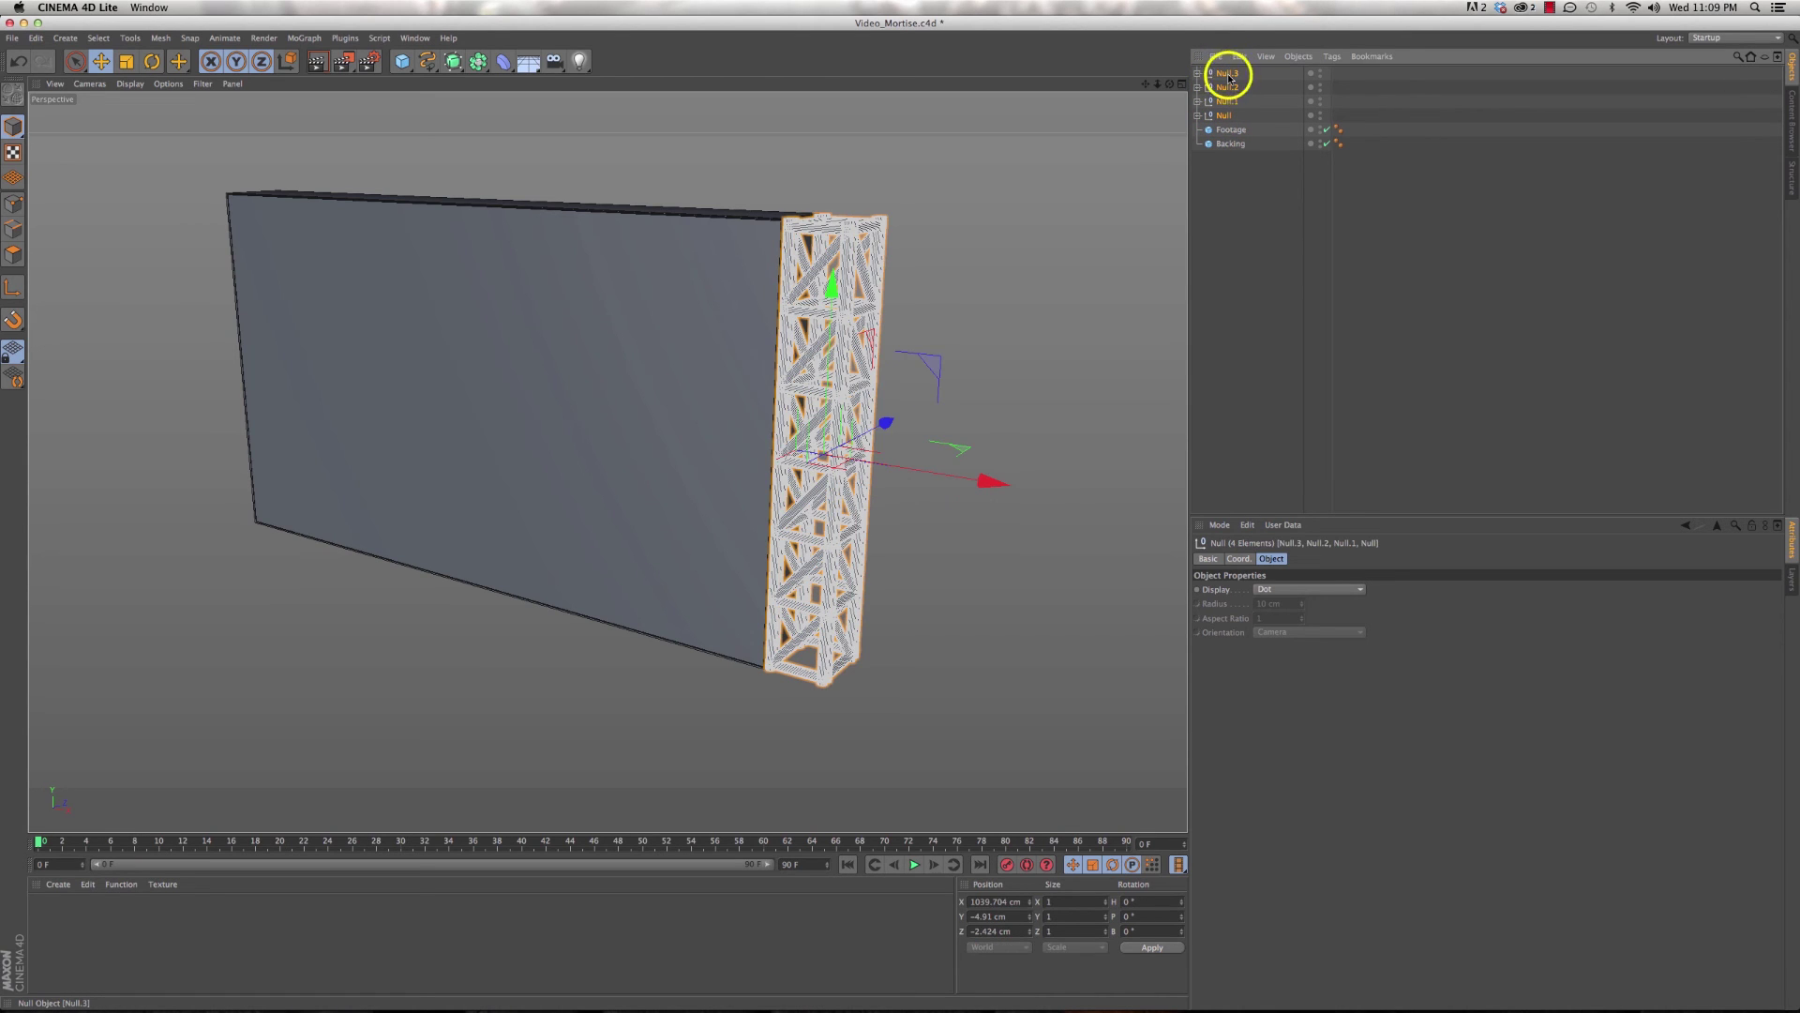
pyautogui.hotkey('alt', 'g')
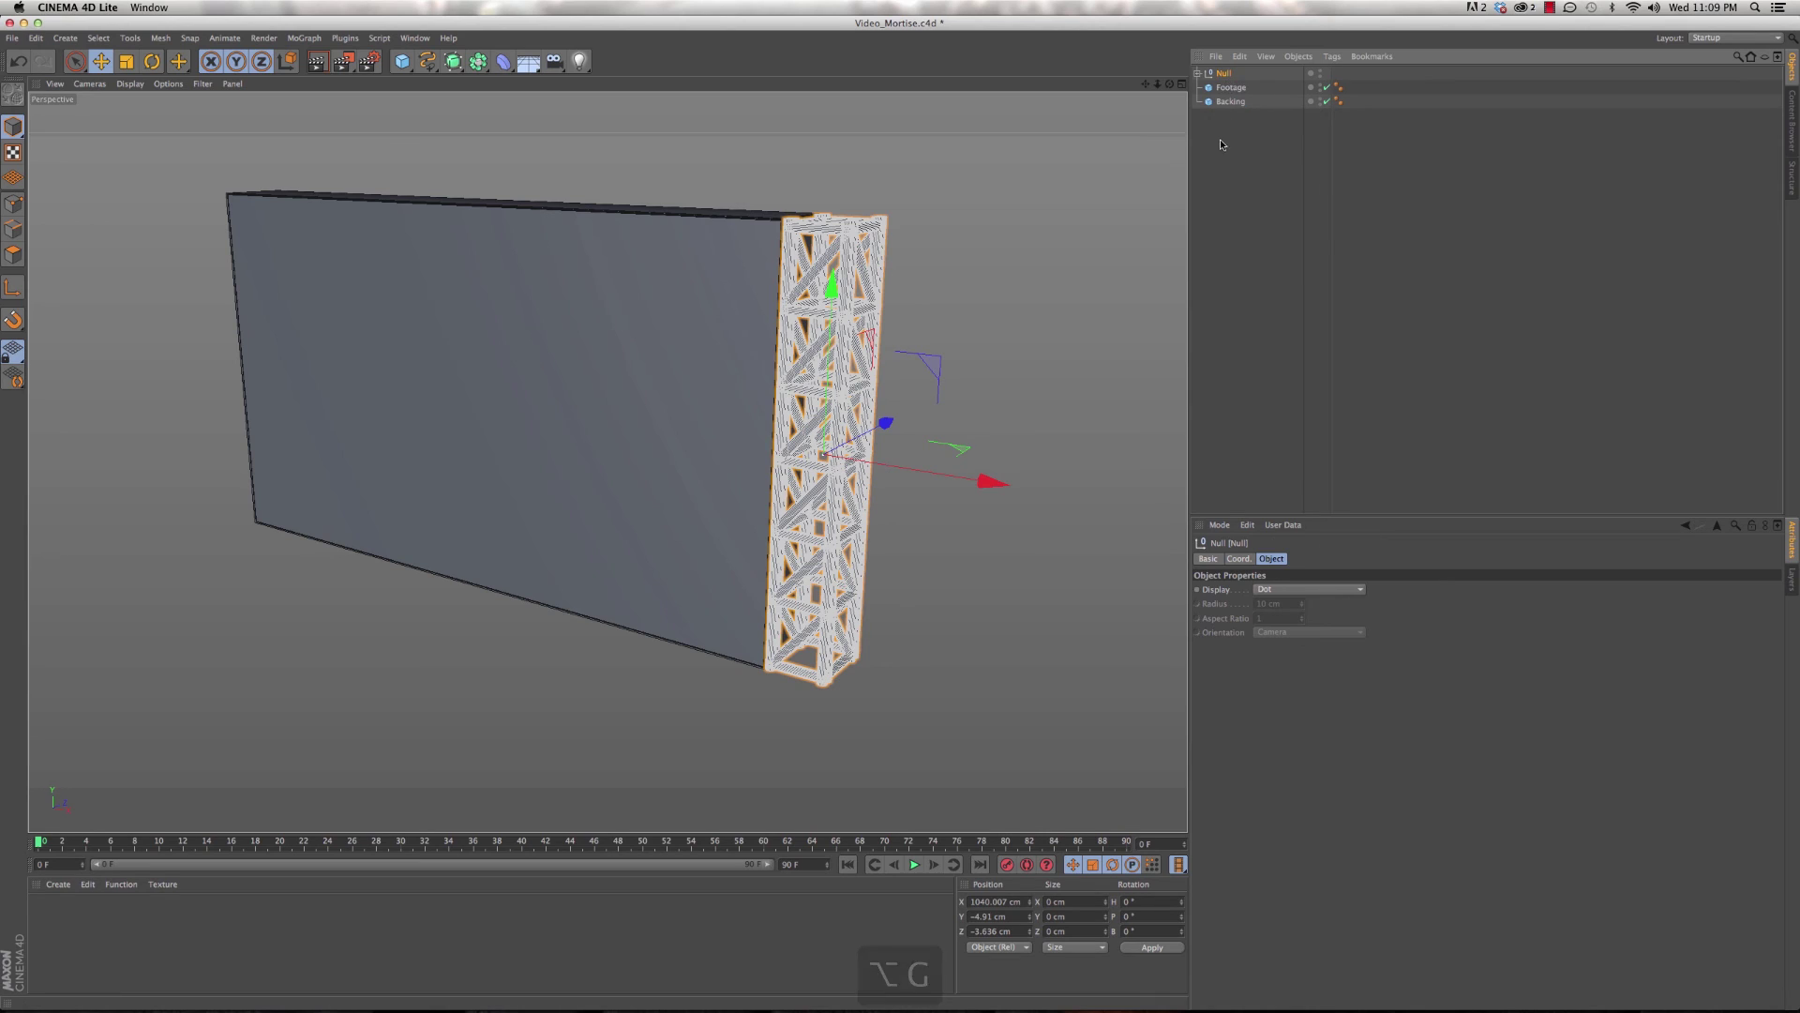
pyautogui.doubleClick(1223, 73)
pyautogui.write('Truss')
pyautogui.write('_R')
pyautogui.write('ight')
pyautogui.press('Return')
# - Switch the perspective view's display mode to Gouraud Shading without lines
pyautogui.moveTo(639, 369)
pyautogui.keyDown('alt'); pyautogui.mouseDown()
pyautogui.moveTo(667, 344)
pyautogui.moveTo(649, 465)
pyautogui.moveTo(736, 455)
pyautogui.moveTo(647, 374)
pyautogui.mouseUp(); pyautogui.keyUp('alt')
pyautogui.keyDown('alt'); pyautogui.click(653, 633); pyautogui.keyUp('alt')
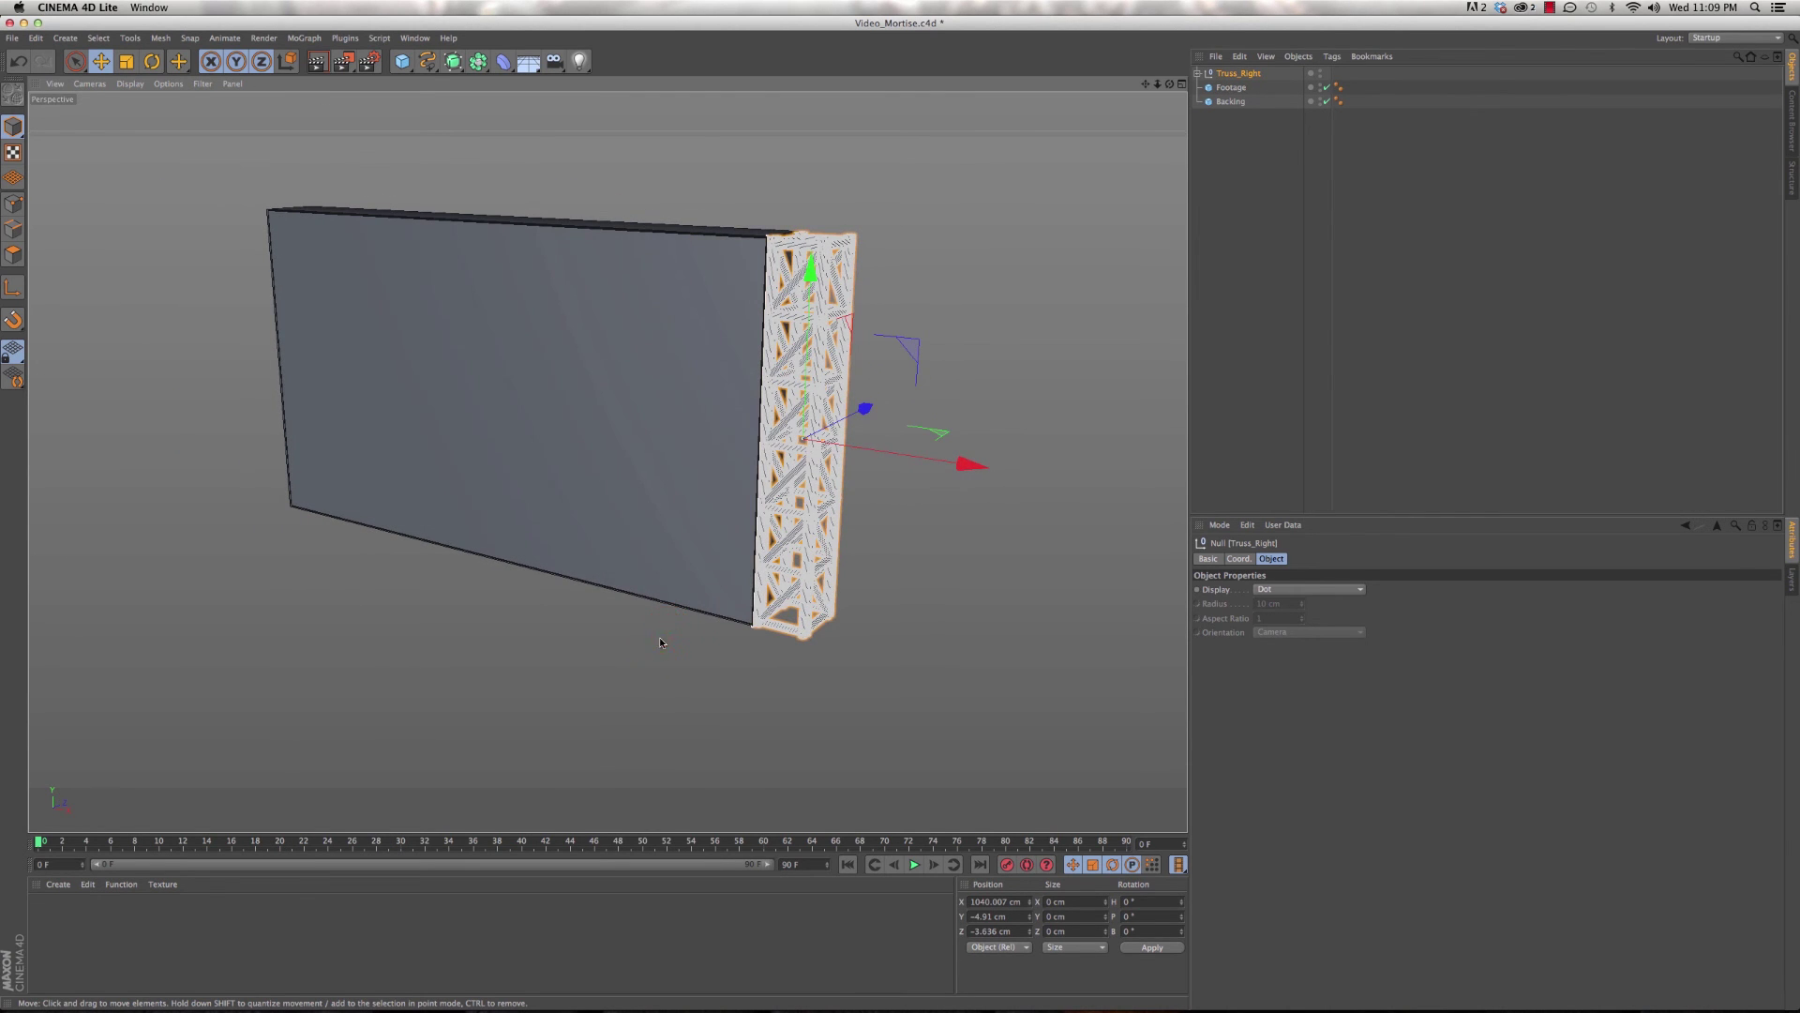
pyautogui.keyDown('alt'); pyautogui.moveTo(661, 514); pyautogui.dragTo(723, 498); pyautogui.keyUp('alt')
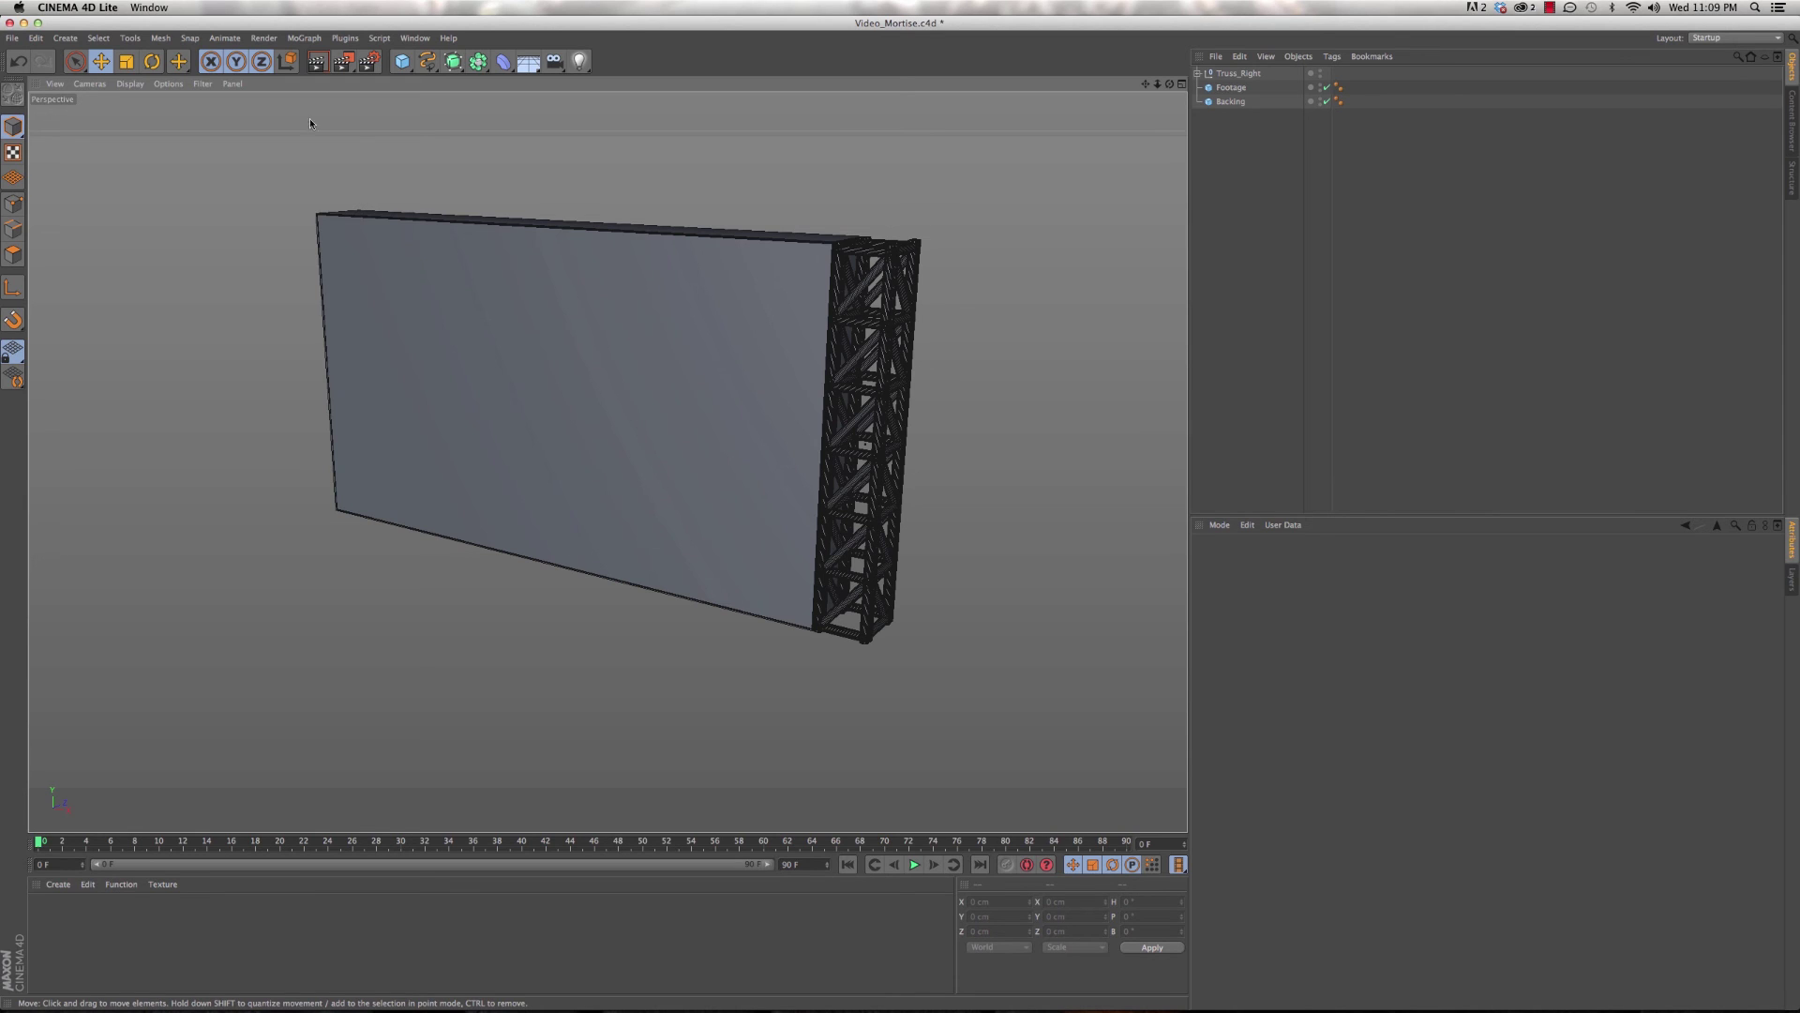
pyautogui.click(131, 84)
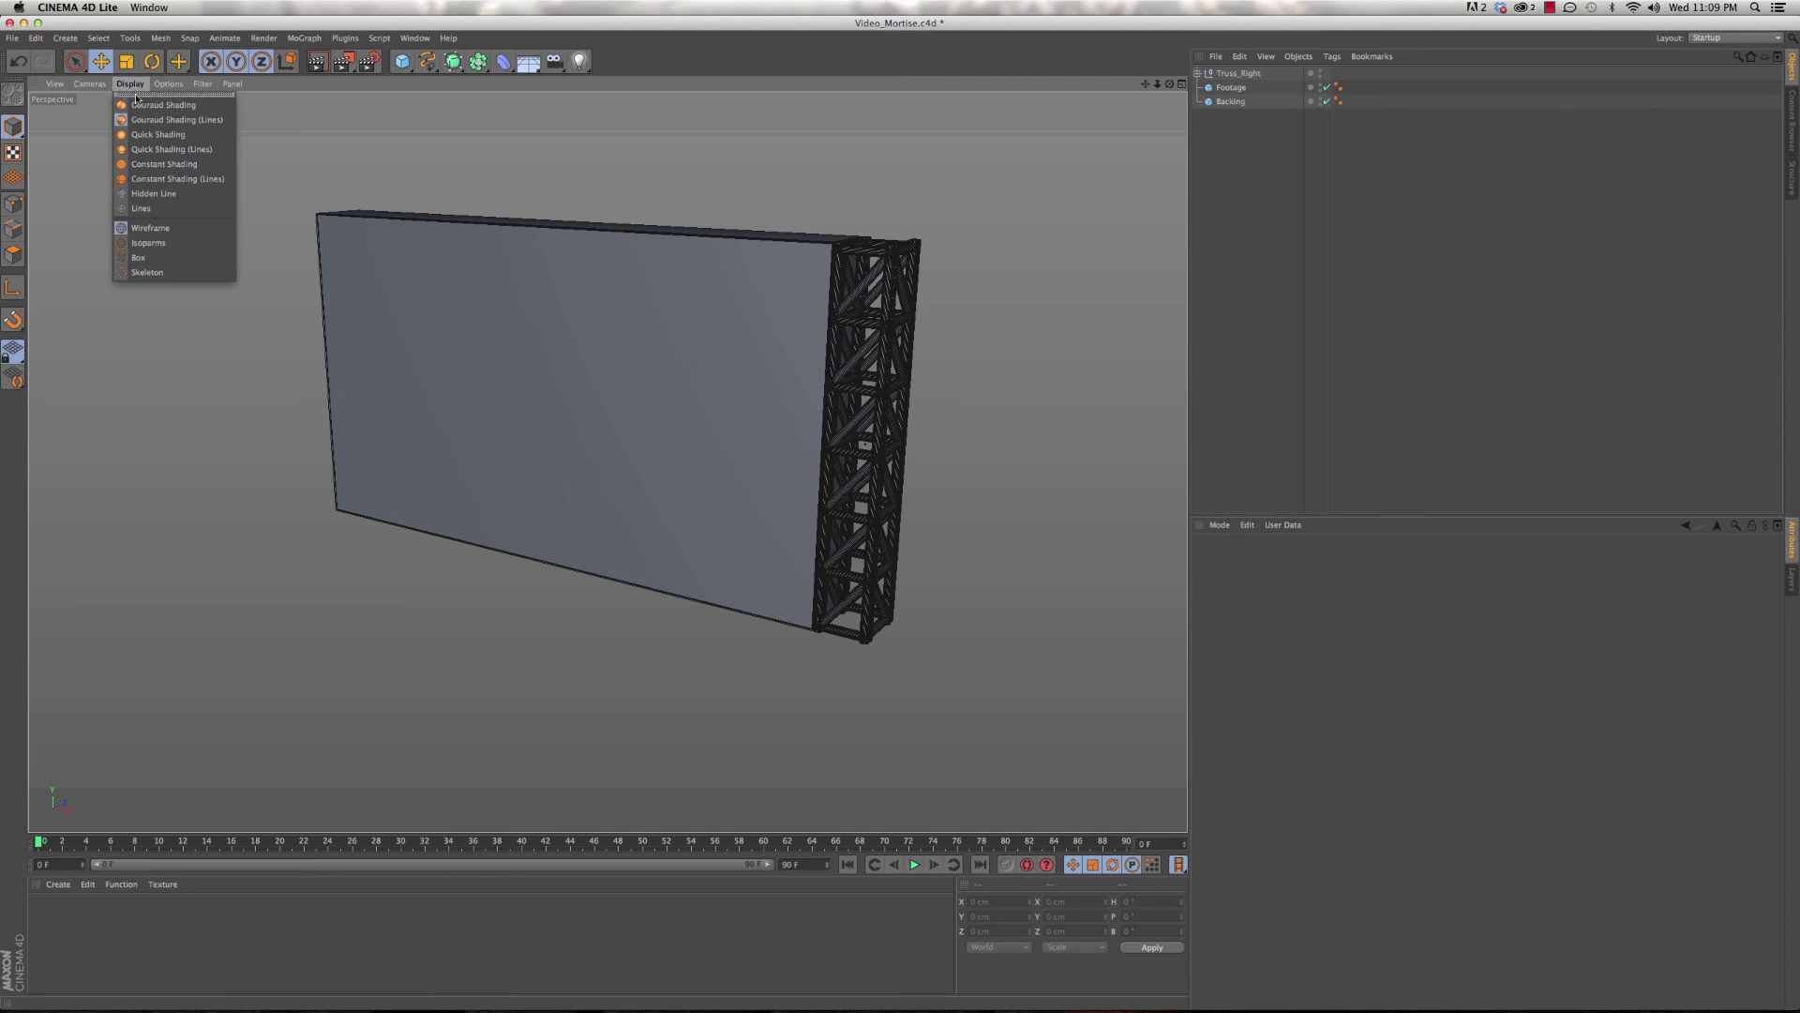
pyautogui.click(171, 105)
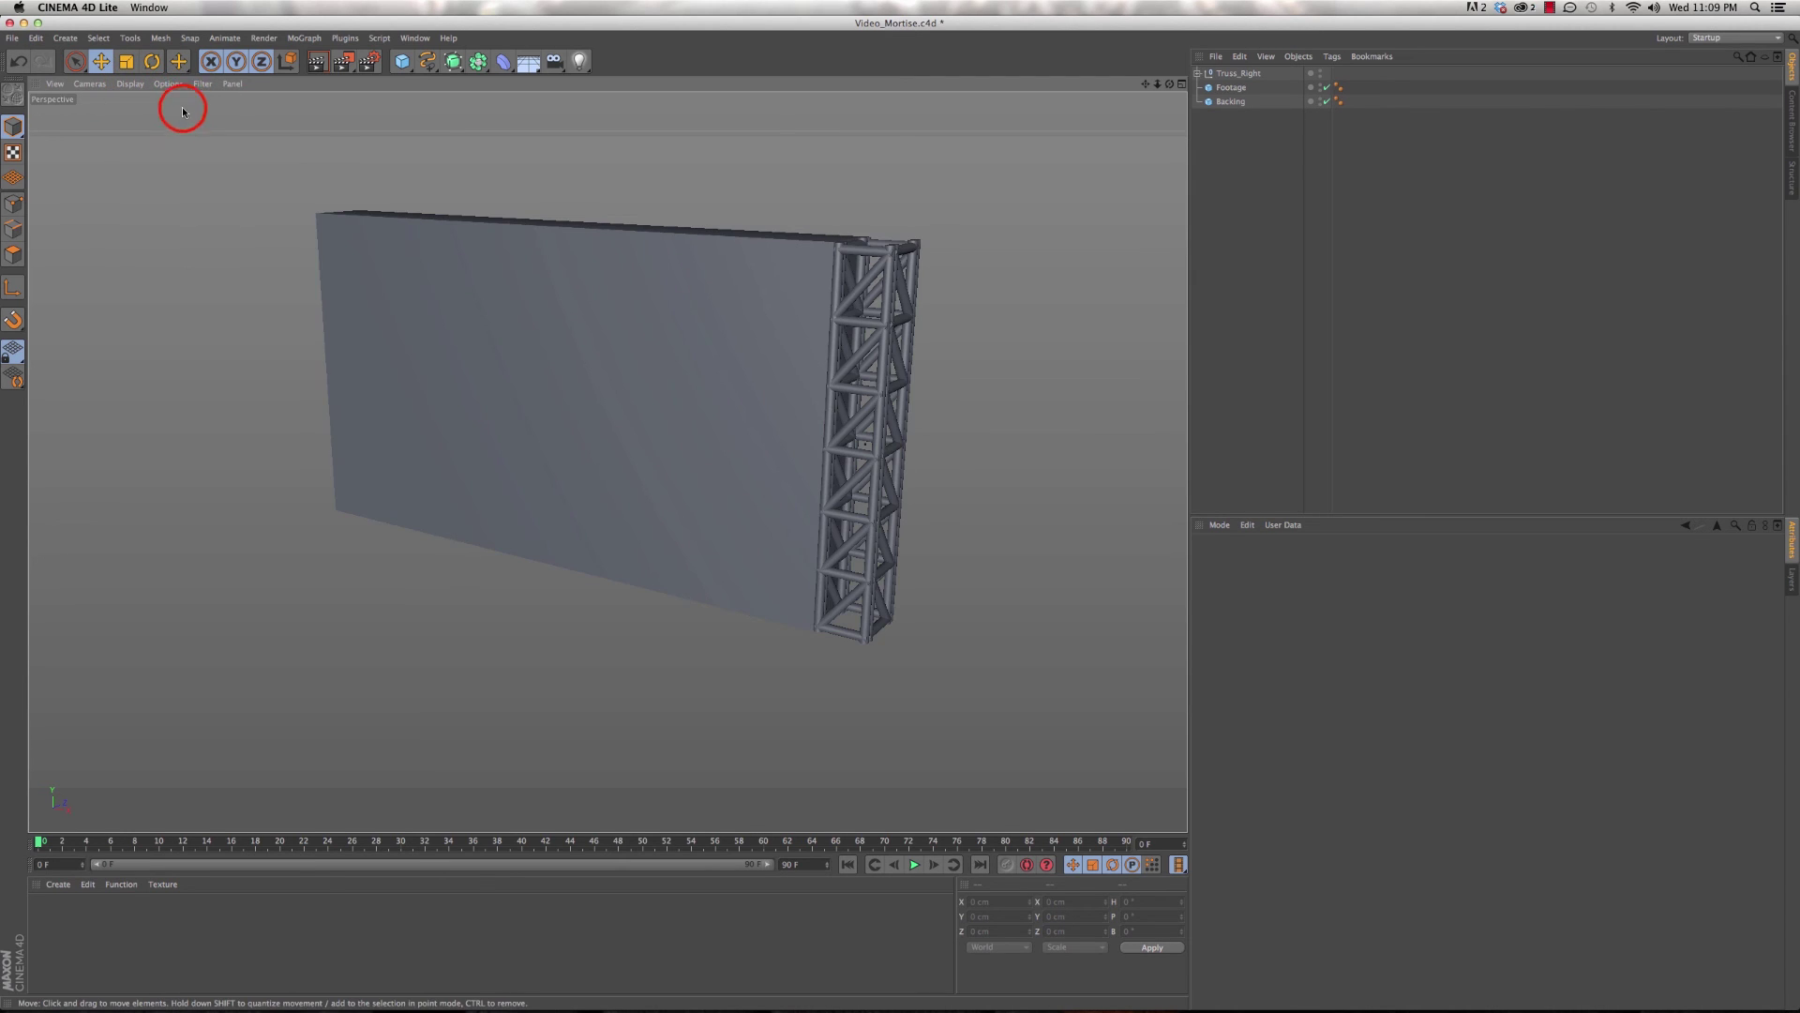
pyautogui.keyDown('alt'); pyautogui.moveTo(755, 378); pyautogui.dragTo(800, 388); pyautogui.keyUp('alt')
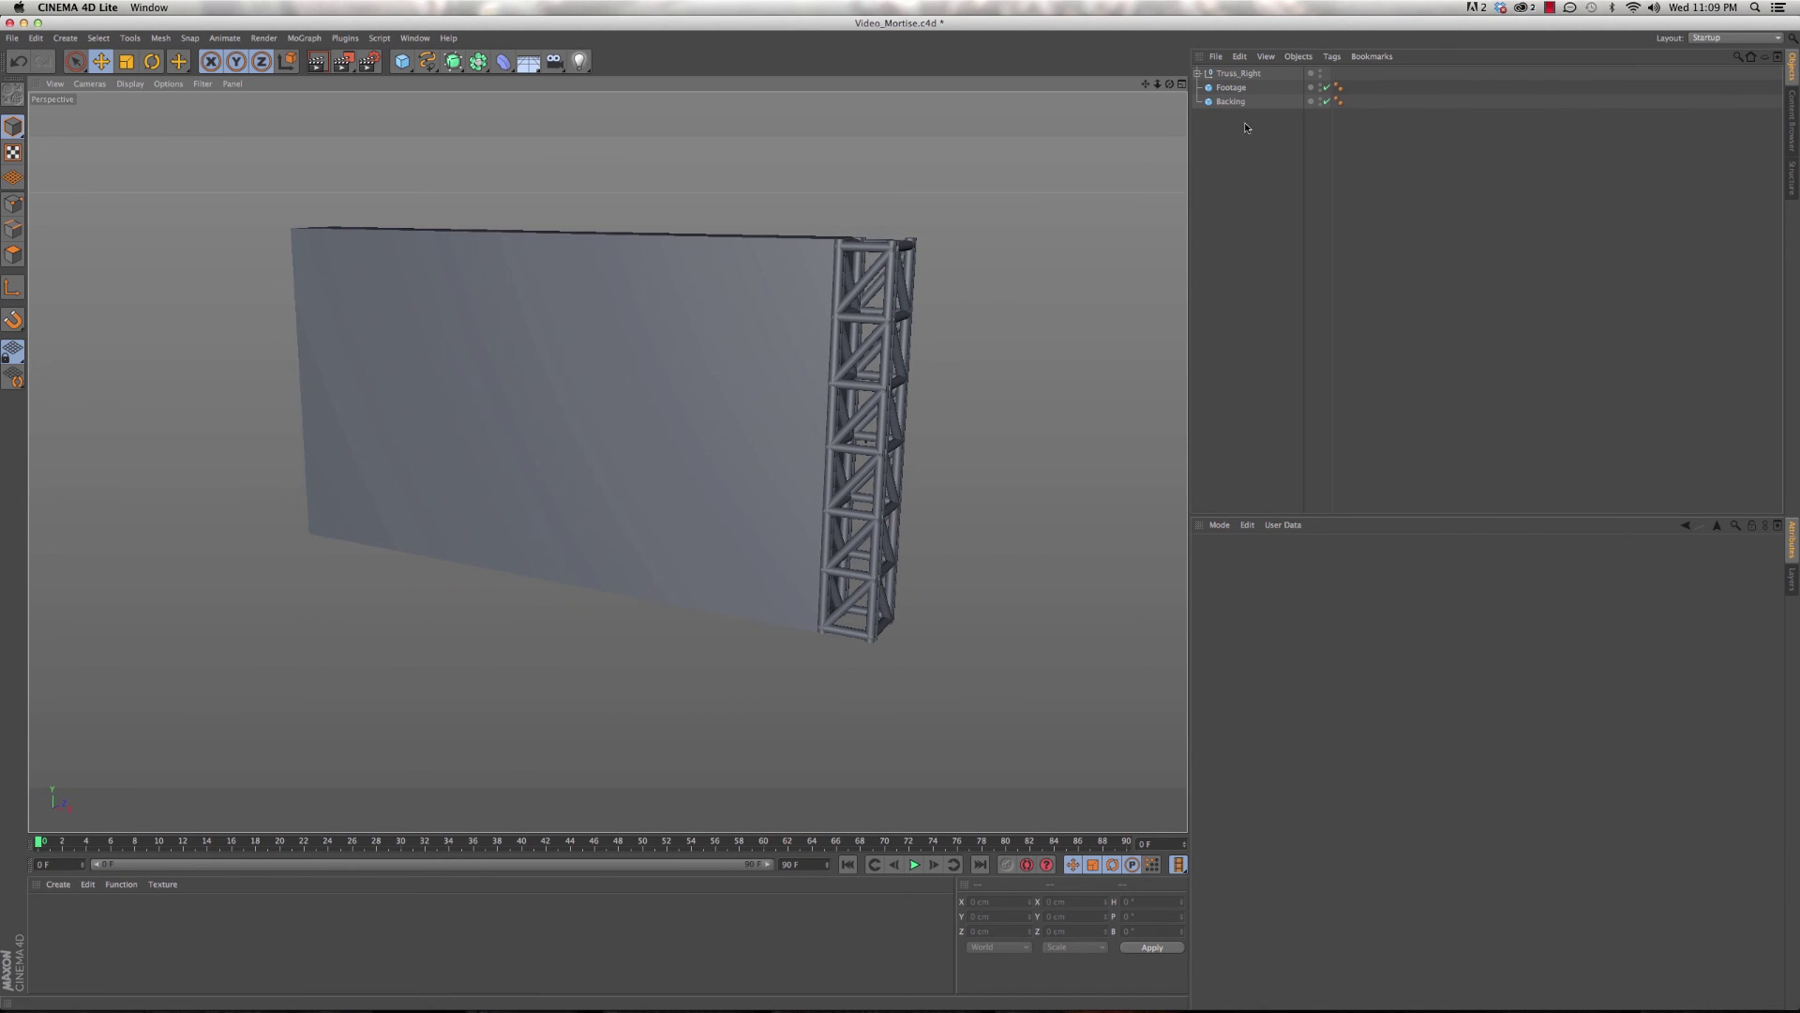
# - Duplicate the Truss_Right group and move the copy along X to the screen's opposite end, at about X -1059 cm
pyautogui.click(1239, 74)
pyautogui.keyDown('ctrl'); pyautogui.moveTo(1240, 79); pyautogui.dragTo(1239, 71); pyautogui.keyUp('ctrl')
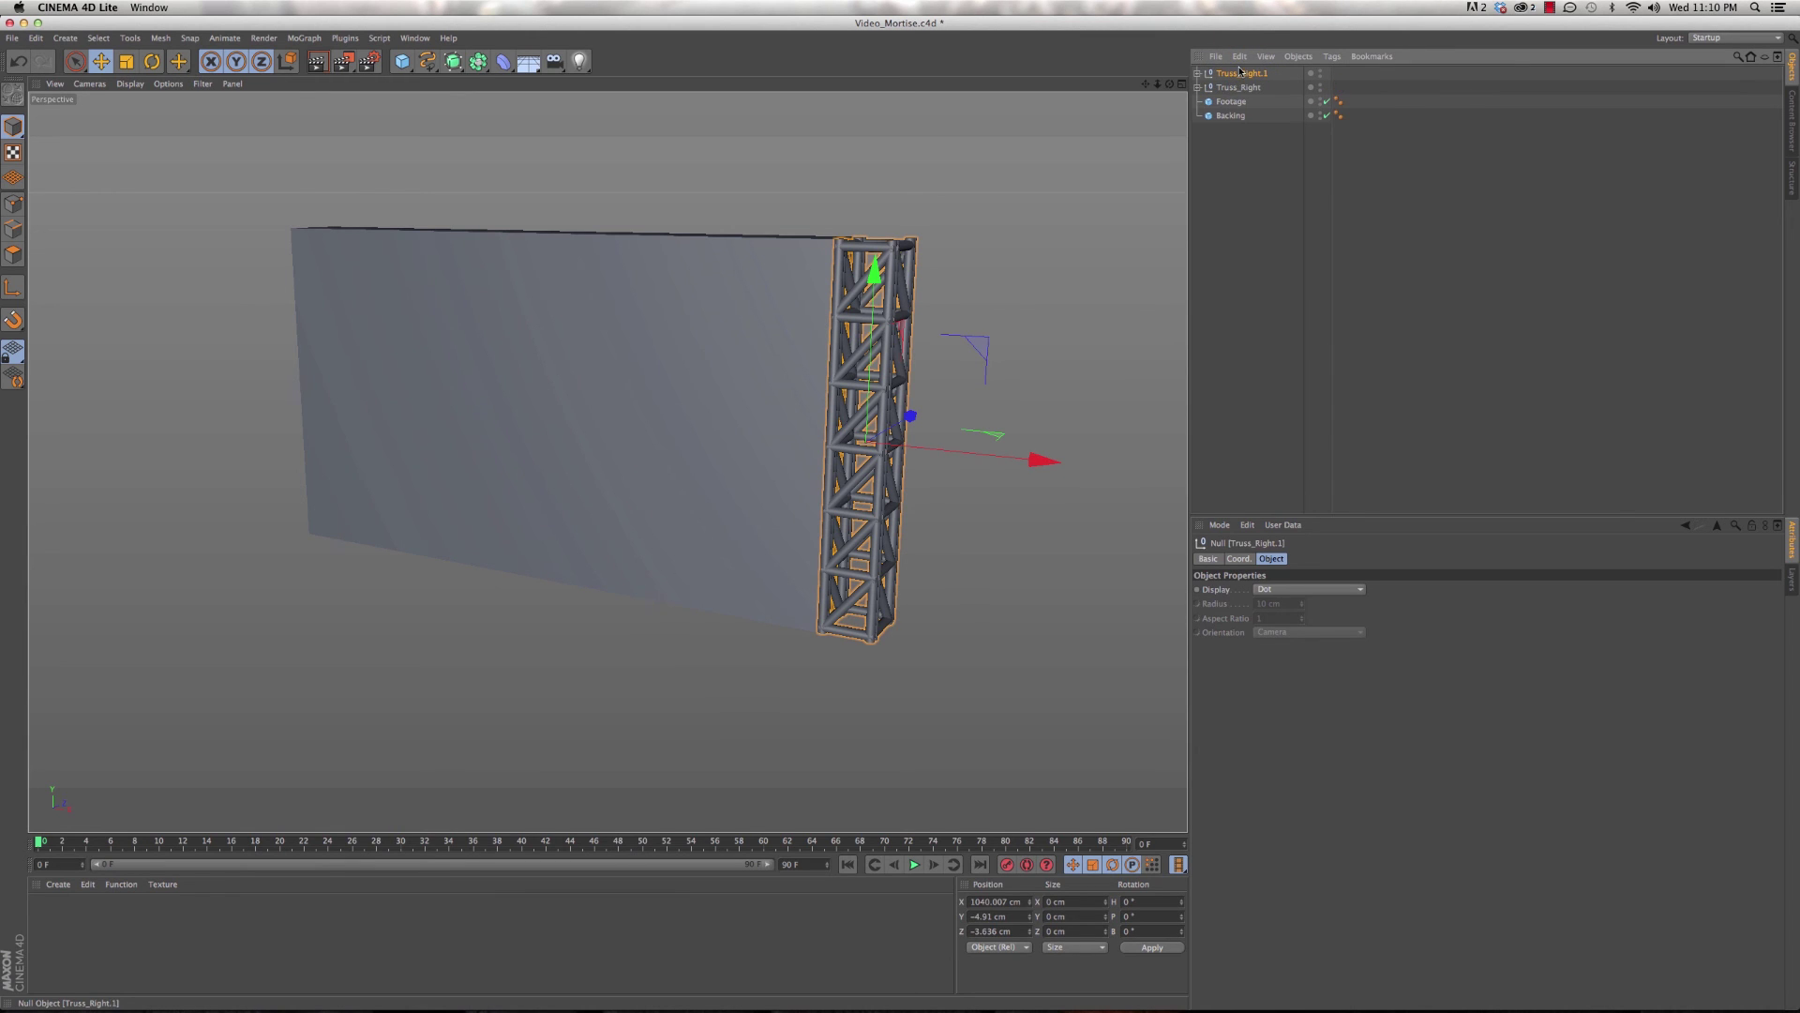
pyautogui.middleClick(877, 281)
pyautogui.scroll(-2, 878, 285)
pyautogui.keyDown('alt'); pyautogui.moveTo(877, 285); pyautogui.dragTo(1129, 286, button='middle'); pyautogui.keyUp('alt')
pyautogui.scroll(-3, 1129, 286)
pyautogui.click(1132, 277)
pyautogui.moveTo(1132, 278); pyautogui.dragTo(821, 295)
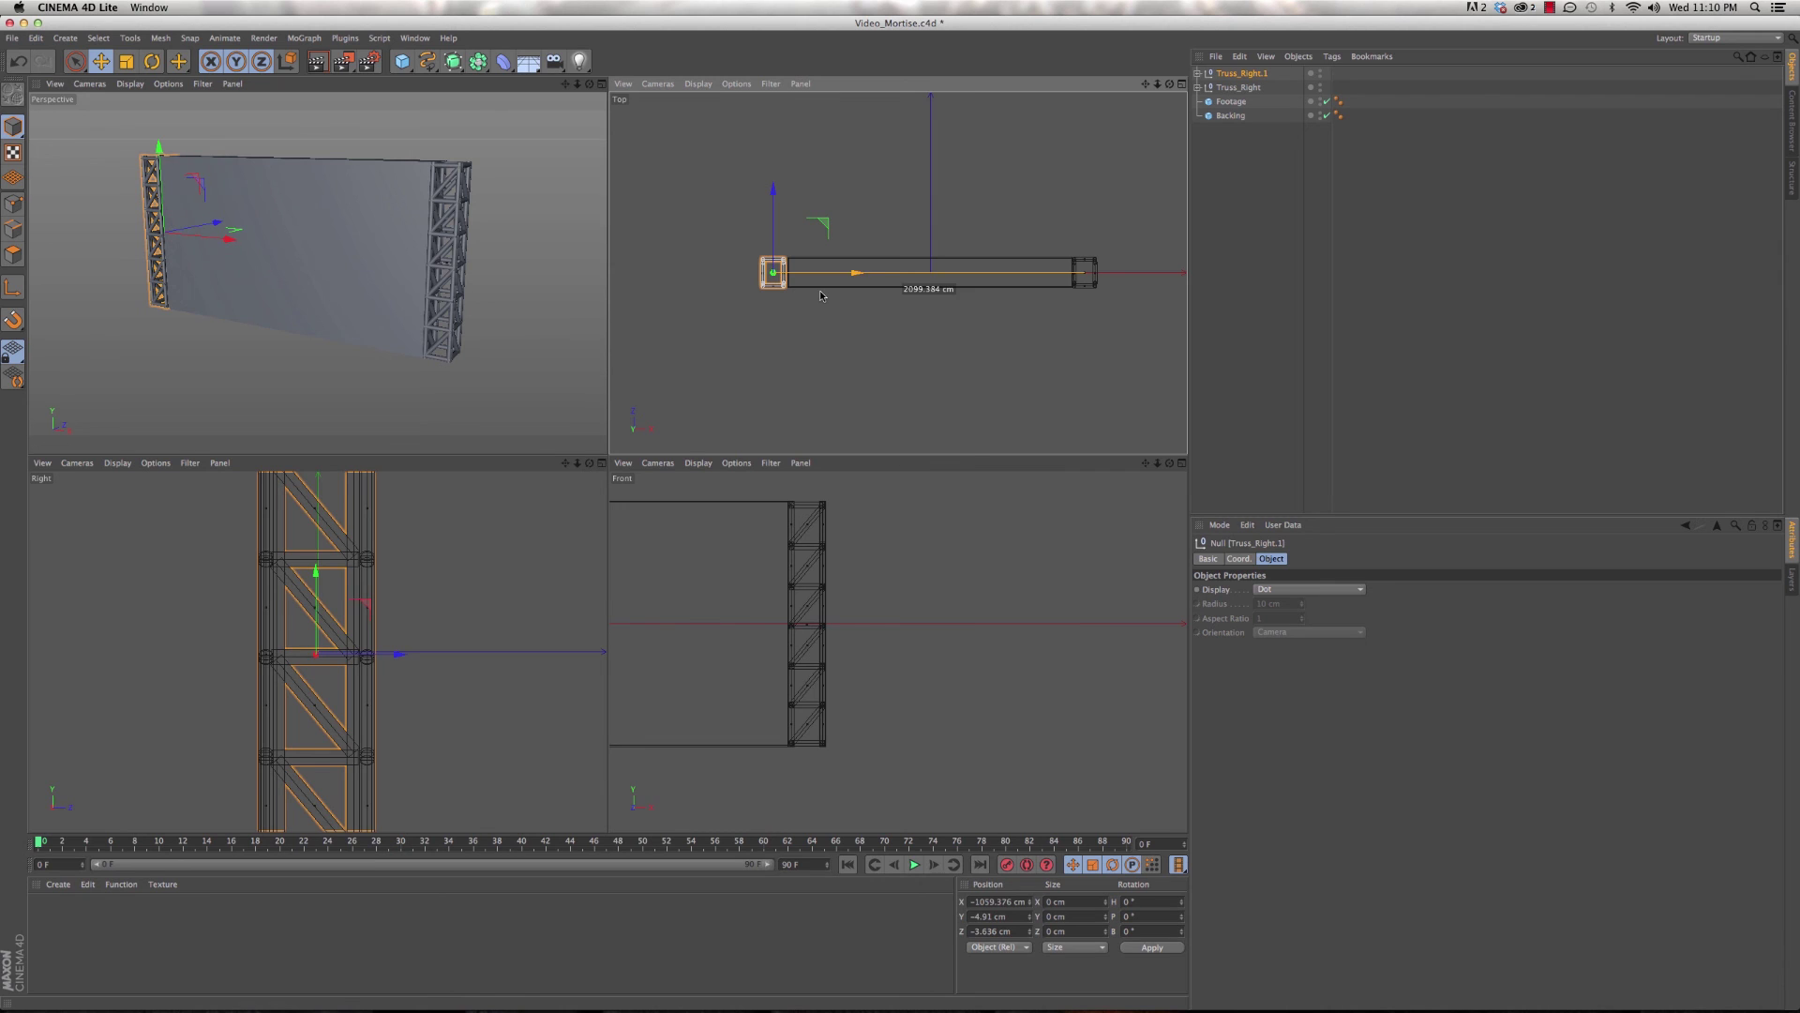
# - Rename the duplicated truss group as Truss_Left
pyautogui.middleClick(603, 450)
pyautogui.keyDown('alt'); pyautogui.moveTo(605, 451); pyautogui.dragTo(595, 375); pyautogui.keyUp('alt')
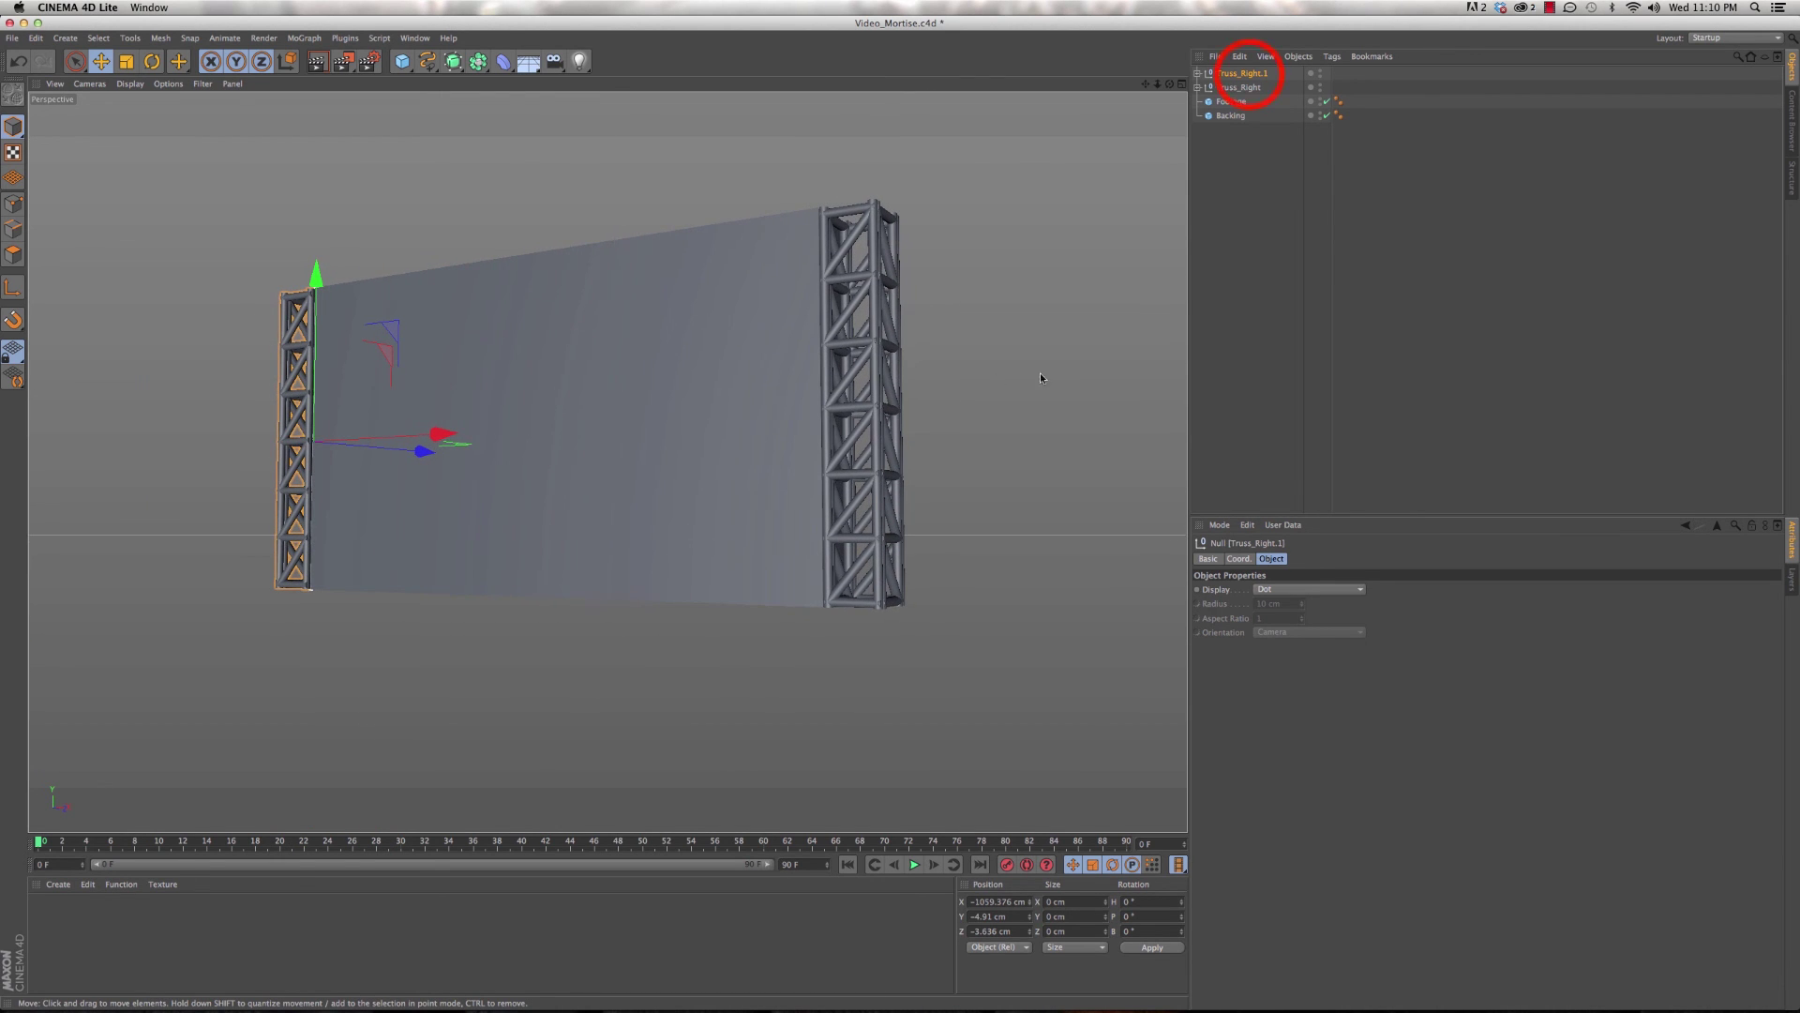
pyautogui.doubleClick(1242, 73)
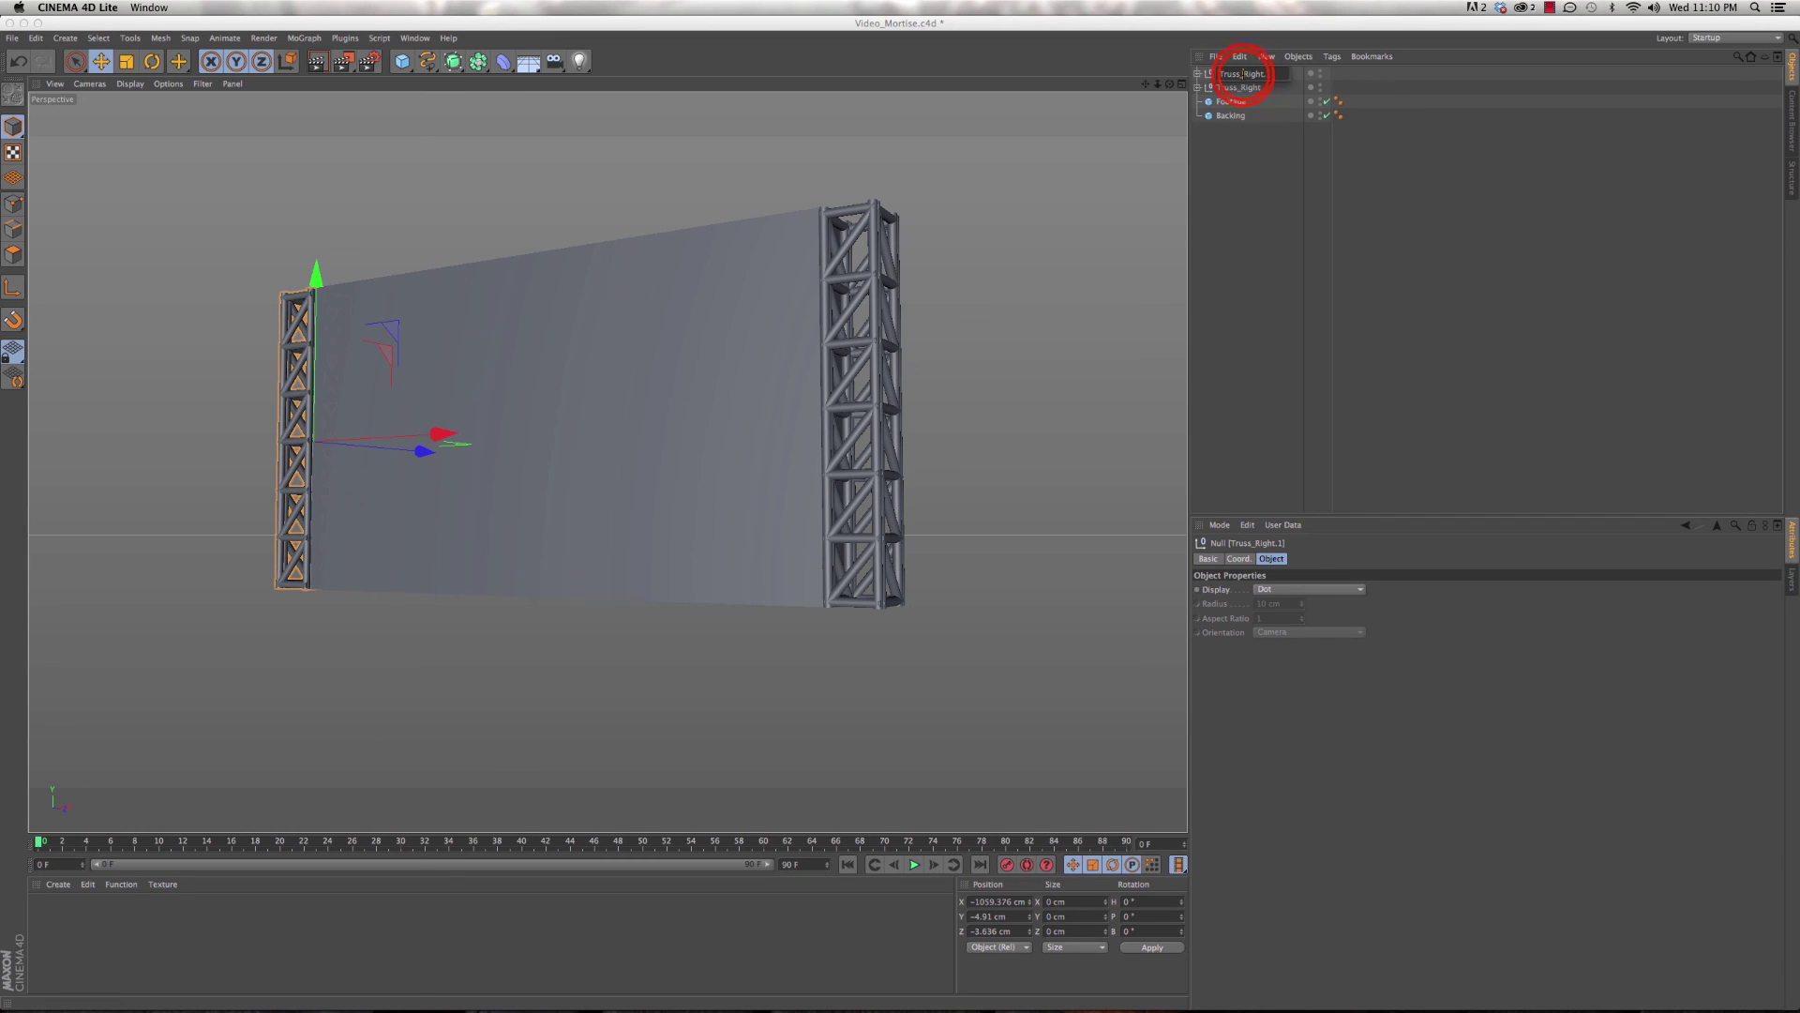
pyautogui.moveTo(1242, 73); pyautogui.dragTo(1282, 74)
pyautogui.write('Left')
pyautogui.press('Return')
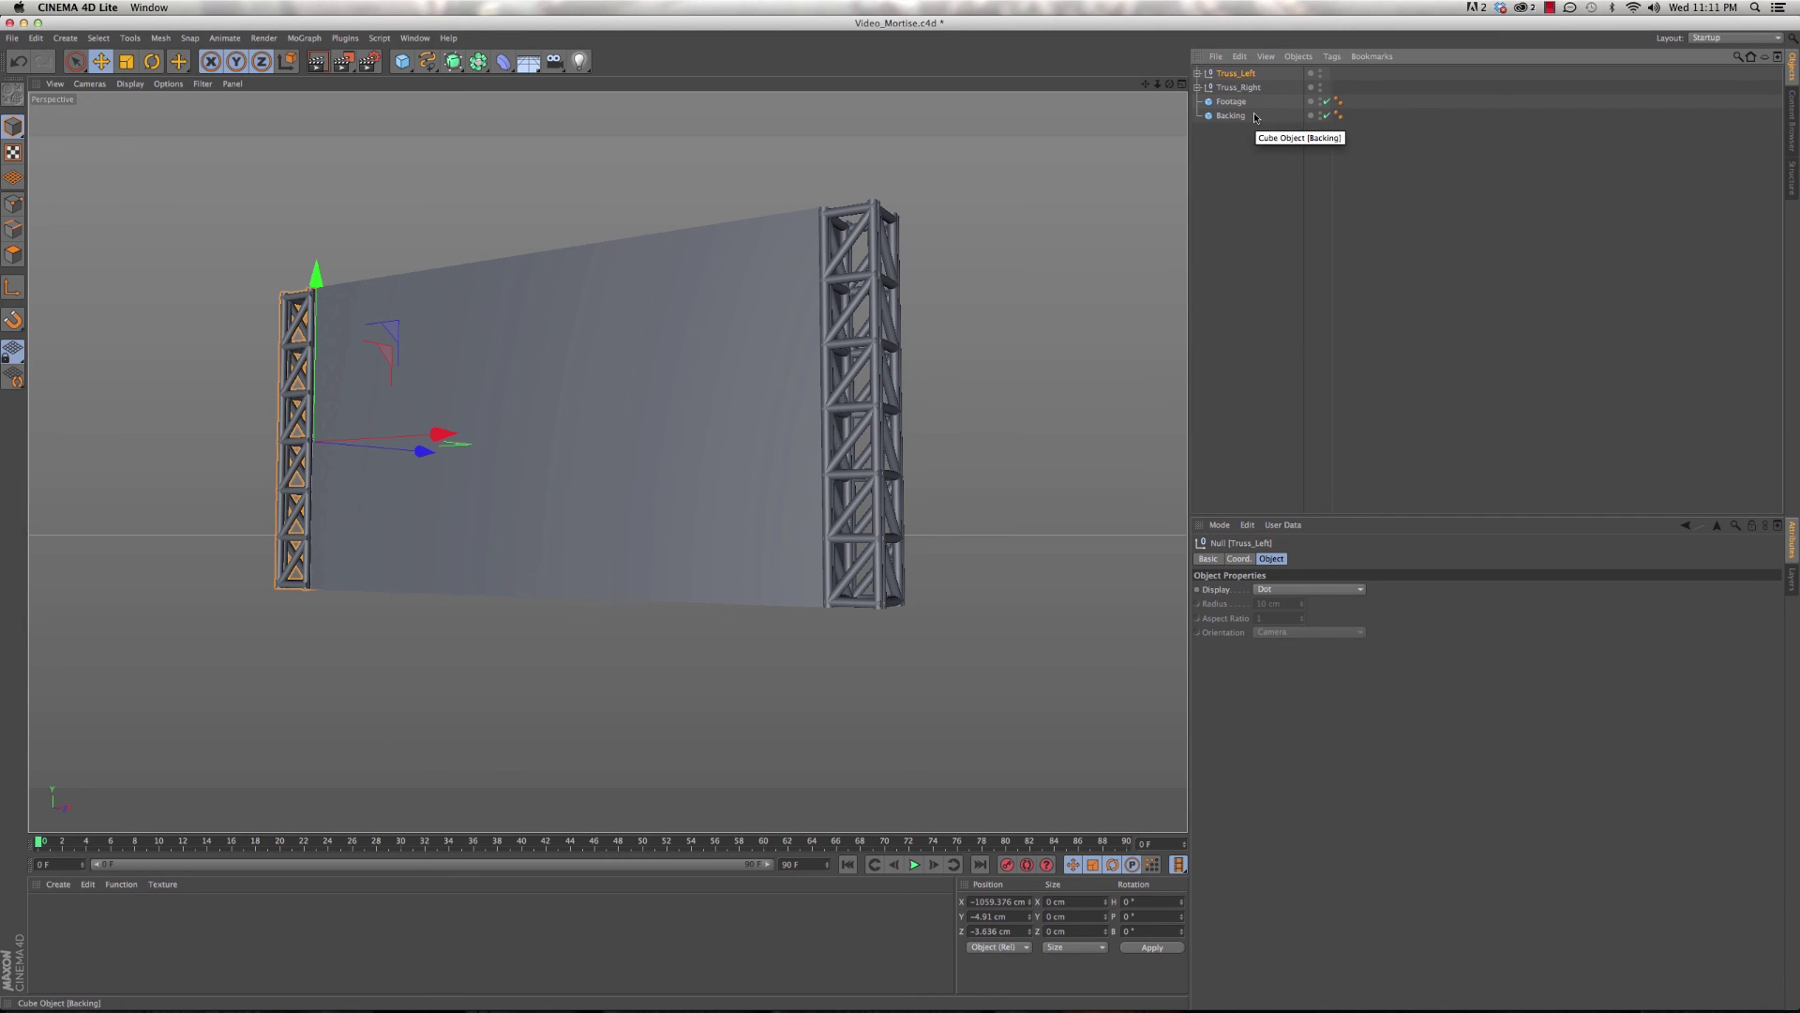
pyautogui.keyDown('alt'); pyautogui.moveTo(504, 466); pyautogui.dragTo(549, 426); pyautogui.keyUp('alt')
pyautogui.keyDown('alt'); pyautogui.moveTo(627, 340); pyautogui.dragTo(665, 379); pyautogui.keyUp('alt')
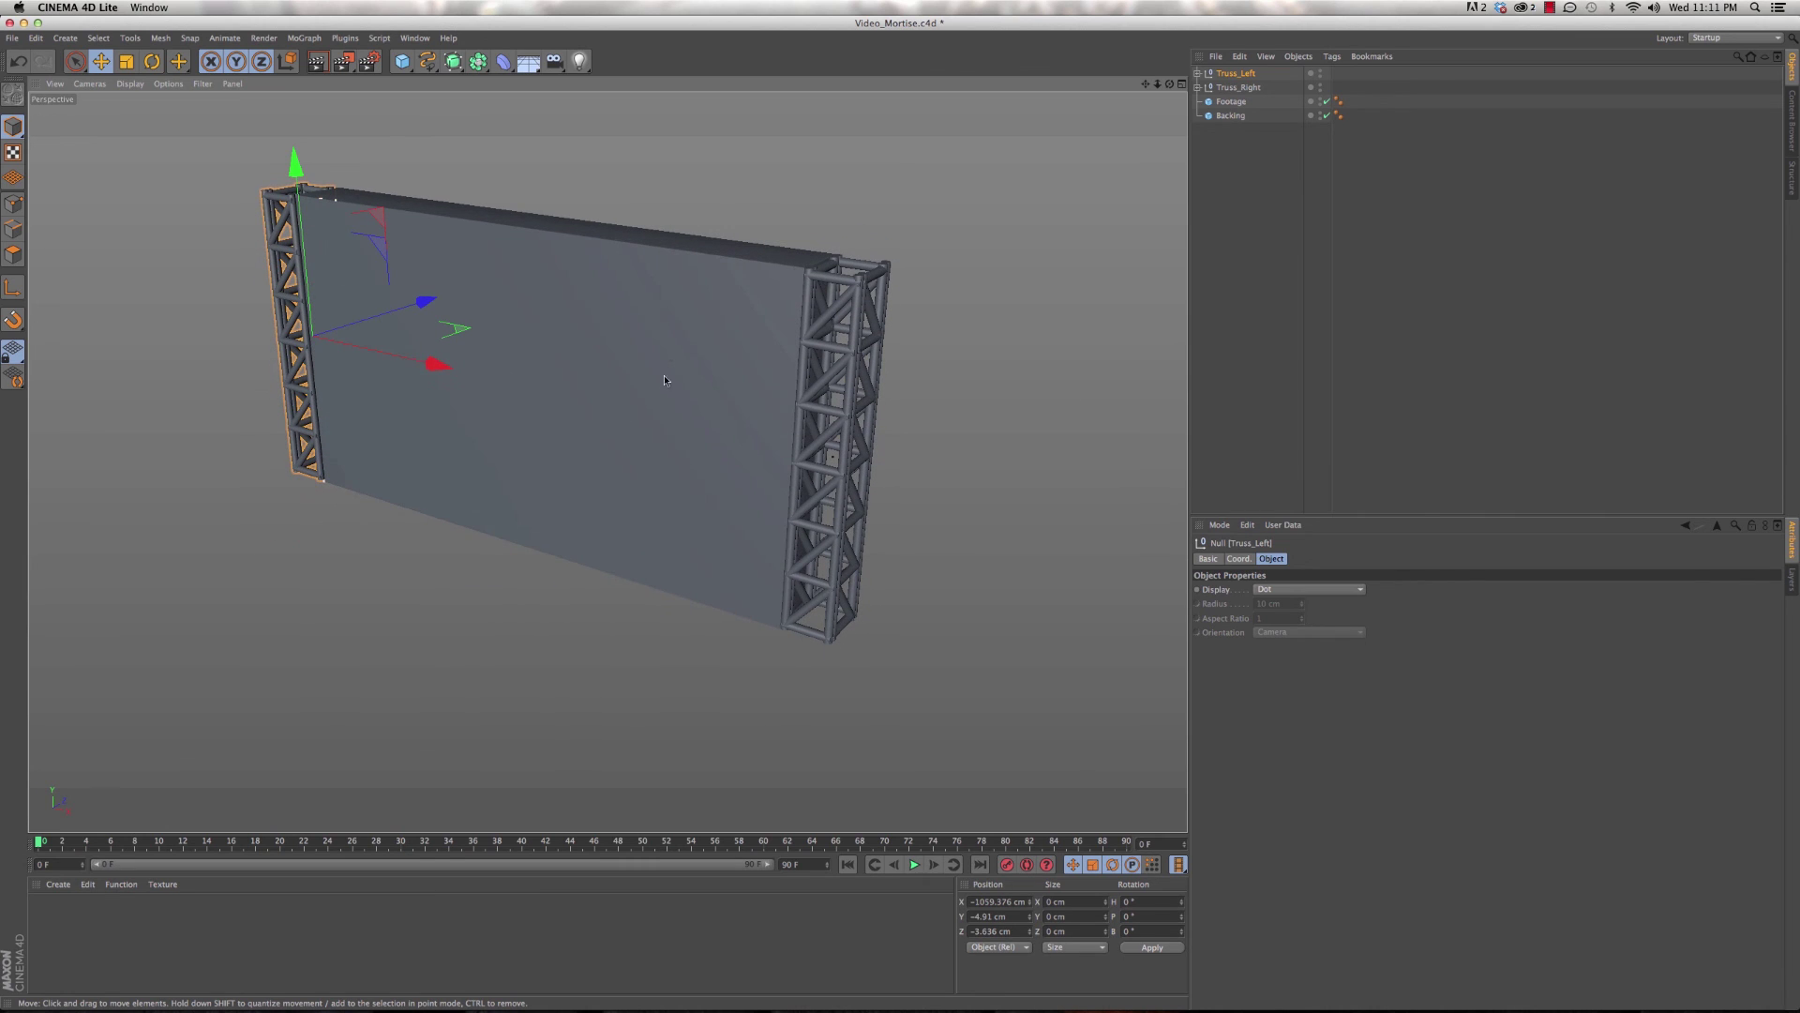
pyautogui.click(778, 257)
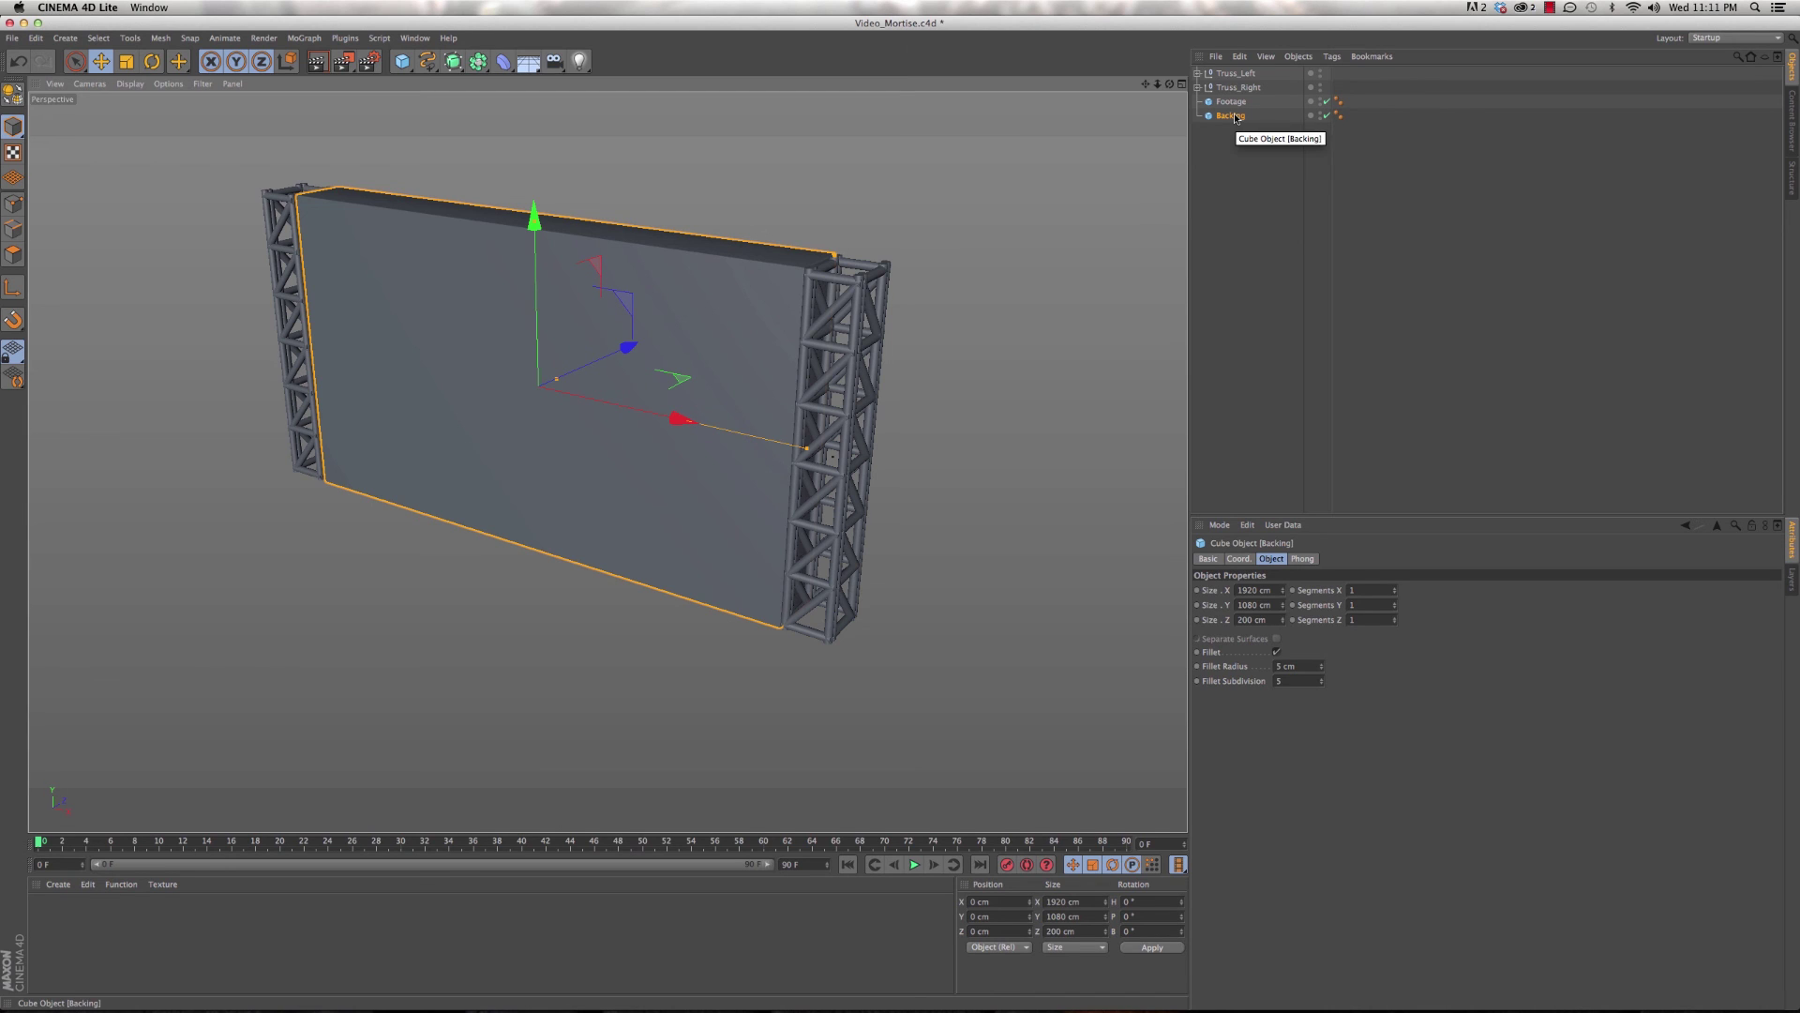
pyautogui.click(405, 64)
pyautogui.moveTo(561, 394); pyautogui.dragTo(628, 408)
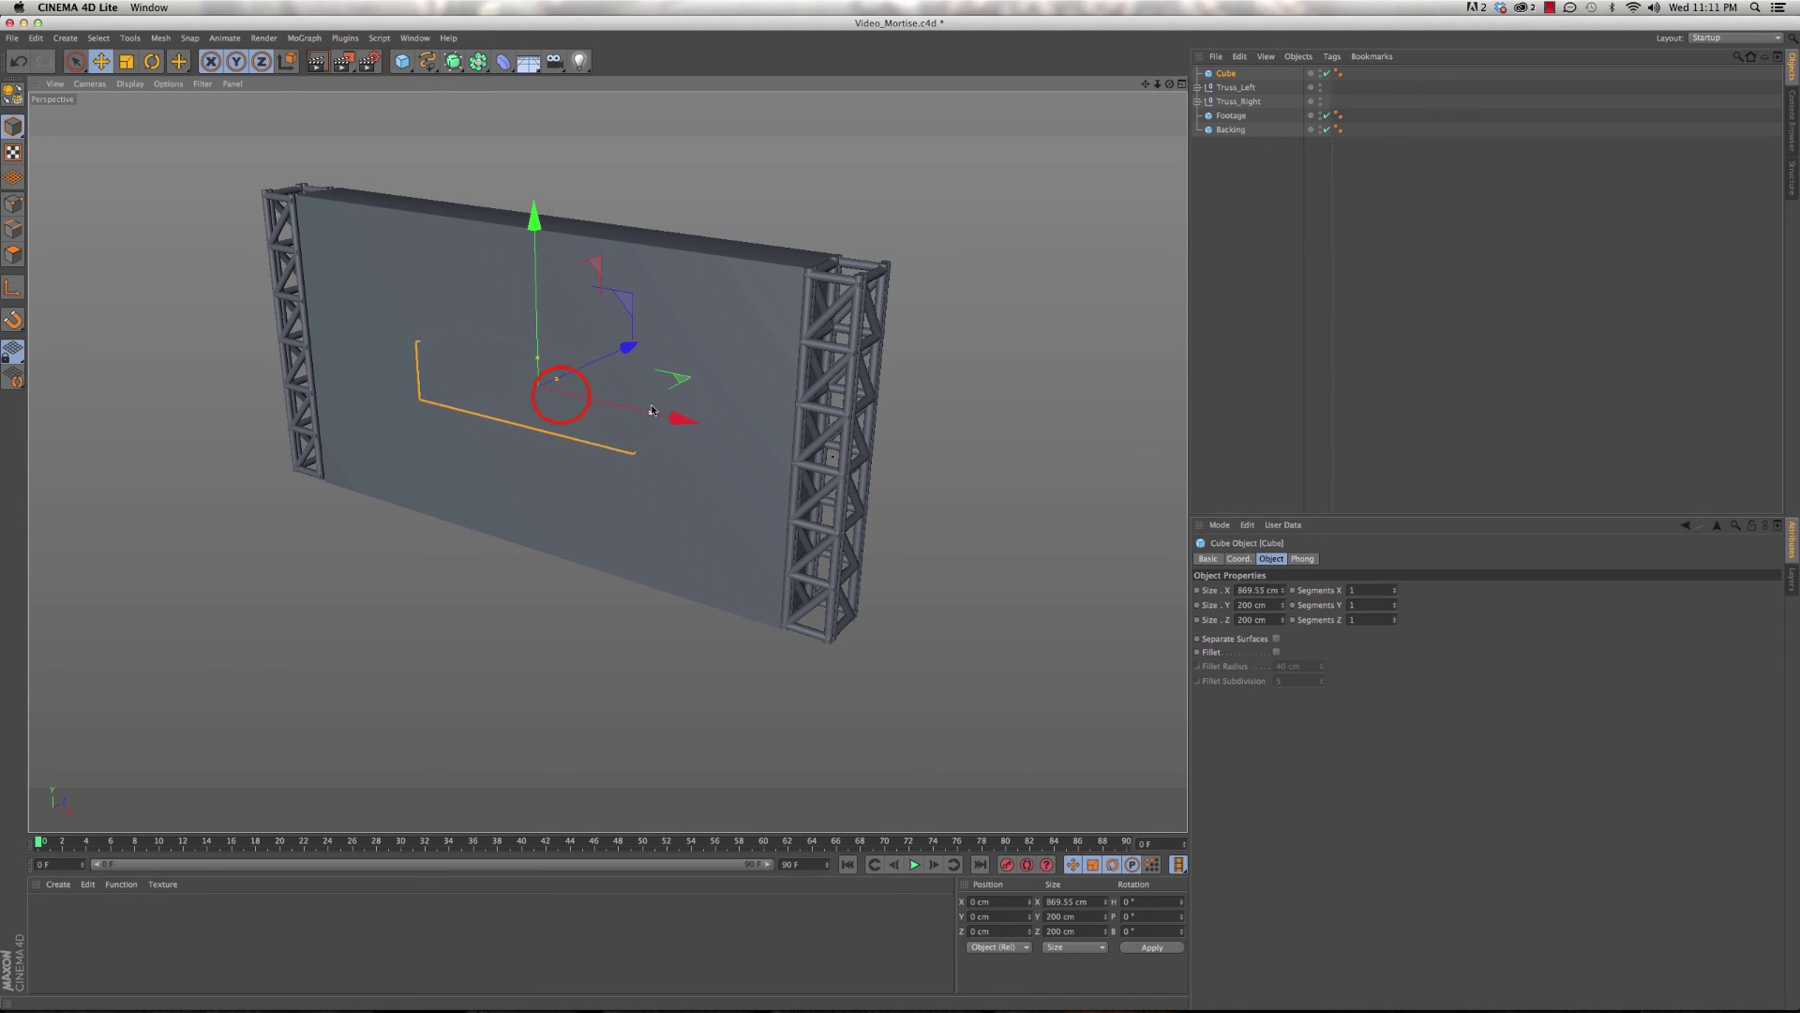
pyautogui.press('super+z')
pyautogui.press('super+z')
# - Duplicate the Backing cube and resize the copy into a slab about 37 cm high and 304 cm deep, extending forward of the screen
pyautogui.click(1229, 117)
pyautogui.moveTo(1229, 120); pyautogui.dragTo(1232, 72)
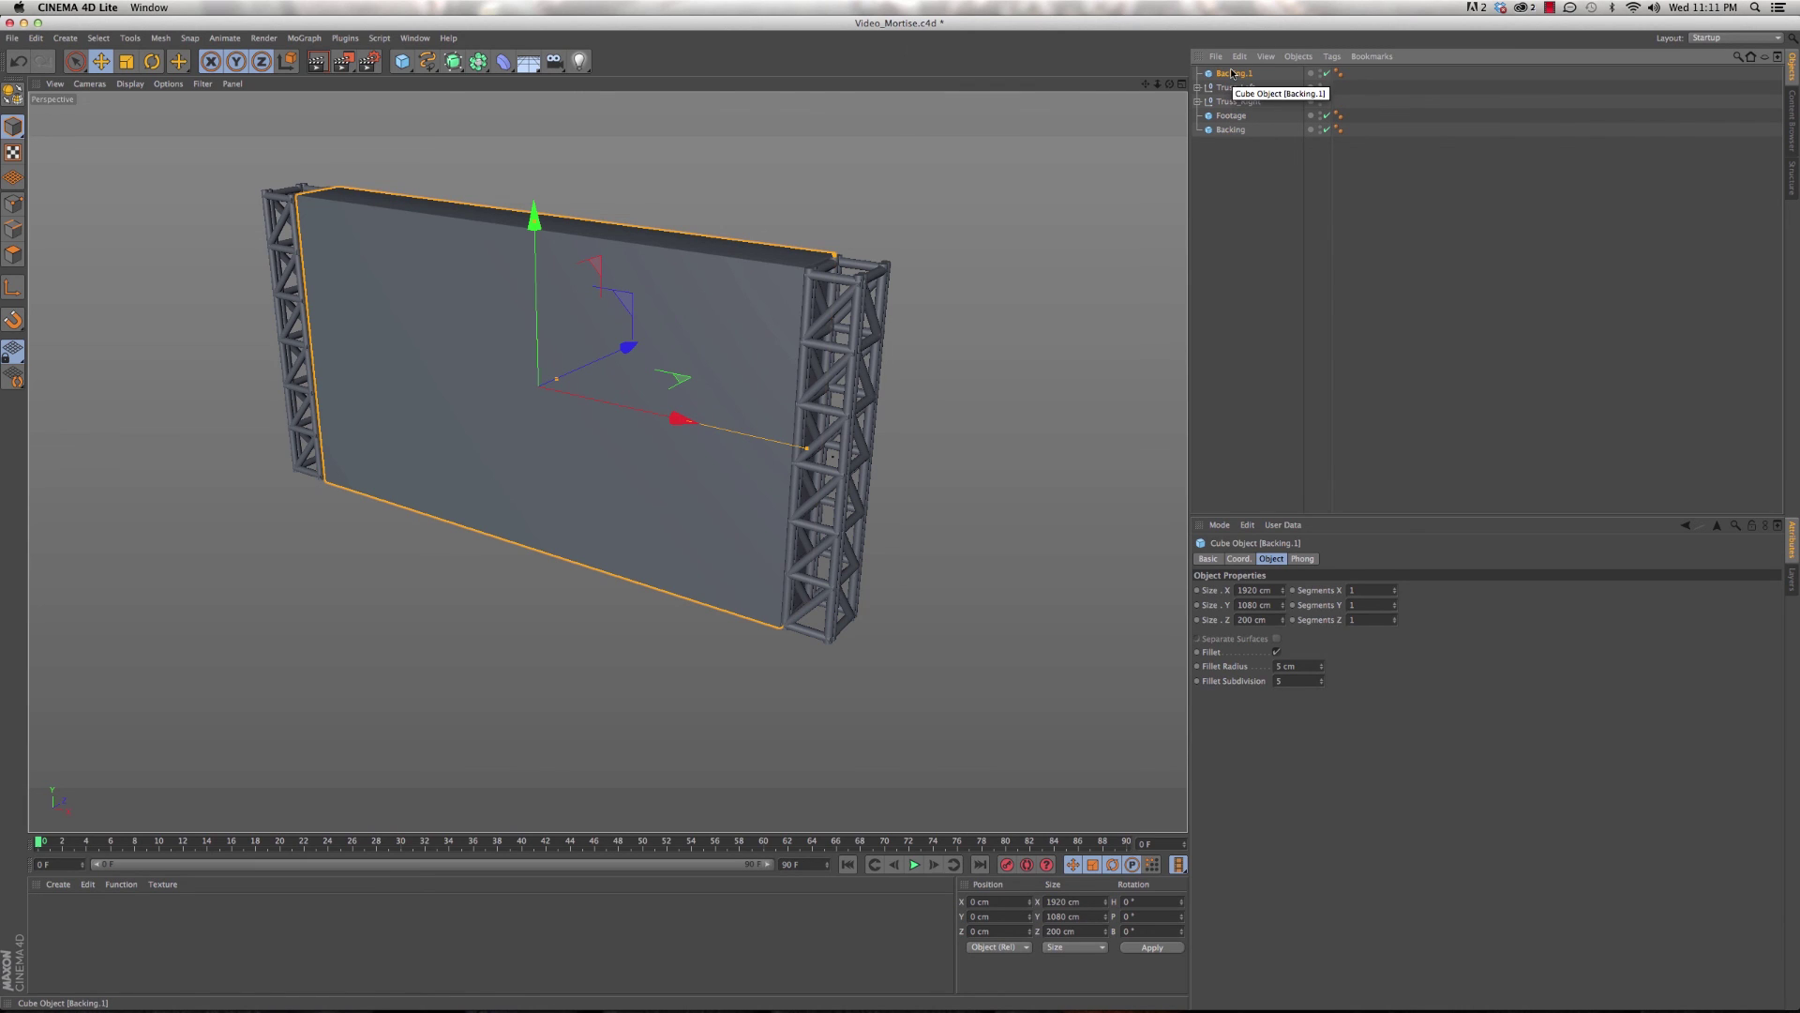
pyautogui.click(533, 221)
pyautogui.moveTo(533, 221); pyautogui.dragTo(593, 369)
pyautogui.middleClick(593, 368)
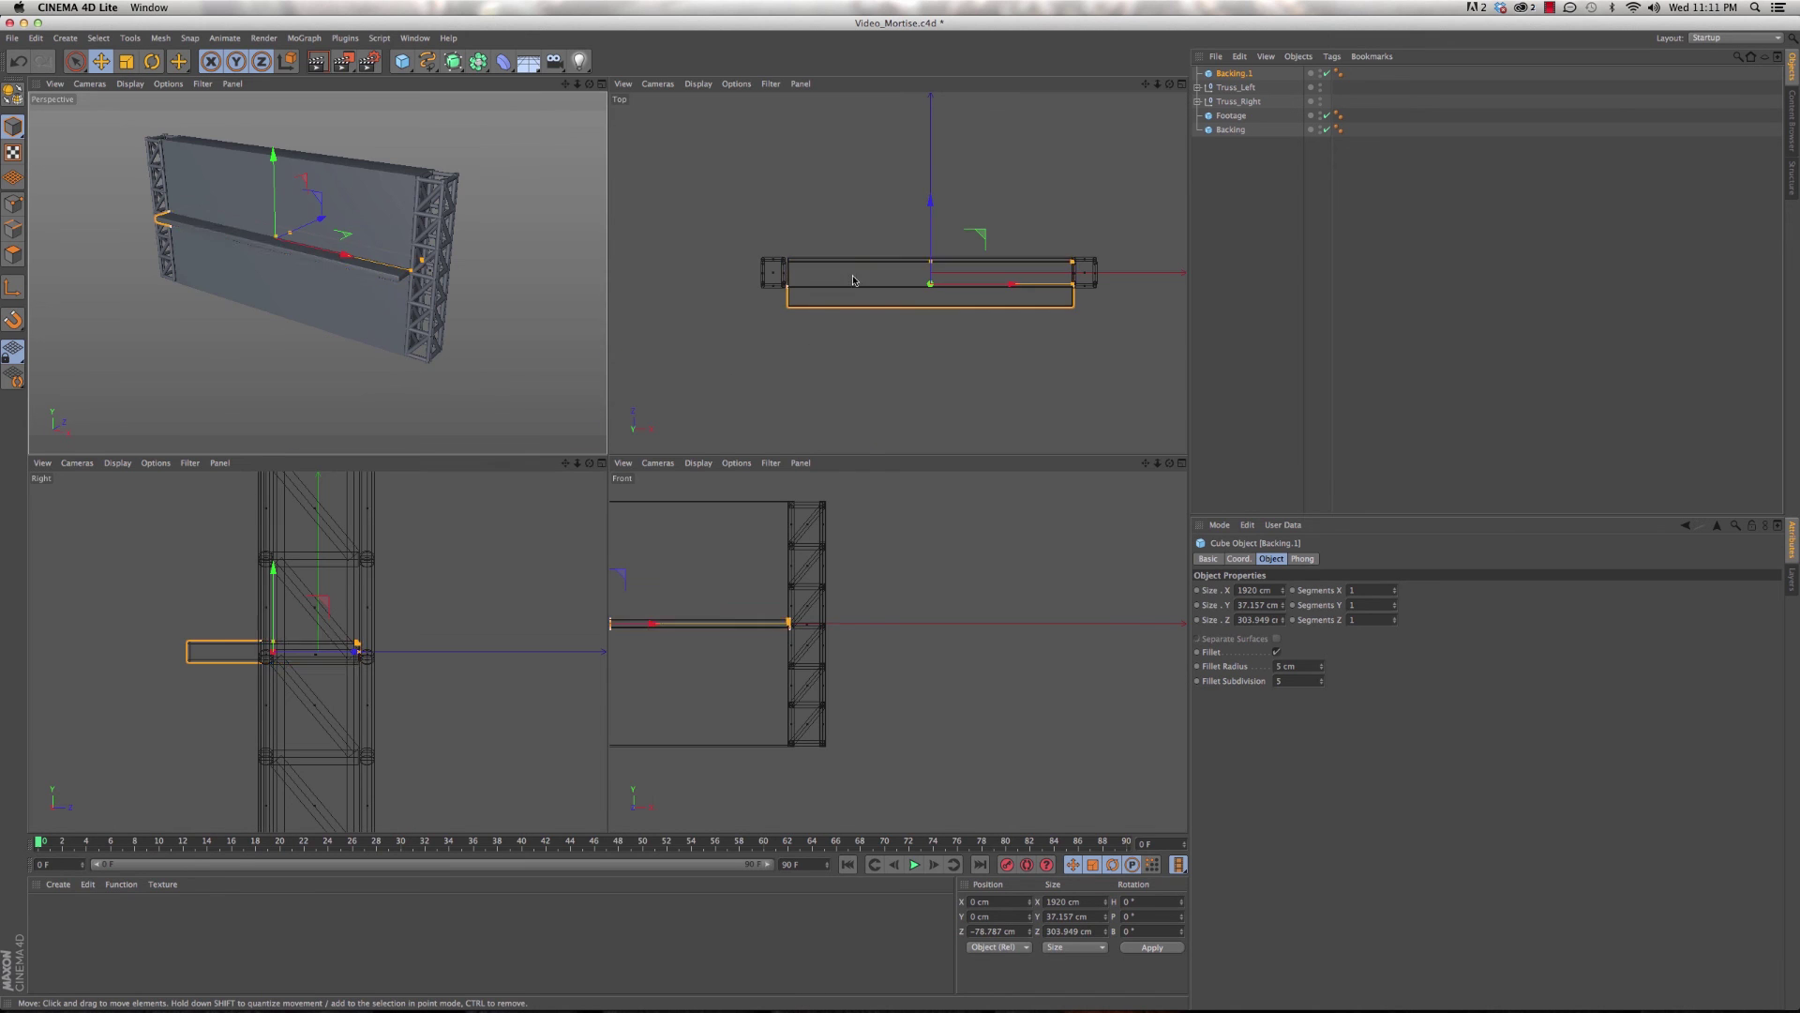
# - Move the slab back to about Z -58 cm, flush with the backing's rear, and down beneath the screen to about Y -553 cm
pyautogui.scroll(2, 855, 275)
pyautogui.moveTo(1040, 235); pyautogui.dragTo(1044, 227)
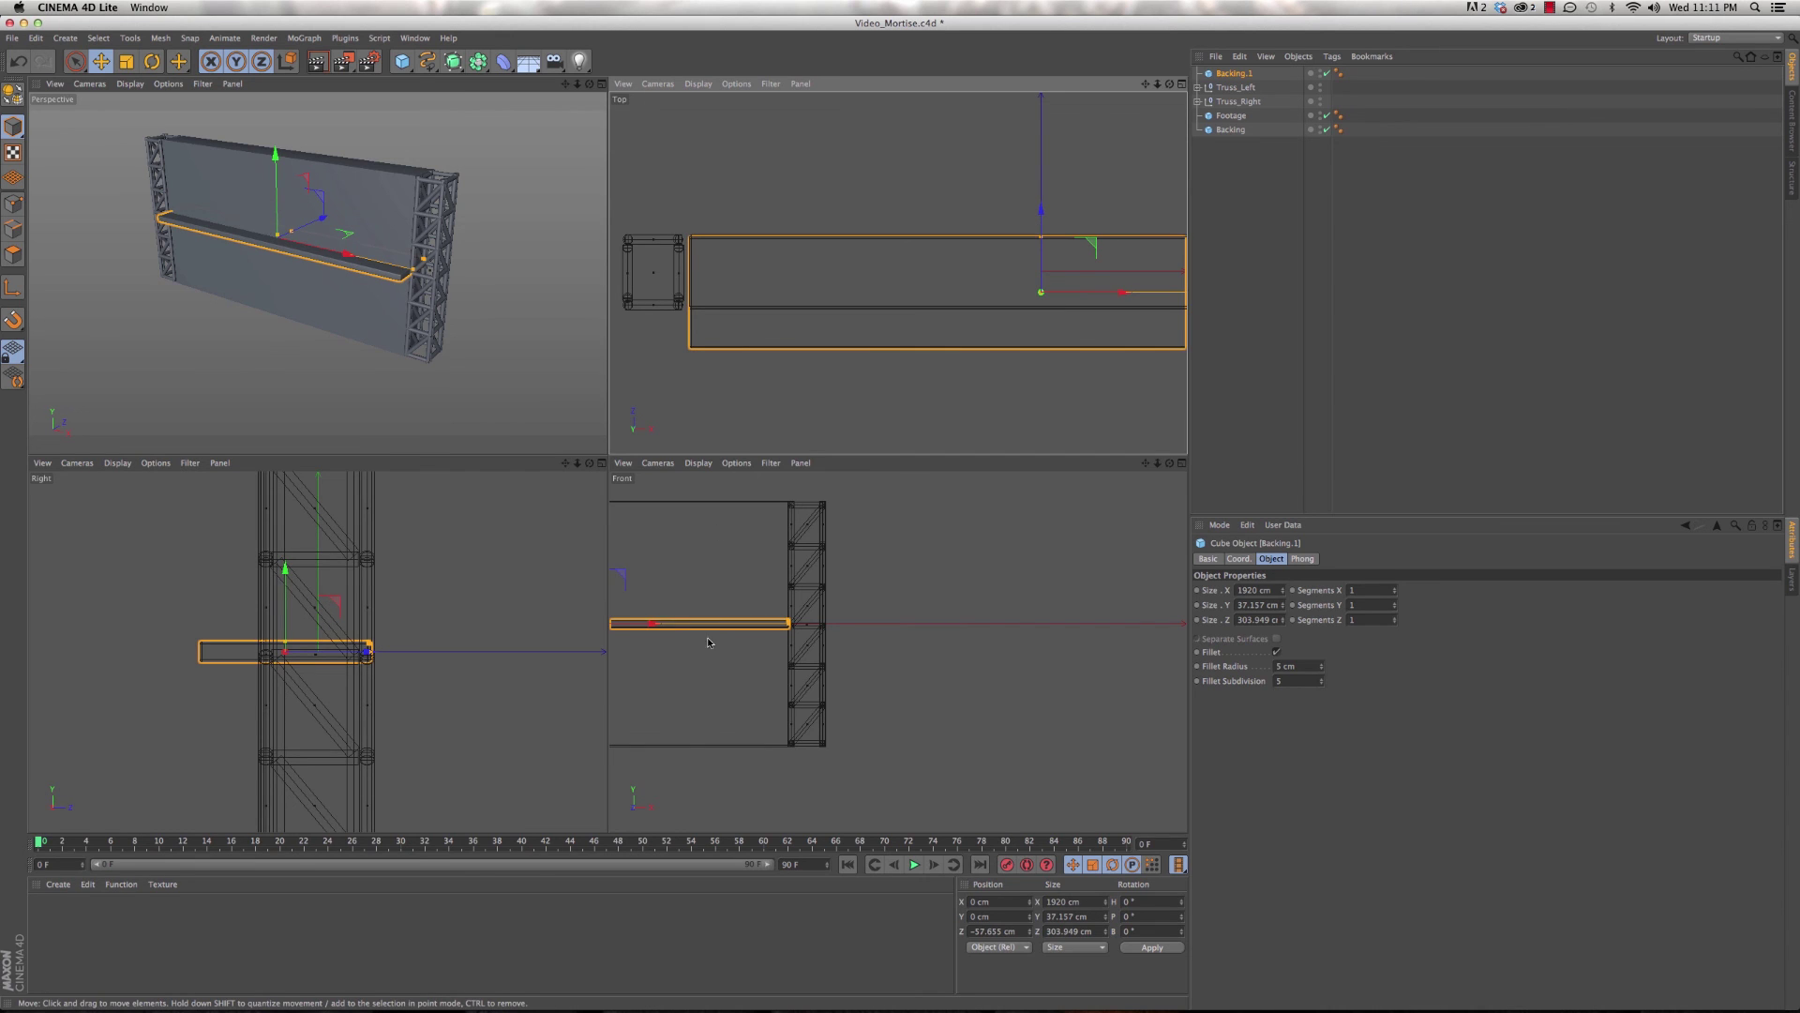
pyautogui.keyDown('alt'); pyautogui.moveTo(703, 654); pyautogui.dragTo(1020, 648, button='middle'); pyautogui.keyUp('alt')
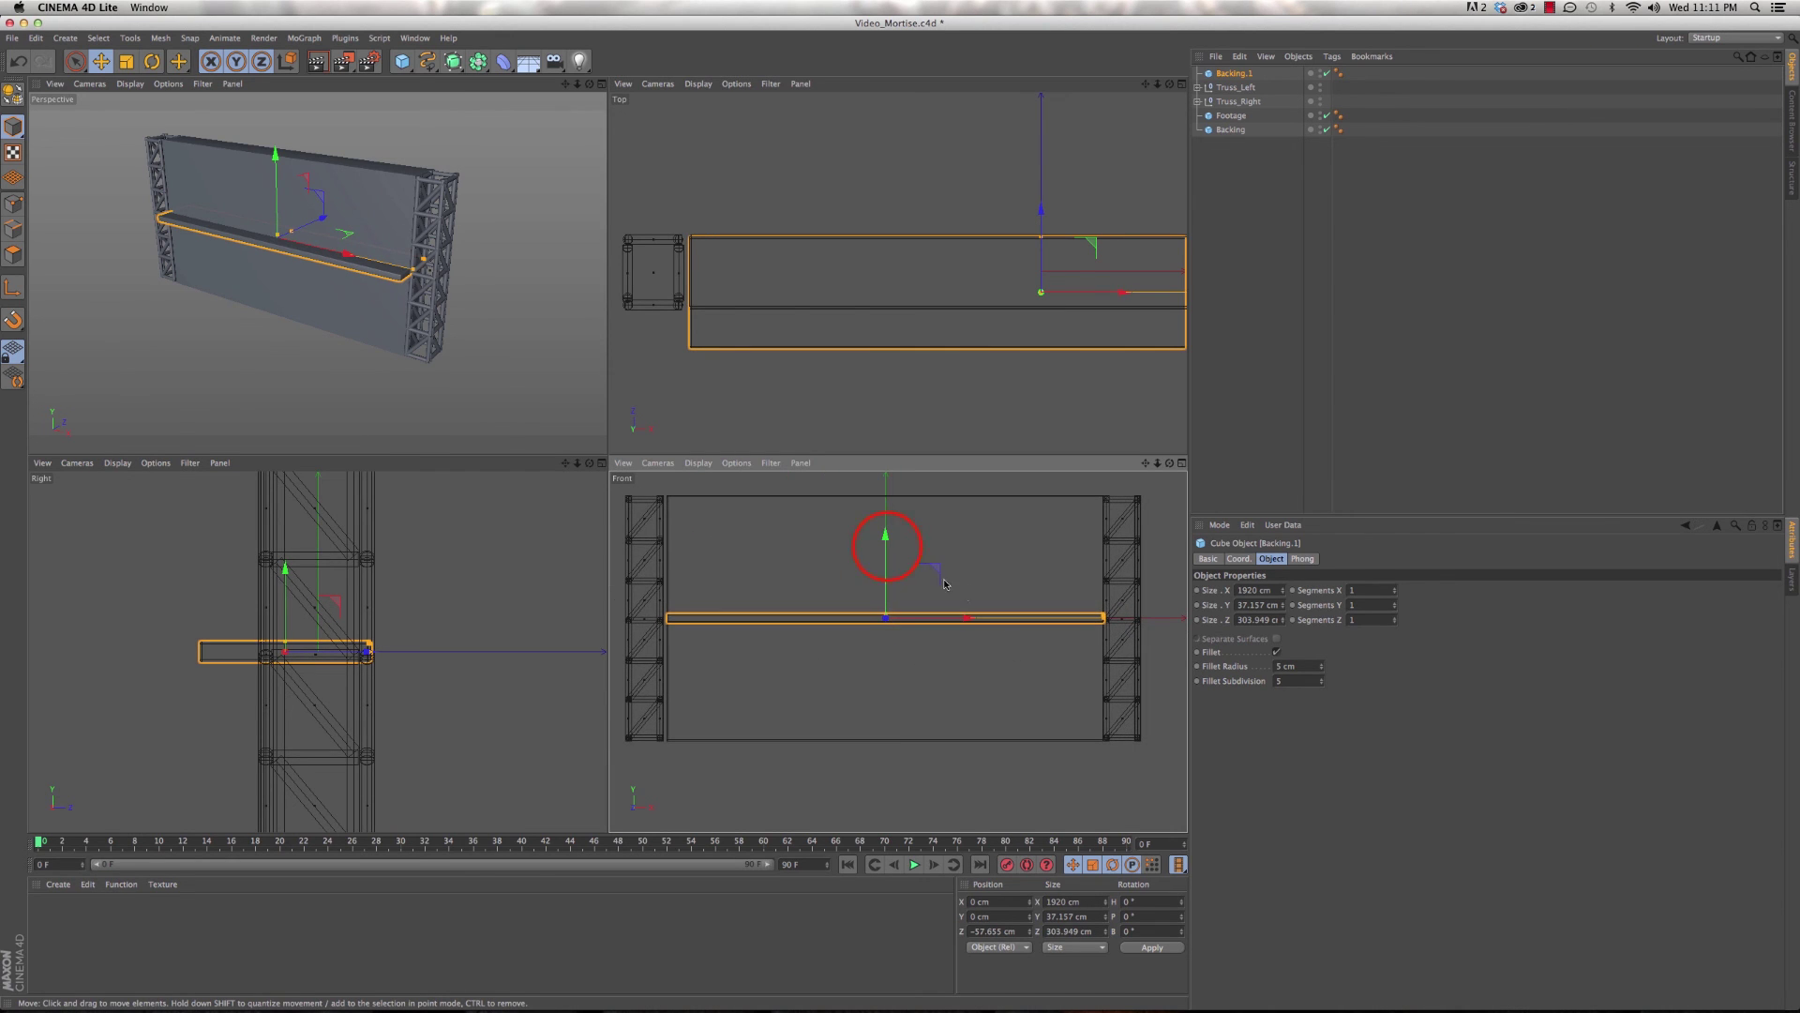
pyautogui.moveTo(901, 563); pyautogui.dragTo(887, 676)
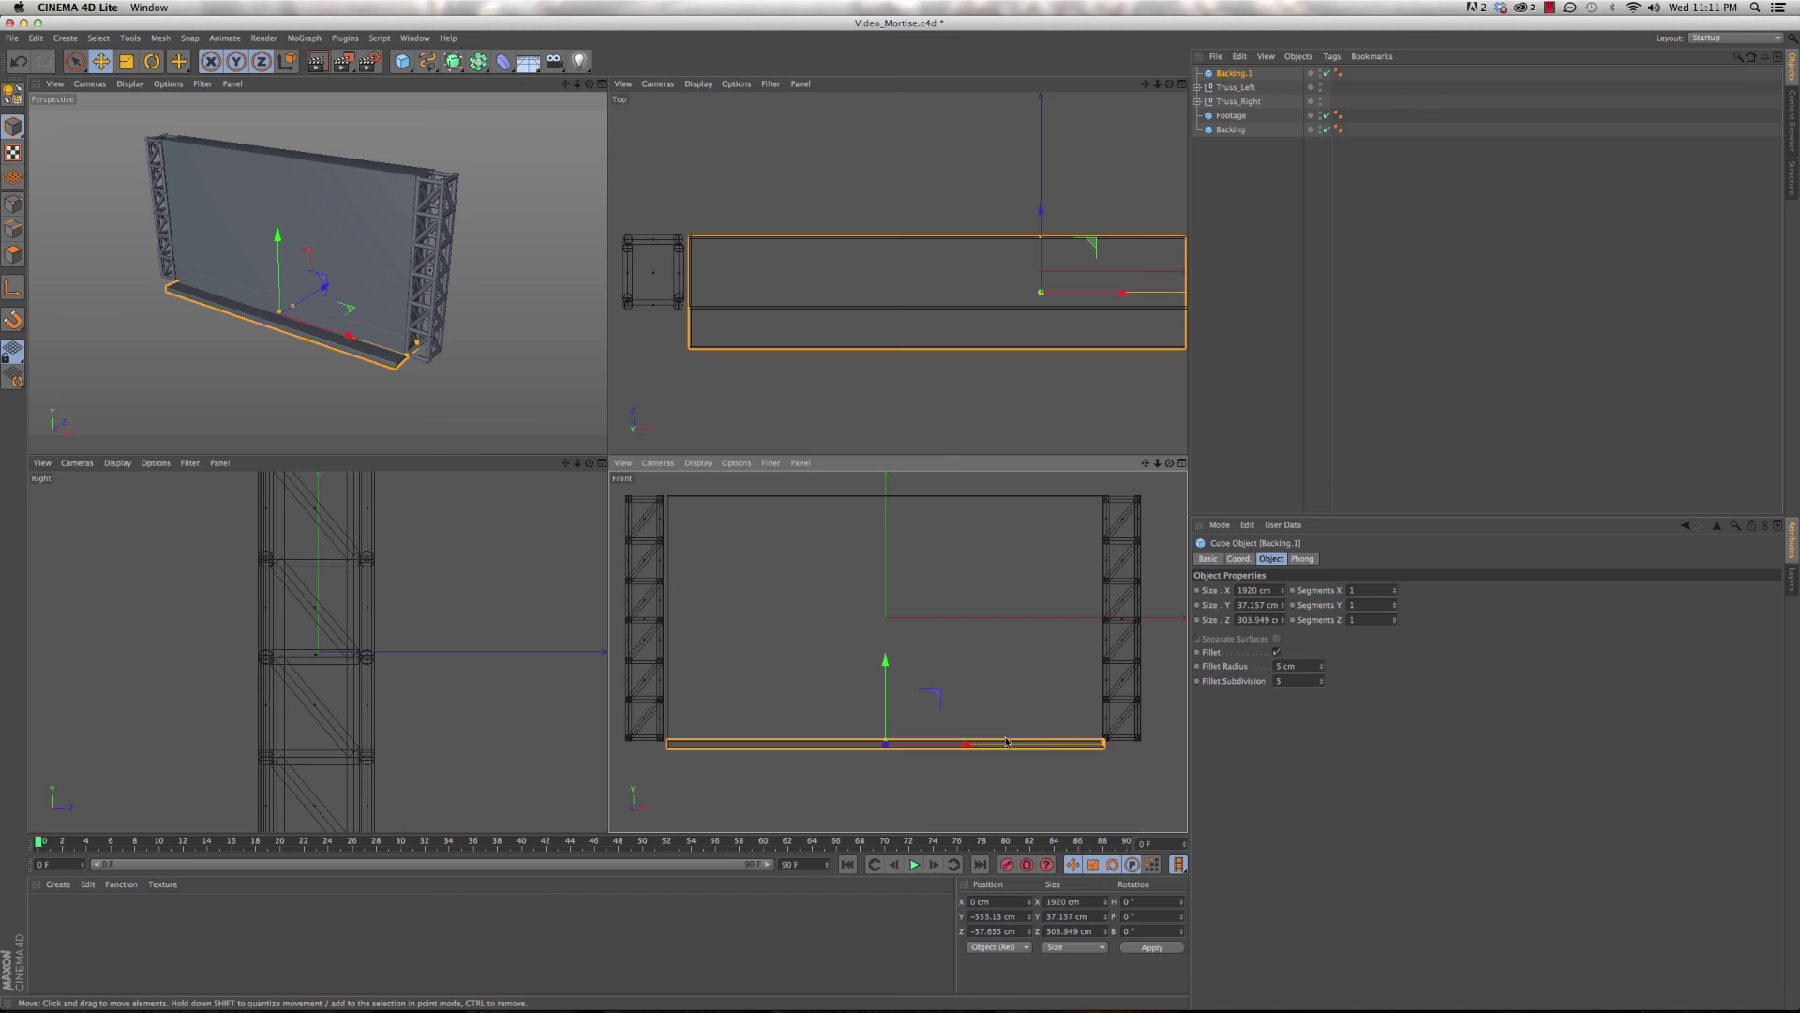
# - Widen the base slab to about 2260 cm and shift it to about X -6.5 cm so it spans both trusses
pyautogui.moveTo(1101, 746); pyautogui.dragTo(1145, 750)
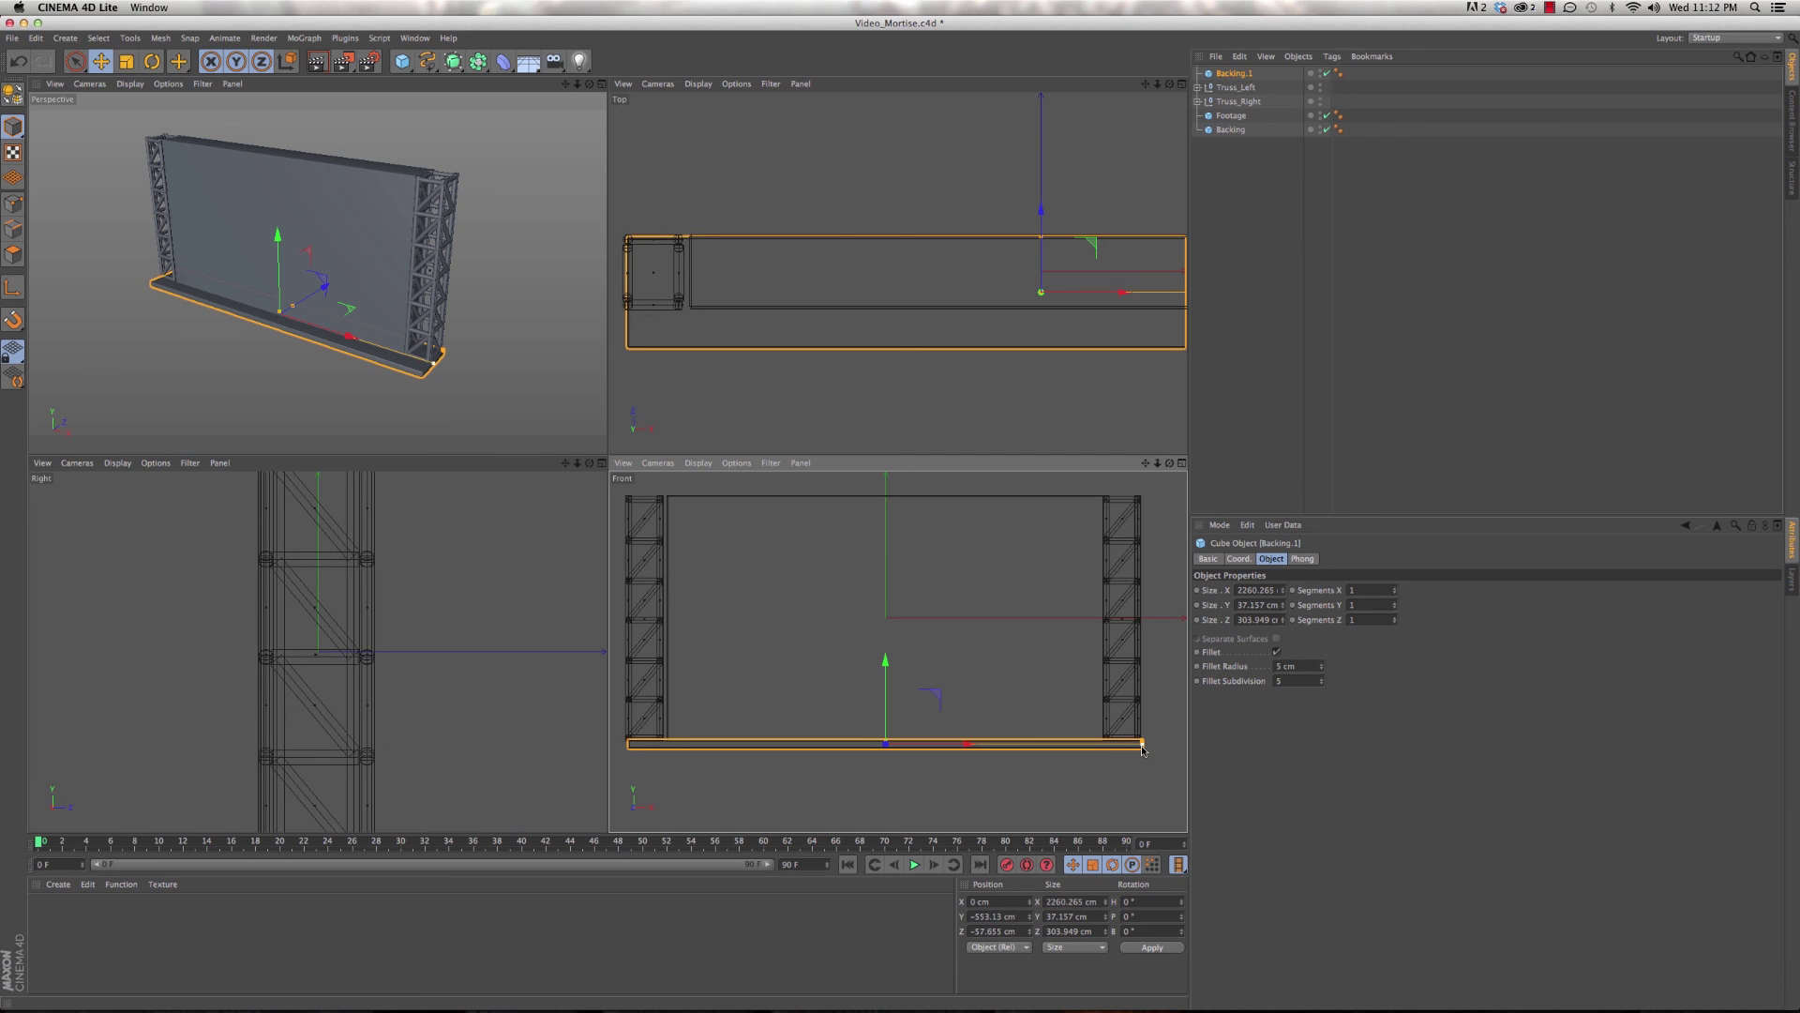
pyautogui.moveTo(963, 743); pyautogui.dragTo(964, 743)
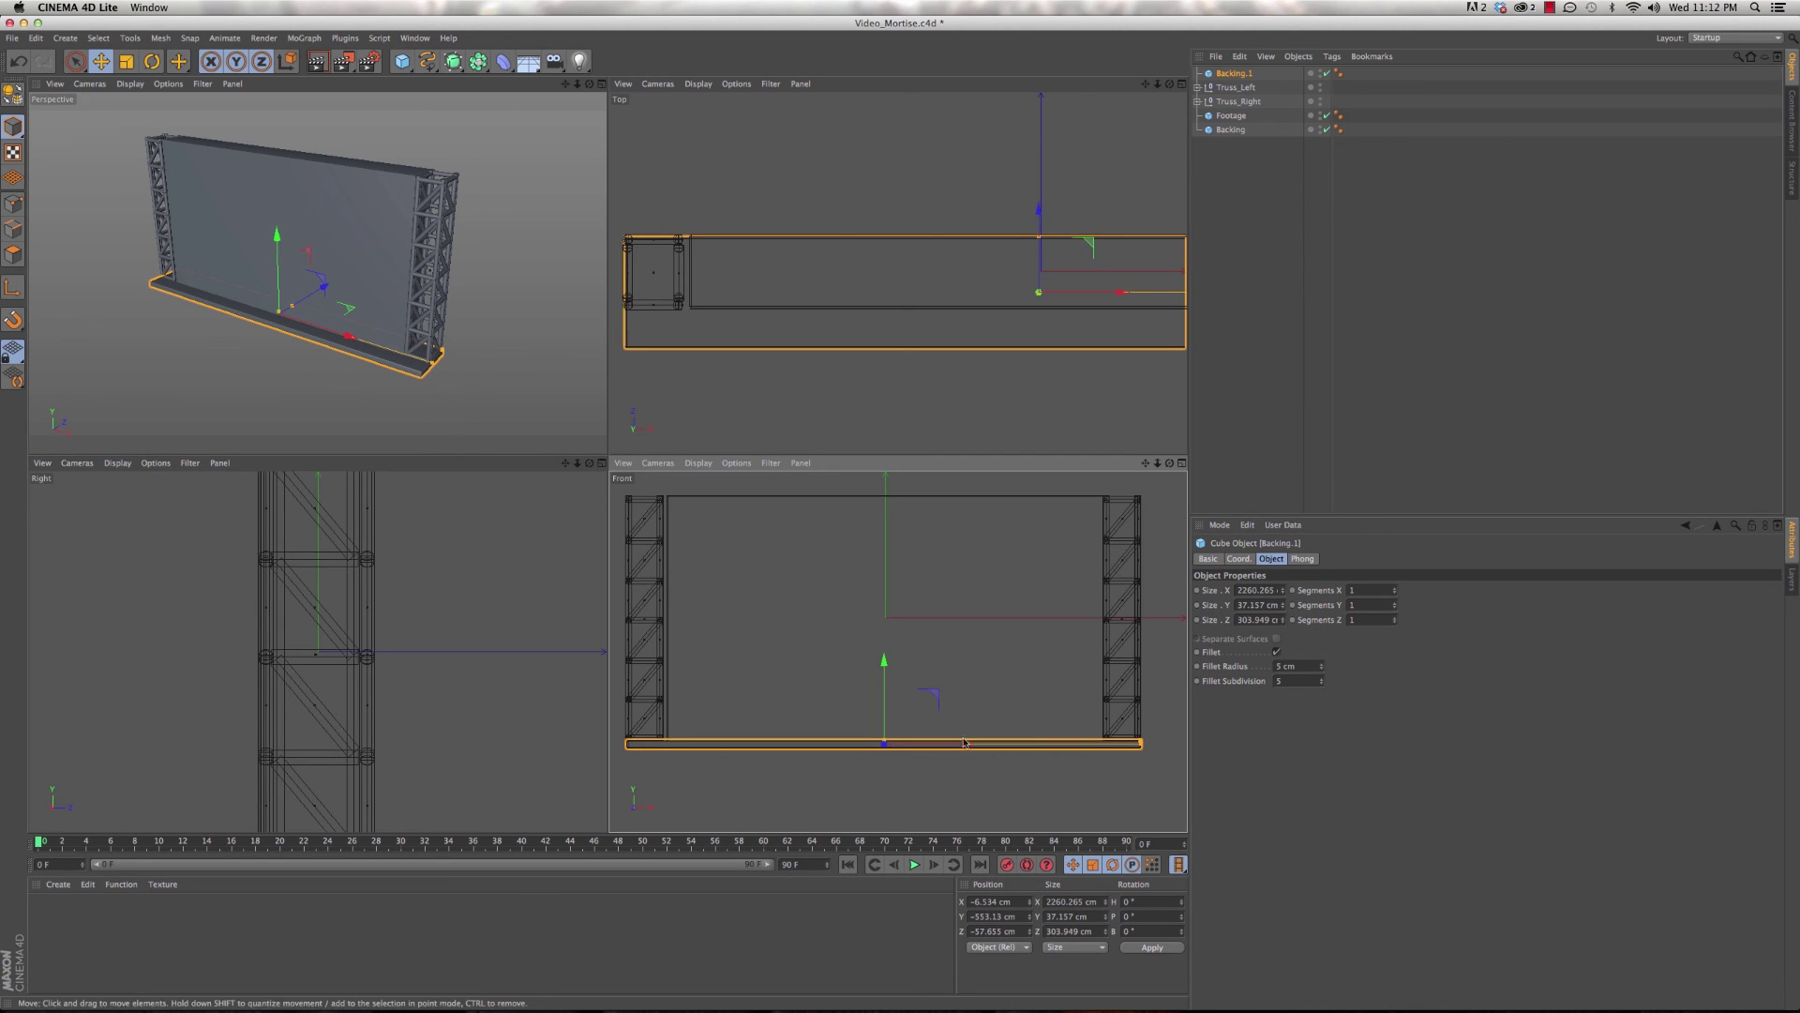
pyautogui.keyDown('alt'); pyautogui.moveTo(362, 300); pyautogui.dragTo(373, 198); pyautogui.keyUp('alt')
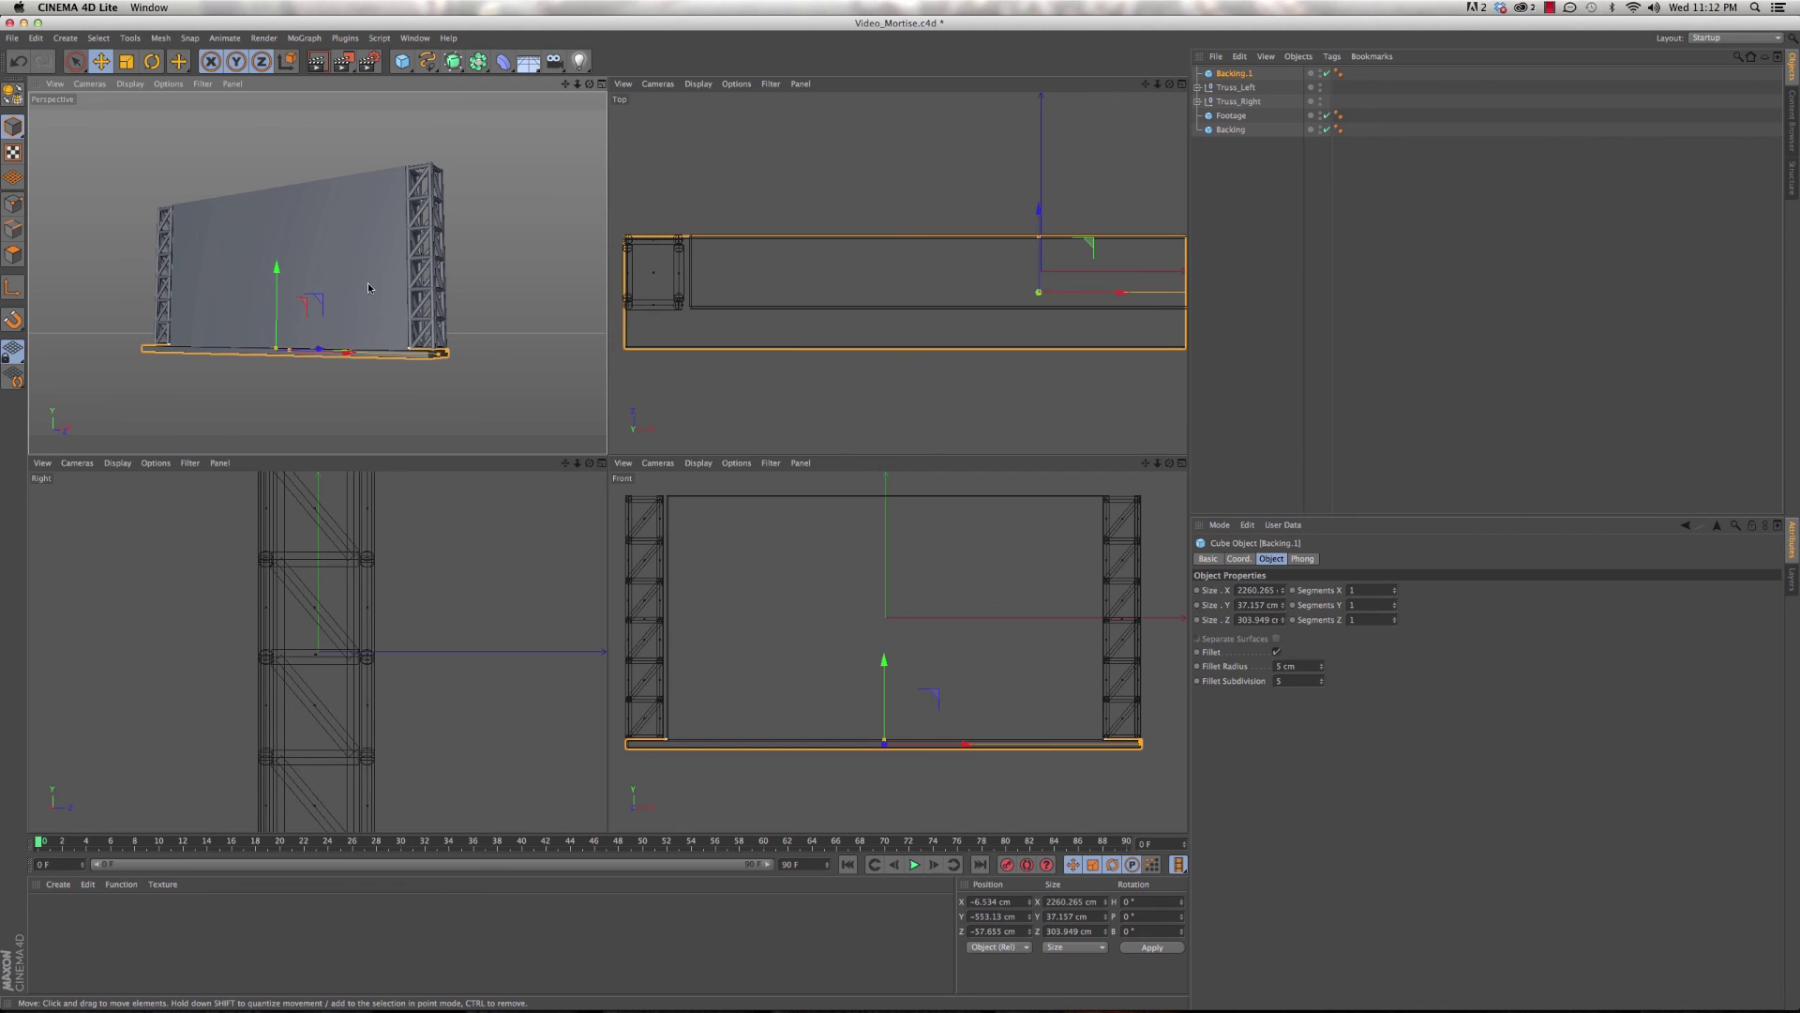
pyautogui.middleClick(485, 402)
pyautogui.moveTo(536, 405)
pyautogui.keyDown('alt'); pyautogui.mouseDown()
pyautogui.moveTo(562, 436)
pyautogui.moveTo(541, 426)
pyautogui.mouseUp(); pyautogui.keyUp('alt')
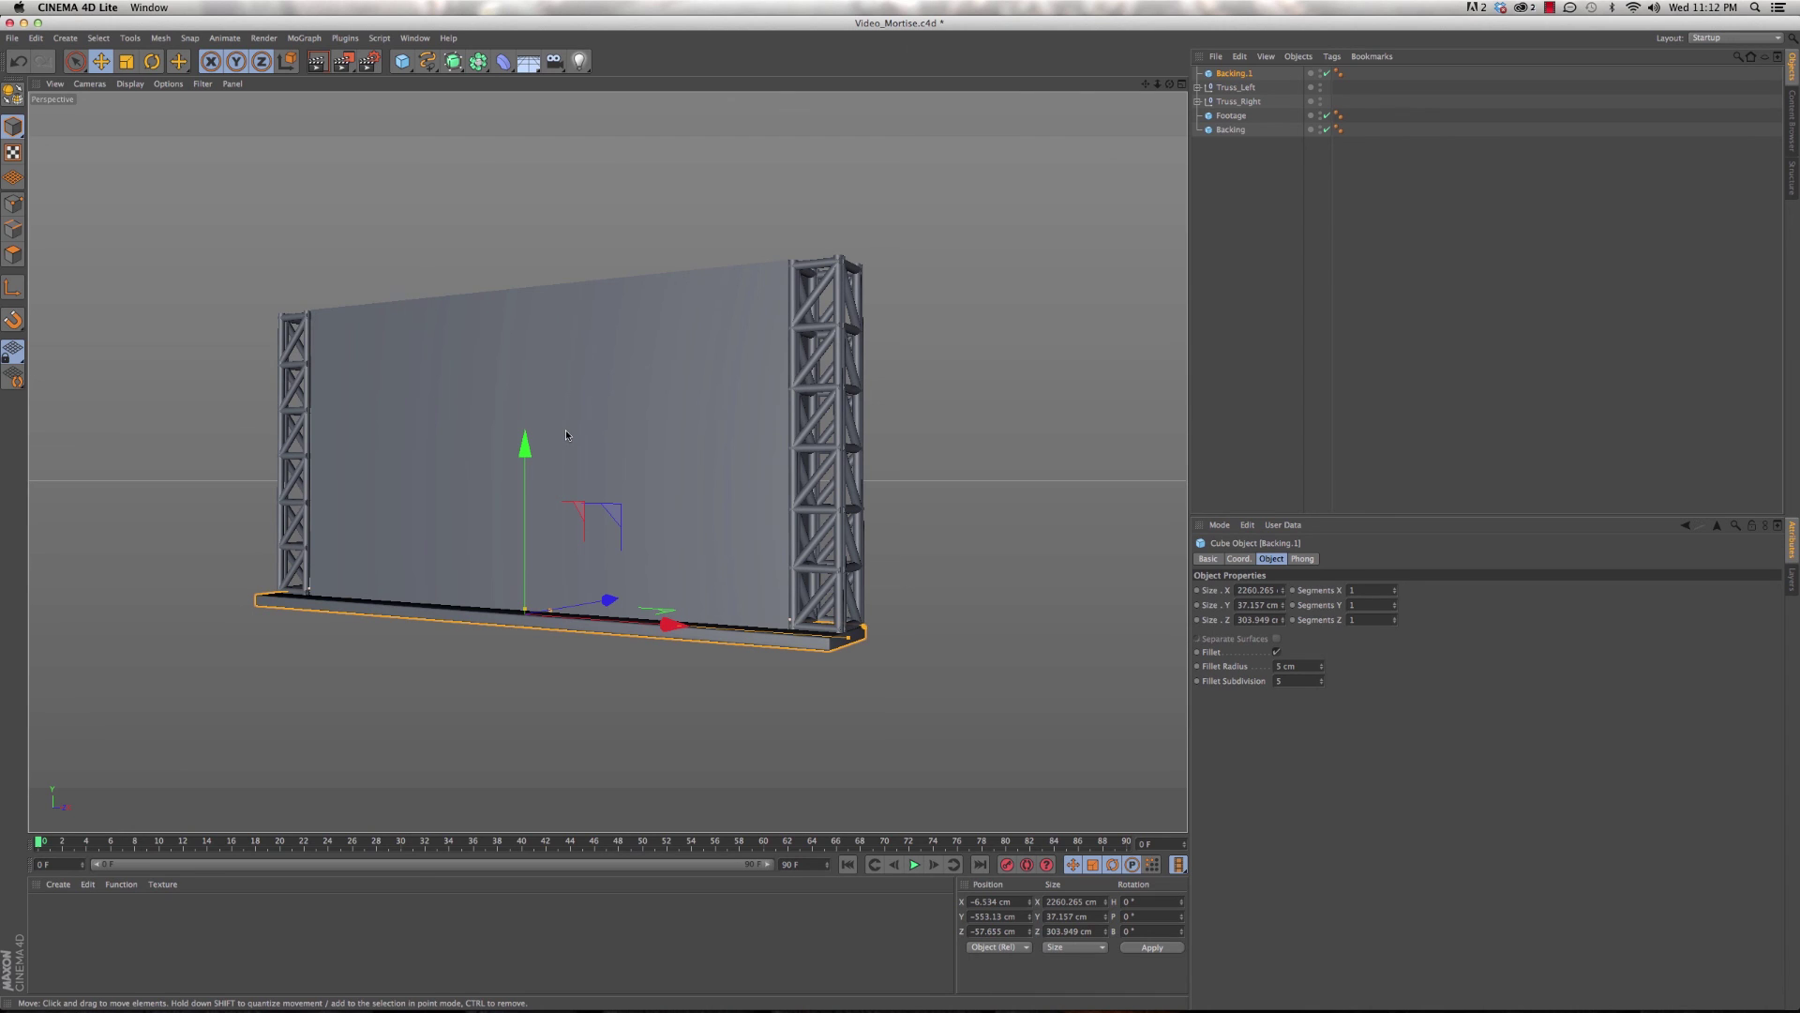
pyautogui.click(587, 257)
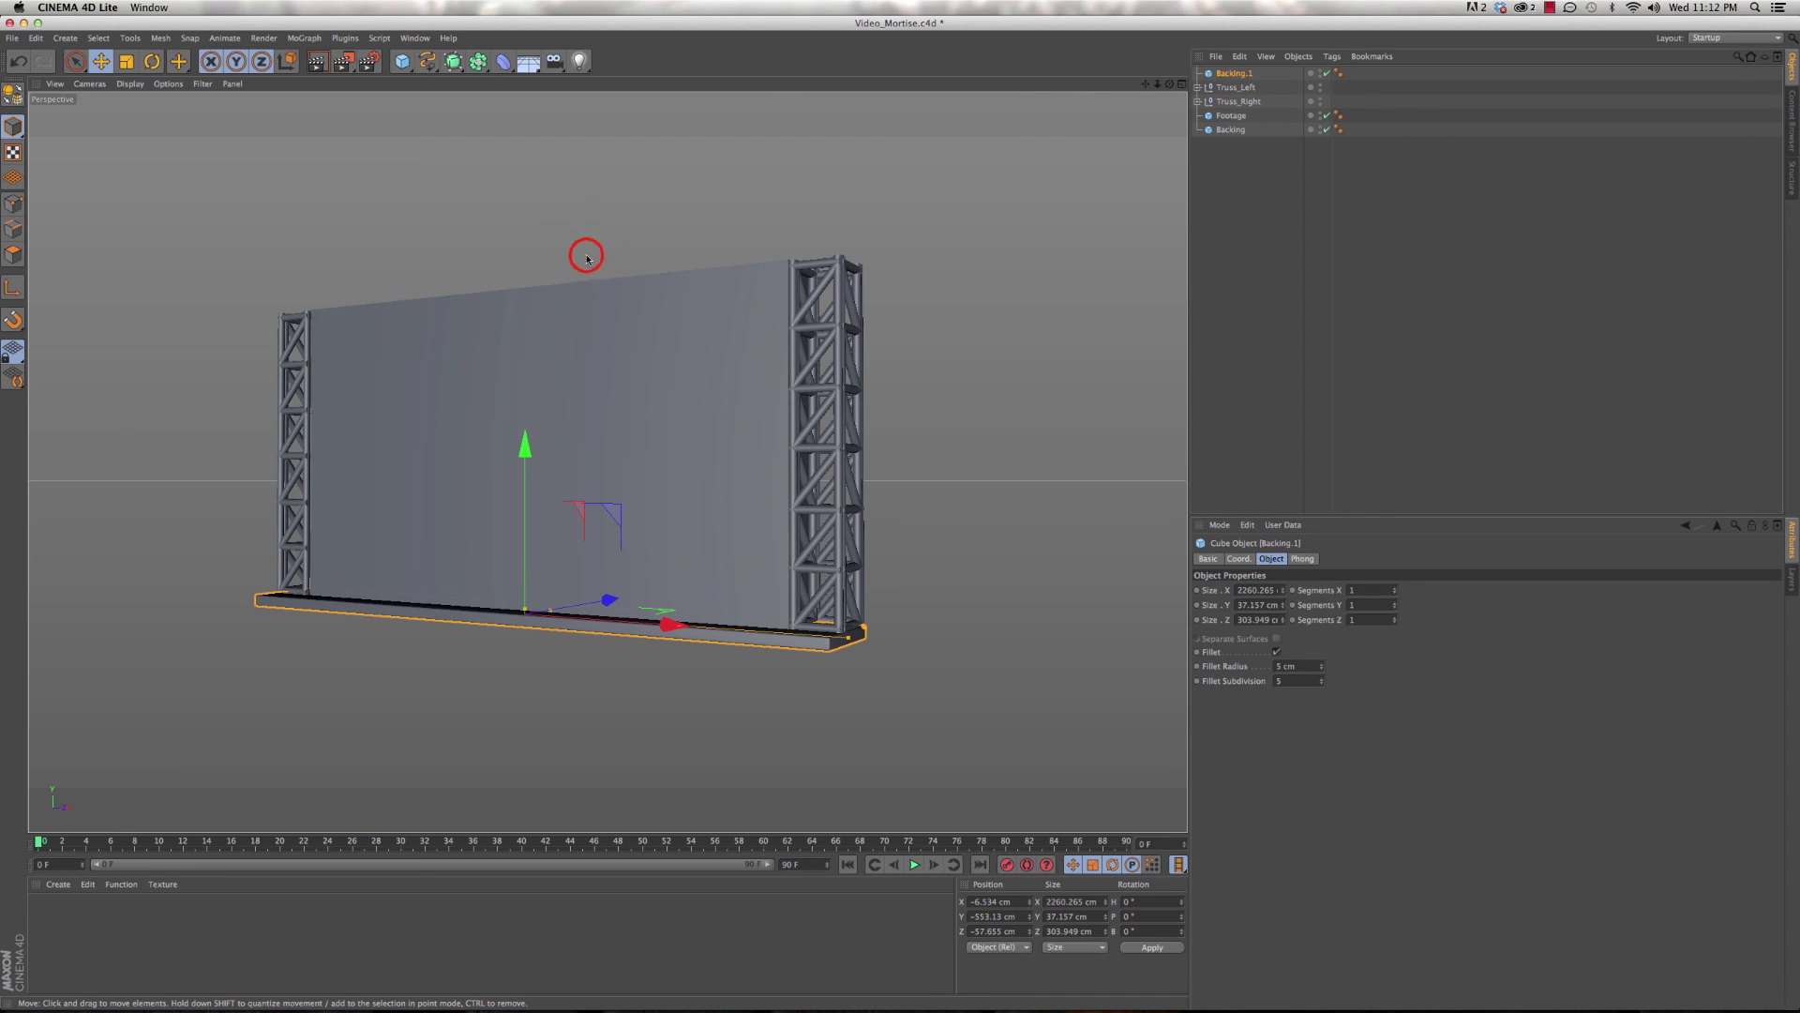